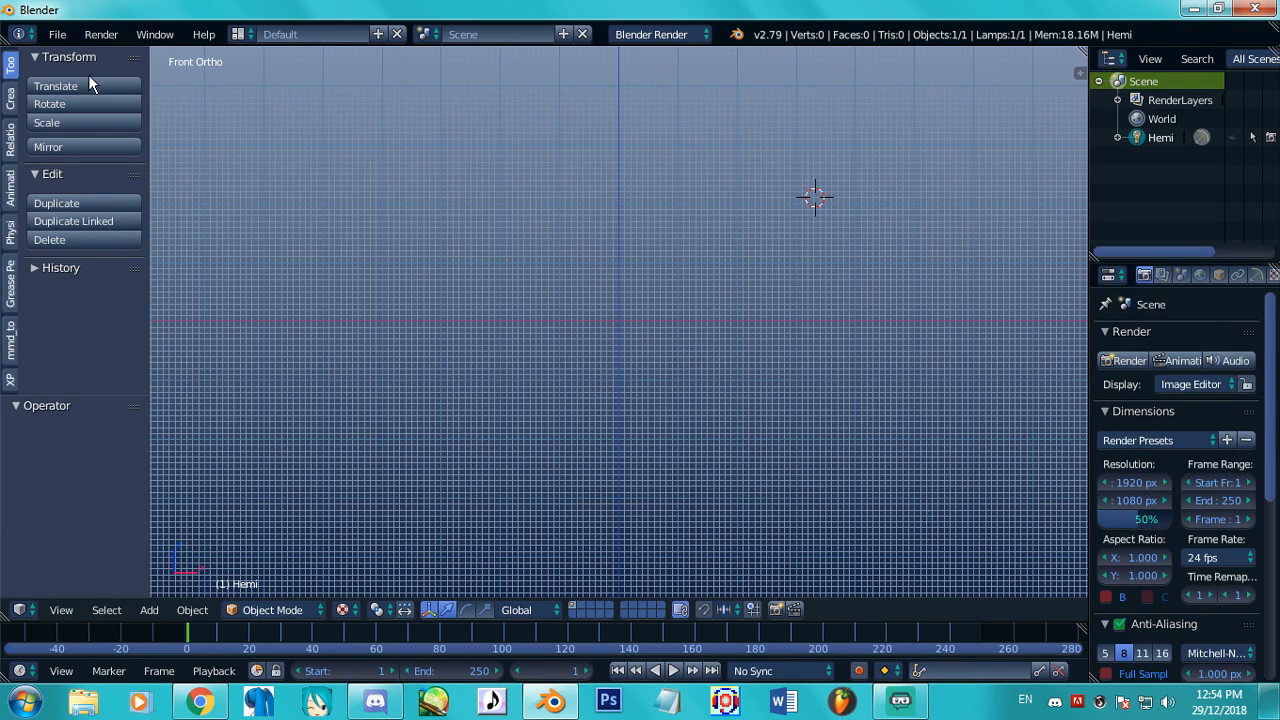
Reset the program to its factory settings and confirm the reset.
left_click(57, 34)
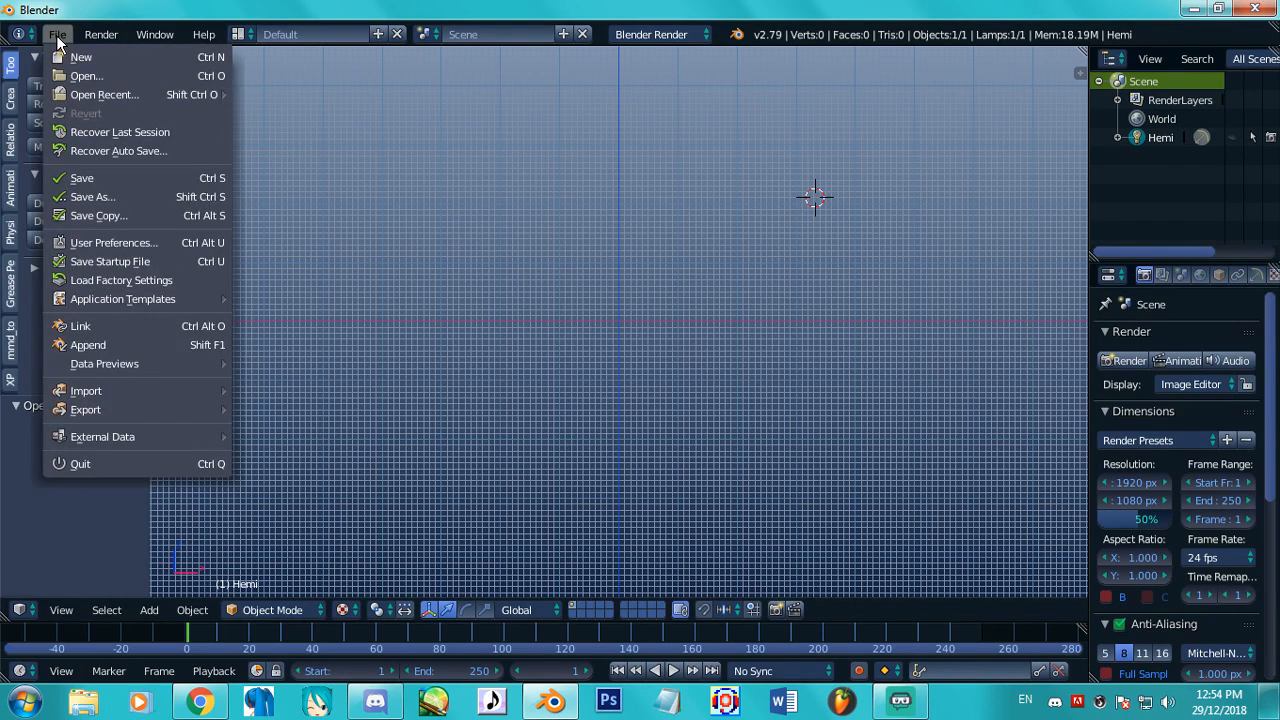
left_click(110, 280)
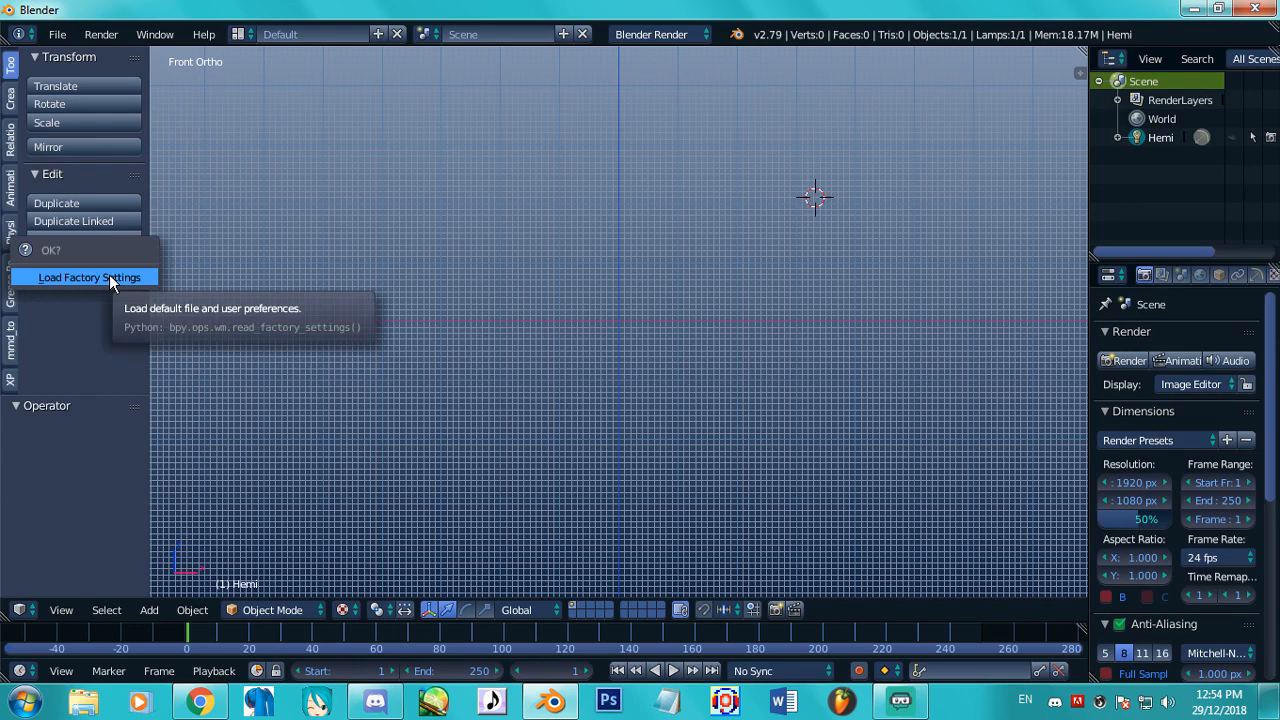
left_click(110, 278)
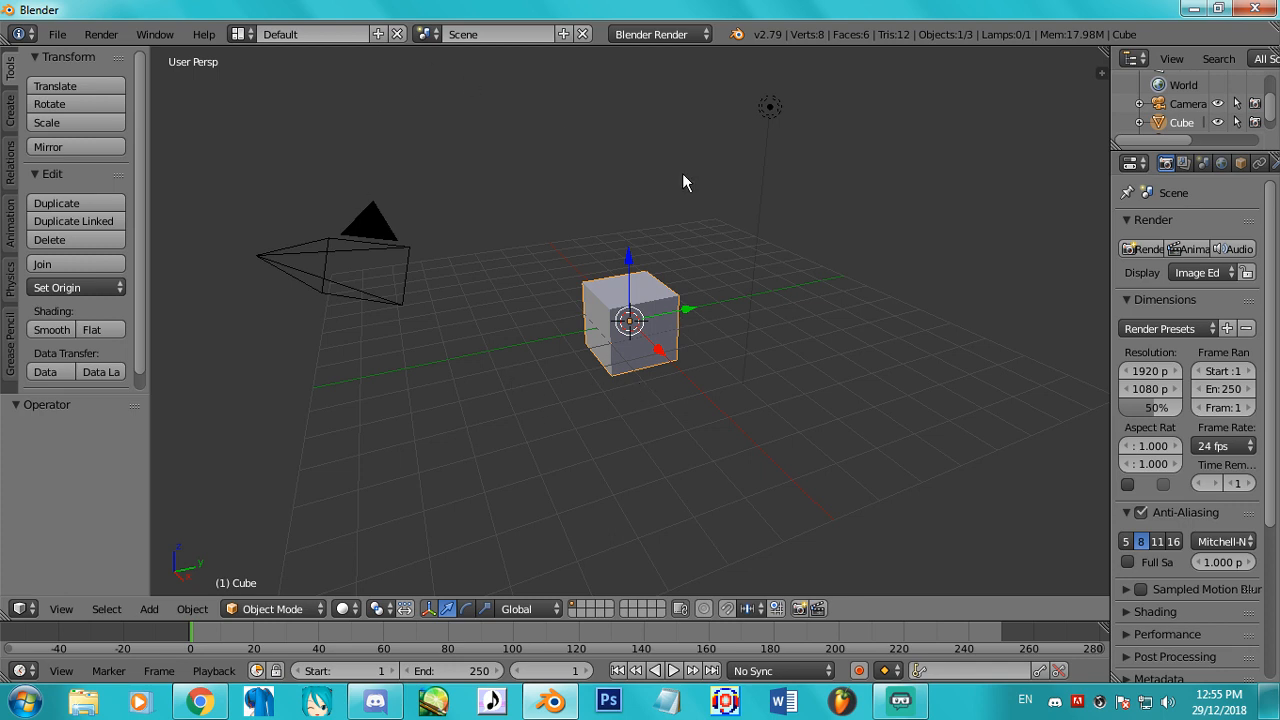
Delete the default cube from the scene and confirm the deletion.
key("x")
key("x")
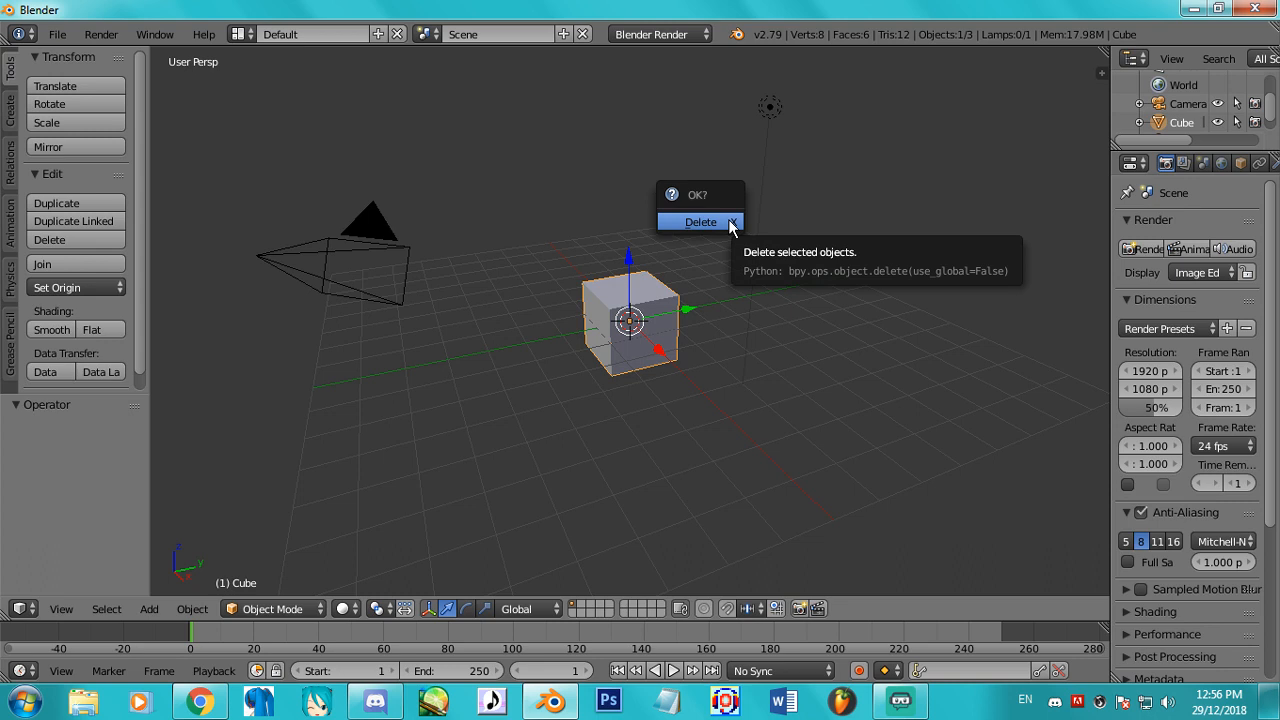
left_click(730, 222)
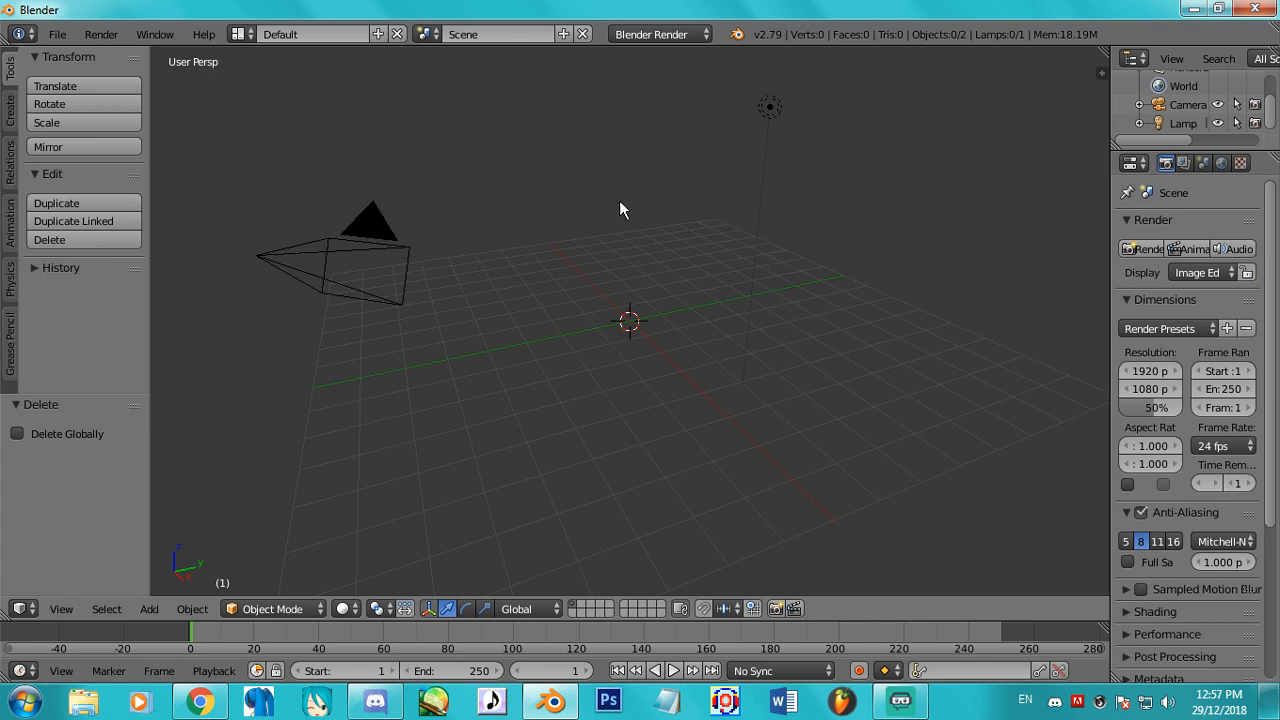
Orbit and pan around the scene to examine the grid, camera and lamp from several angles.
middle_click_drag(619, 200, 527, 206)
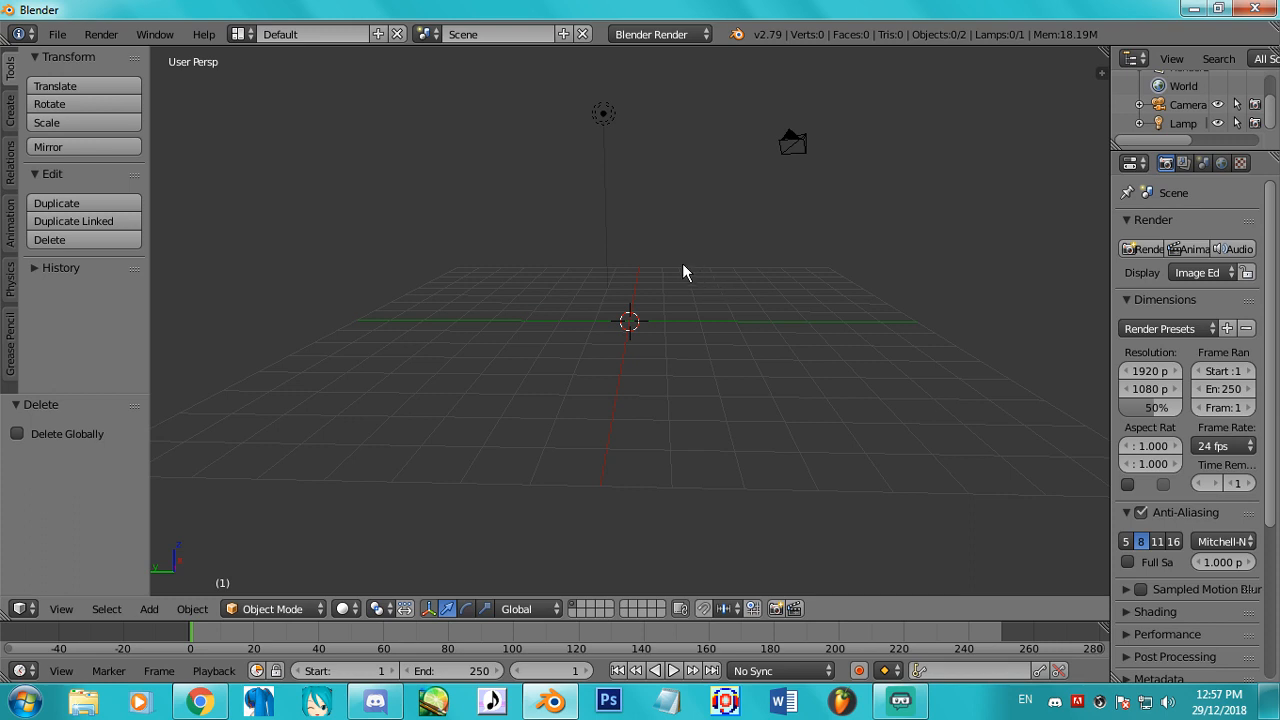
middle_click_drag(682, 263, 688, 305)
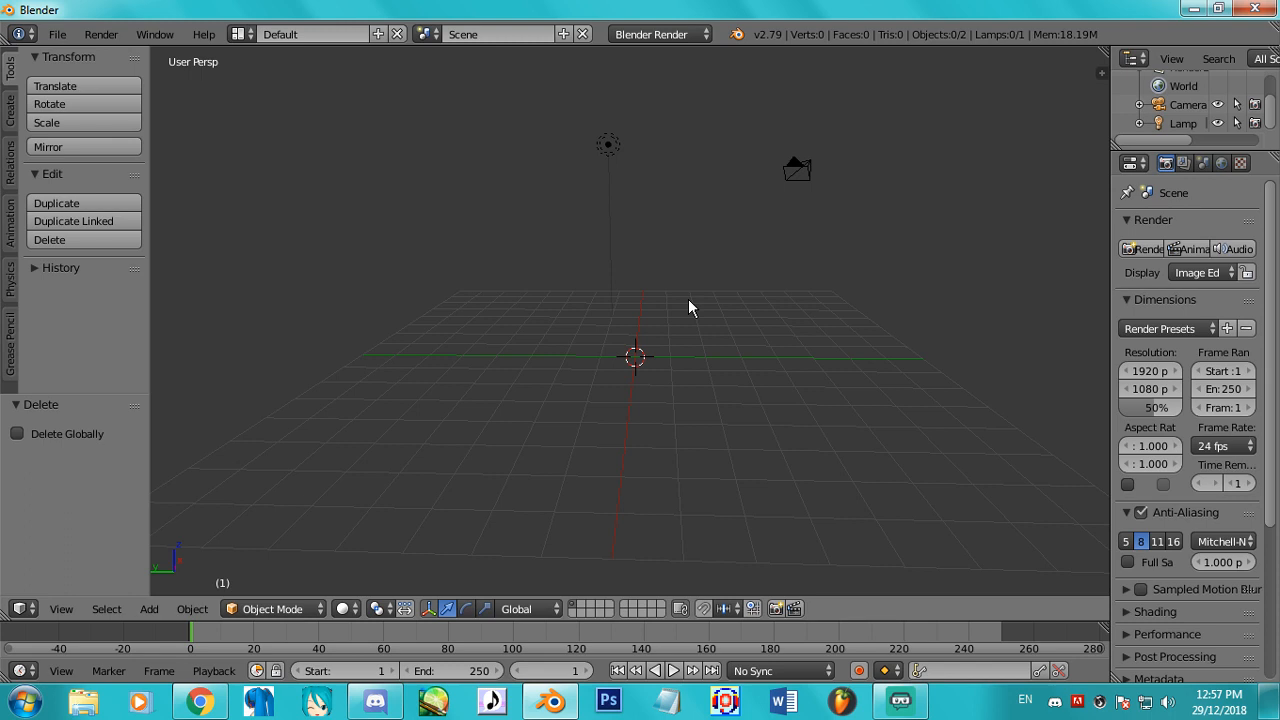
middle_click_drag(688, 299, 620, 141, "shift")
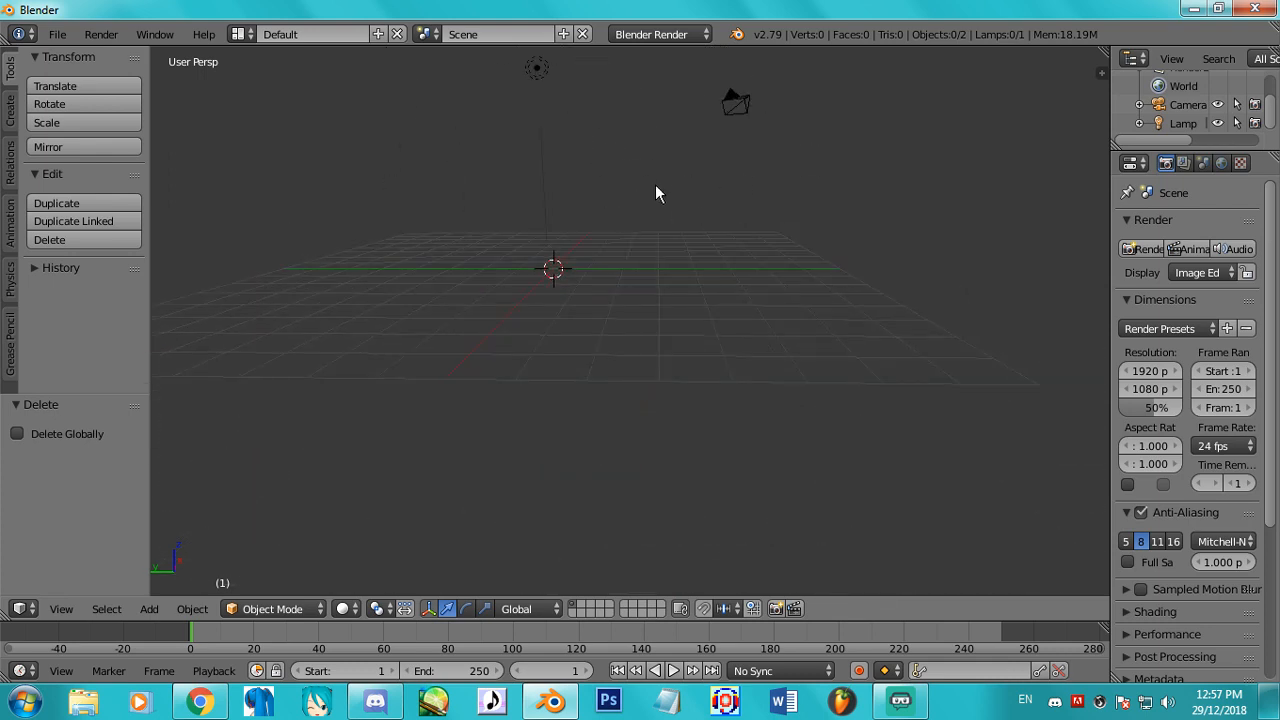
middle_click_drag(626, 165, 669, 301, "shift")
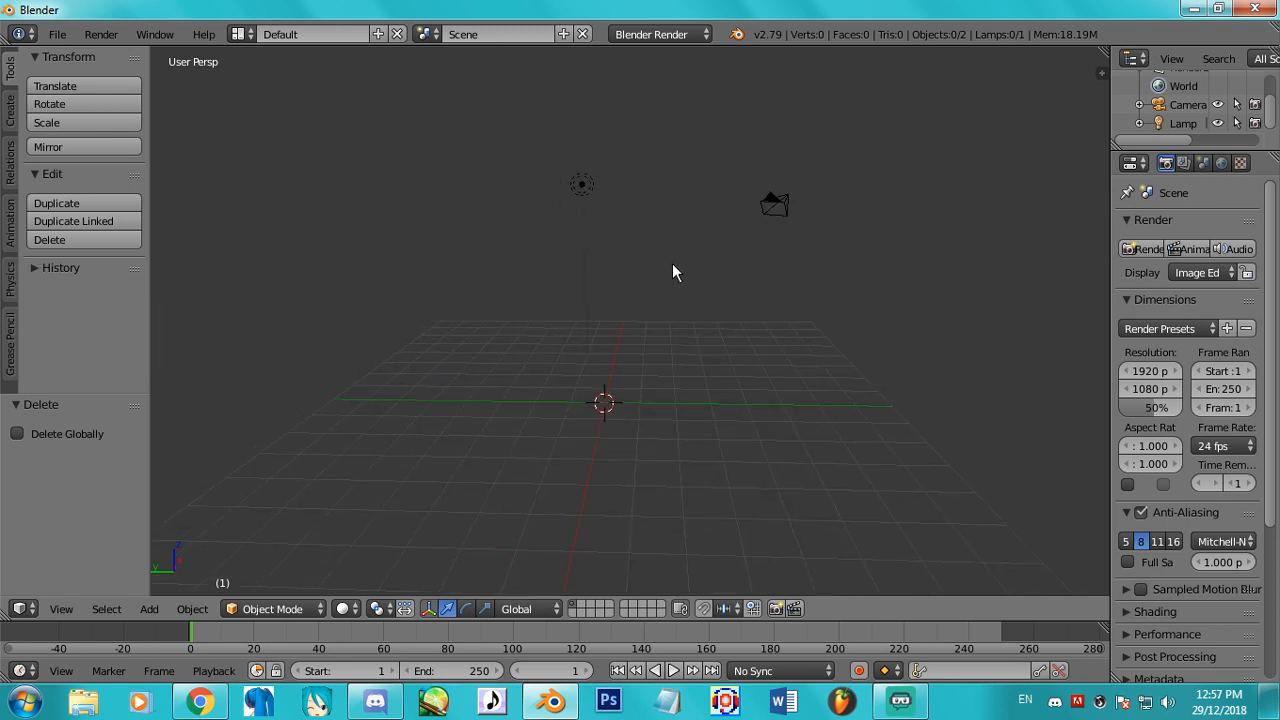
middle_click_drag(672, 263, 660, 213)
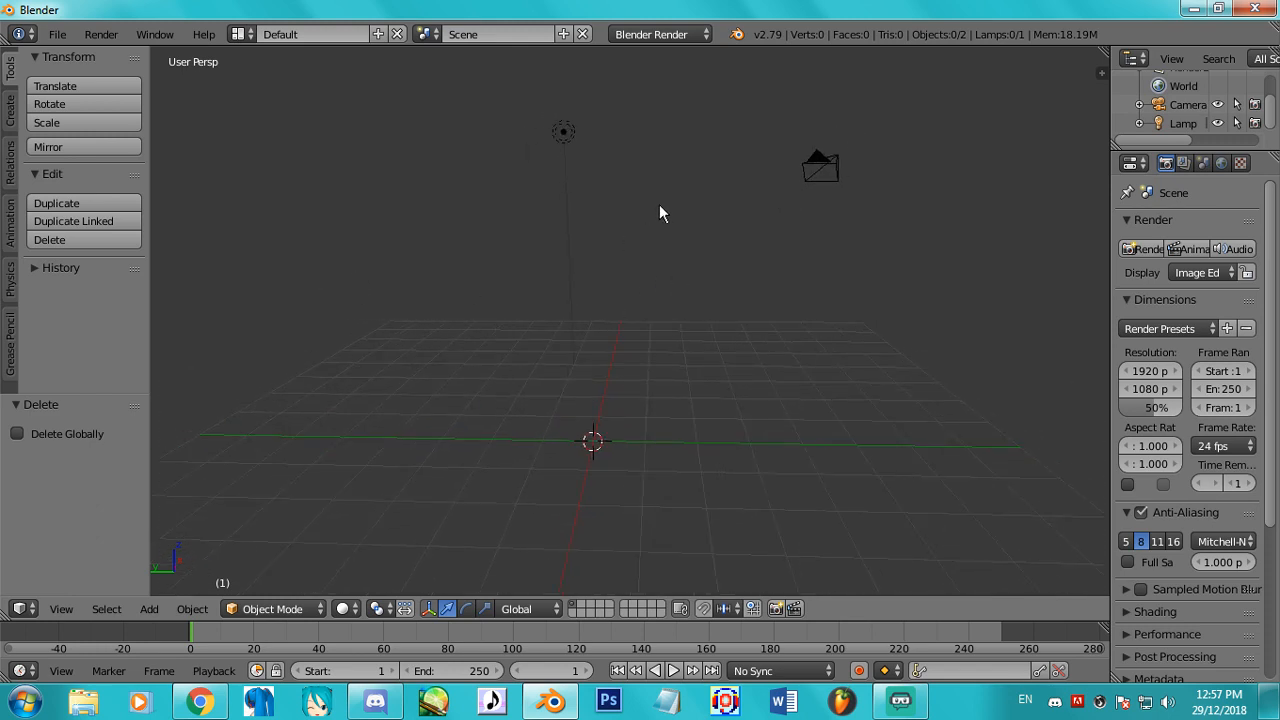
middle_click_drag(718, 267, 668, 220)
middle_click_drag(573, 266, 486, 282)
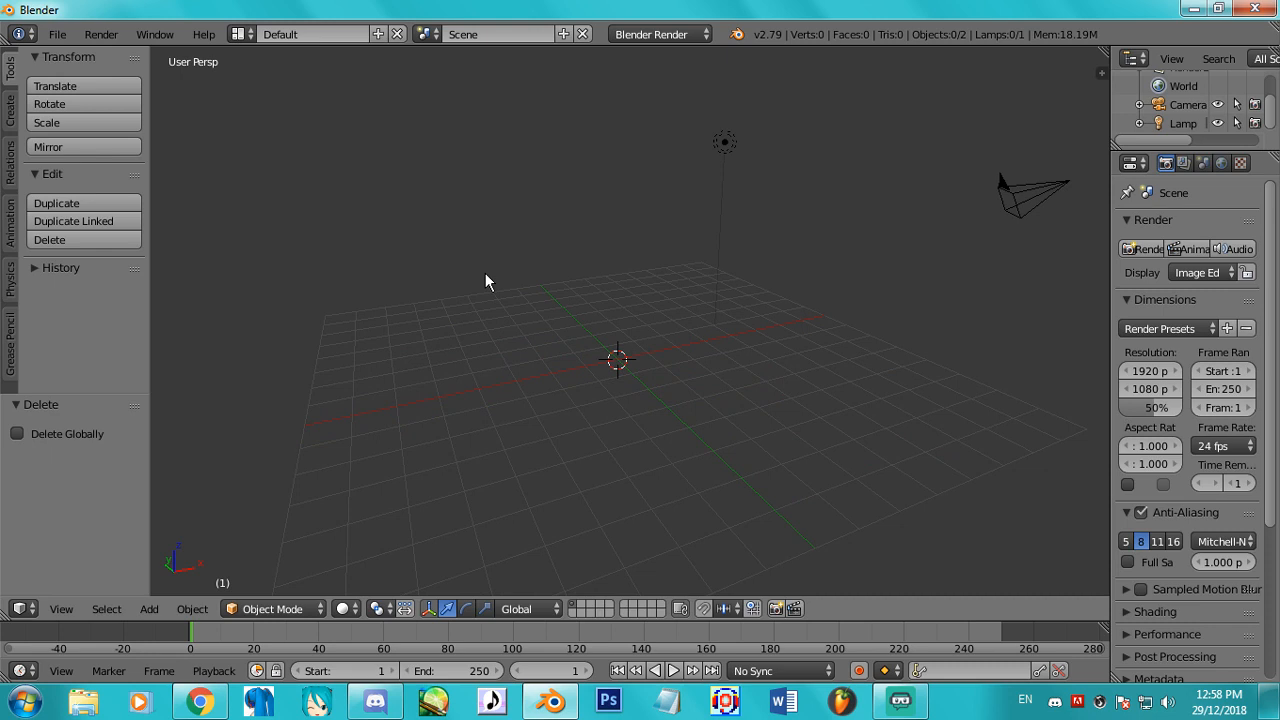
middle_click_drag(486, 281, 591, 280)
Select the lamp, and after that select the camera as the active object in the scene.
right_click(598, 282)
middle_click_drag(874, 366, 857, 441)
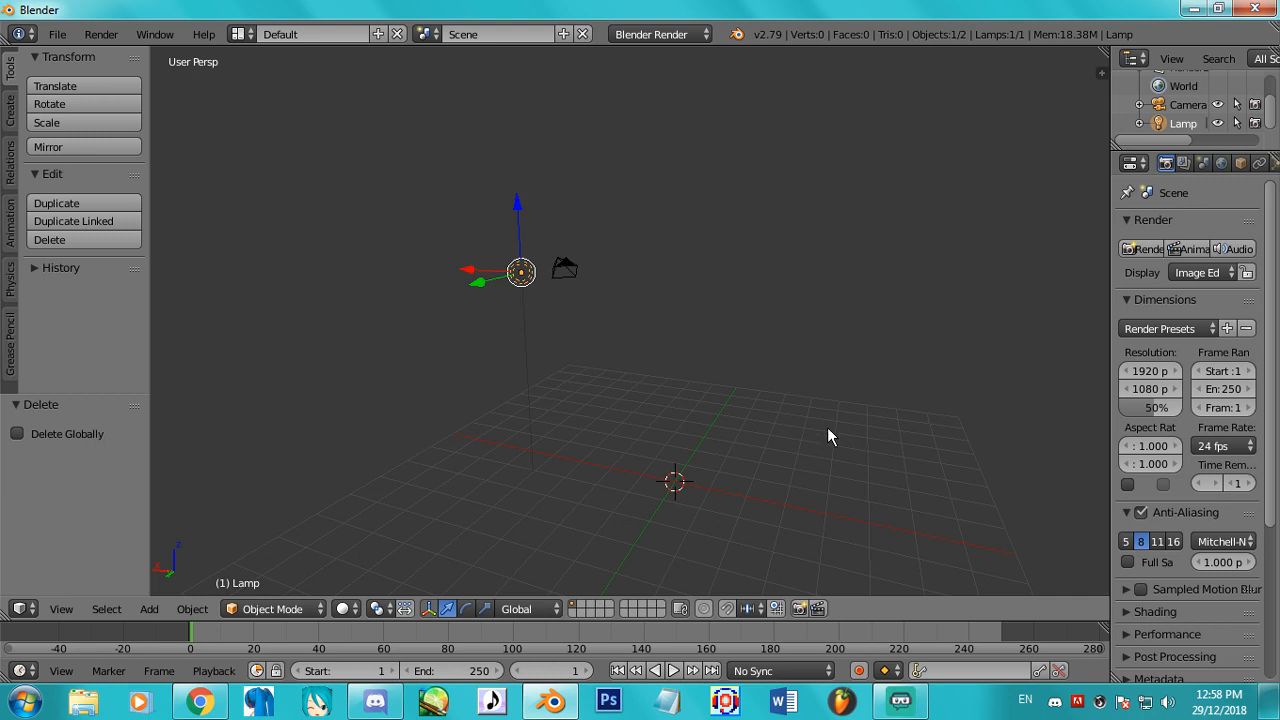
middle_click_drag(827, 427, 632, 352)
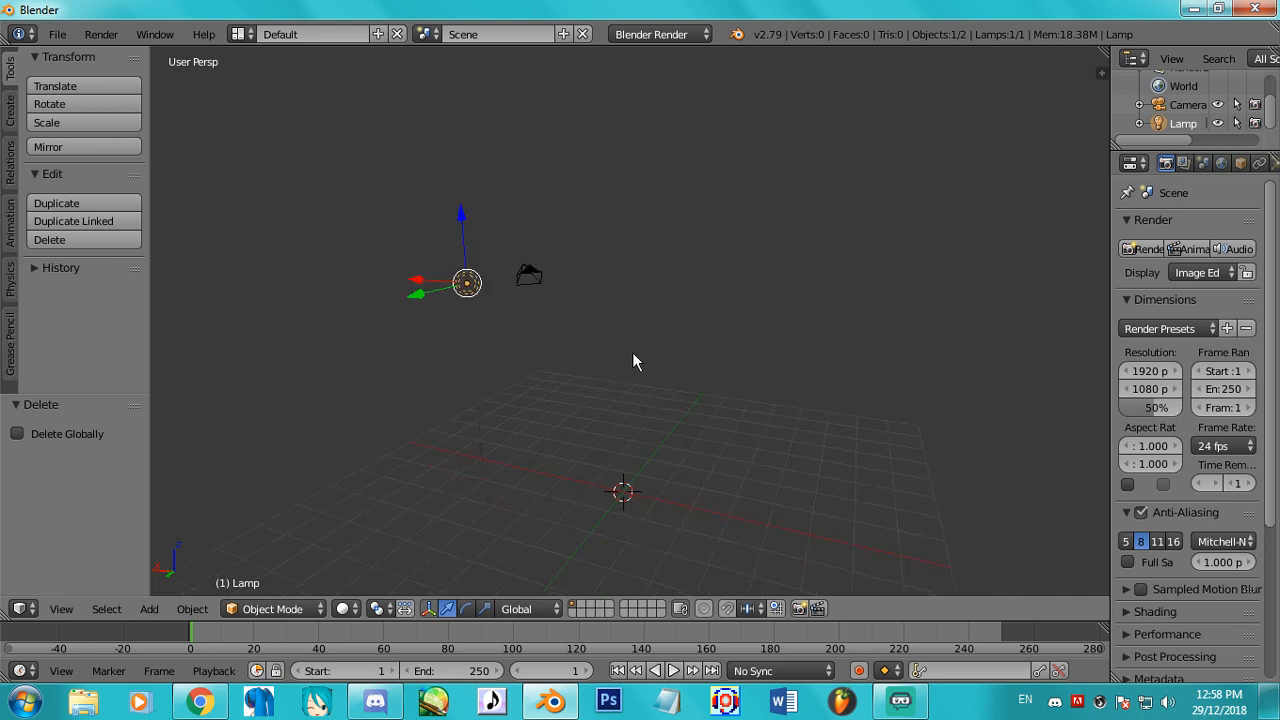
right_click(529, 276)
middle_click_drag(529, 276, 784, 376)
Render a still image from the camera and switch the main editor back to the 3D View.
left_click(1145, 249)
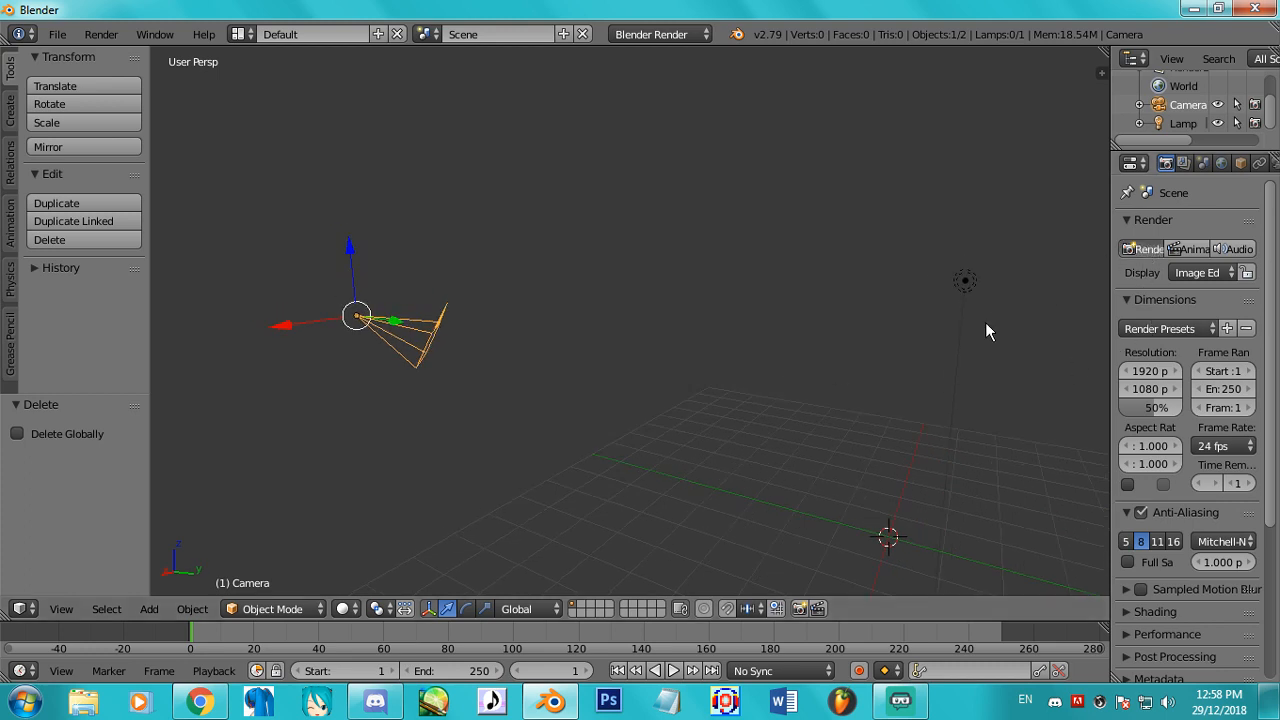
left_click(1140, 249)
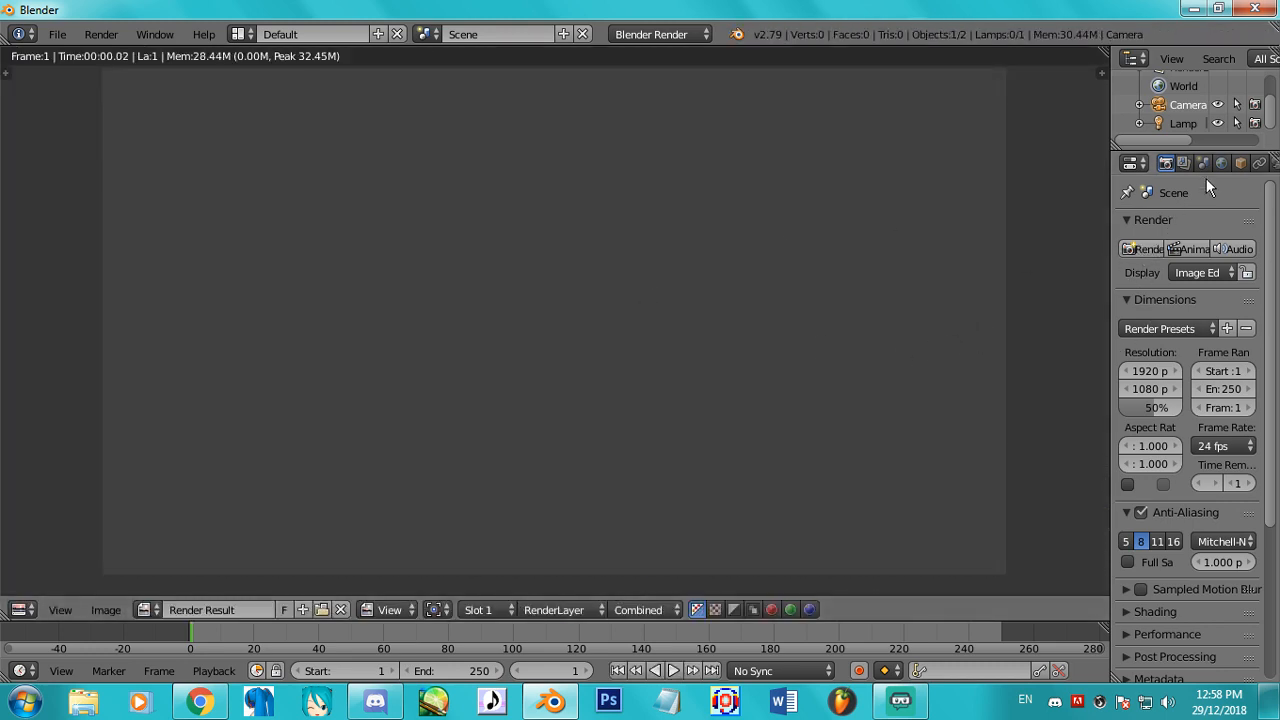
left_click(23, 609)
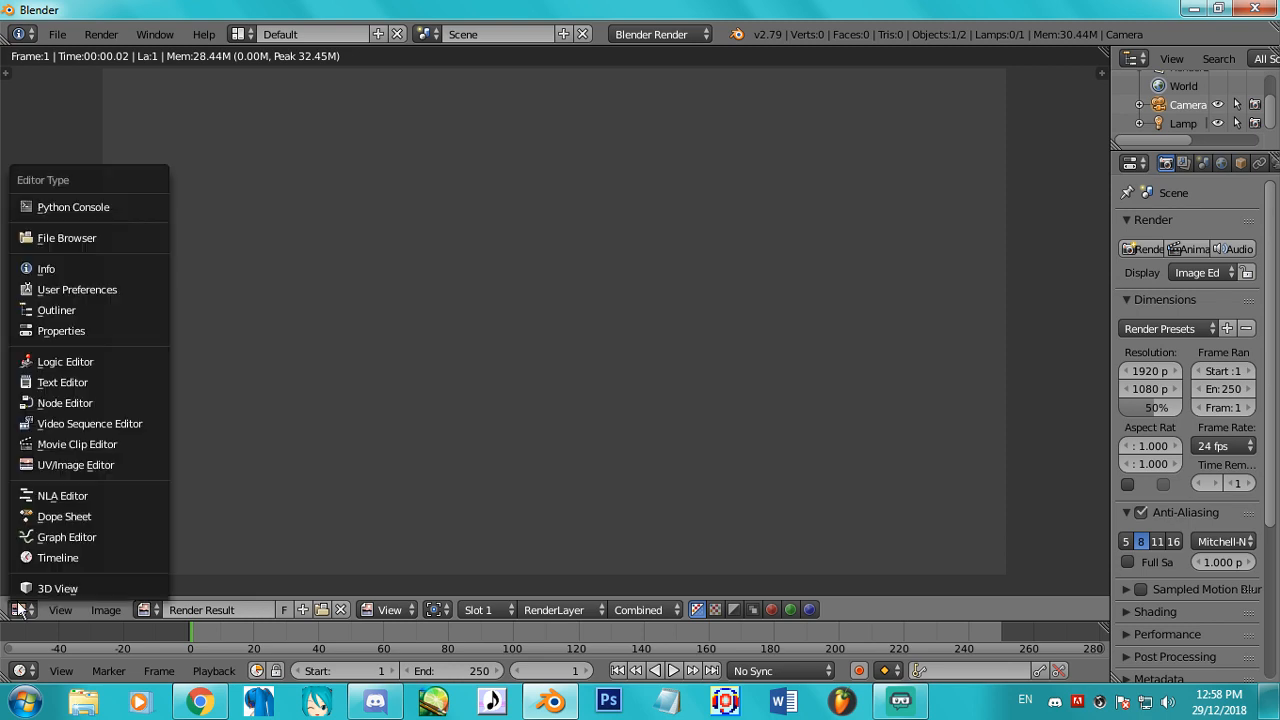
left_click(53, 581)
Delete the selected camera from the scene.
middle_click_drag(564, 466, 695, 363)
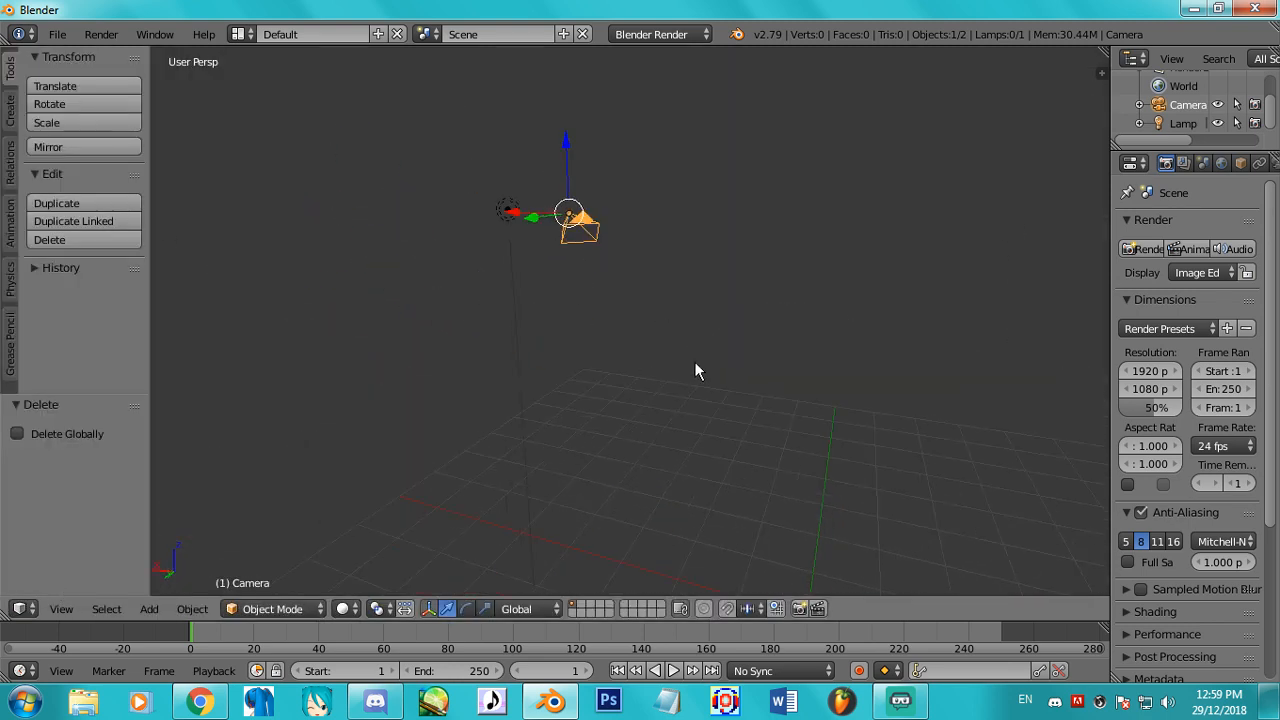
middle_click_drag(731, 297, 679, 290)
key("x")
left_click(683, 291)
Select the lamp and delete it from the scene.
right_click(451, 229)
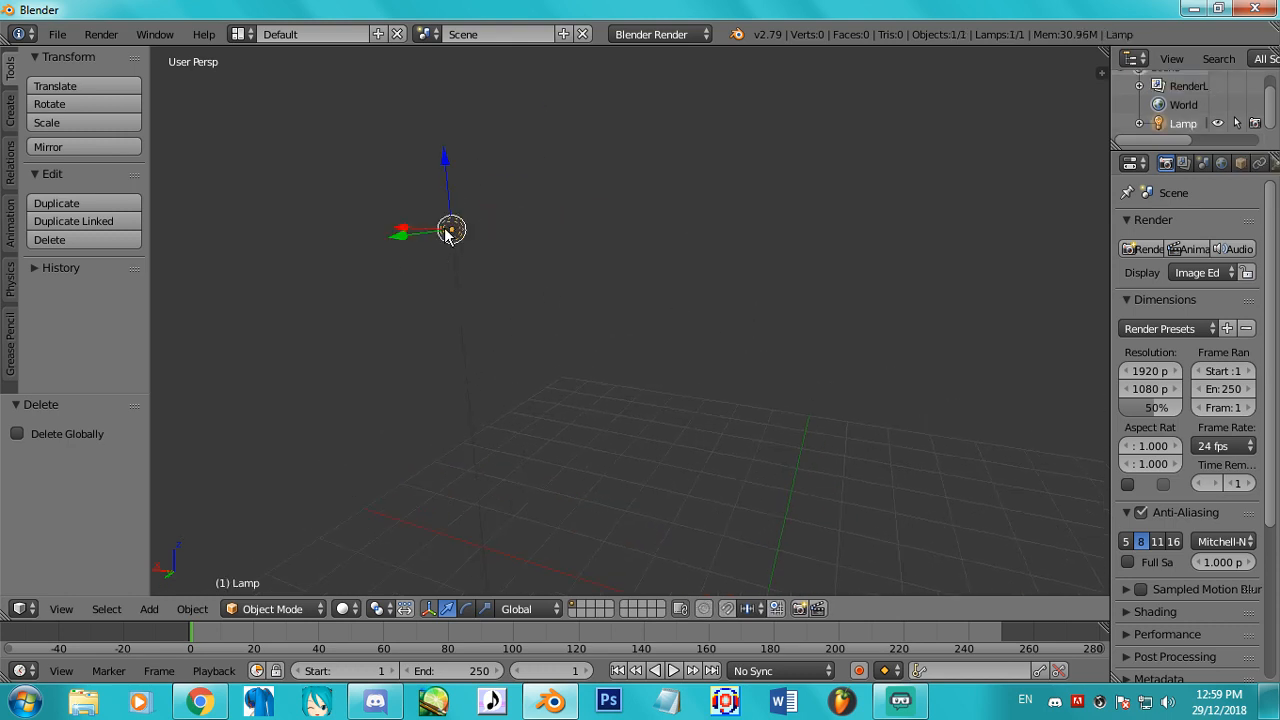
key("x")
left_click(497, 214)
key("x")
left_click(460, 233)
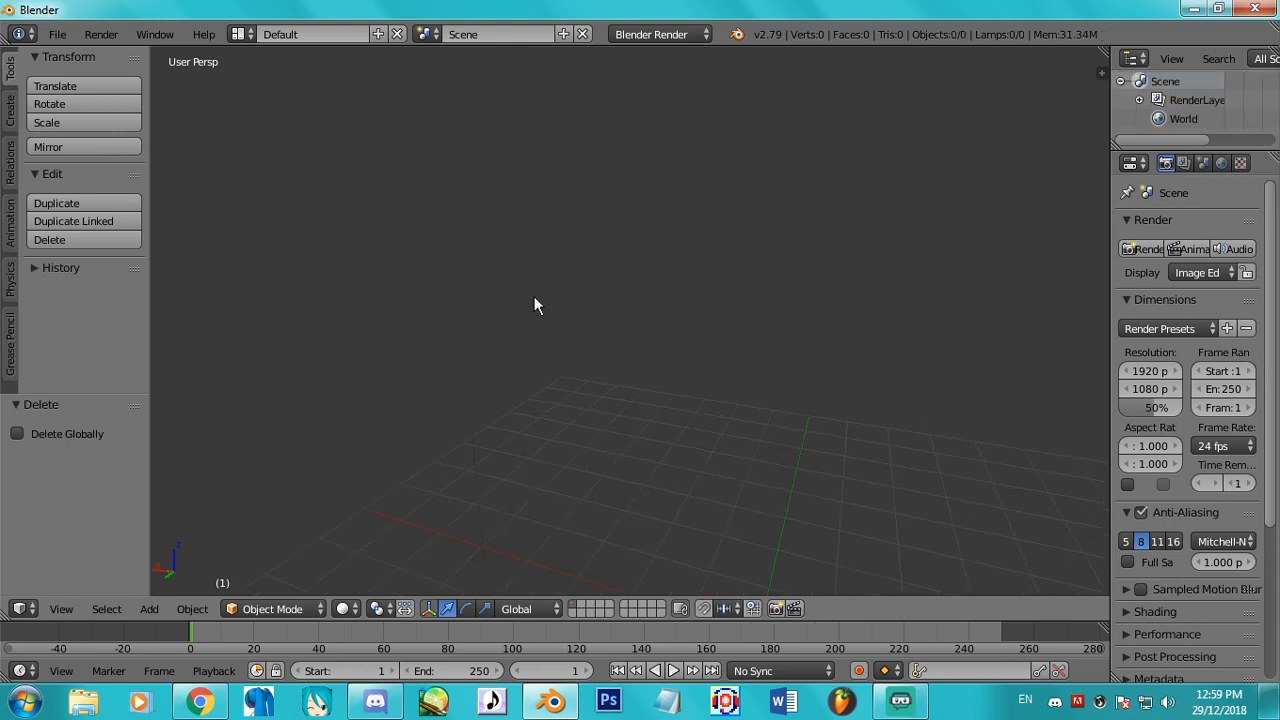
Add a cube mesh primitive at the world origin.
middle_click_drag(534, 296, 547, 190)
middle_click_drag(761, 352, 734, 338)
left_click(11, 112)
left_click(72, 122)
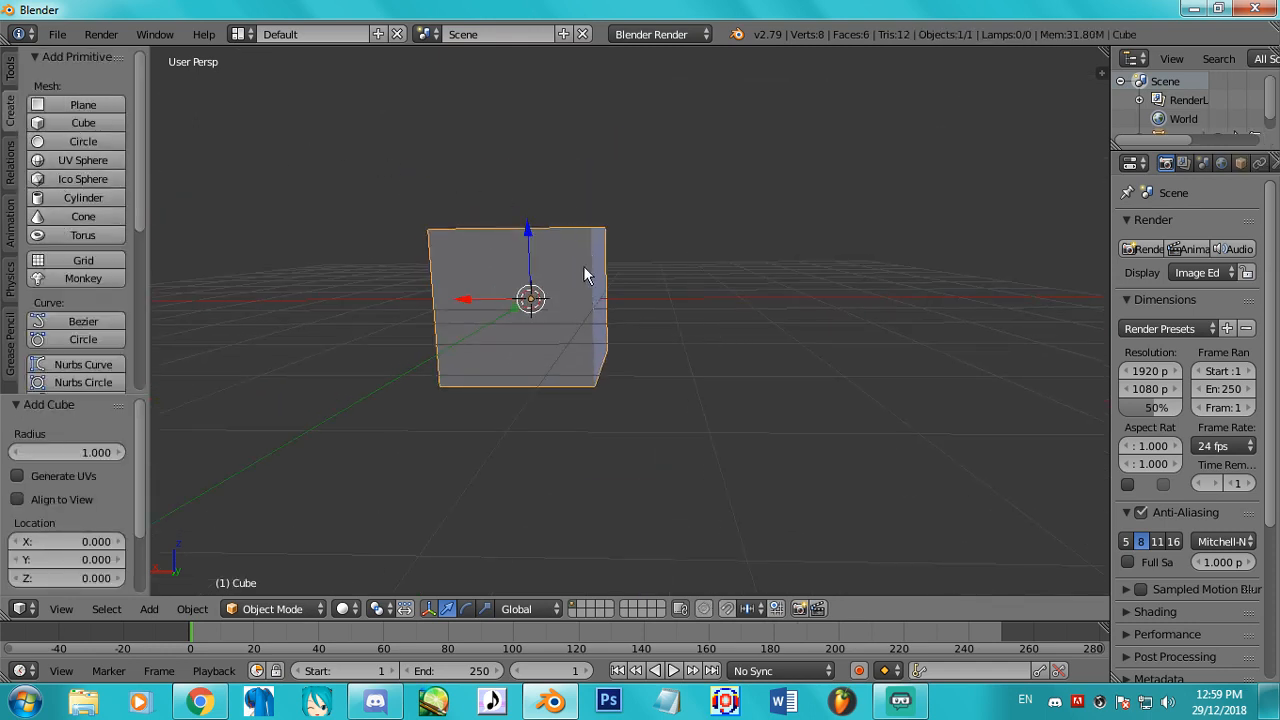
Toggle the selection of all objects several times, ending with the cube deselected.
key("a")
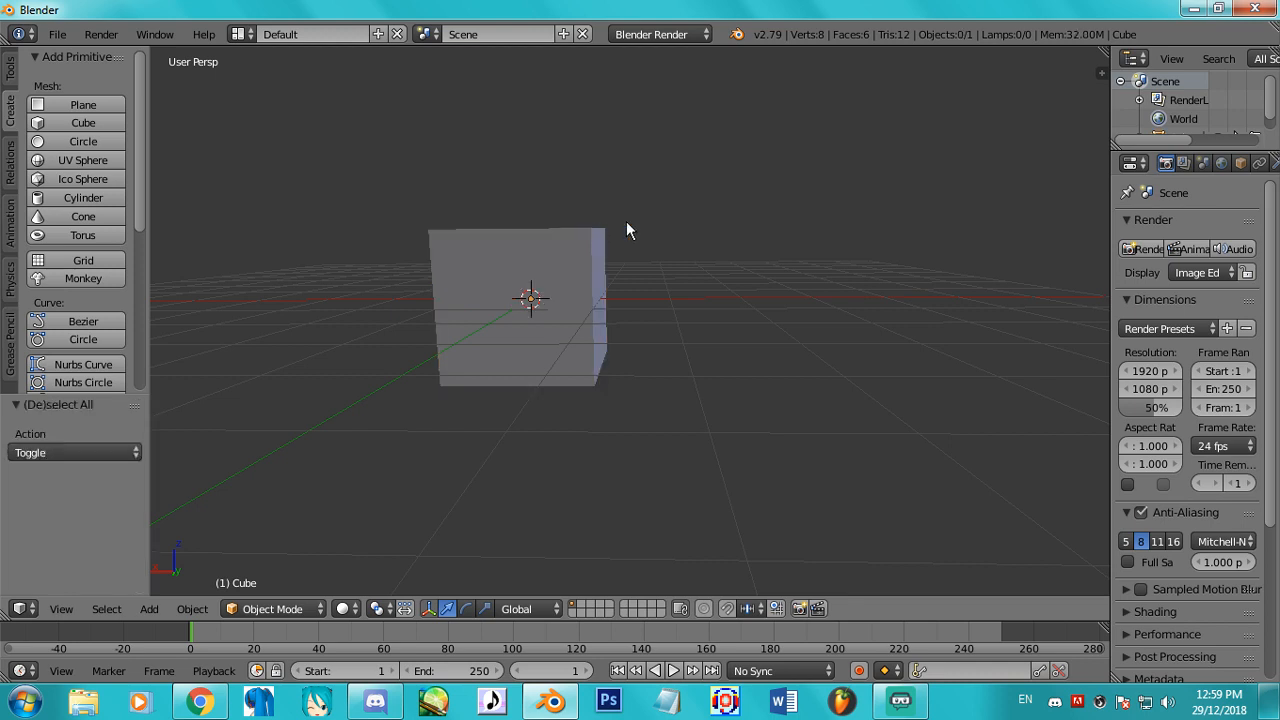
middle_click_drag(626, 221, 711, 318)
key("a")
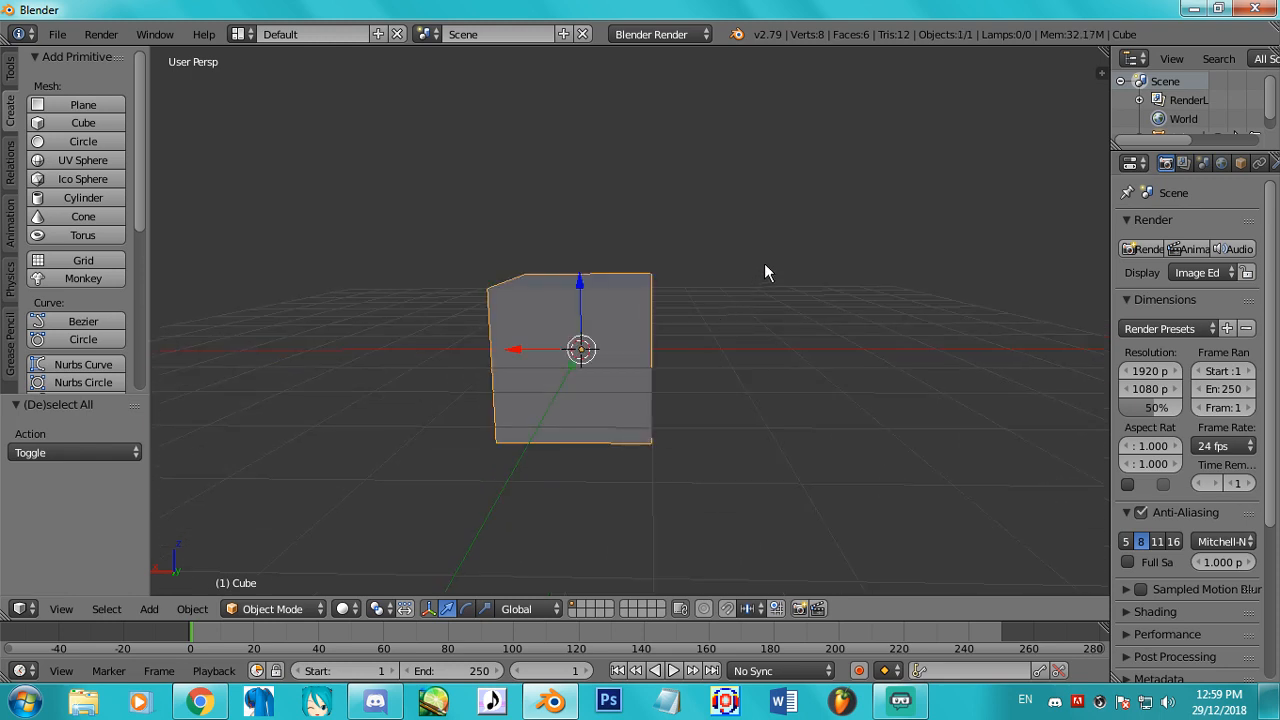
key("a")
key("a")
key("a")
Place the 3D cursor on a vertical side edge of the cube.
middle_click_drag(725, 292, 682, 238)
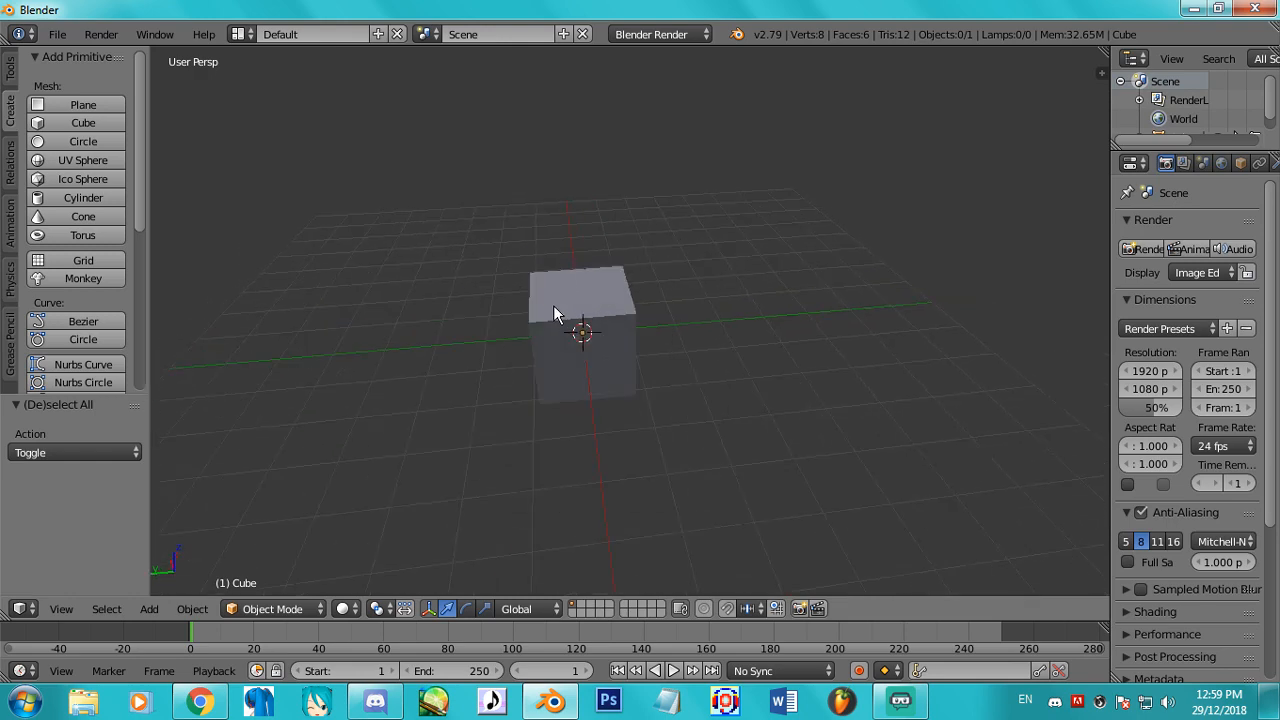
left_click(534, 362)
Examine the 3D cursor's position relative to the cube, close up and from several angles.
scroll(684, 370, "up", 4)
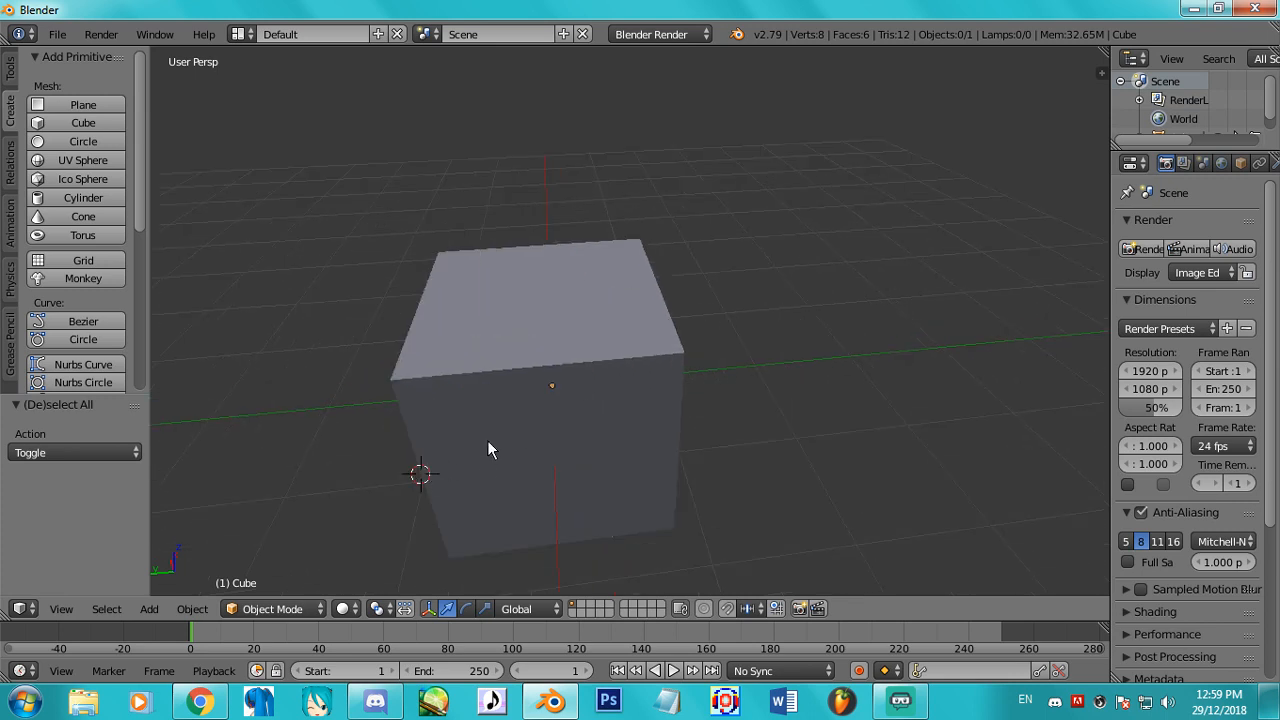
middle_click_drag(487, 440, 642, 339, "shift")
scroll(520, 421, "up", 2)
scroll(520, 420, "up", 3)
middle_click_drag(420, 470, 547, 388, "shift")
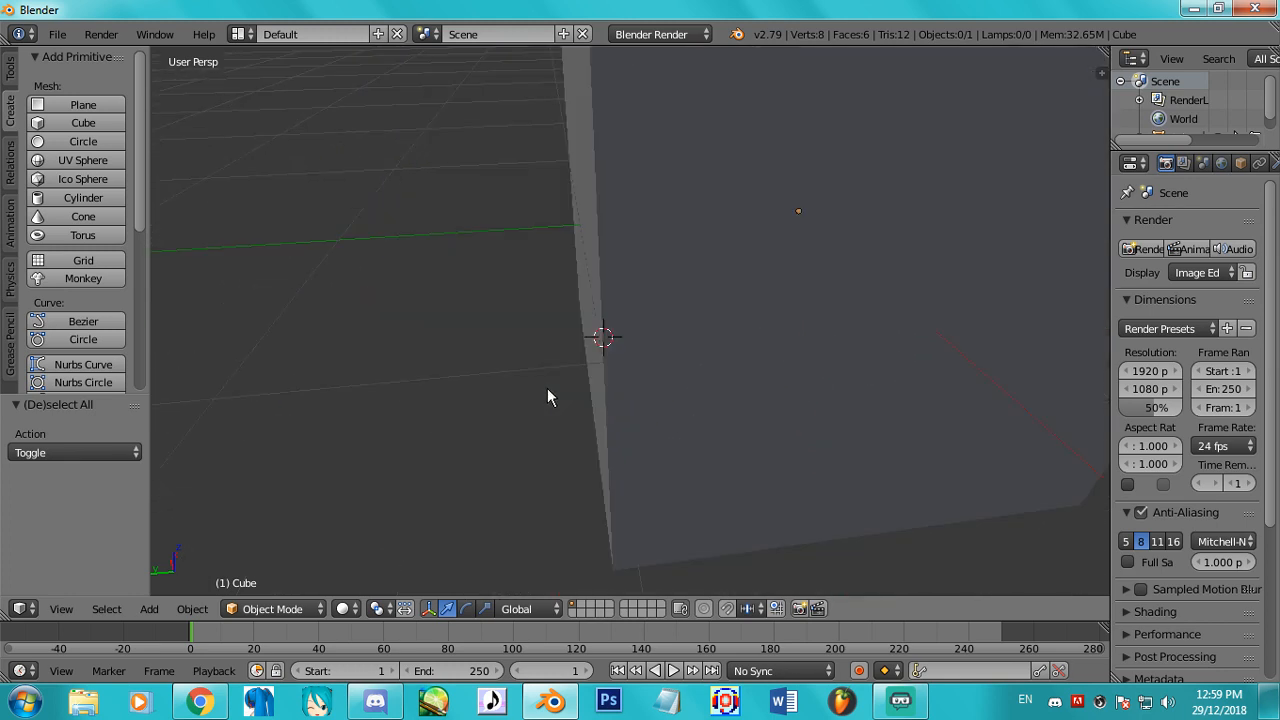
scroll(576, 368, "up", 4)
scroll(576, 368, "down", 9)
scroll(576, 377, "down", 6)
middle_click_drag(746, 437, 686, 389)
scroll(800, 365, "up", 5)
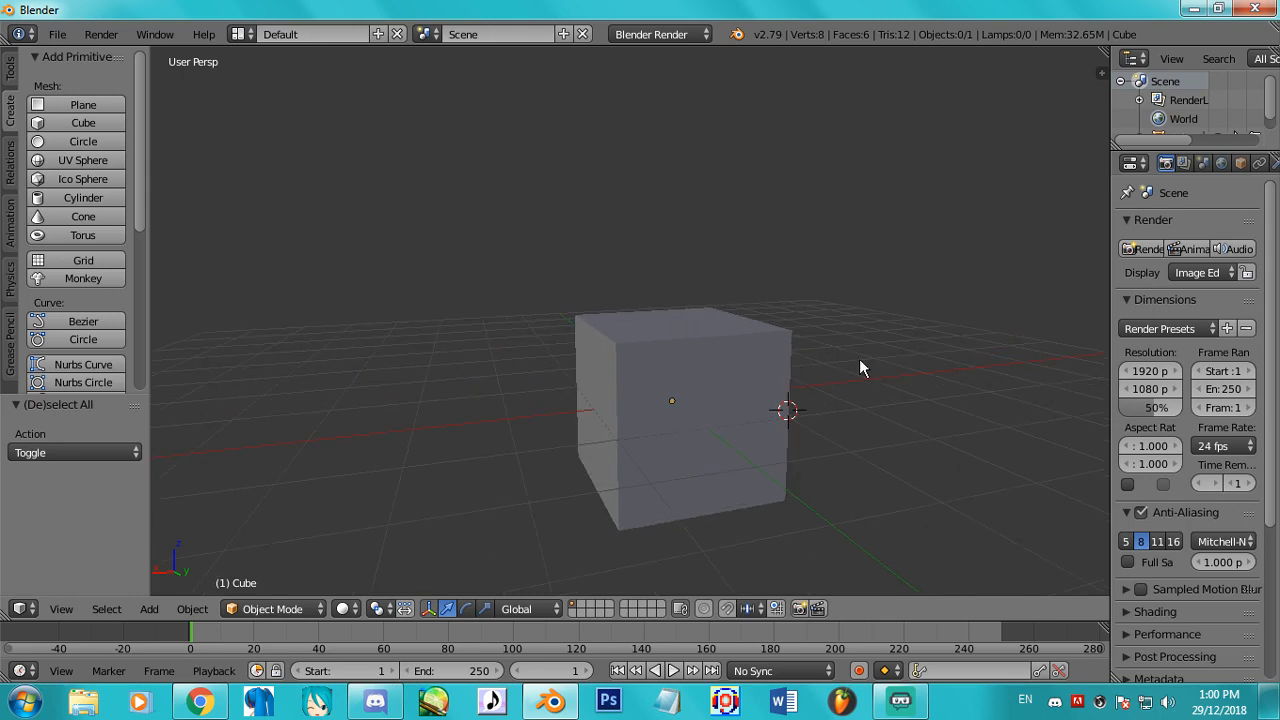
middle_click_drag(859, 358, 706, 297)
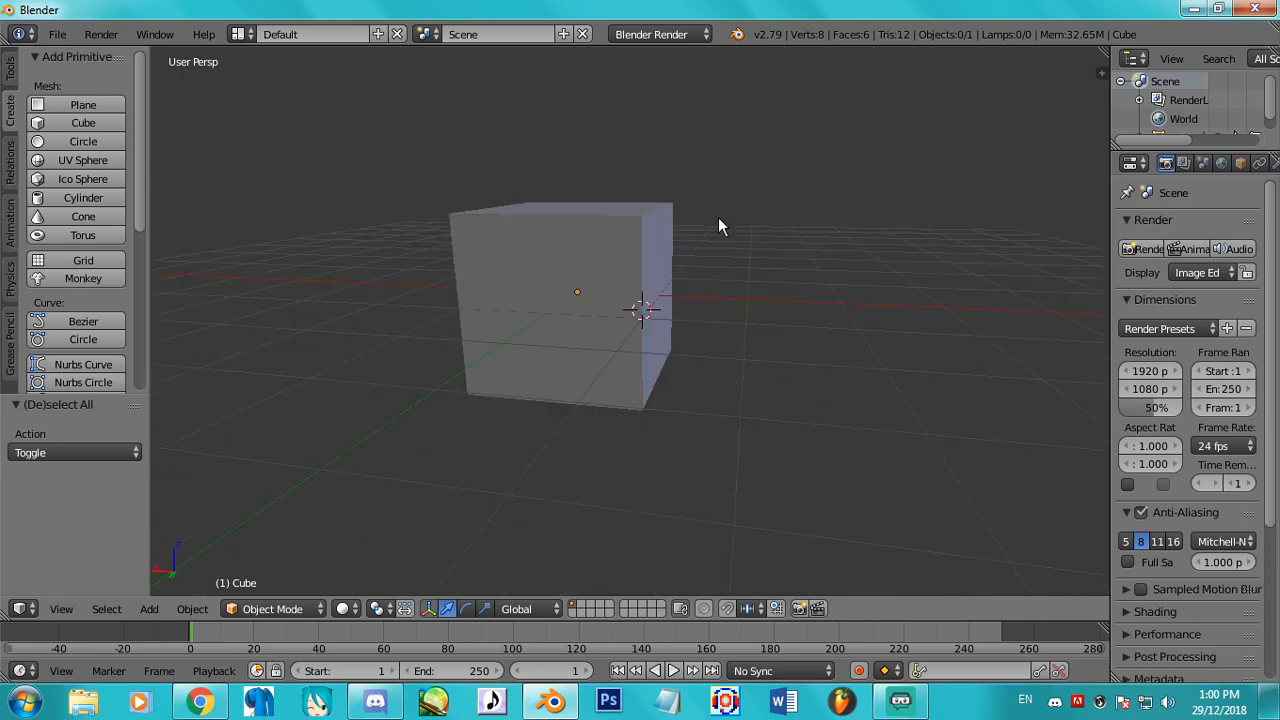
middle_click_drag(717, 229, 673, 320)
scroll(735, 302, "down", 3)
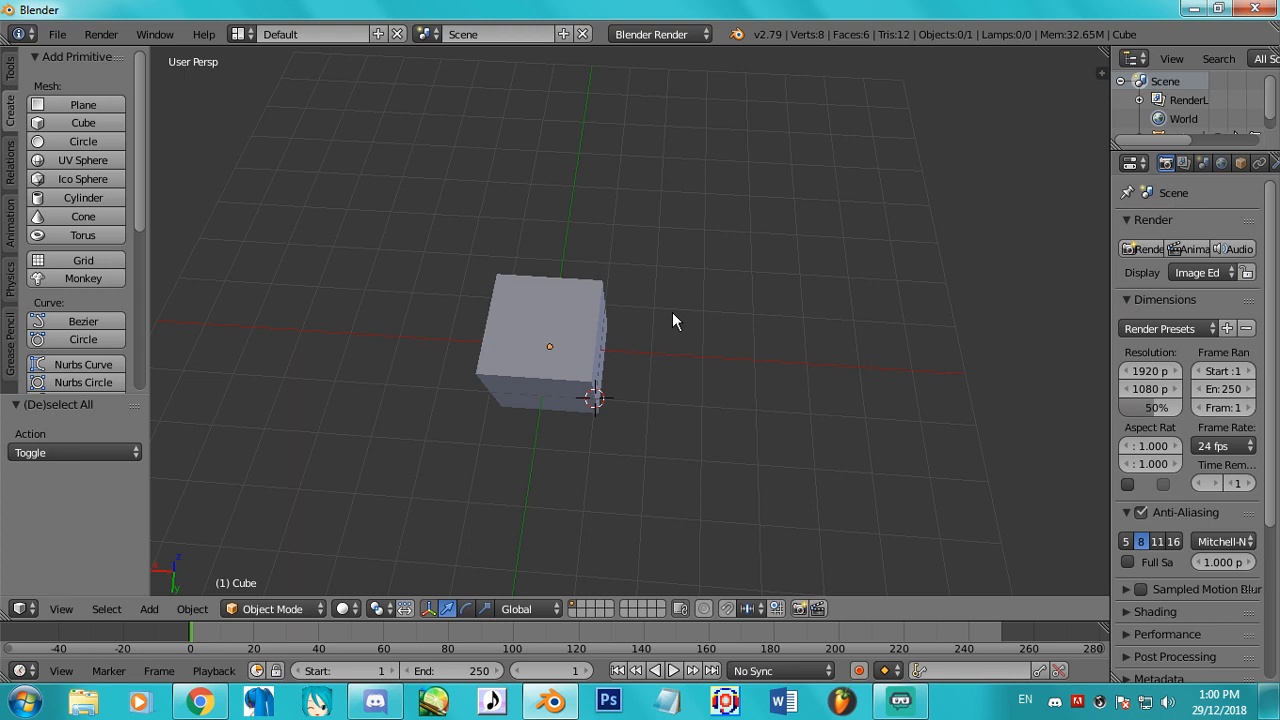
middle_click_drag(674, 320, 599, 481)
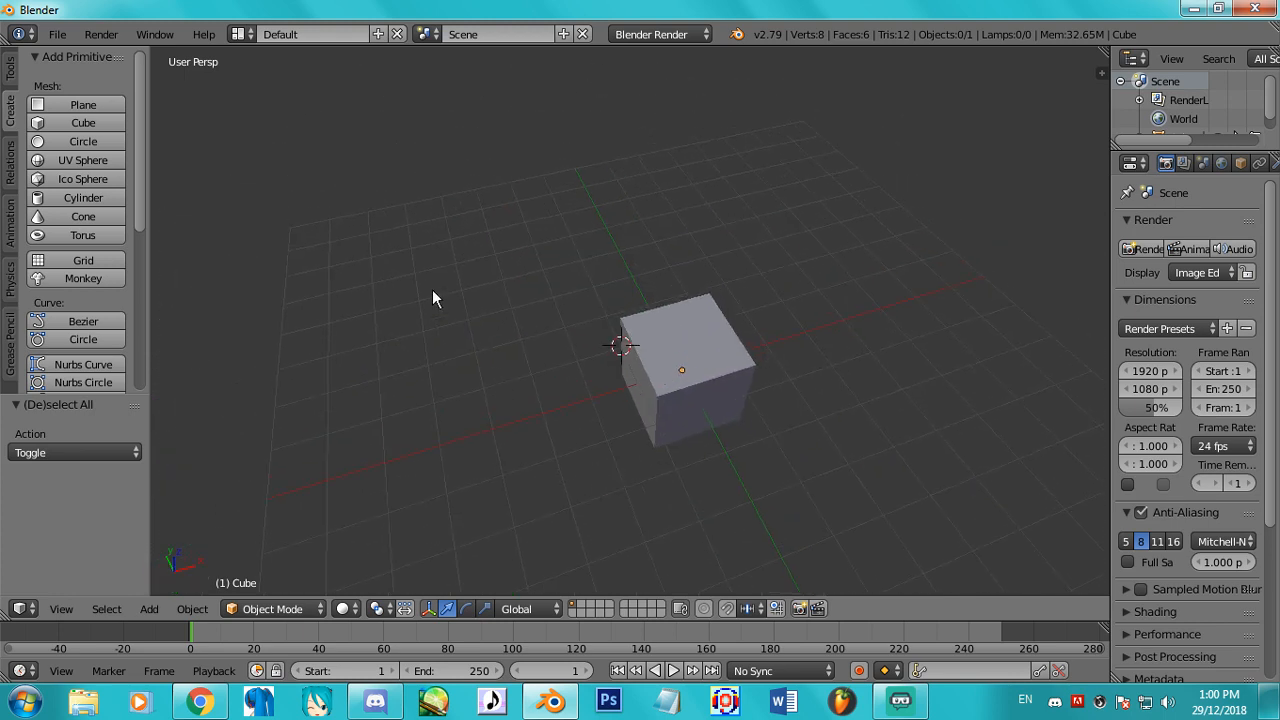
Place the 3D cursor on the grid well away from the cube and add a circle mesh there.
left_click(411, 242)
middle_click_drag(517, 388, 420, 330)
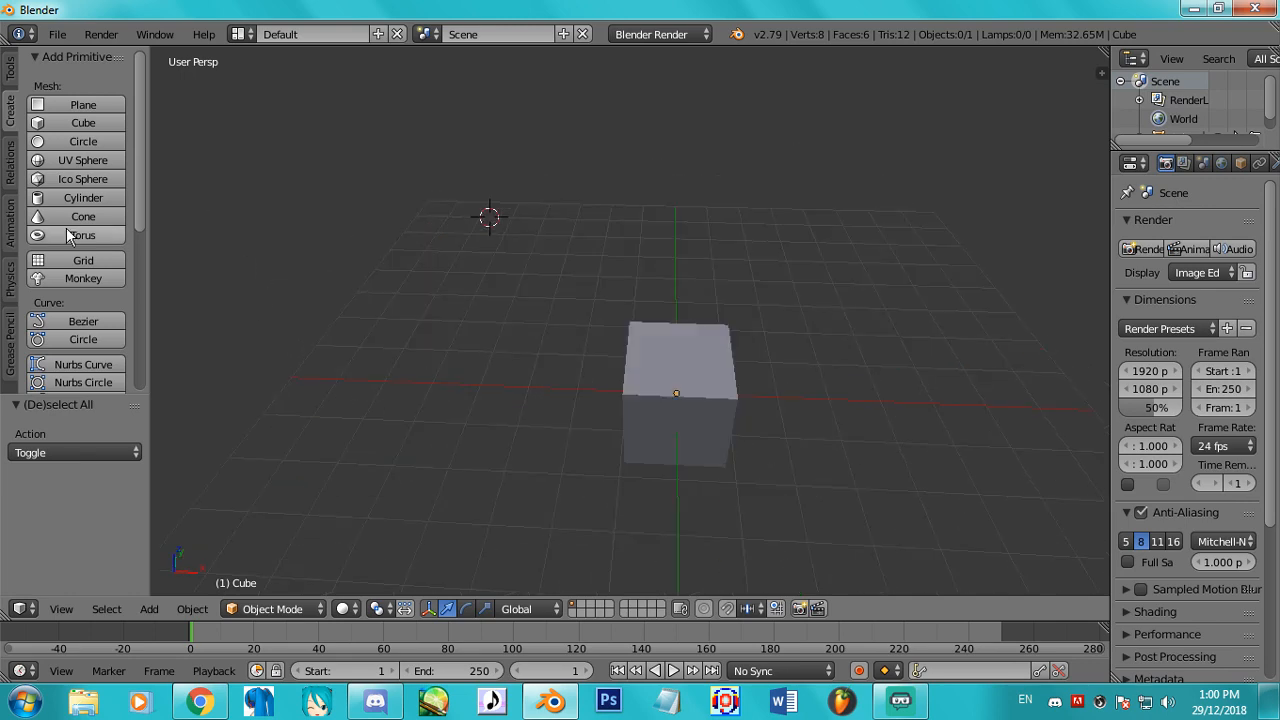
left_click(80, 141)
middle_click_drag(485, 283, 389, 354)
scroll(668, 409, "down", 2)
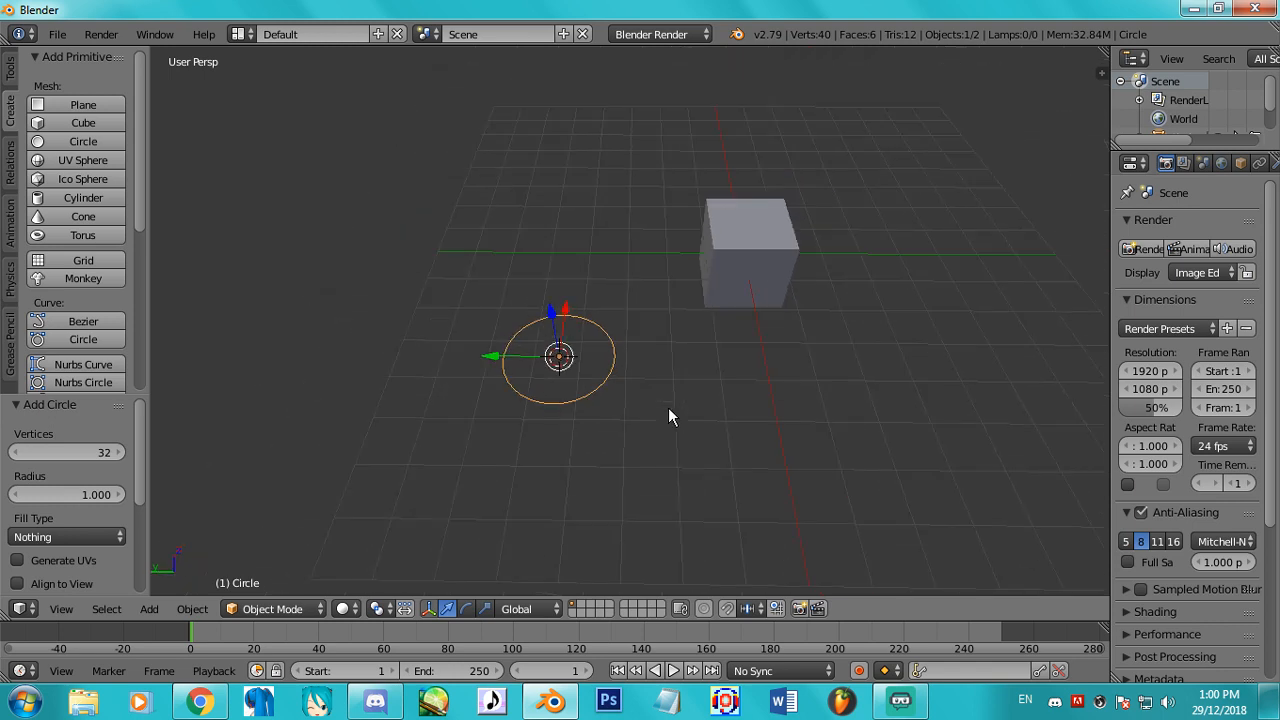
middle_click_drag(729, 349, 672, 420, "shift")
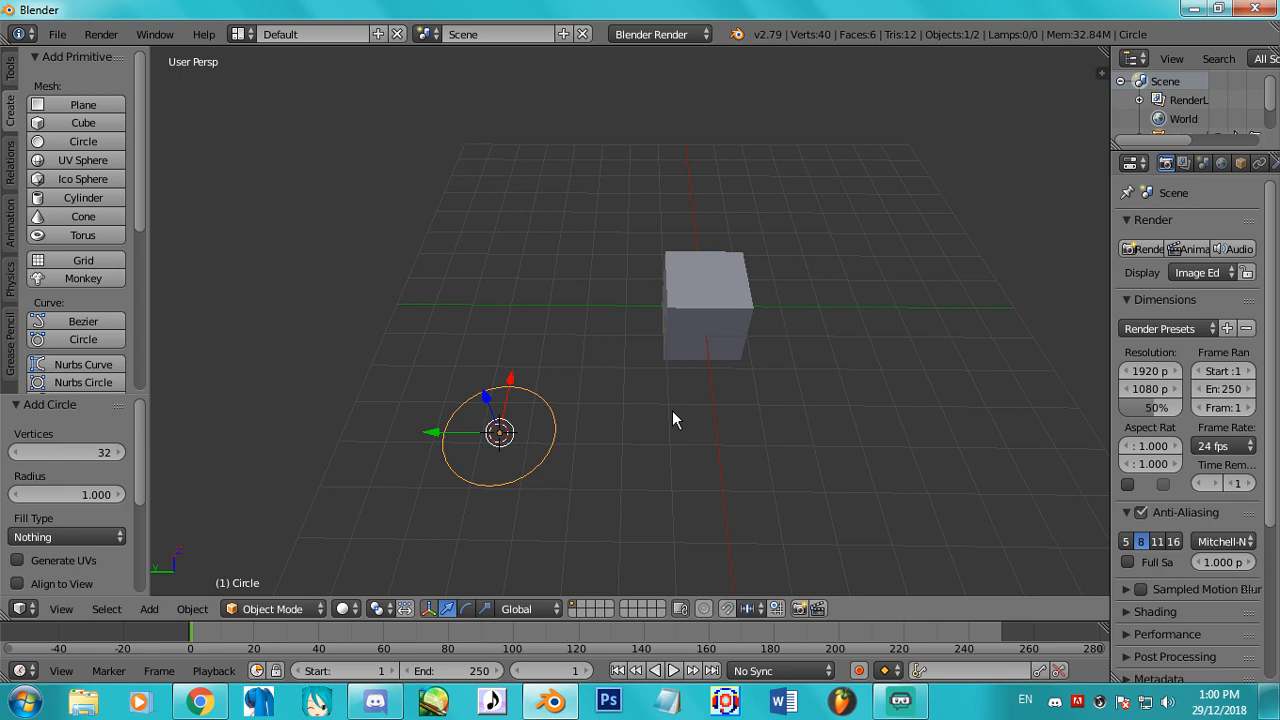
Clear the circle's location so that it moves to the world origin.
key("alt+g")
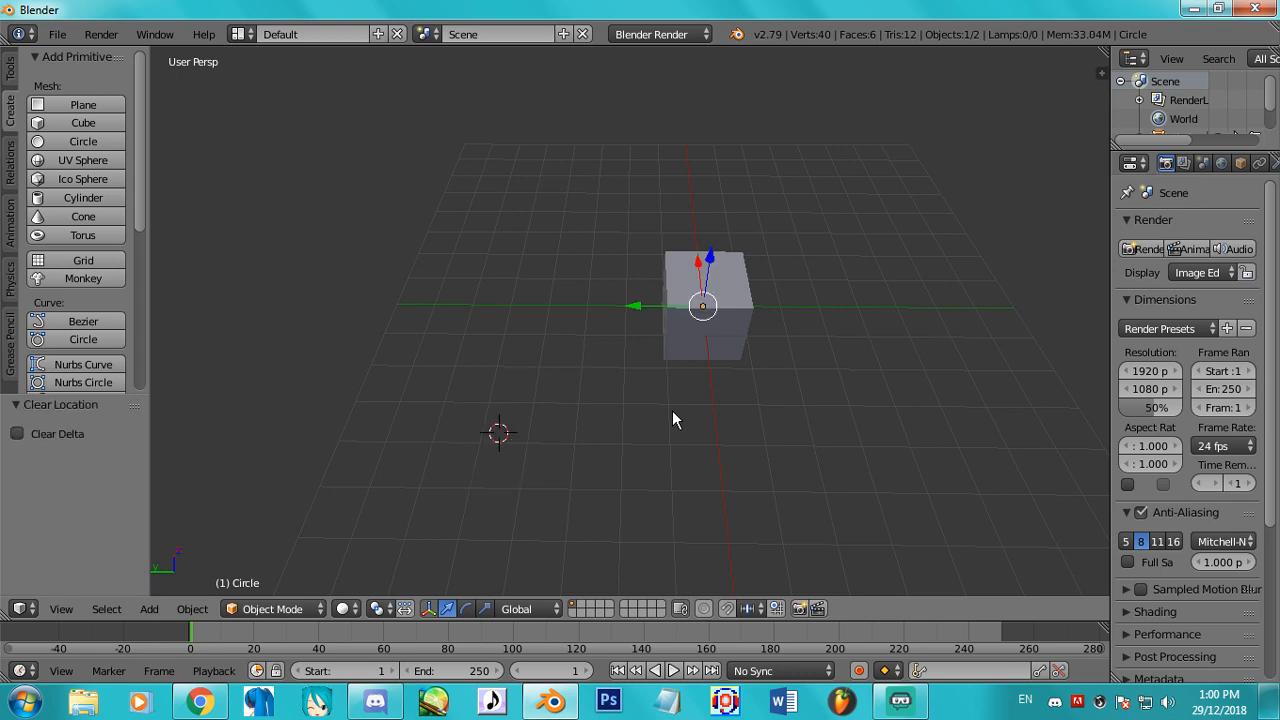
middle_click_drag(797, 358, 523, 280, "shift")
scroll(718, 420, "up", 1)
Delete the cube, and select and delete the circle to empty the scene.
right_click(602, 358)
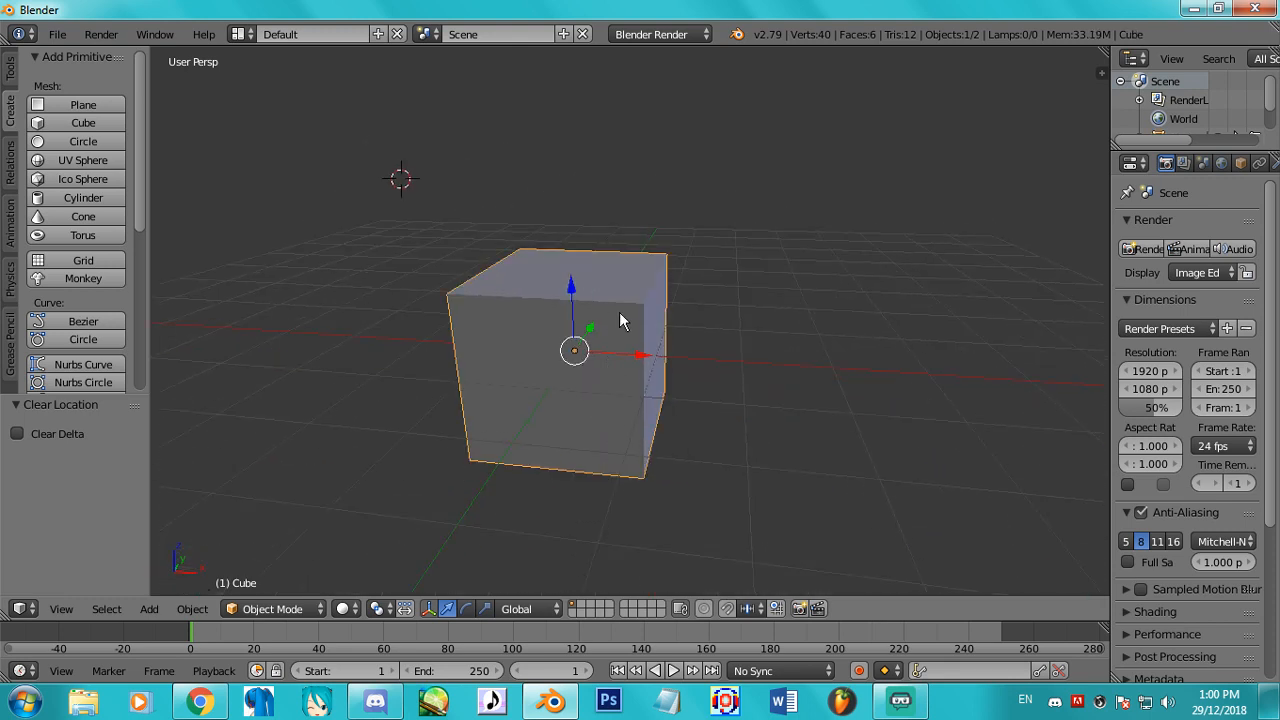
key("x")
right_click(619, 312)
key("x")
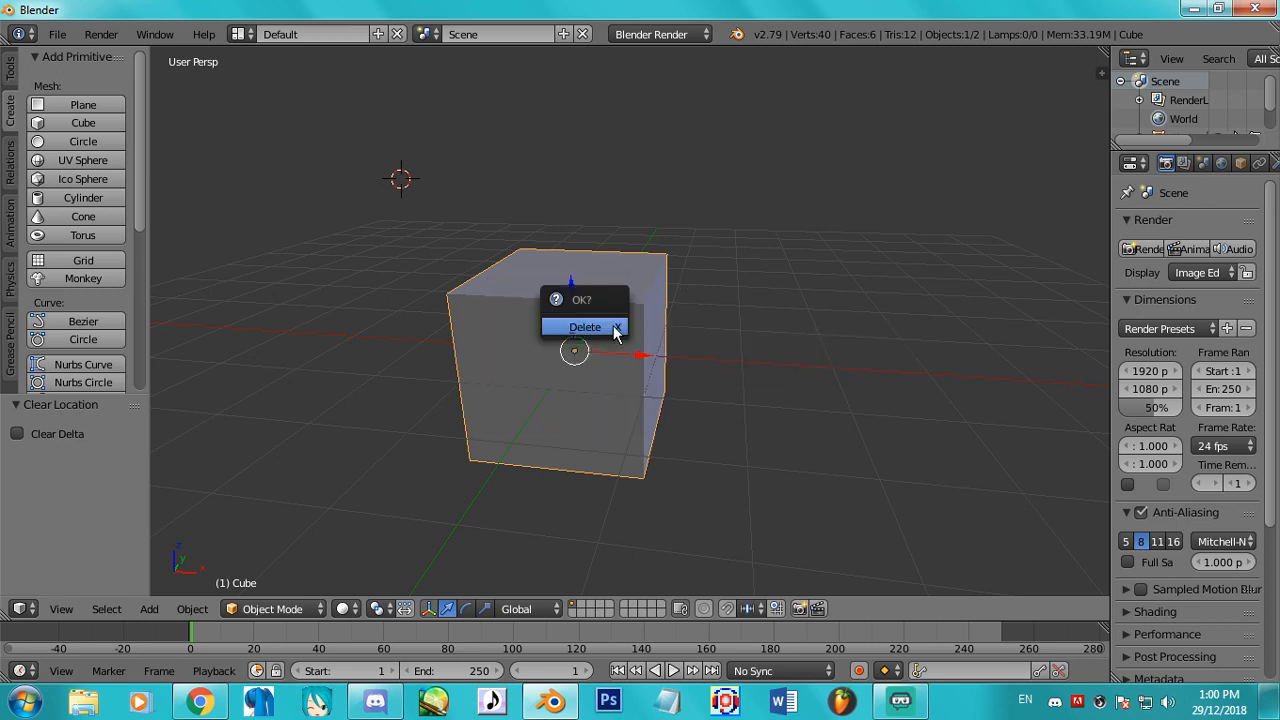
left_click(613, 325)
right_click(602, 352)
key("x")
left_click(657, 348)
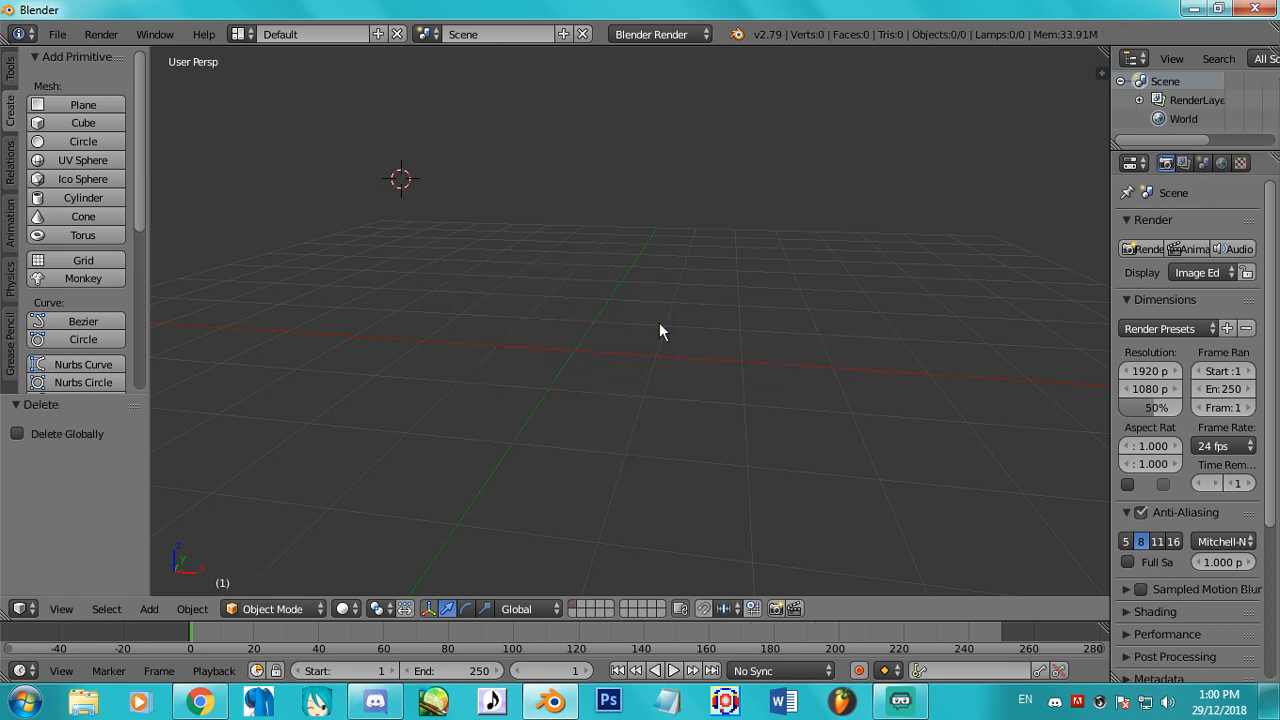
Snap the 3D cursor to the center of the grid.
middle_click_drag(660, 331, 578, 381)
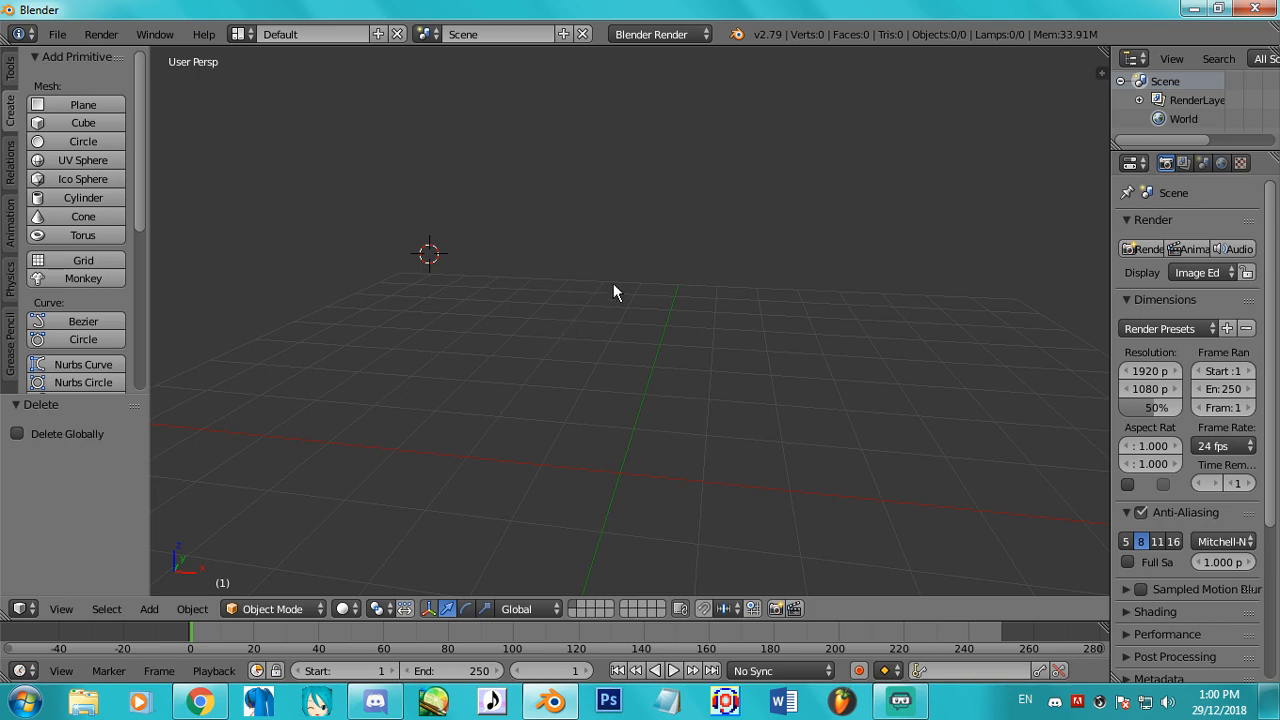
key("ctrl+s")
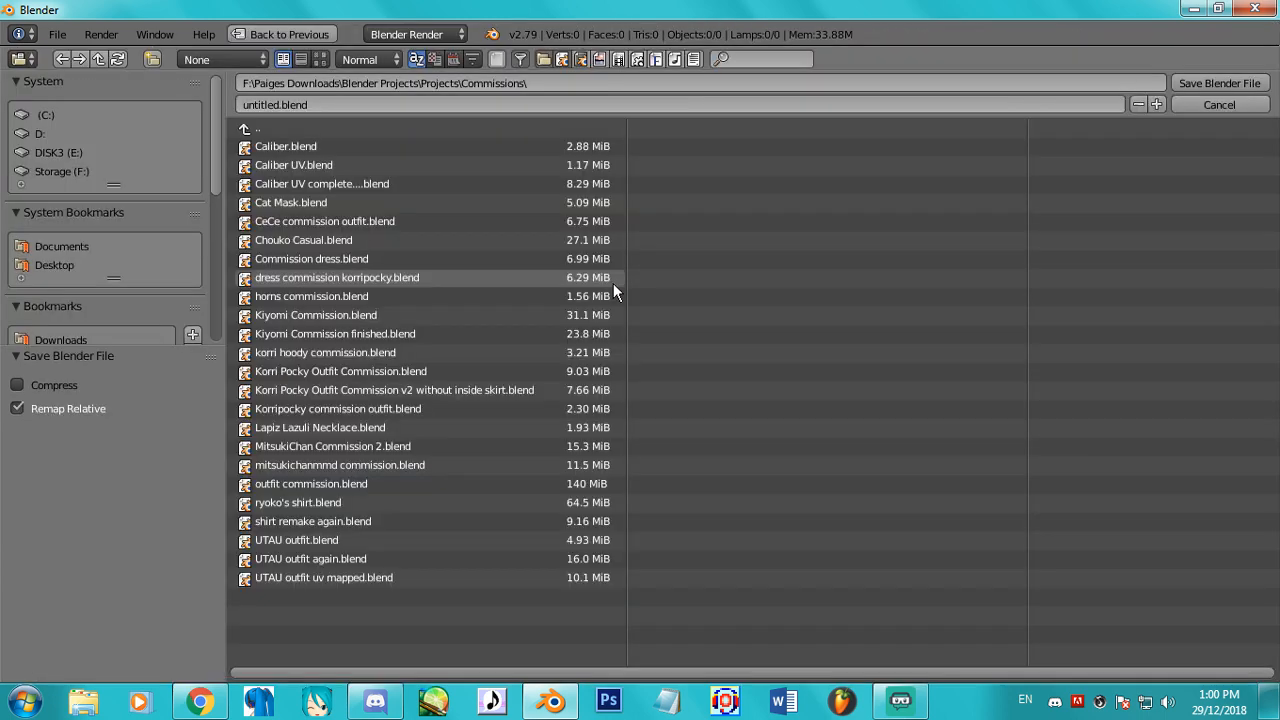
left_click(1199, 104)
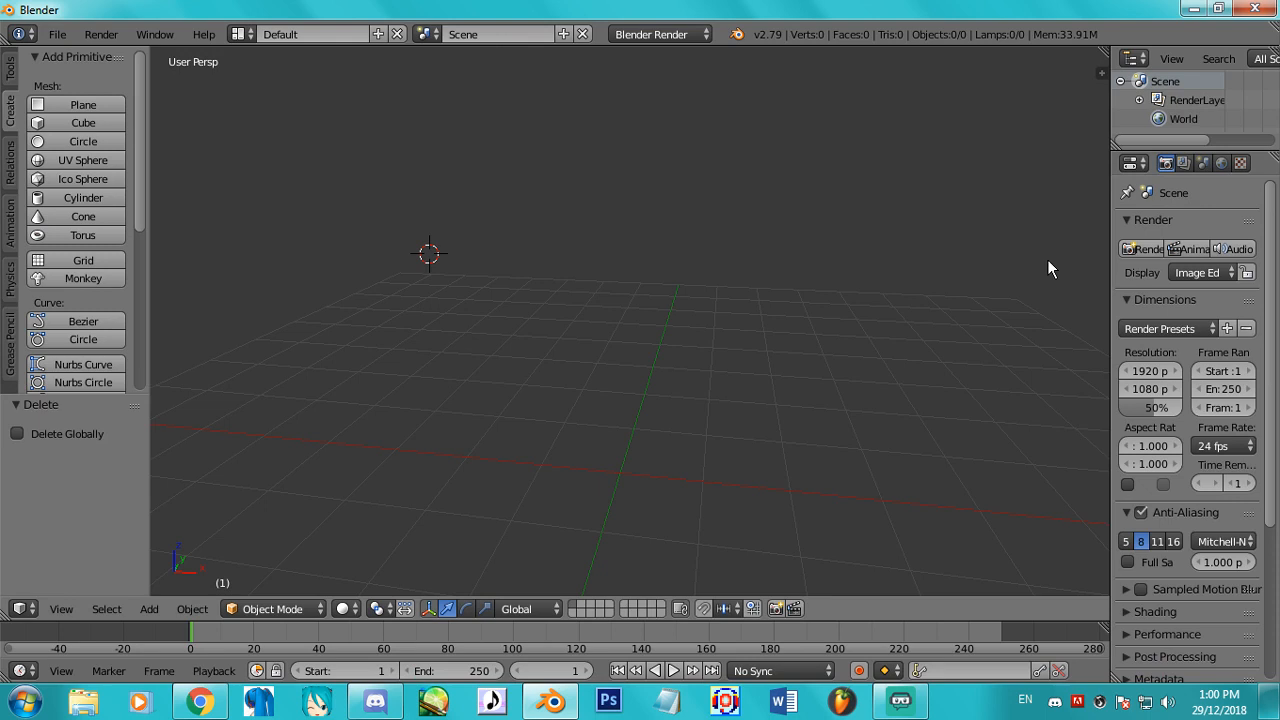
key("shift+s")
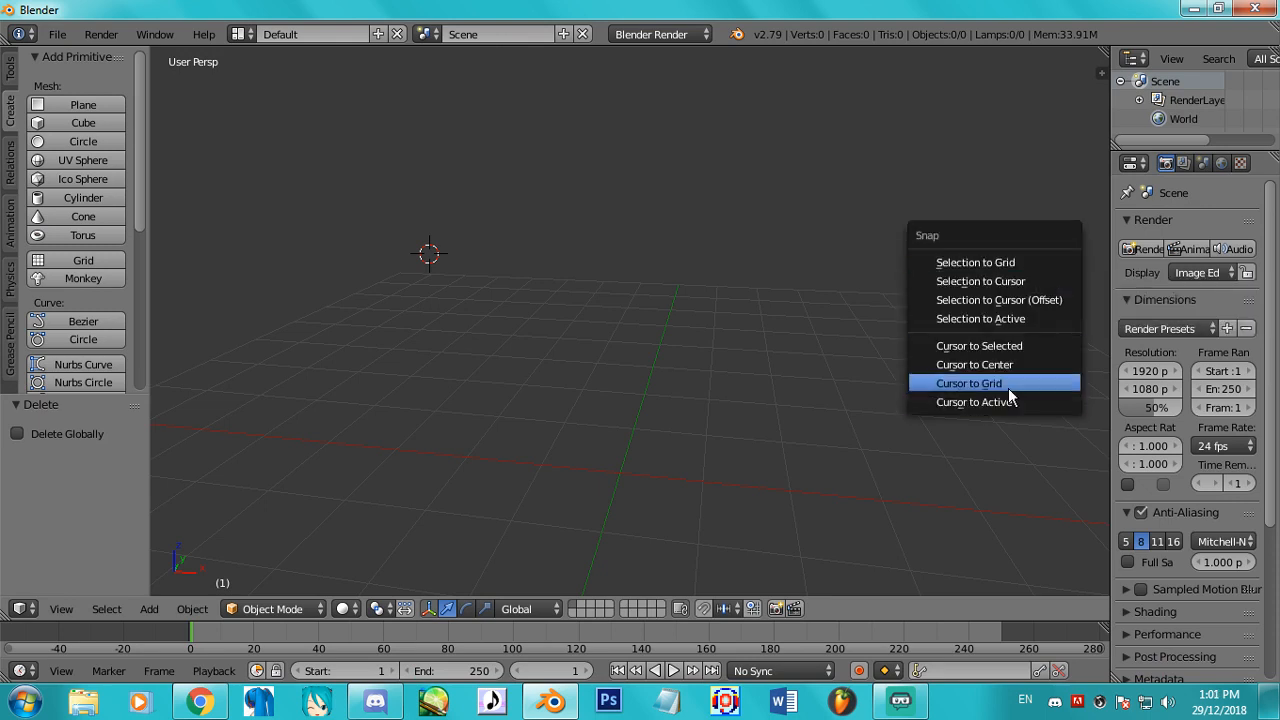
left_click(990, 364)
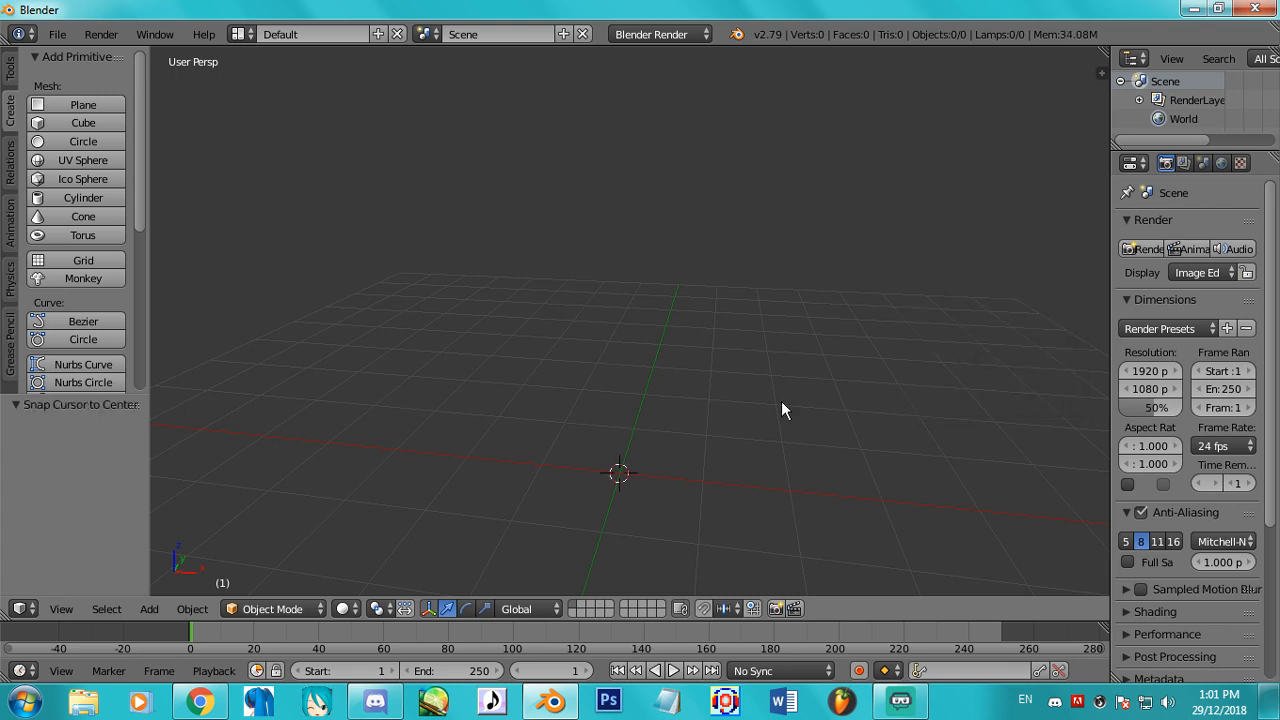
Place the 3D cursor in the empty space high above the grid, well away from the world origin.
middle_click_drag(781, 404, 734, 413)
middle_click_drag(734, 411, 791, 284)
left_click(875, 137)
left_click(1007, 196)
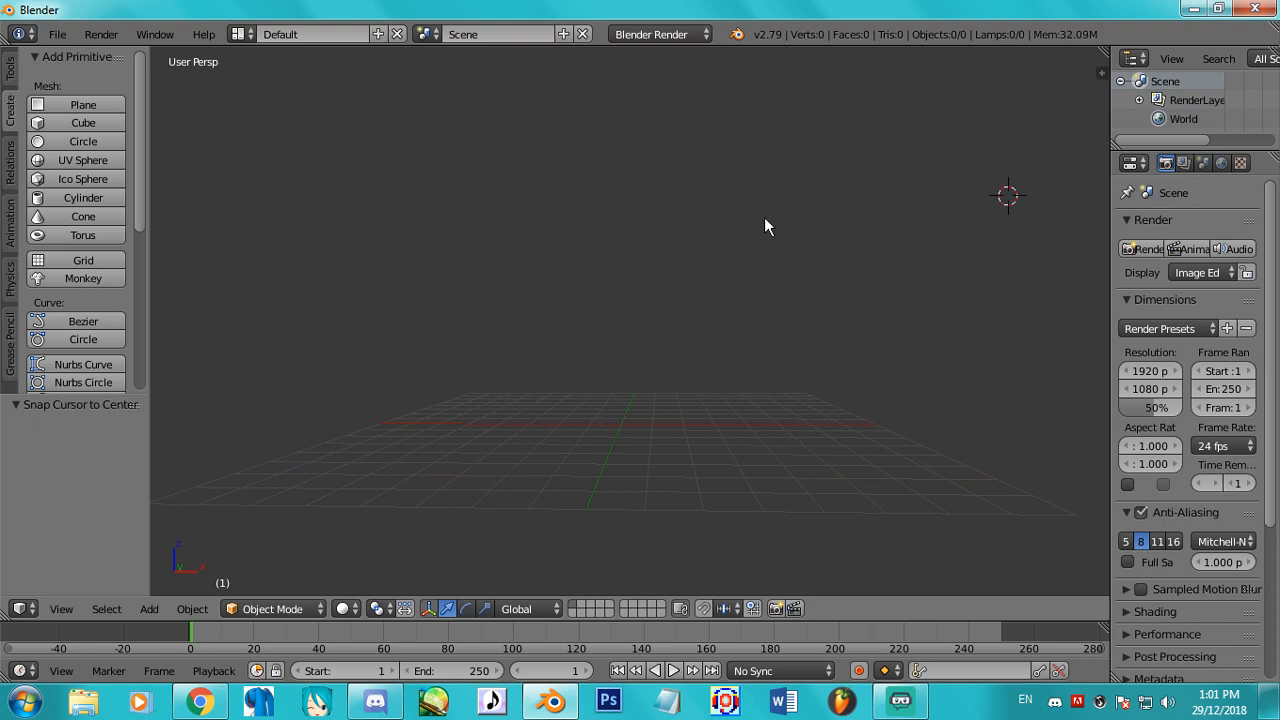
Snap the 3D cursor from the empty space back to the world center.
key("ctrl+g")
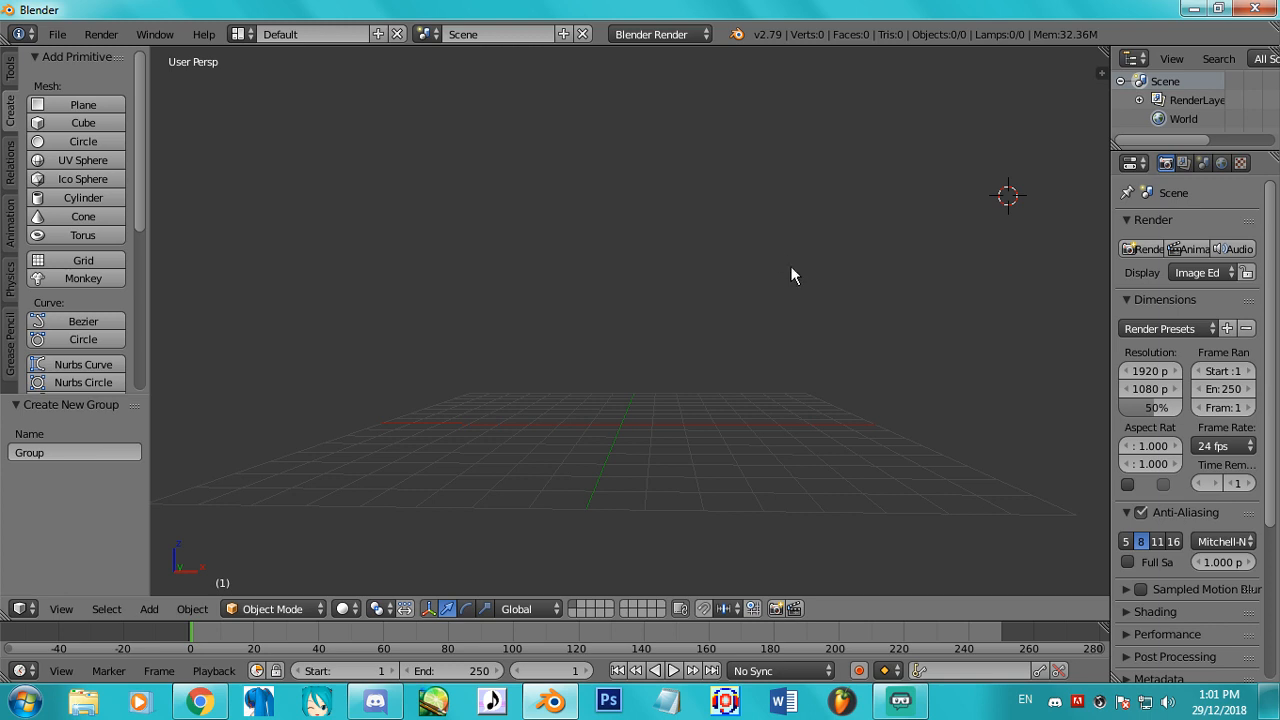
key("alt+g")
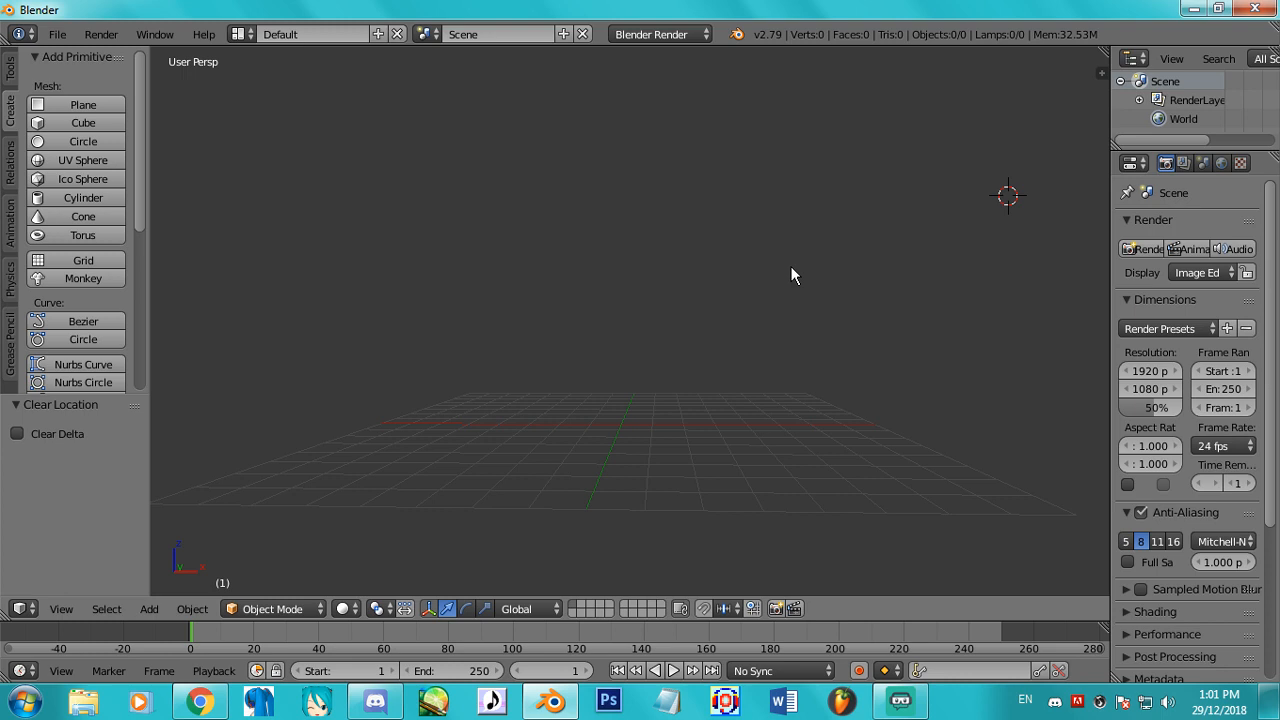
key("shift+s")
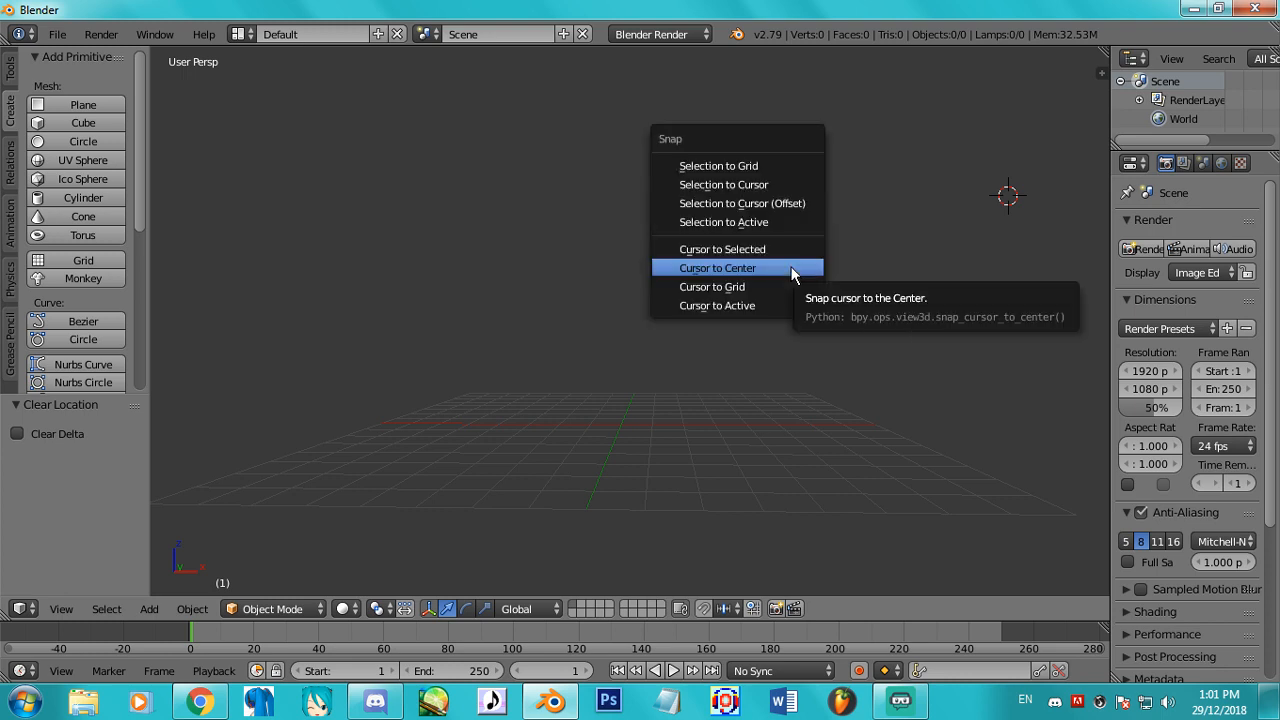
left_click(791, 270)
Add a cube mesh at the world origin.
scroll(725, 381, "up", 3)
middle_click_drag(725, 391, 751, 463)
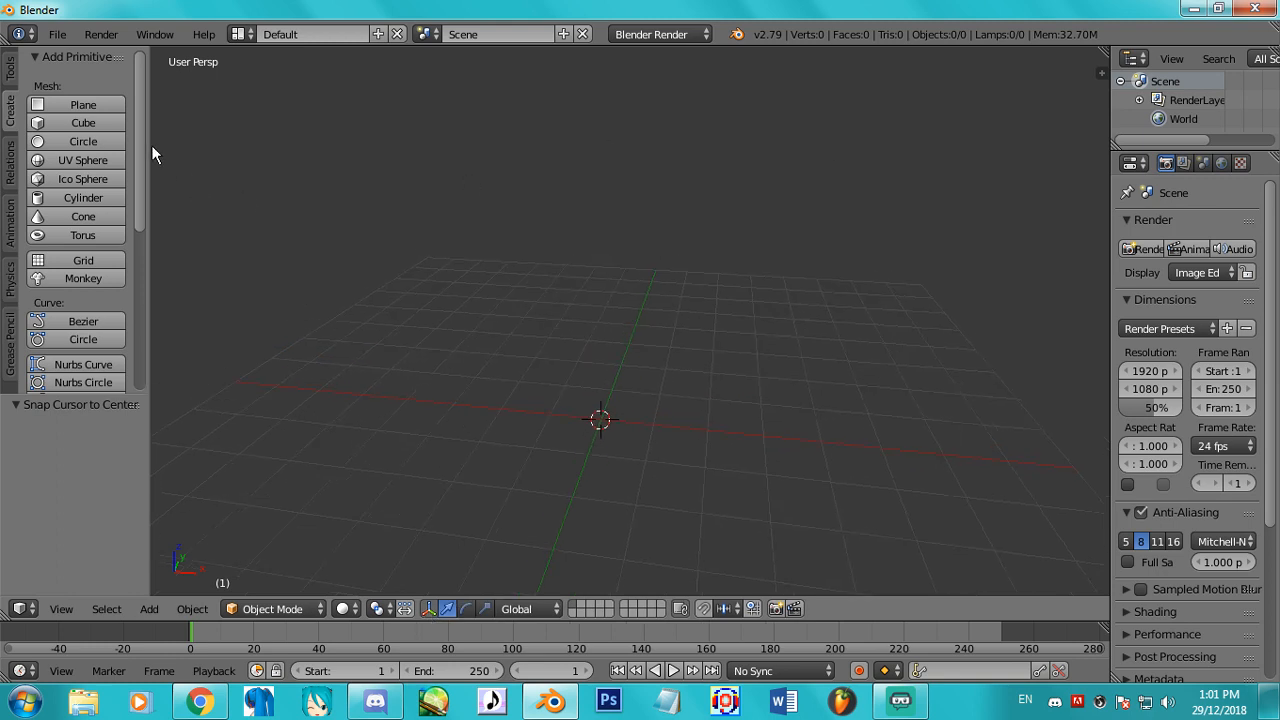
left_click(83, 122)
middle_click_drag(697, 387, 434, 611)
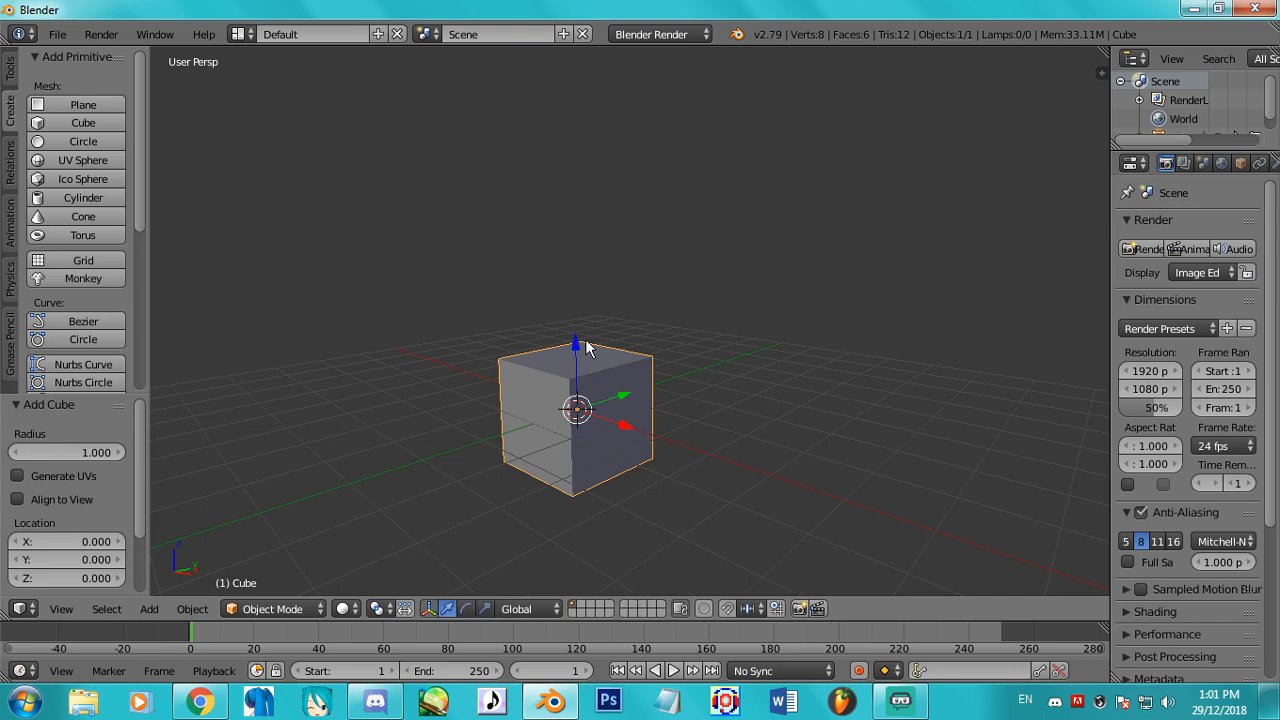
Switch to the rotation manipulator and try rotating the cube about the Y axis.
left_click(467, 609)
middle_click_drag(743, 407, 866, 407)
scroll(867, 398, "up", 1)
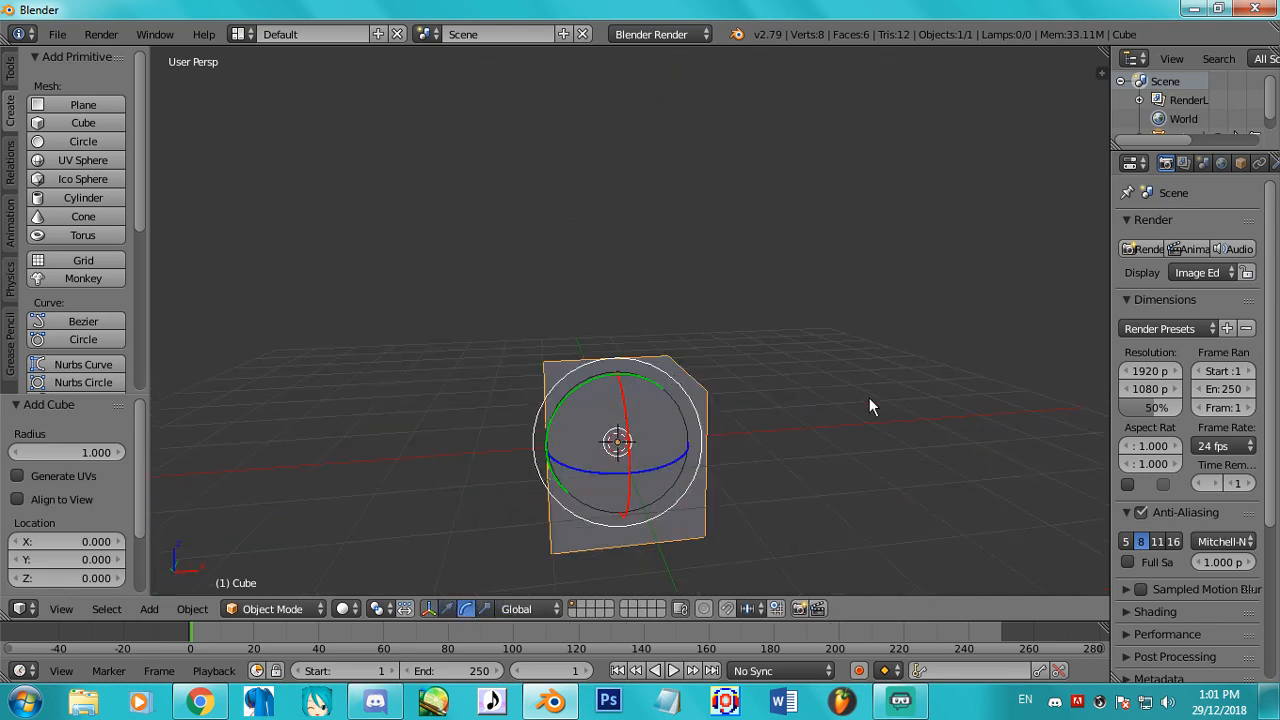
middle_click_drag(718, 435, 698, 344, "shift")
scroll(698, 346, "up", 2)
middle_click_drag(711, 407, 620, 292)
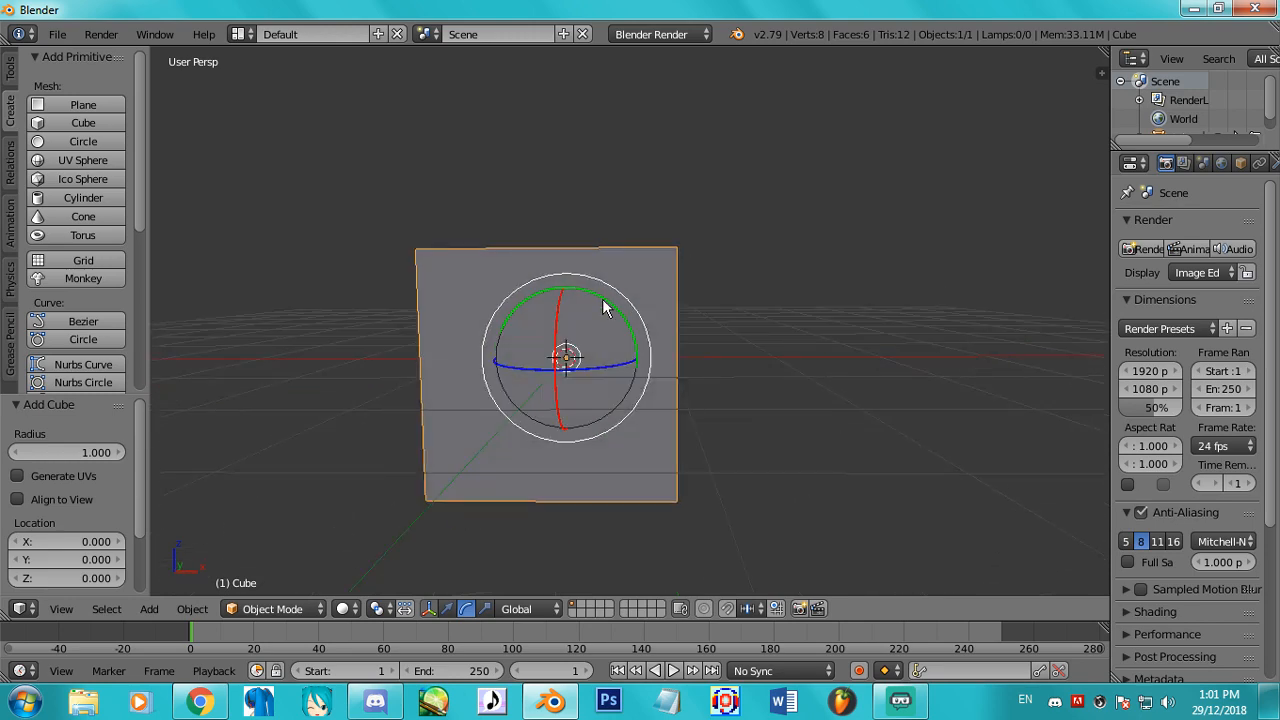
left_click_drag(608, 305, 566, 466)
key("ctrl+z")
Place the 3D cursor on the grid just outside the cube's lower corner and undo the cube's addition.
key("ctrl+a")
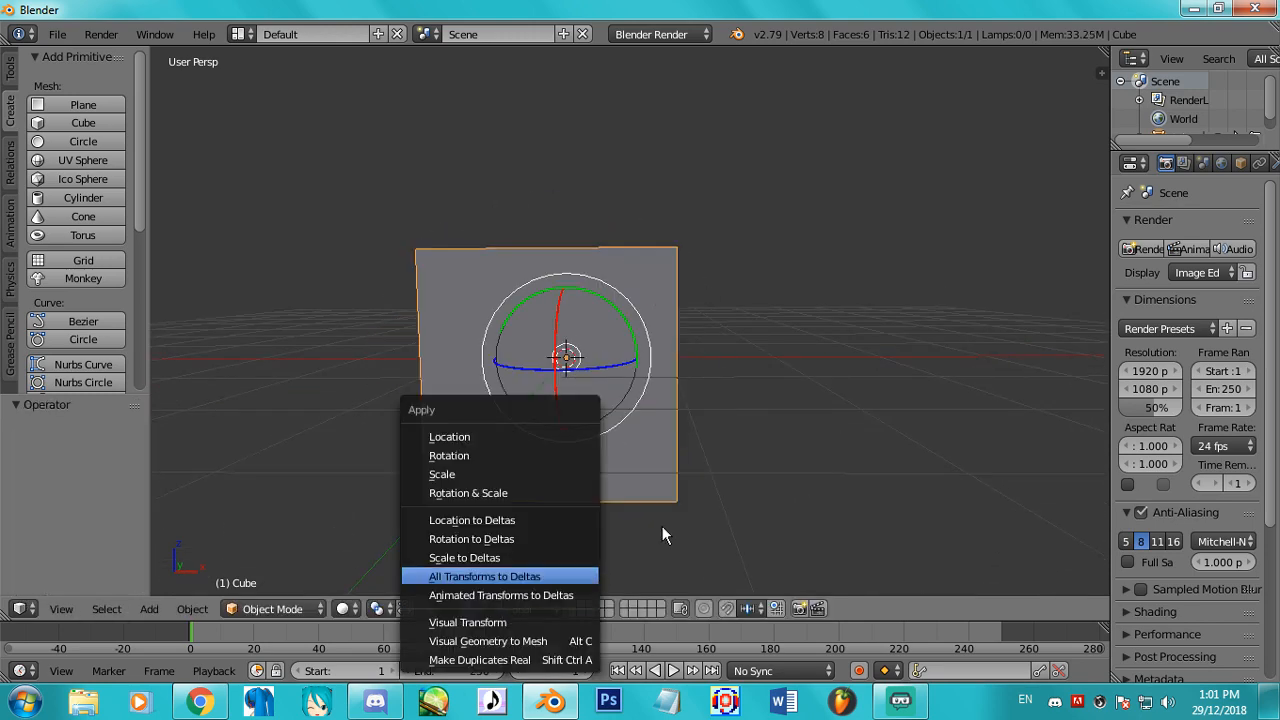
left_click(767, 495)
key("ctrl+z")
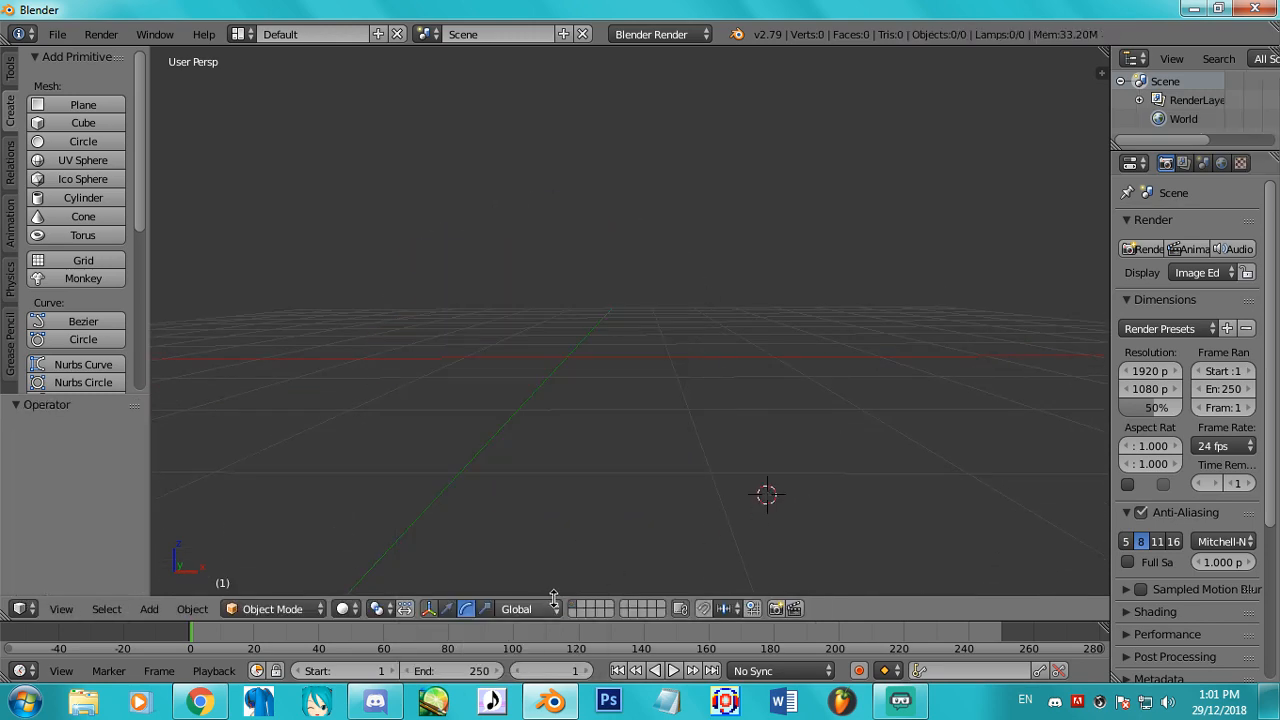
Add a new cube mesh at the 3D cursor's off-center position.
left_click(75, 121)
scroll(594, 507, "down", 3)
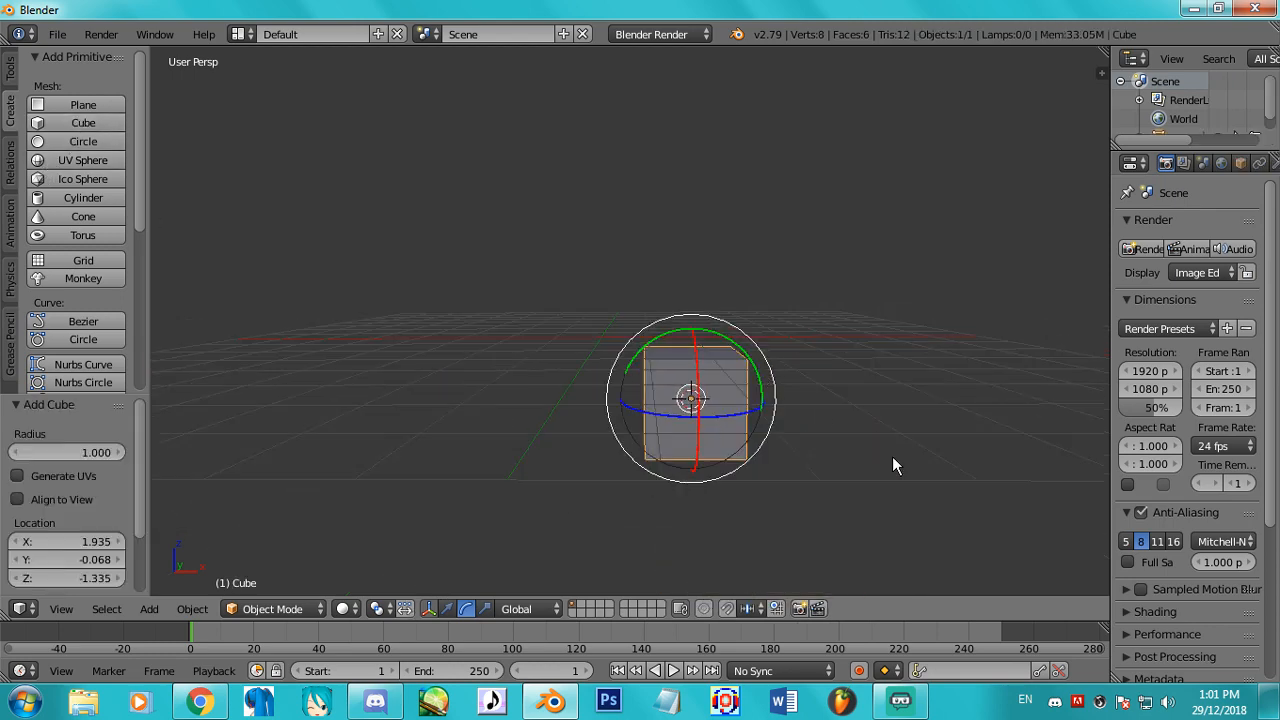
middle_click_drag(892, 456, 856, 449)
scroll(856, 449, "up", 2)
Switch to the scale manipulator and try scaling the cube along the Z axis.
left_click(484, 608)
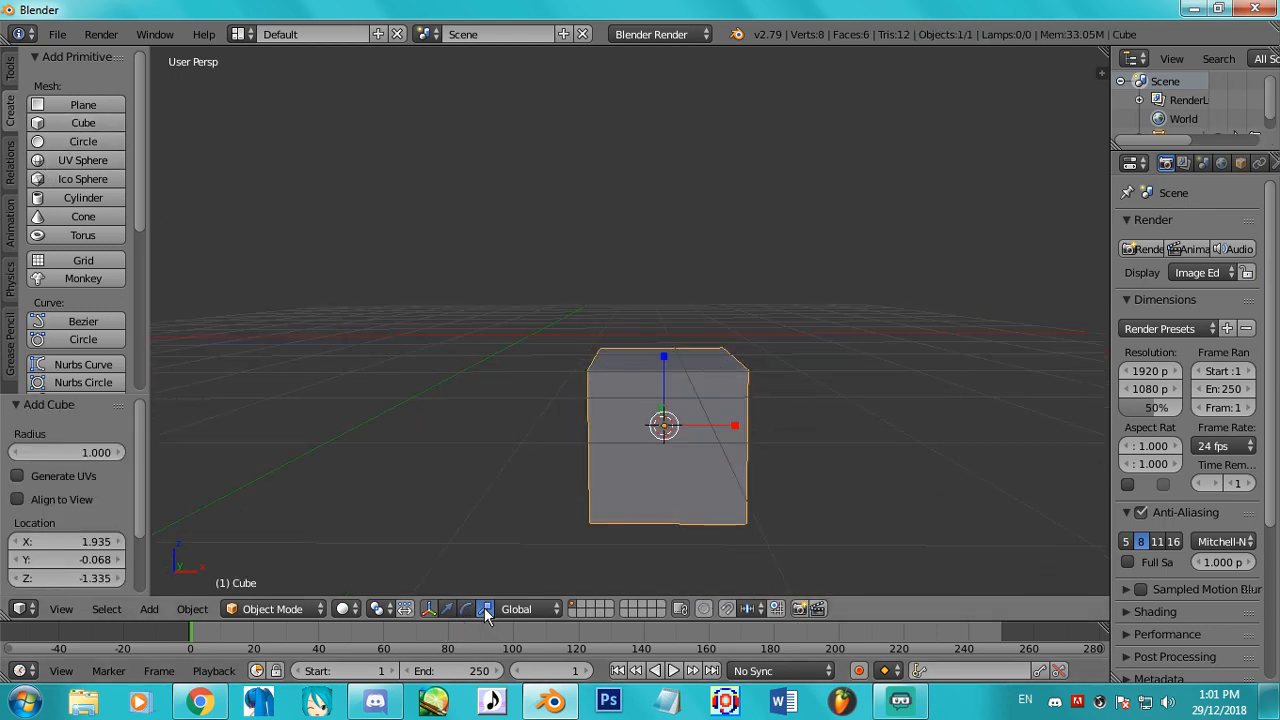
left_click_drag(661, 359, 714, 385)
key("ctrl+z")
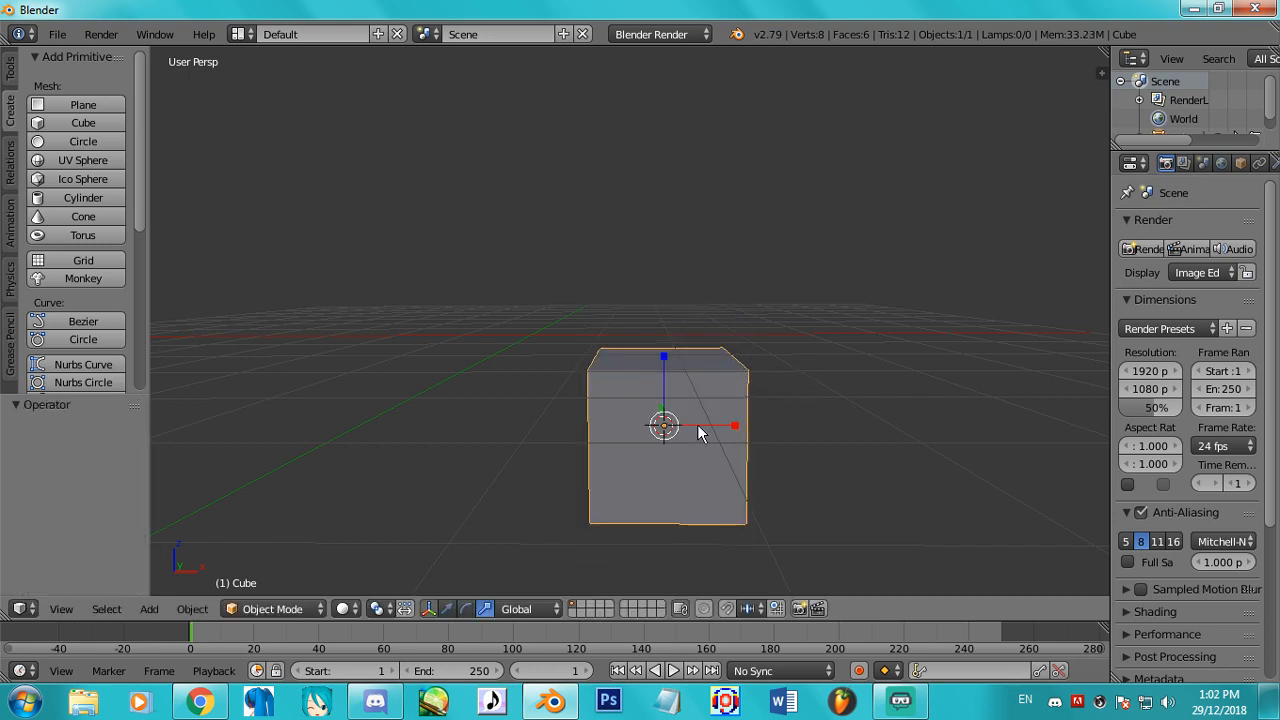
Toggle the transform manipulator off and back on, and set it to translate.
middle_click_drag(698, 432, 523, 505)
left_click(429, 608)
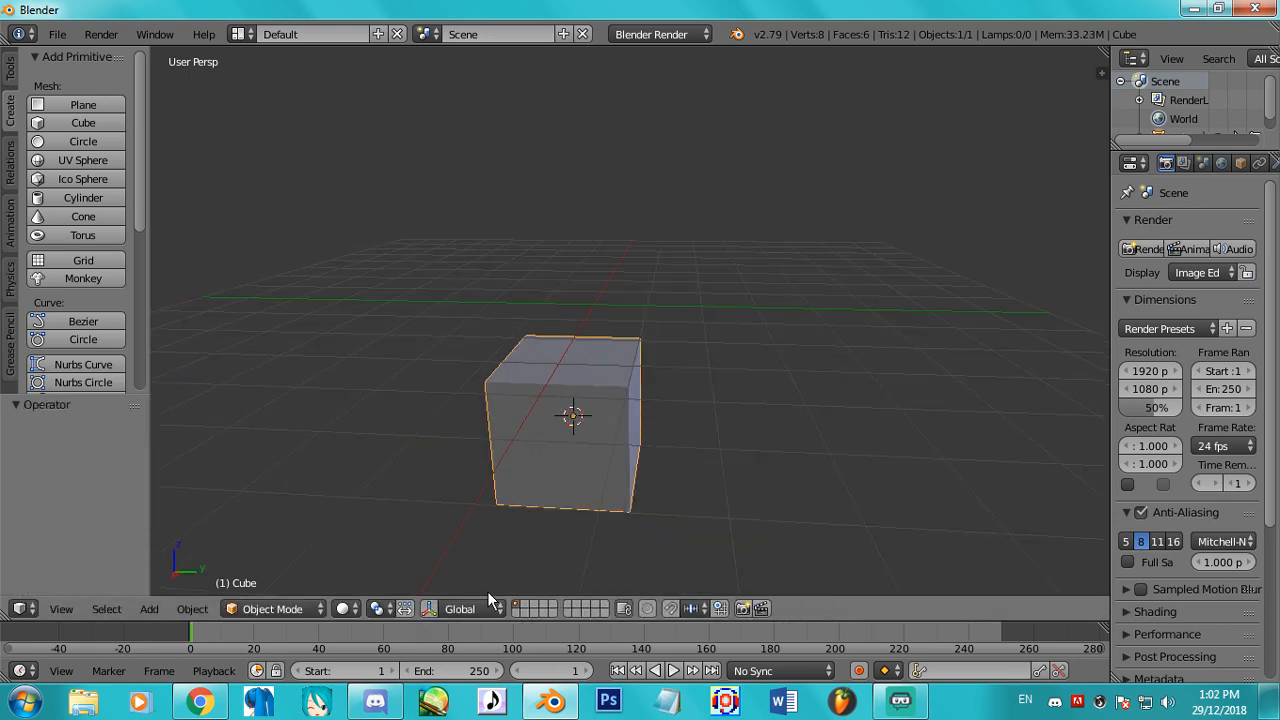
left_click(429, 608)
left_click(447, 608)
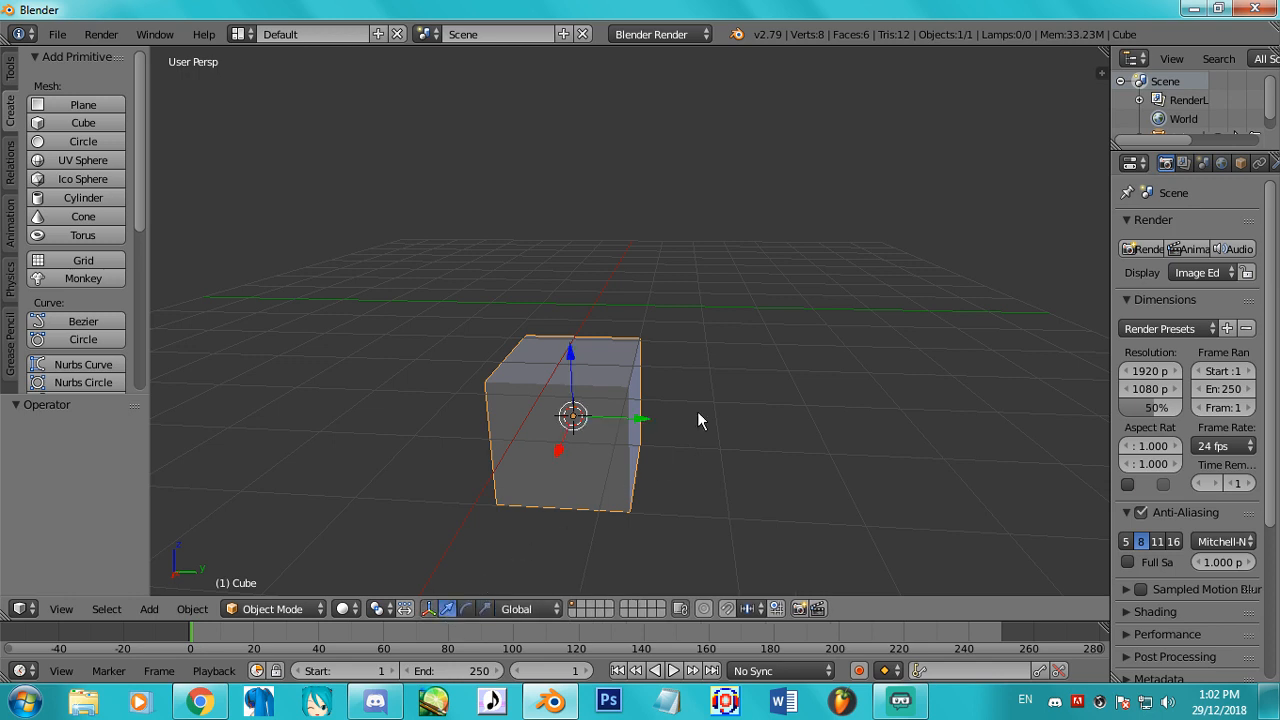
Clear the new cube's location so that it moves to the world origin.
middle_click_drag(697, 420, 633, 470)
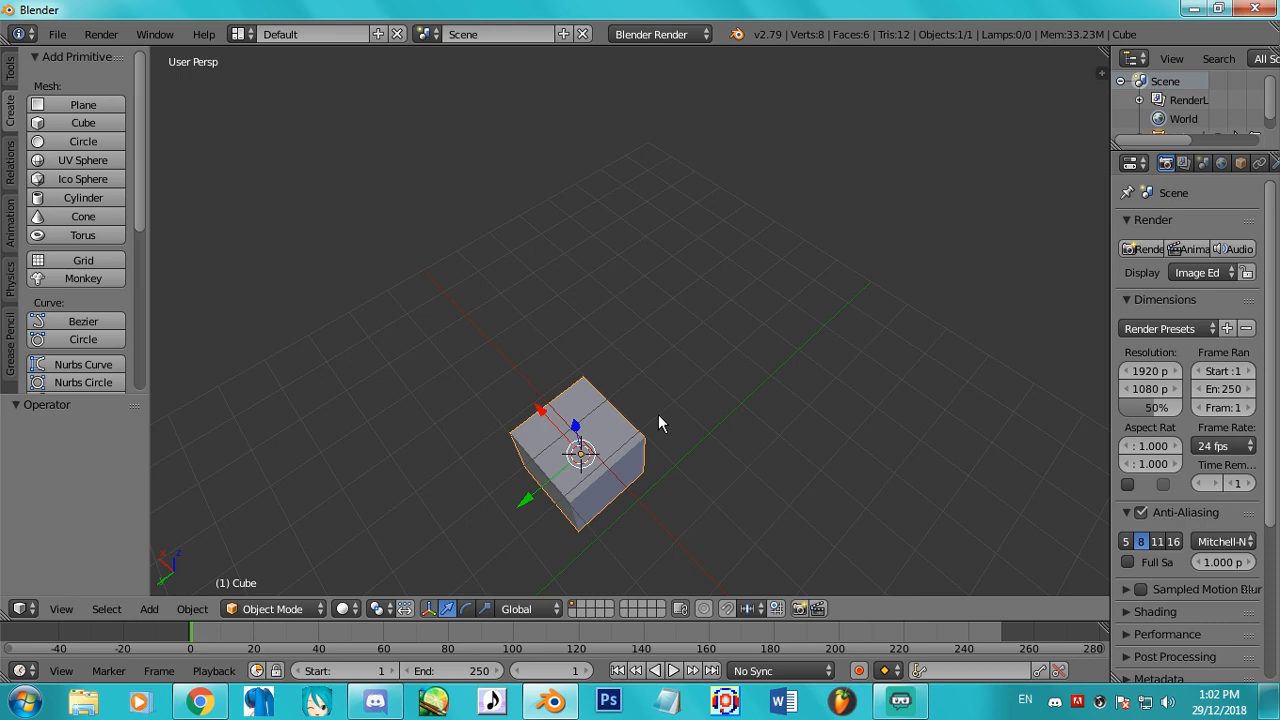
key("alt+g")
middle_click_drag(658, 414, 436, 362)
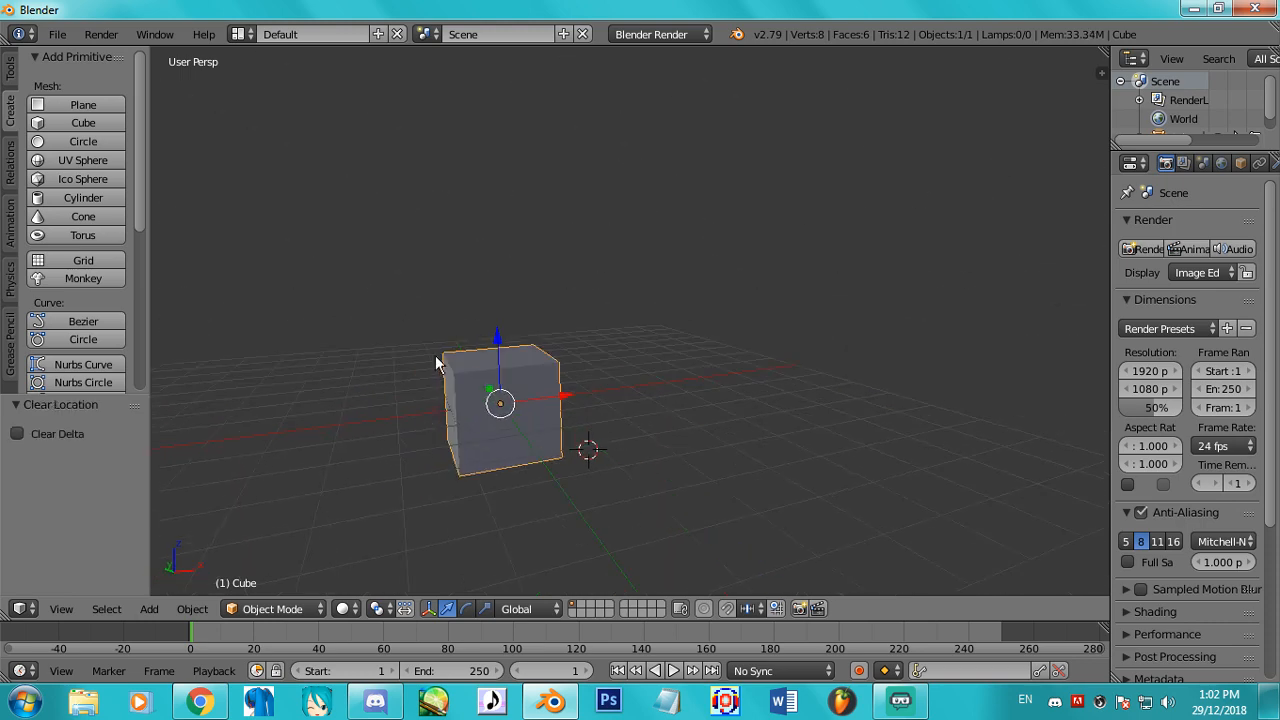
middle_click_drag(697, 417, 752, 312)
middle_click_drag(795, 345, 777, 364, "shift")
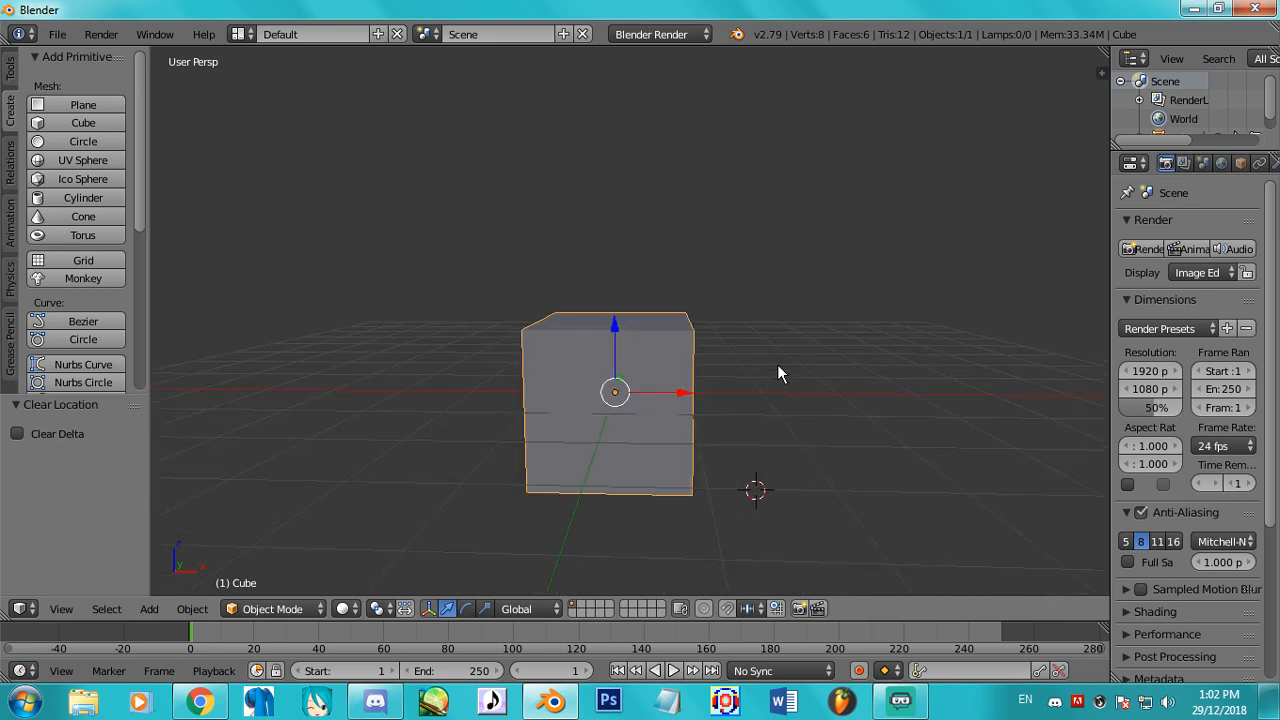
scroll(783, 417, "up", 2)
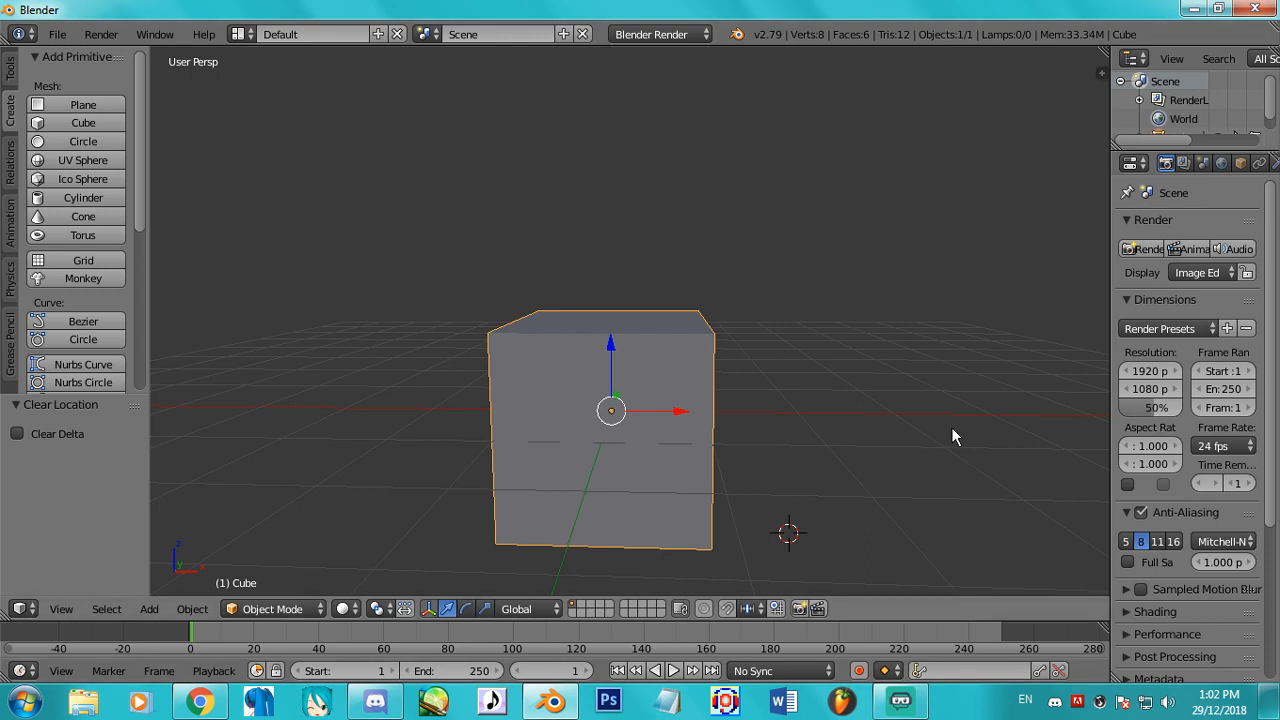
middle_click_drag(954, 434, 767, 278, "shift")
scroll(742, 337, "down", 1)
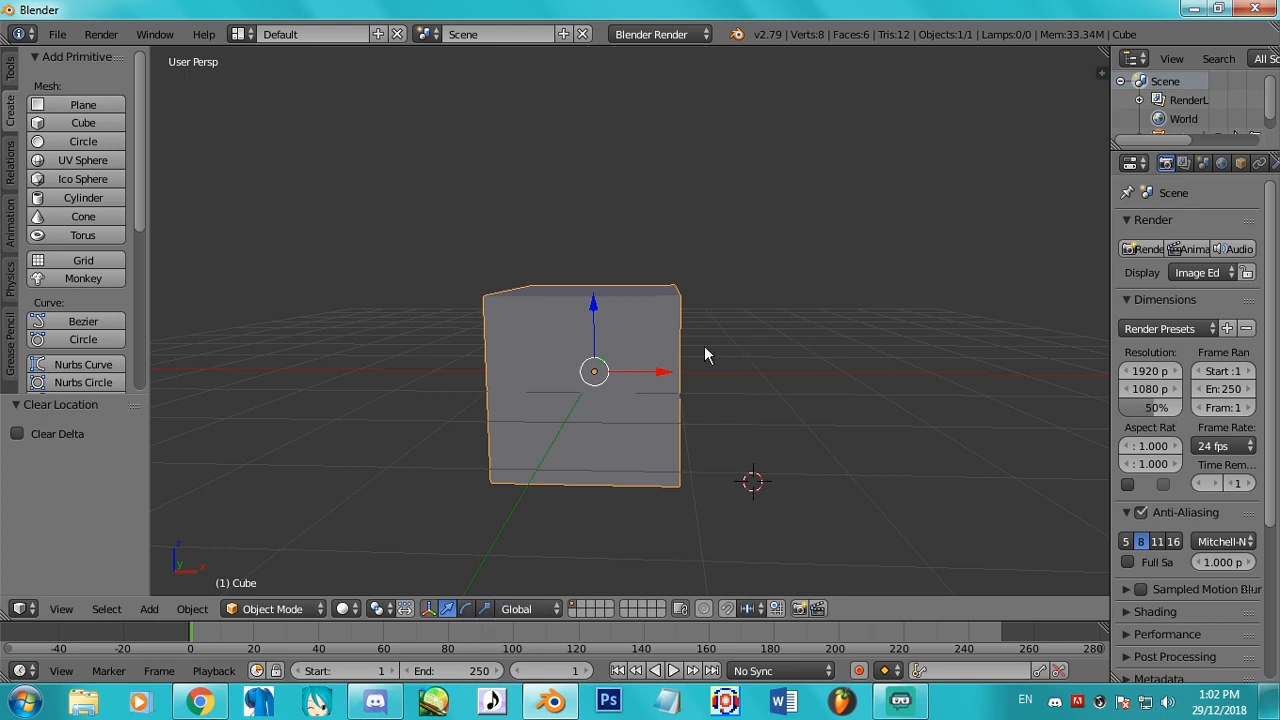
middle_click_drag(702, 355, 728, 379)
middle_click_drag(728, 440, 726, 389)
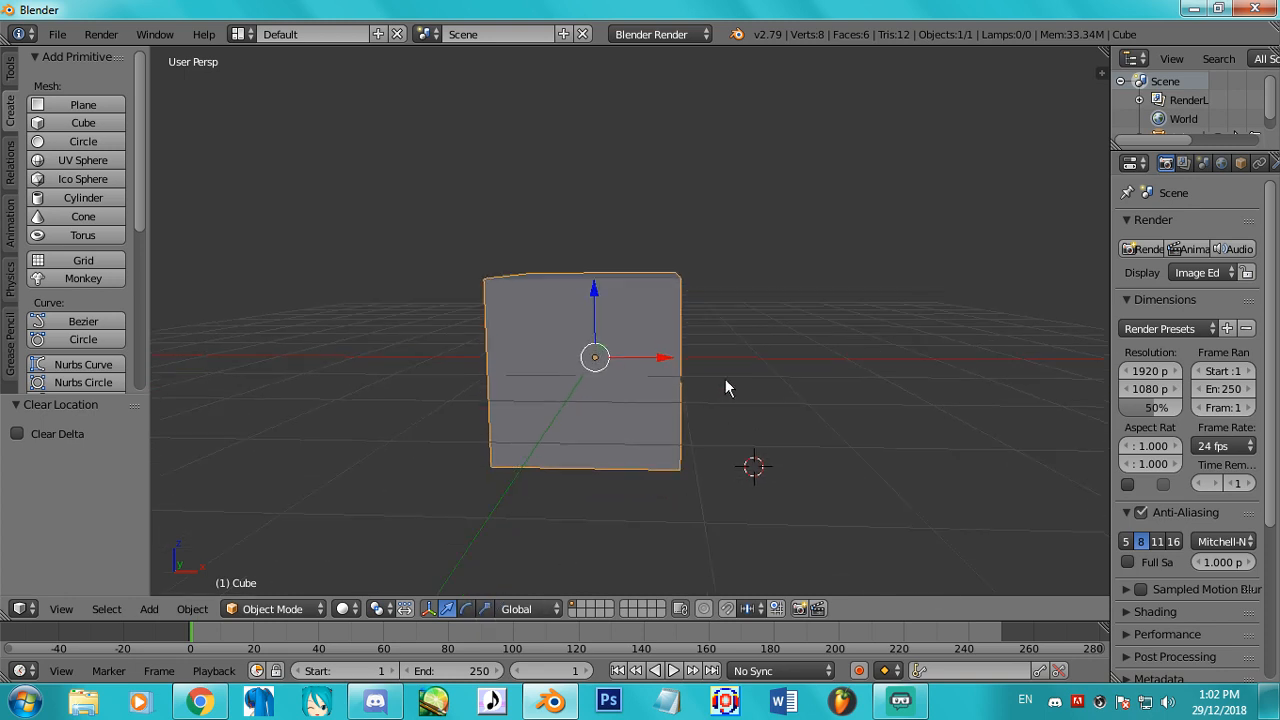
Review the interaction modes available for the cube.
left_click(303, 608)
left_click(296, 604)
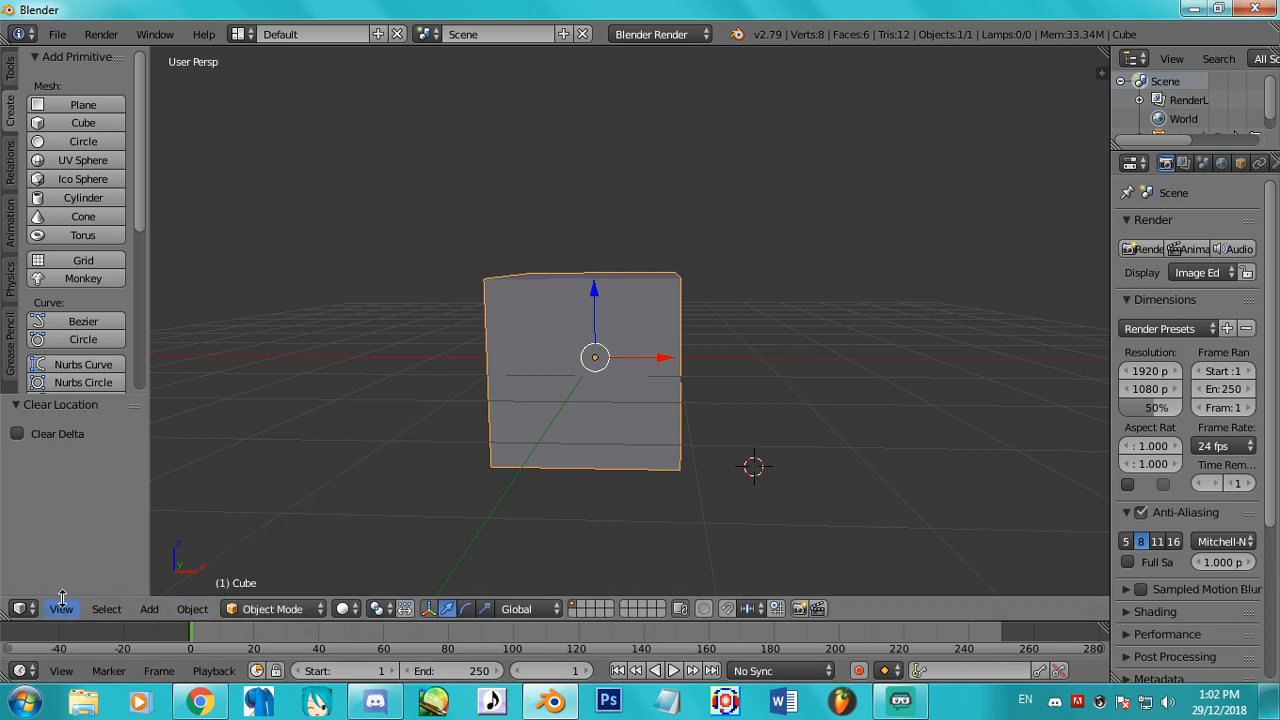
left_click(277, 609)
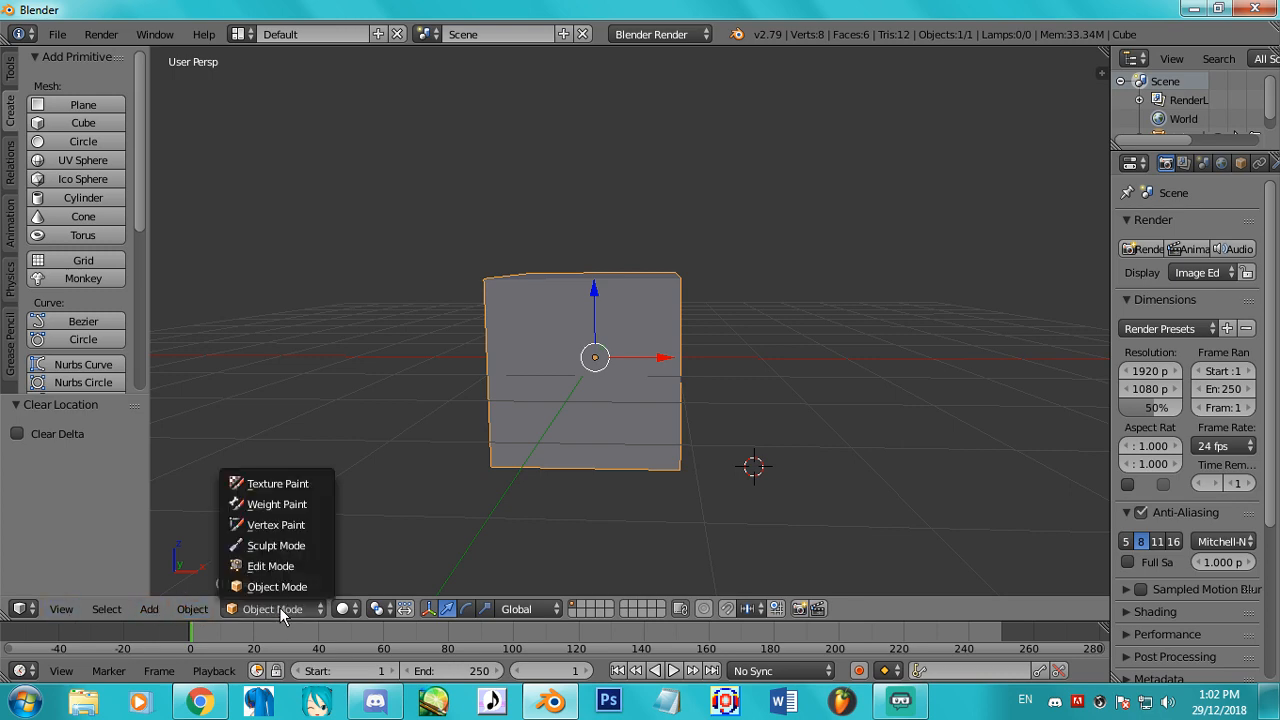
Move the cube about 0.245 along the Y axis and try moving it along the Z axis.
middle_click_drag(546, 443, 652, 381)
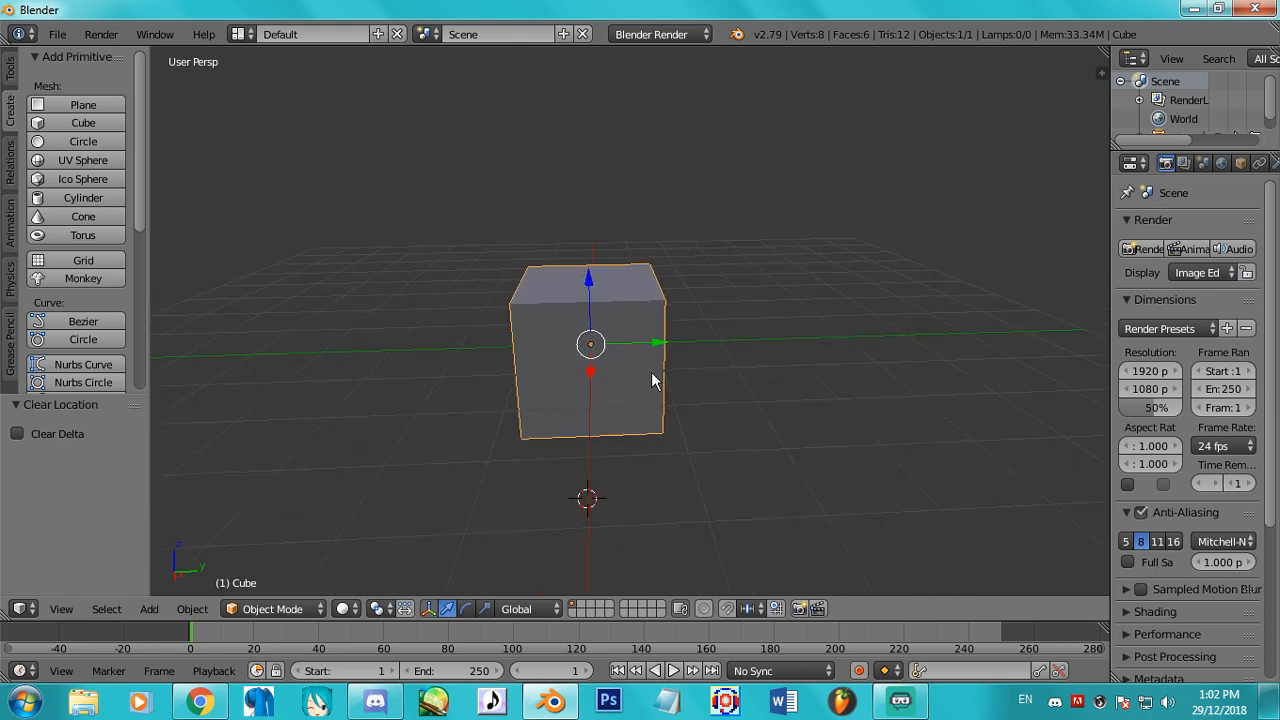
mouse_move(657, 352)
left_mouse_down()
mouse_move(663, 309)
mouse_move(672, 345)
left_mouse_up()
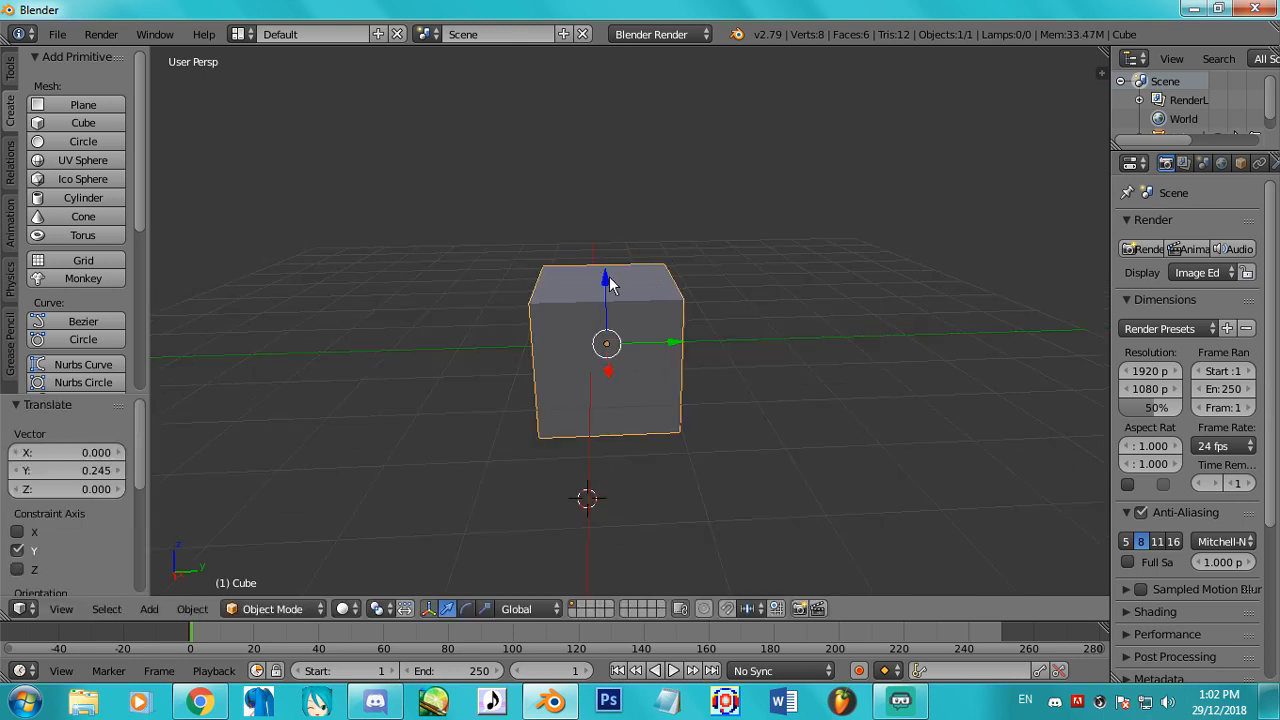
left_click_drag(609, 276, 591, 330)
key("ctrl+z")
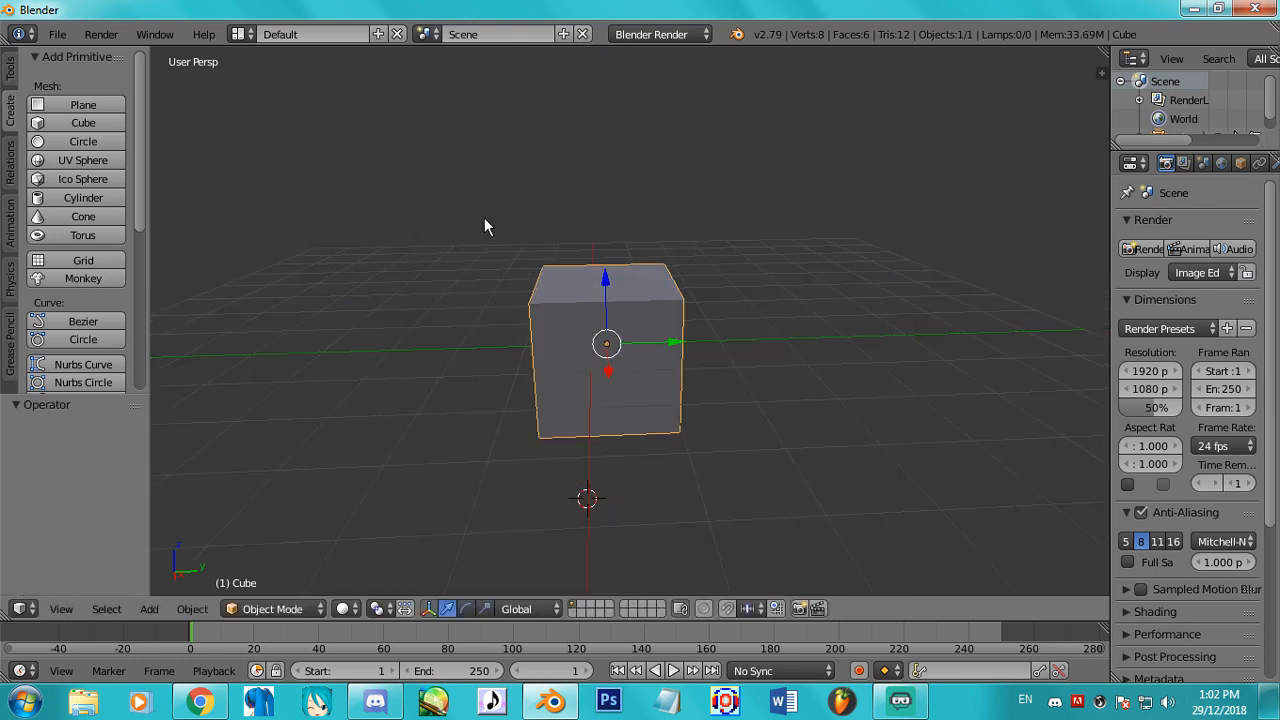
Enter Edit Mode on the cube and select a single corner vertex of its upper face.
middle_click_drag(484, 227, 585, 342)
middle_click_drag(546, 220, 690, 411)
key("Tab")
right_click(666, 156)
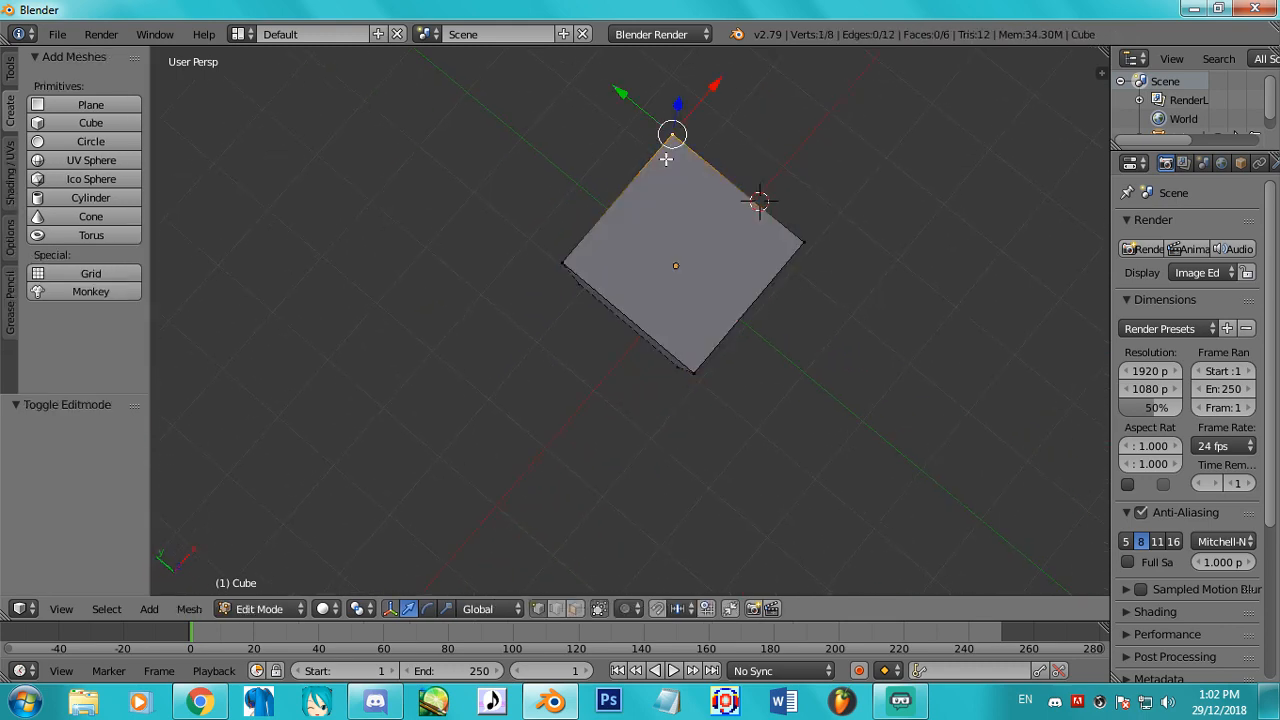
Examine the cube and its selected corner vertex from the front, from above and from several angles.
middle_click_drag(702, 172, 616, 345)
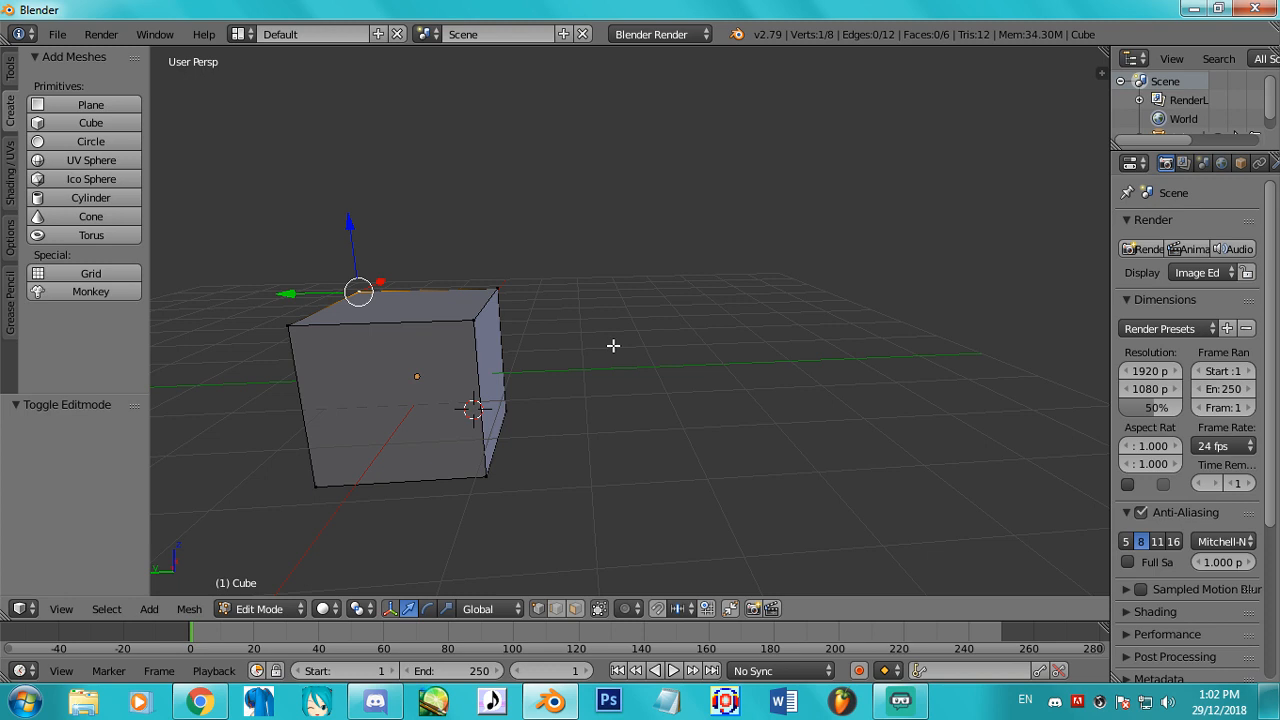
middle_click_drag(613, 345, 596, 339)
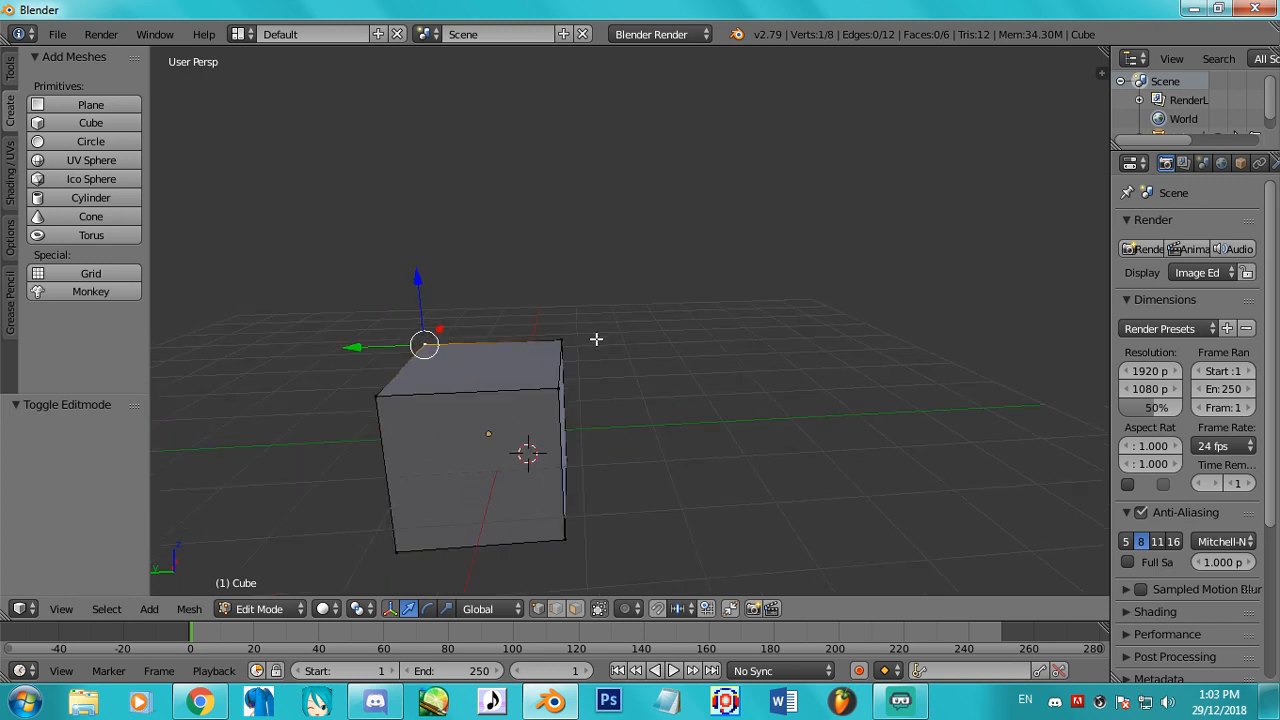
key("KP_1")
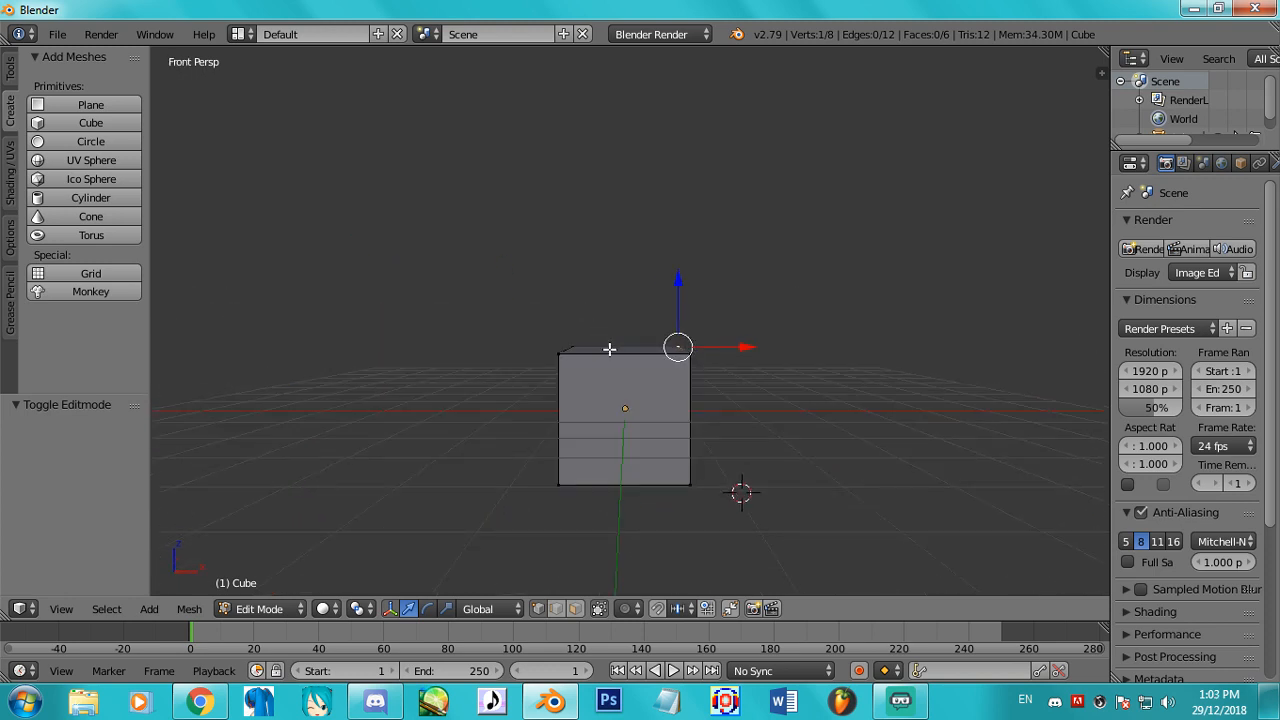
middle_click_drag(678, 331, 672, 271, "shift")
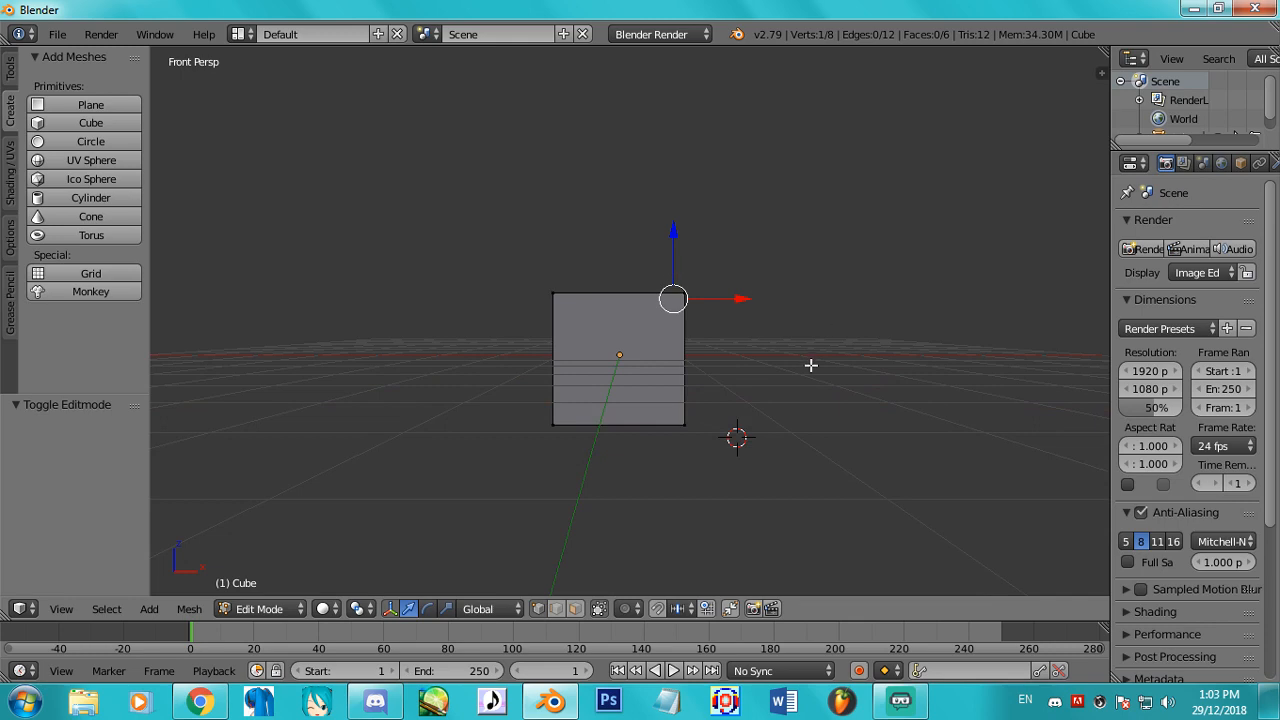
middle_click_drag(758, 123, 738, 211, "shift")
middle_click_drag(680, 278, 689, 420)
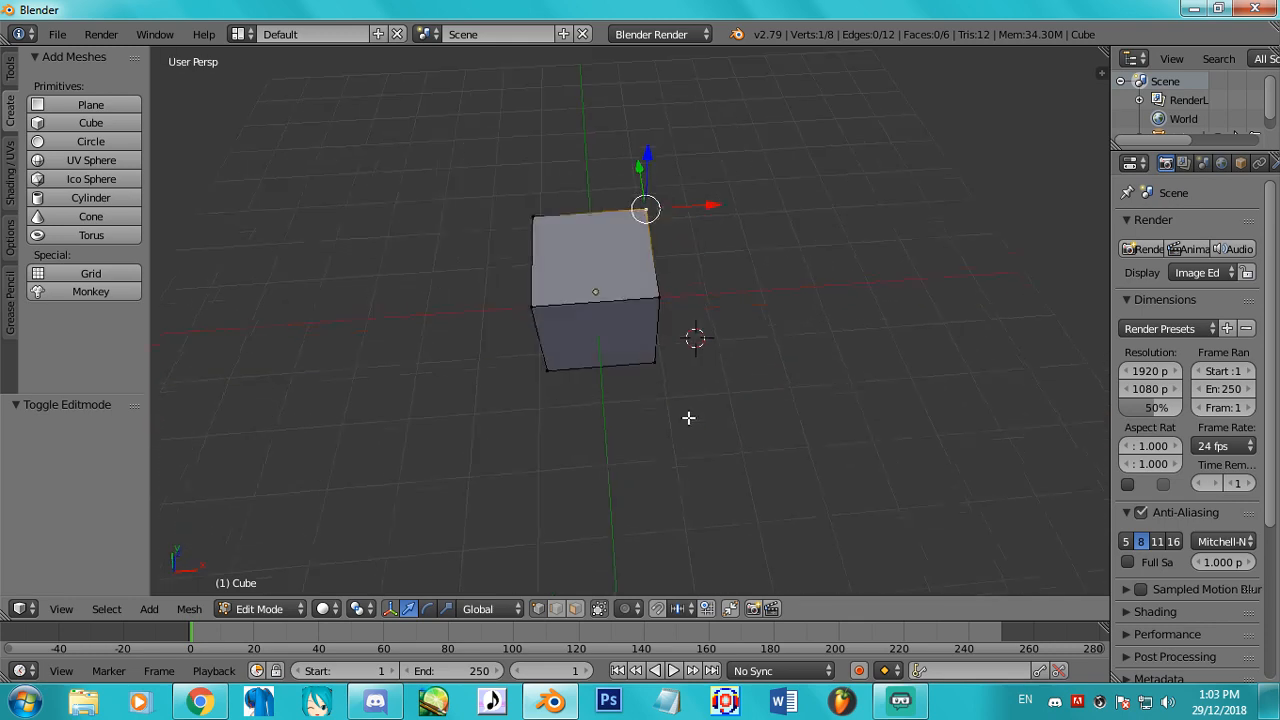
middle_click_drag(642, 244, 530, 346)
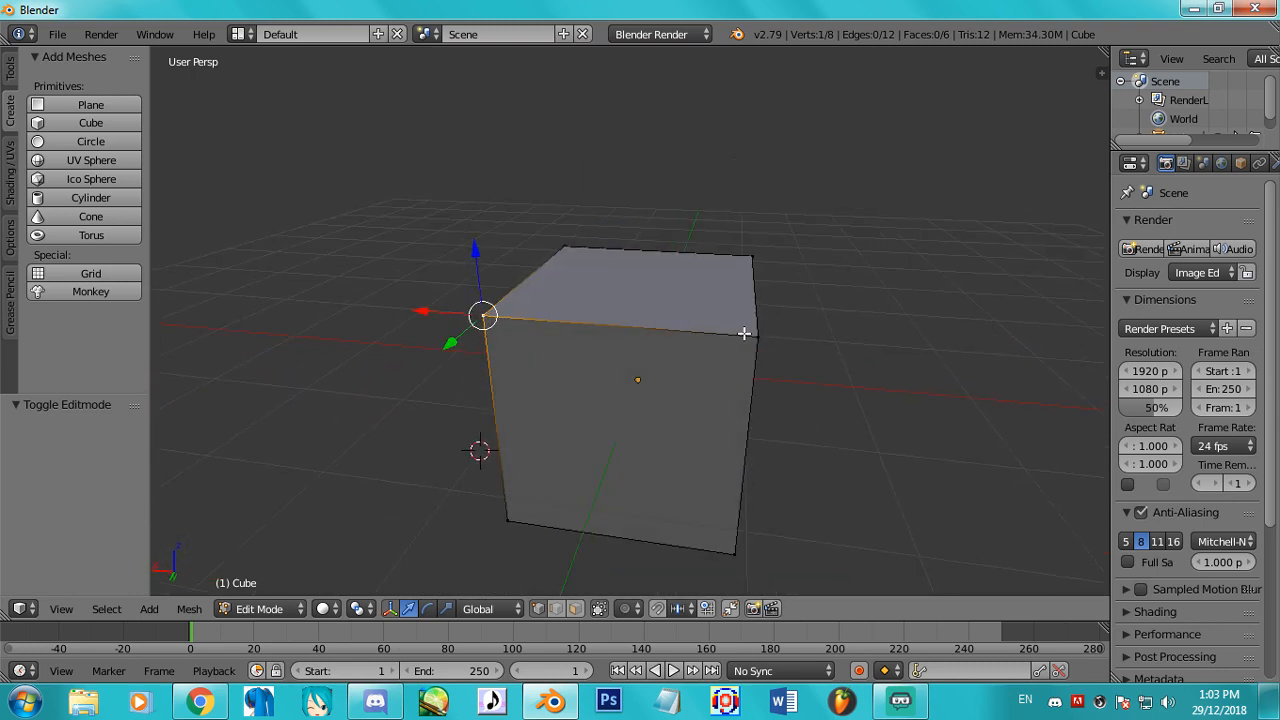
middle_click_drag(758, 443, 616, 330)
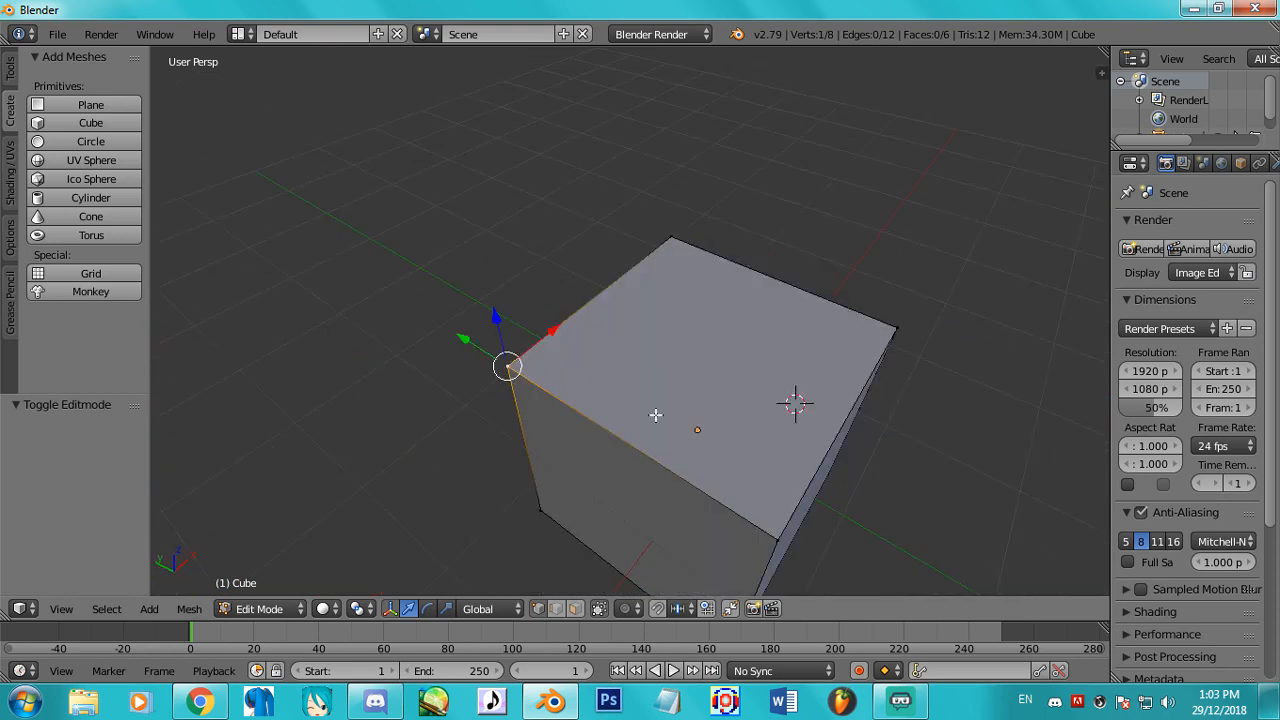
Add the other corner vertices of the cube's upper face to the selection one at a time.
right_click(778, 542, "shift")
middle_click_drag(800, 365, 573, 424)
right_click(517, 483, "shift")
right_click(770, 345, "shift")
scroll(771, 346, "down", 3)
middle_click_drag(771, 346, 455, 436)
Deselect the four corner vertices of the cube's upper face one by one.
right_click(568, 378, "shift")
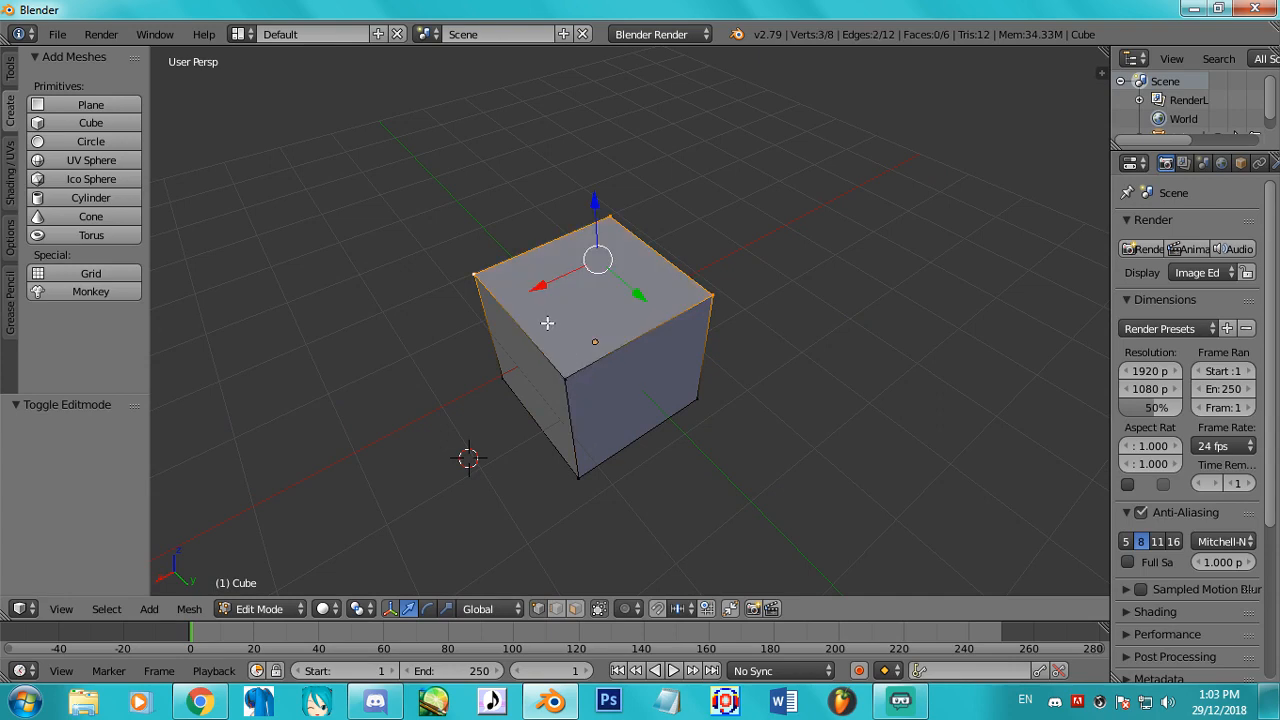
right_click(480, 284, "shift")
right_click(609, 216, "shift")
right_click(711, 294, "shift")
mouse_move(734, 328)
middle_mouse_down()
mouse_move(597, 354)
mouse_move(651, 290)
mouse_move(711, 346)
mouse_move(537, 409)
mouse_move(570, 454)
mouse_move(834, 371)
mouse_move(763, 423)
mouse_move(758, 353)
mouse_move(600, 331)
middle_mouse_up()
Start Circle Select, adjust the circle's radius and select all four vertices of the cube's upper face with it.
key("c")
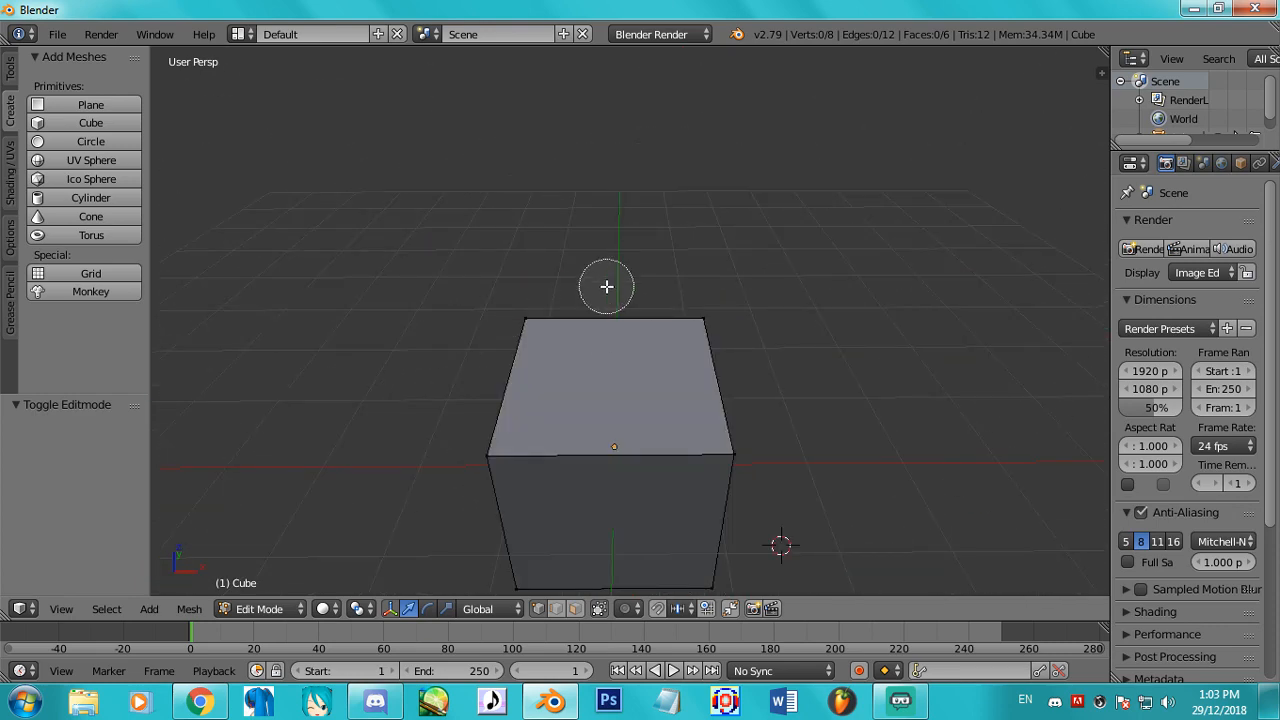
scroll(576, 310, "down", 3)
scroll(612, 281, "up", 4)
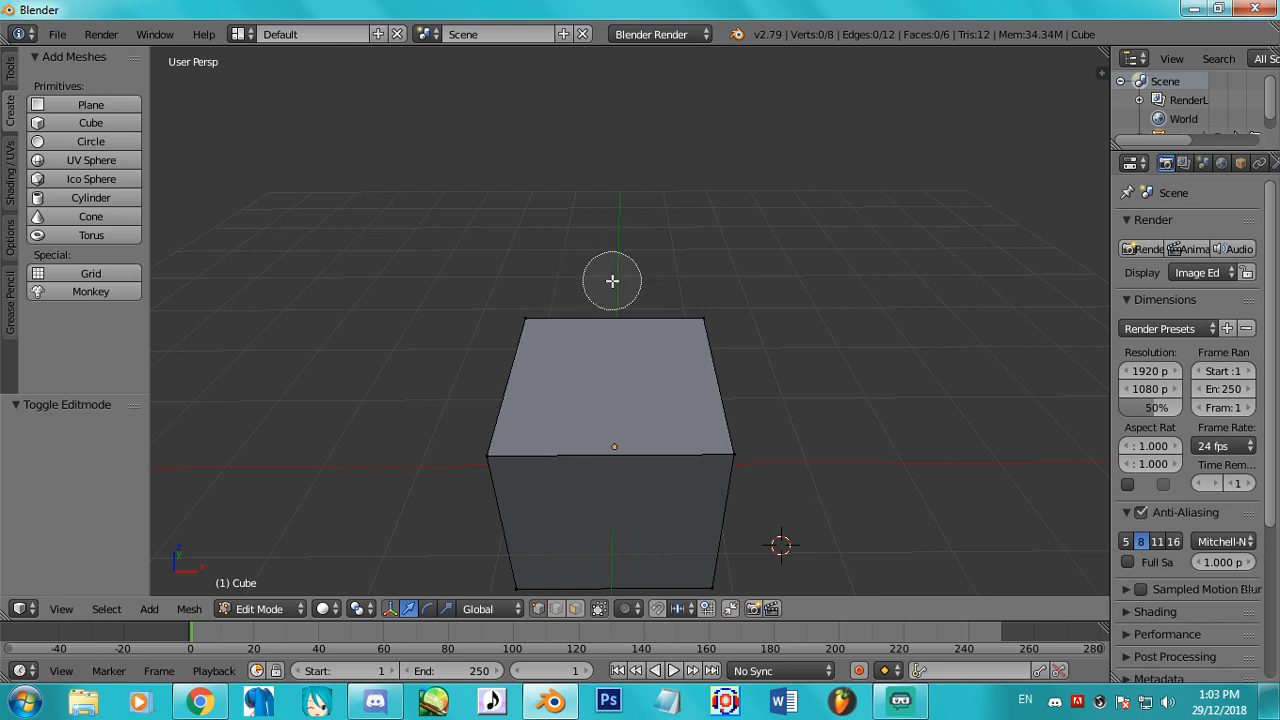
scroll(612, 281, "down", 3)
scroll(612, 281, "up", 1)
scroll(612, 281, "down", 1)
scroll(612, 281, "up", 4)
scroll(612, 281, "down", 3)
scroll(612, 281, "up", 1)
scroll(612, 281, "down", 1)
scroll(612, 281, "up", 1)
scroll(612, 281, "down", 2)
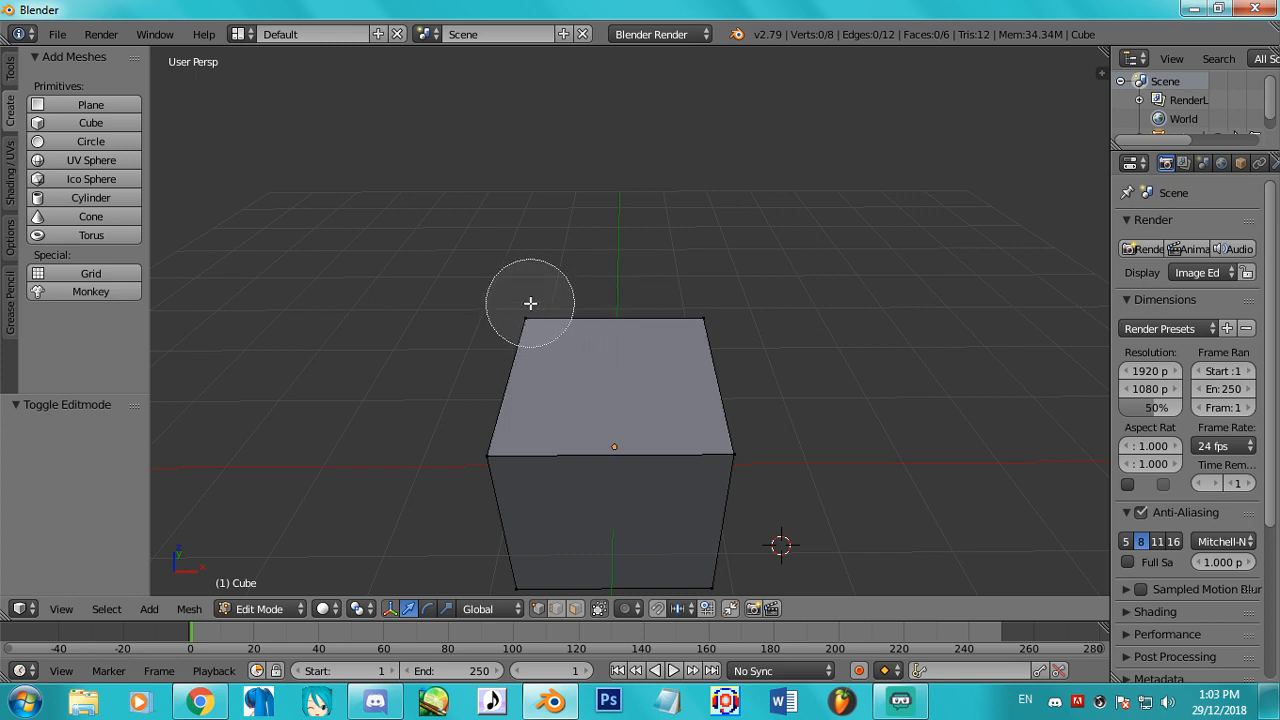
mouse_move(530, 303)
left_mouse_down()
mouse_move(474, 440)
mouse_move(677, 277)
mouse_move(731, 438)
left_mouse_up()
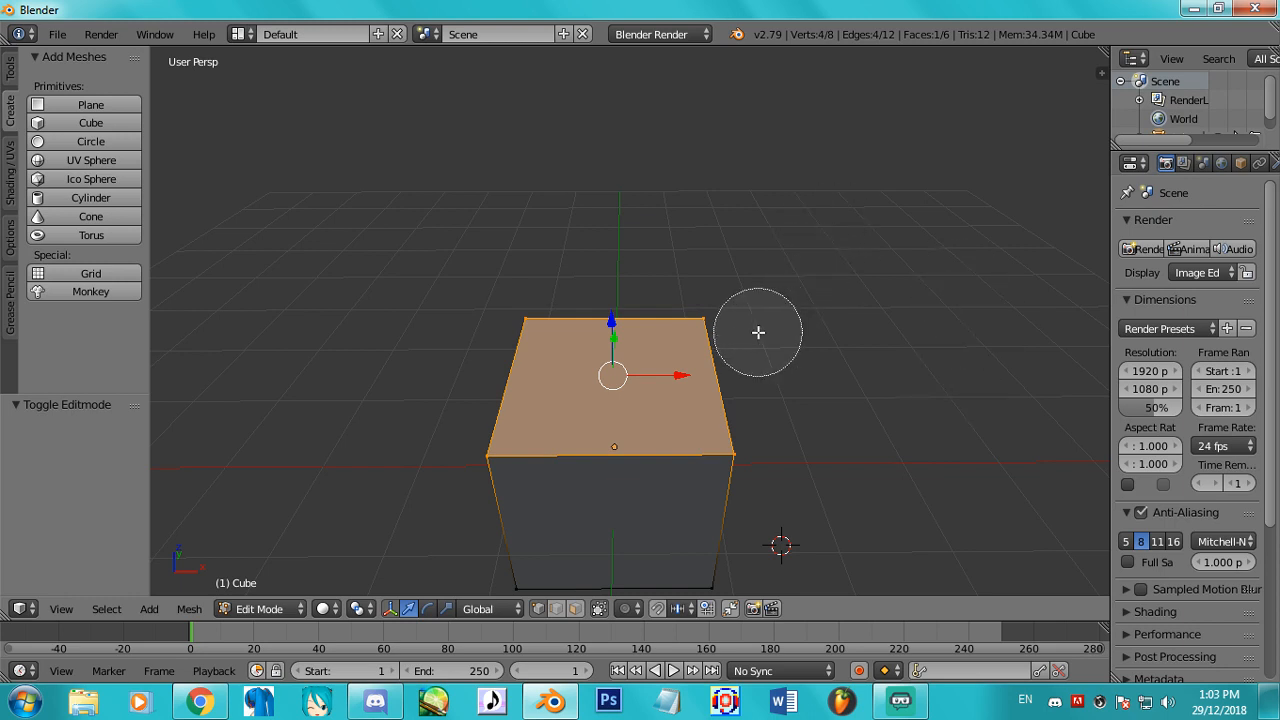
Deselect the upper face's vertices with the selection circle and leave Circle Select.
mouse_move(754, 330)
middle_mouse_down()
mouse_move(718, 329)
mouse_move(700, 457)
mouse_move(471, 443)
middle_mouse_up()
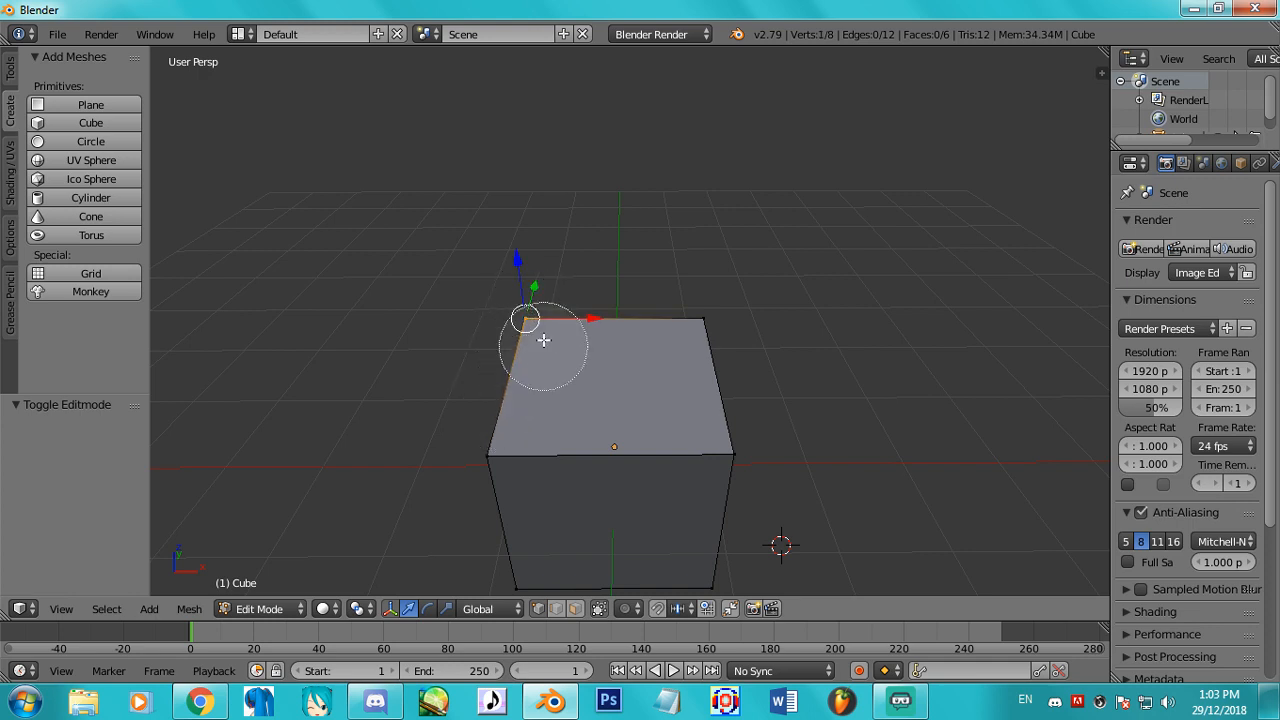
middle_click_drag(531, 337, 726, 374)
right_click(728, 375)
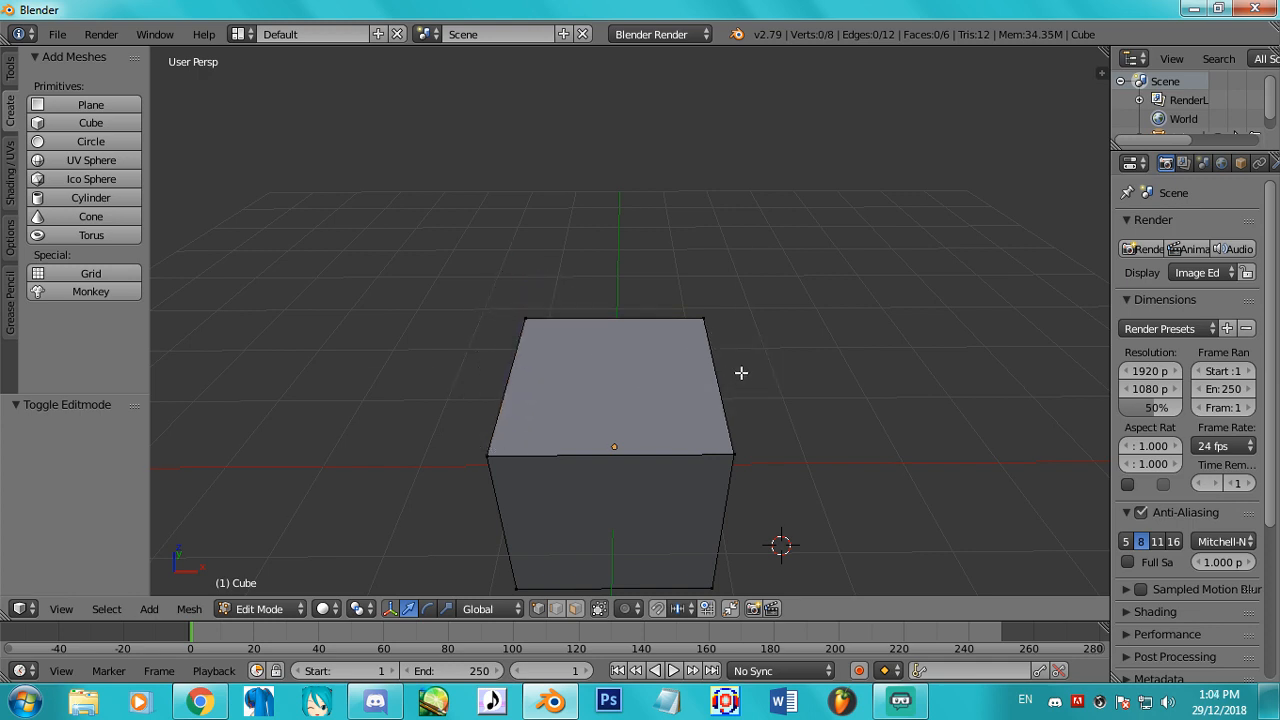
Select the four vertices of the cube's upper face with Border Select.
key("b")
left_click_drag(349, 171, 925, 495)
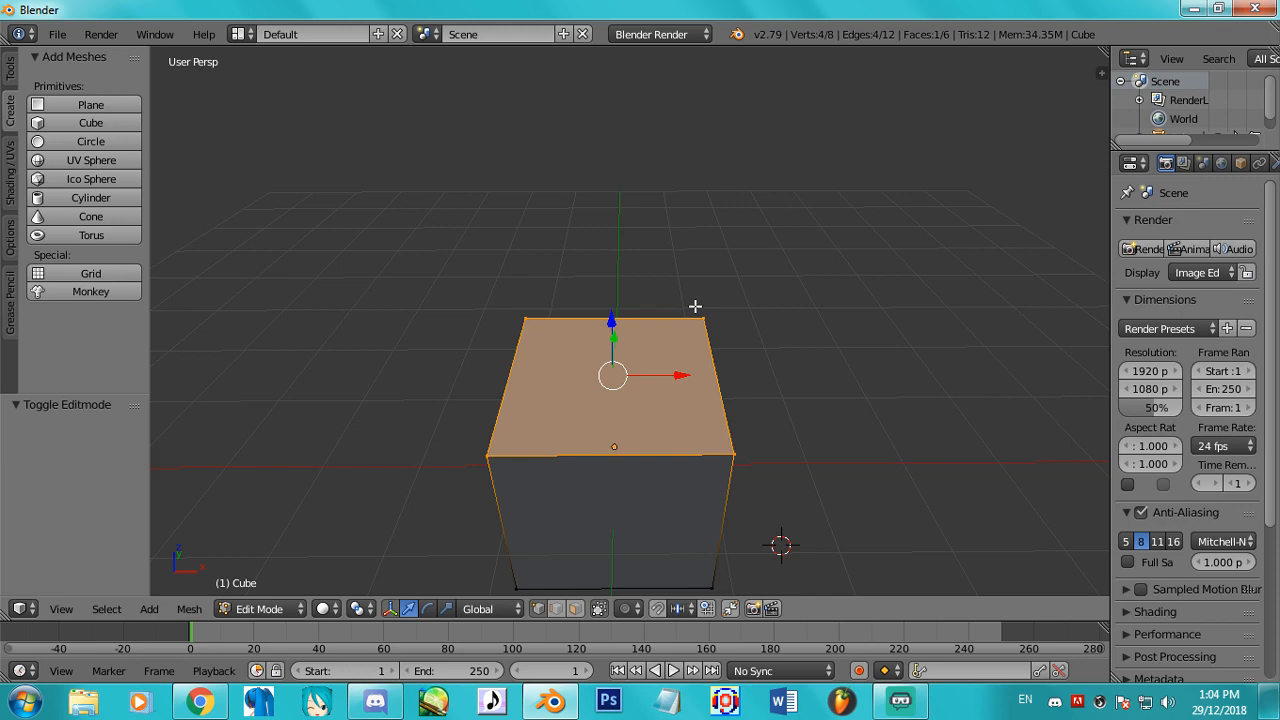
middle_click_drag(695, 306, 705, 277)
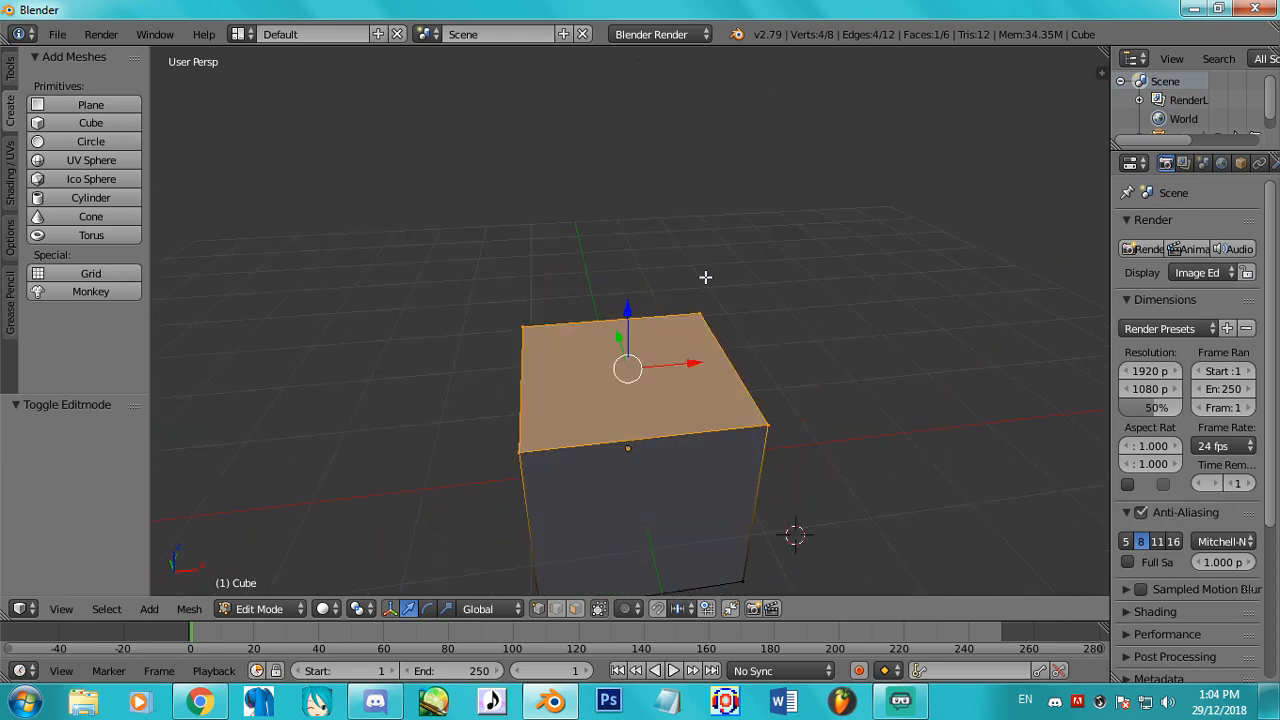
Place the 3D cursor in empty space above the cube and select a single corner vertex of the upper face.
left_click(359, 93)
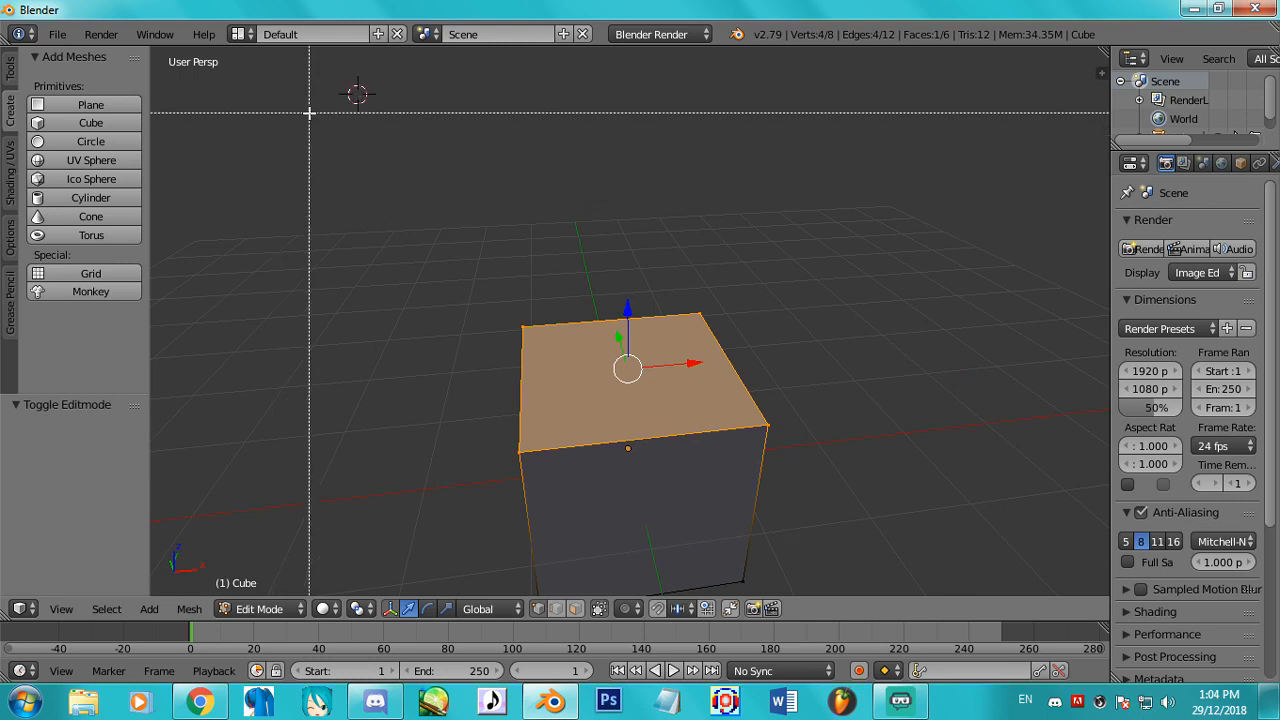
middle_click_drag(897, 425, 627, 281)
right_click(658, 350)
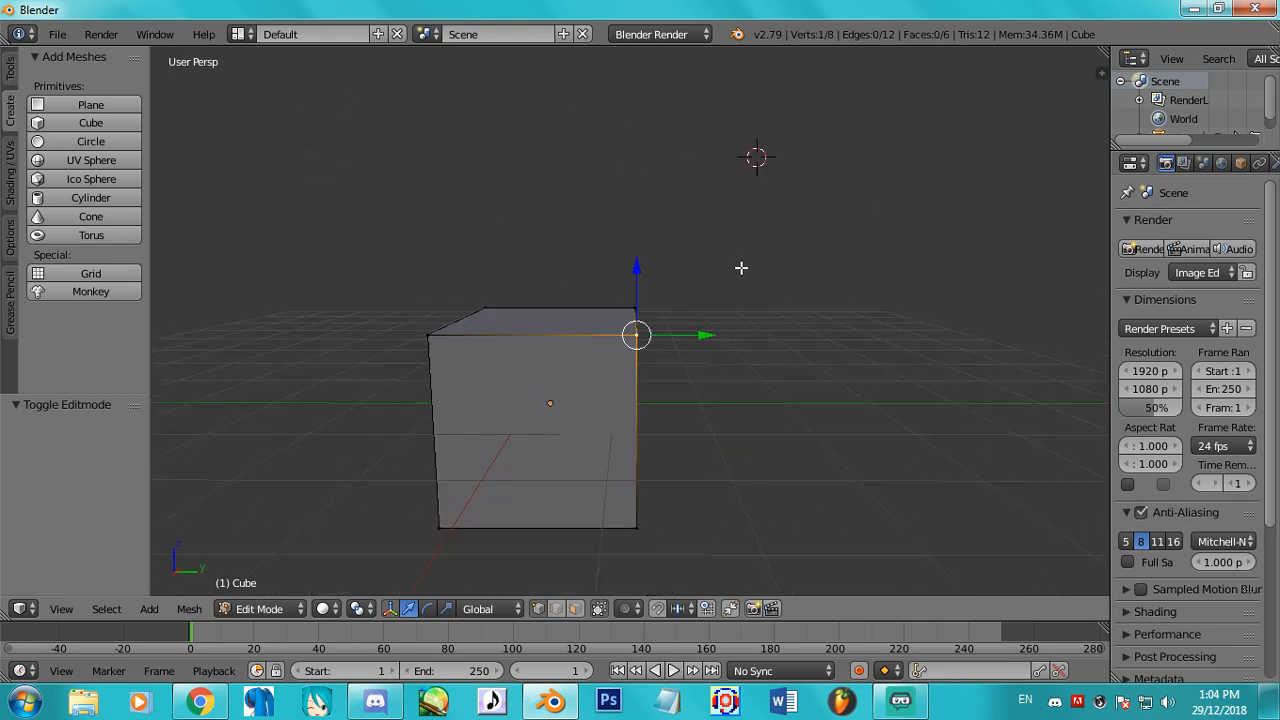
middle_click_drag(721, 281, 525, 349)
middle_click_drag(606, 165, 543, 266)
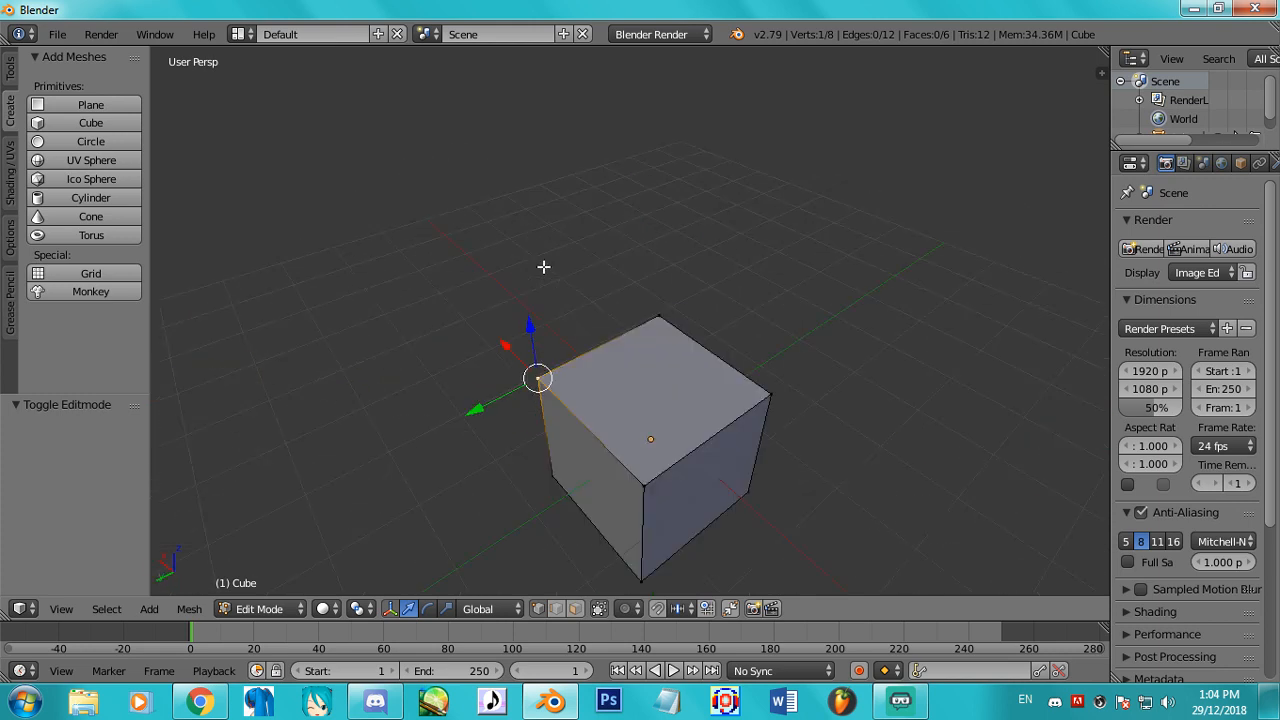
middle_click_drag(701, 316, 428, 339)
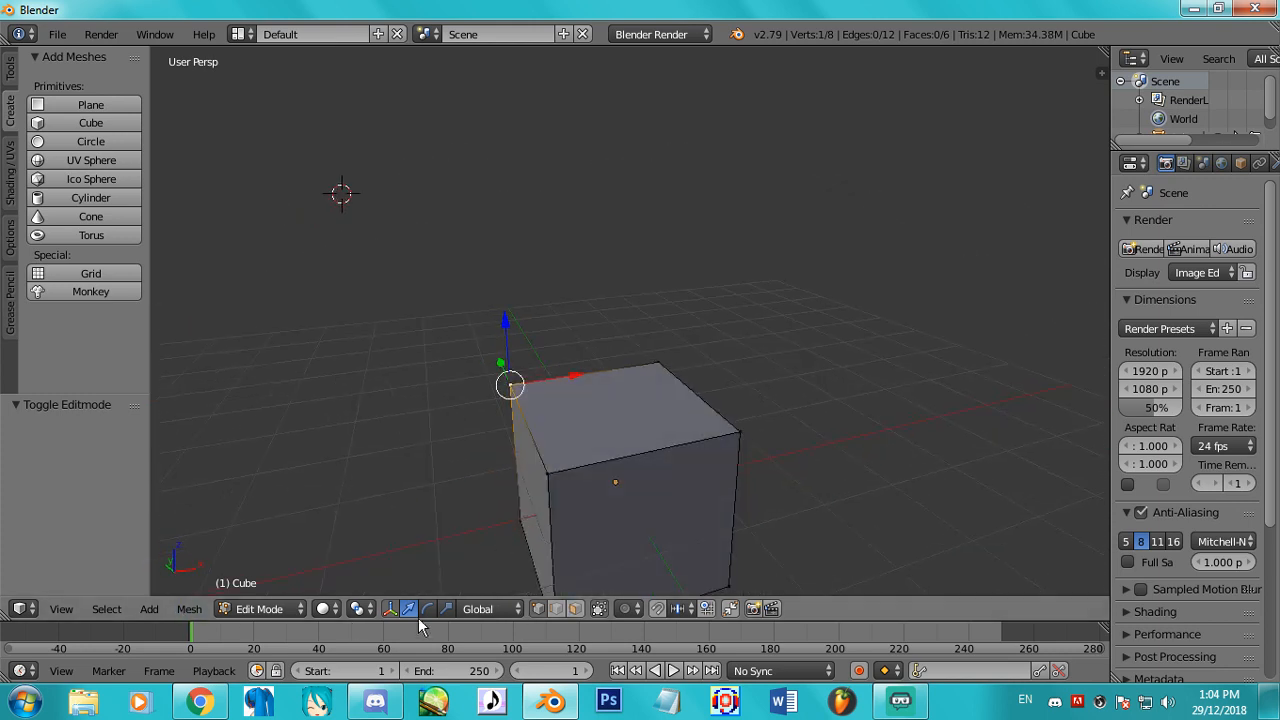
middle_click_drag(638, 533, 596, 496)
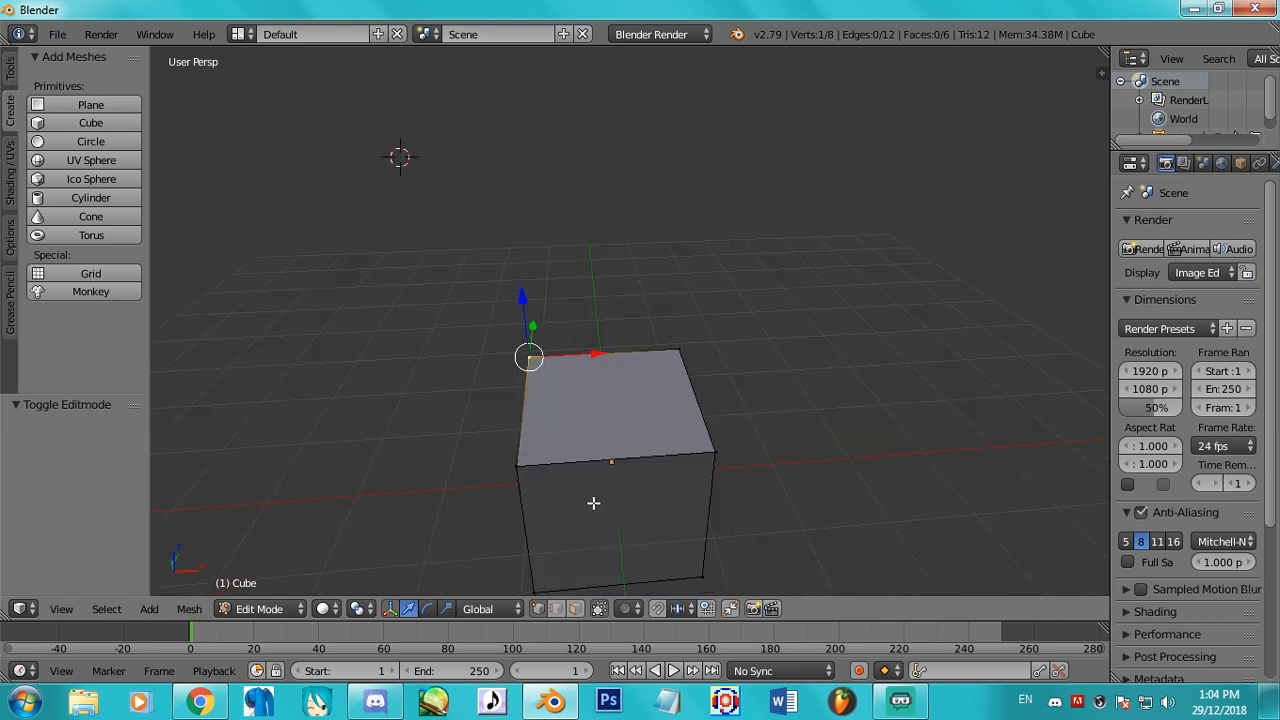
Try scaling the single vertex along X by about -1.755 with the scale manipulator and return to the translate manipulator.
left_click(446, 608)
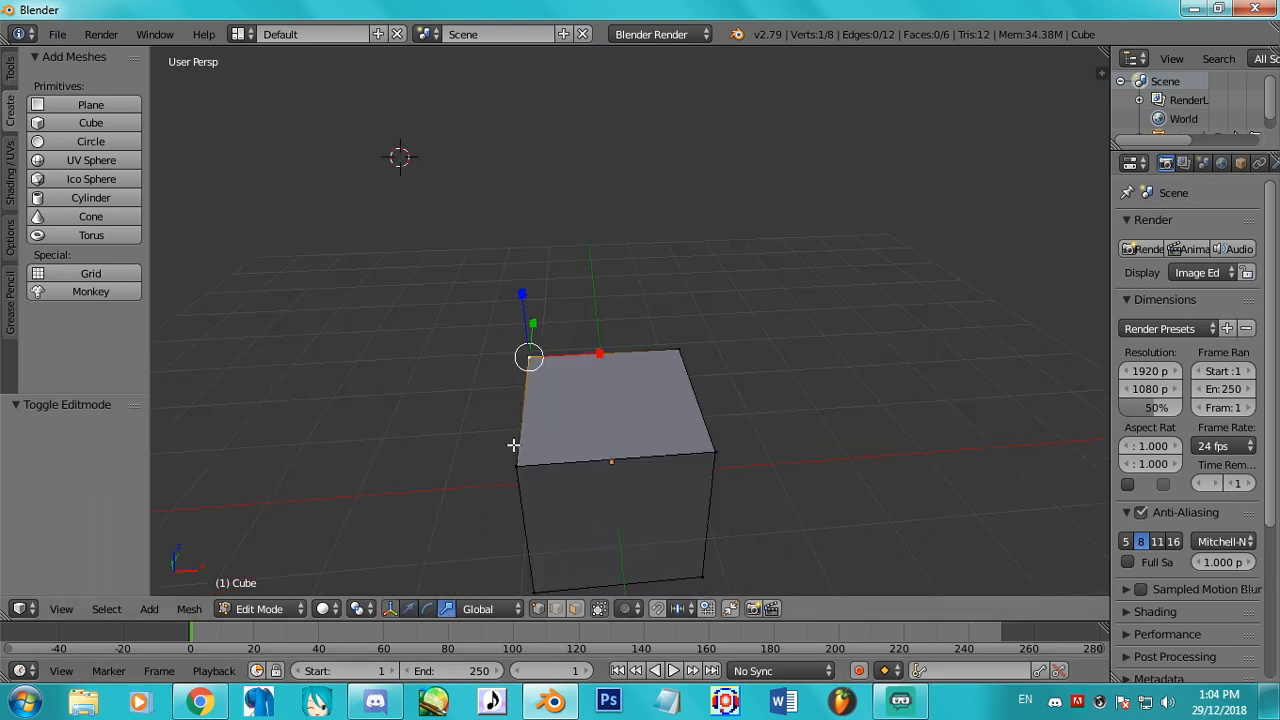
left_click_drag(592, 355, 402, 316)
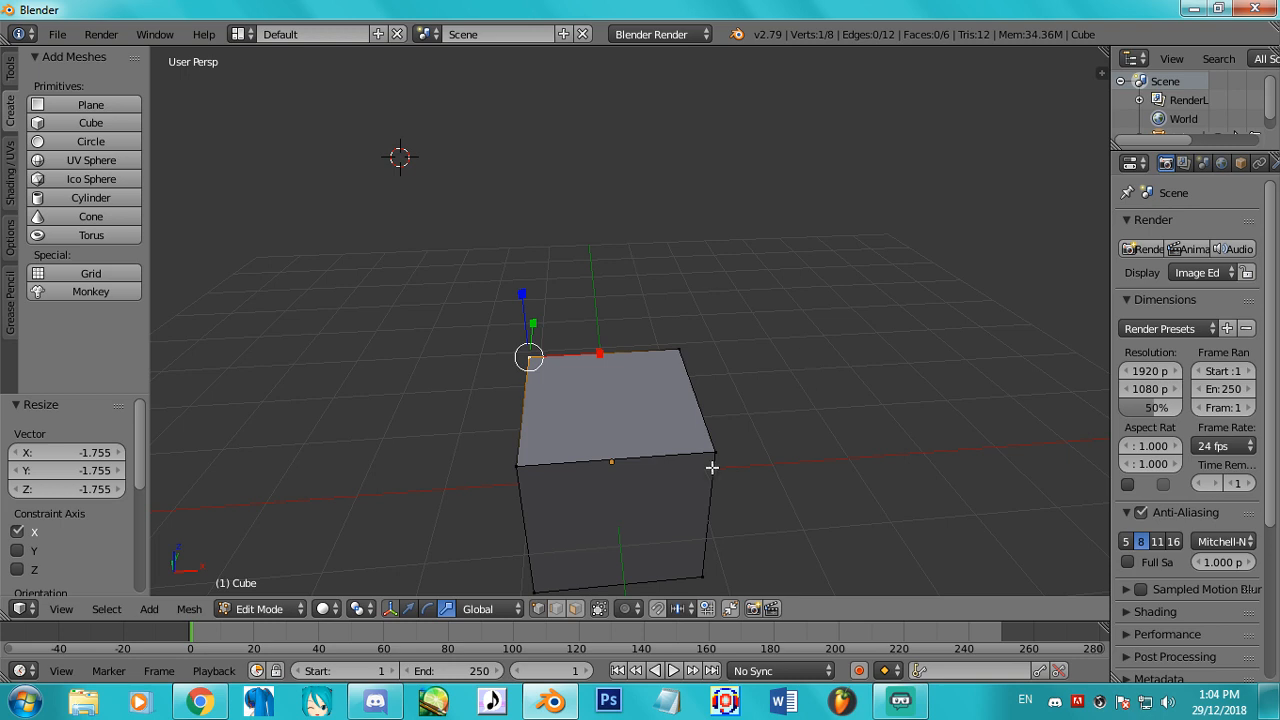
left_click(407, 609)
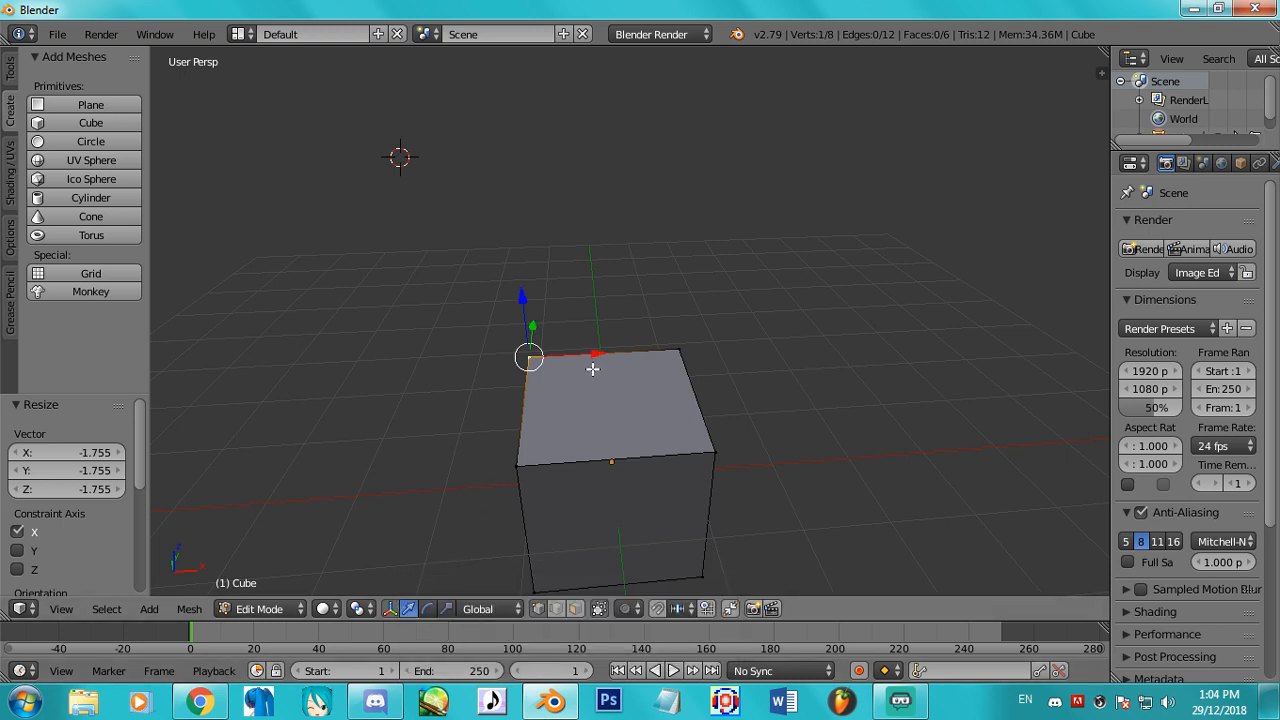
Add the neighbouring upper corner vertex to the selection and scale the edge along X by about 0.356.
middle_click_drag(620, 251, 614, 217)
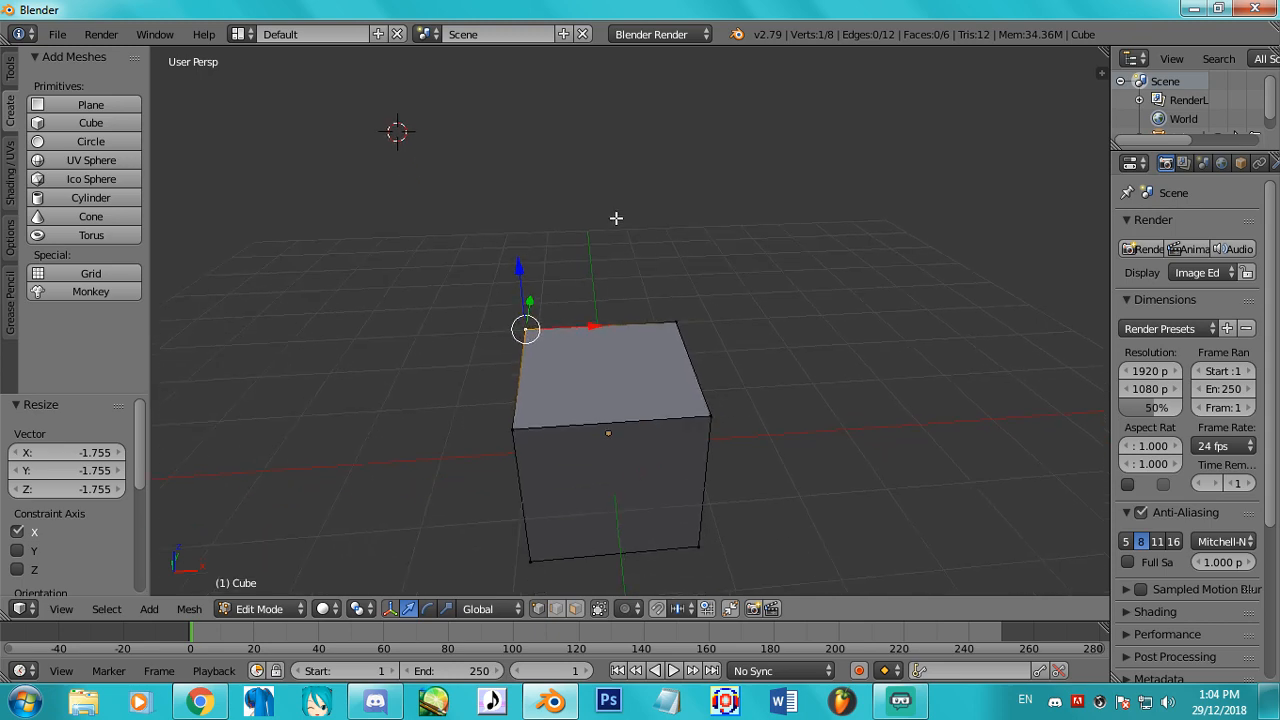
right_click(682, 328, "shift")
middle_click_drag(691, 303, 745, 264)
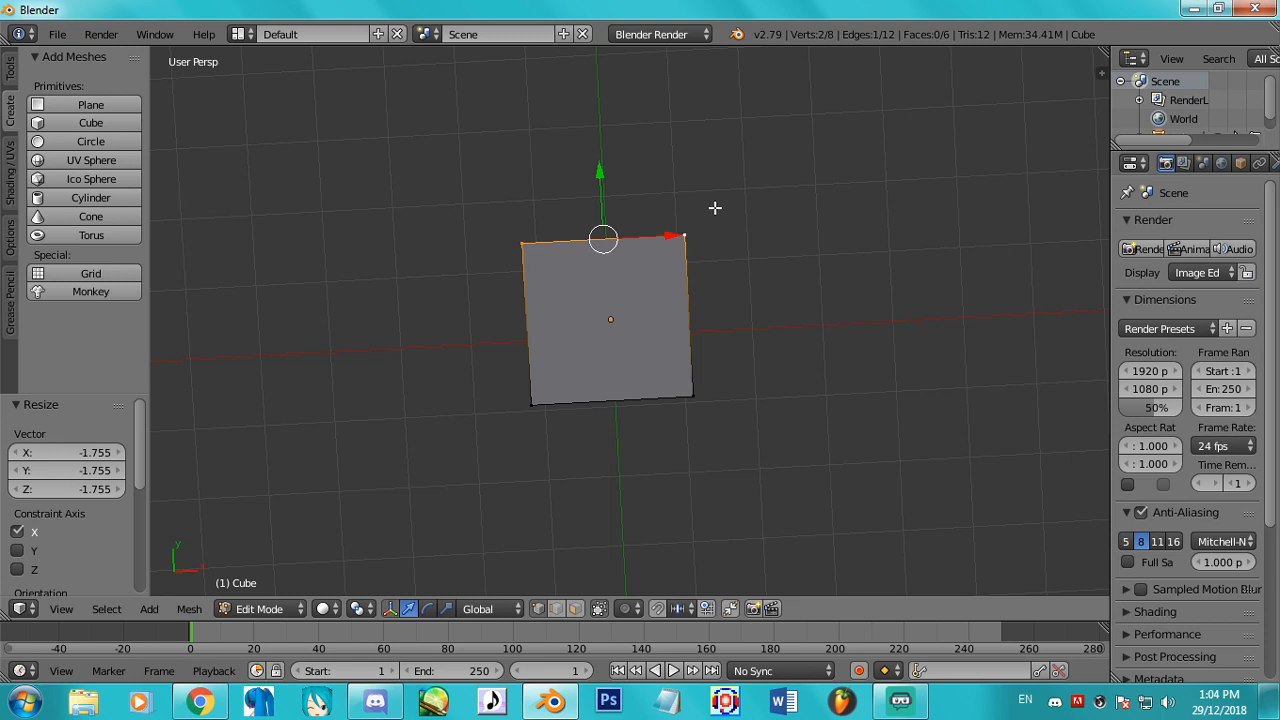
key("s")
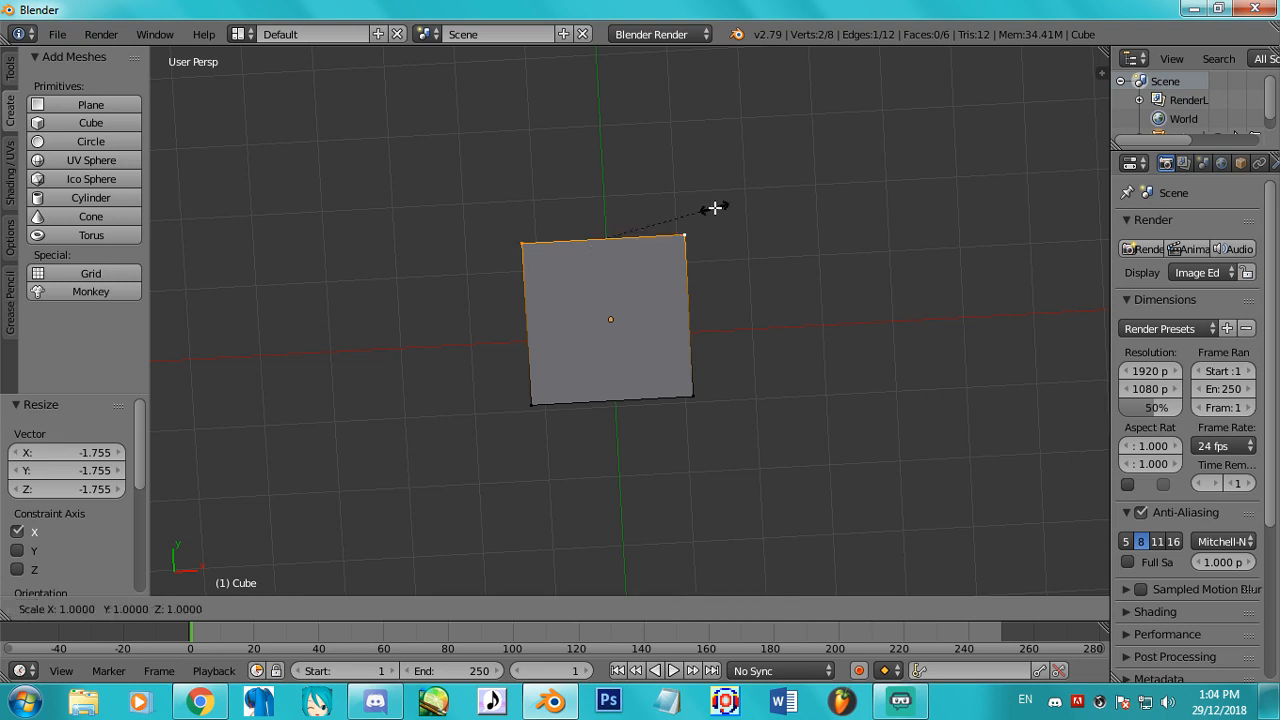
key("x")
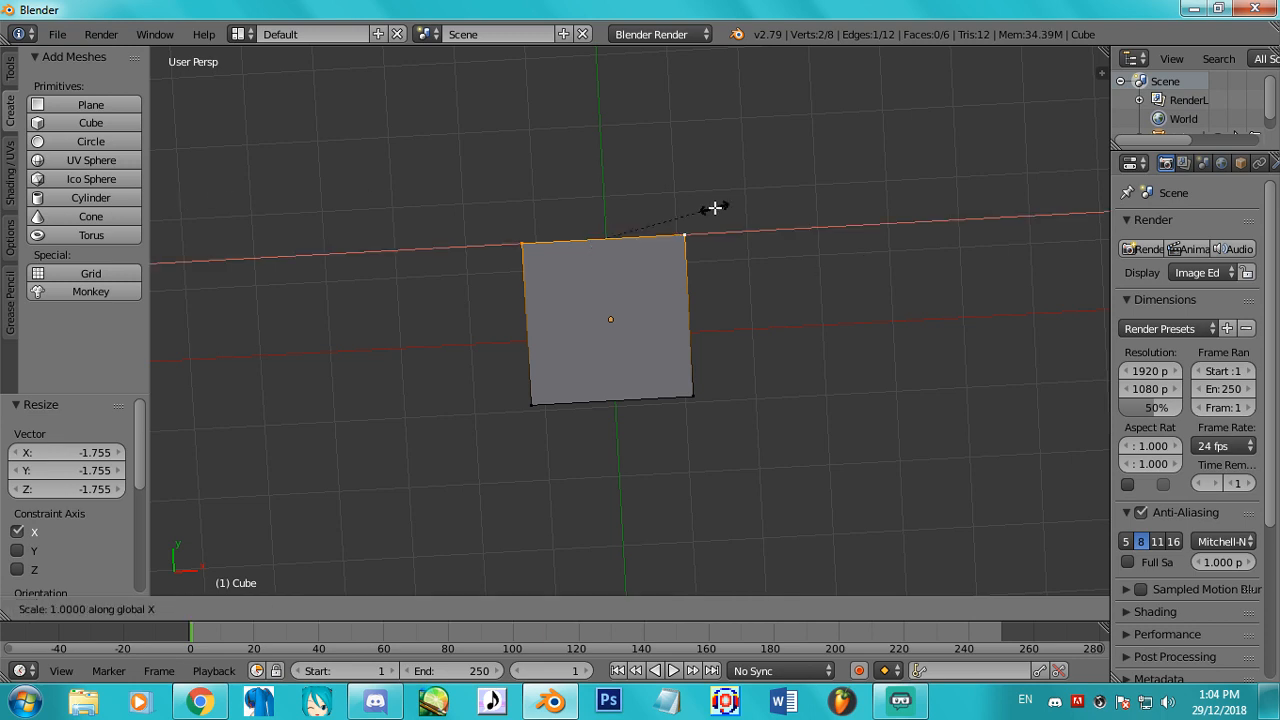
left_click(643, 225)
middle_click_drag(643, 370, 168, 287)
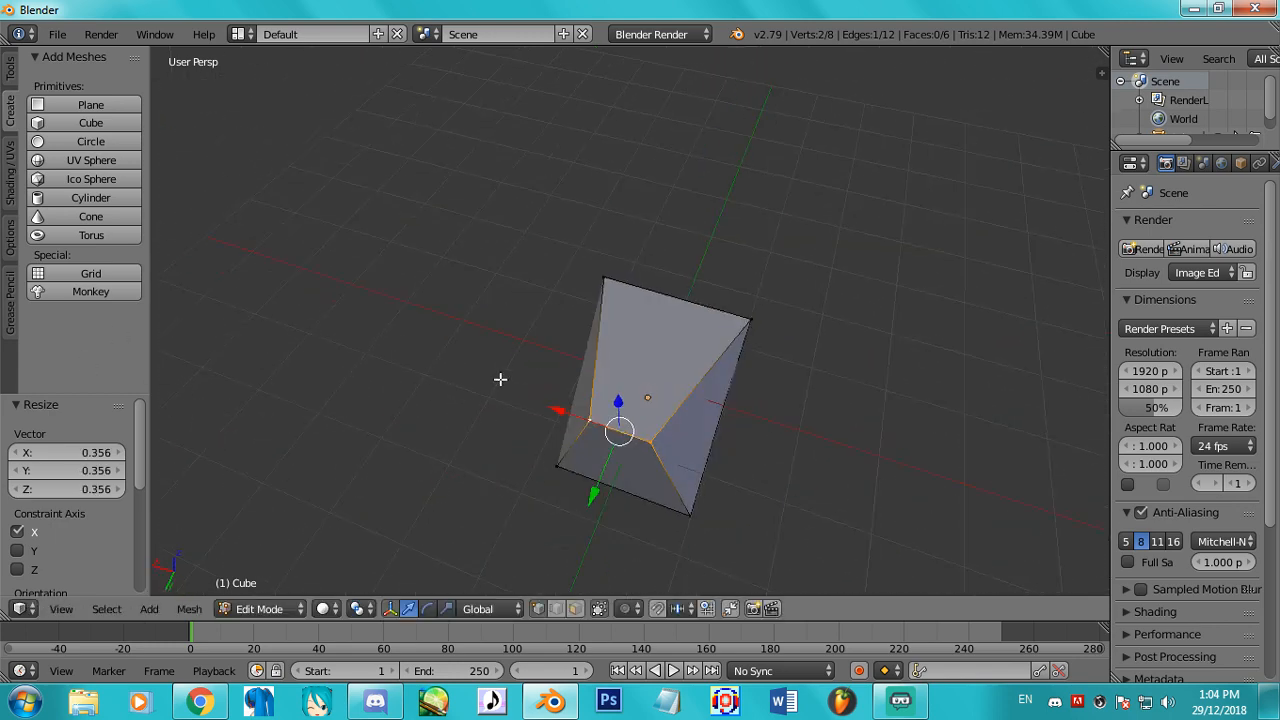
Try scaling the narrowed upper edge along Z by about 0.738 and toggle the wireframe display on and off.
middle_click_drag(500, 379, 510, 323)
key("s")
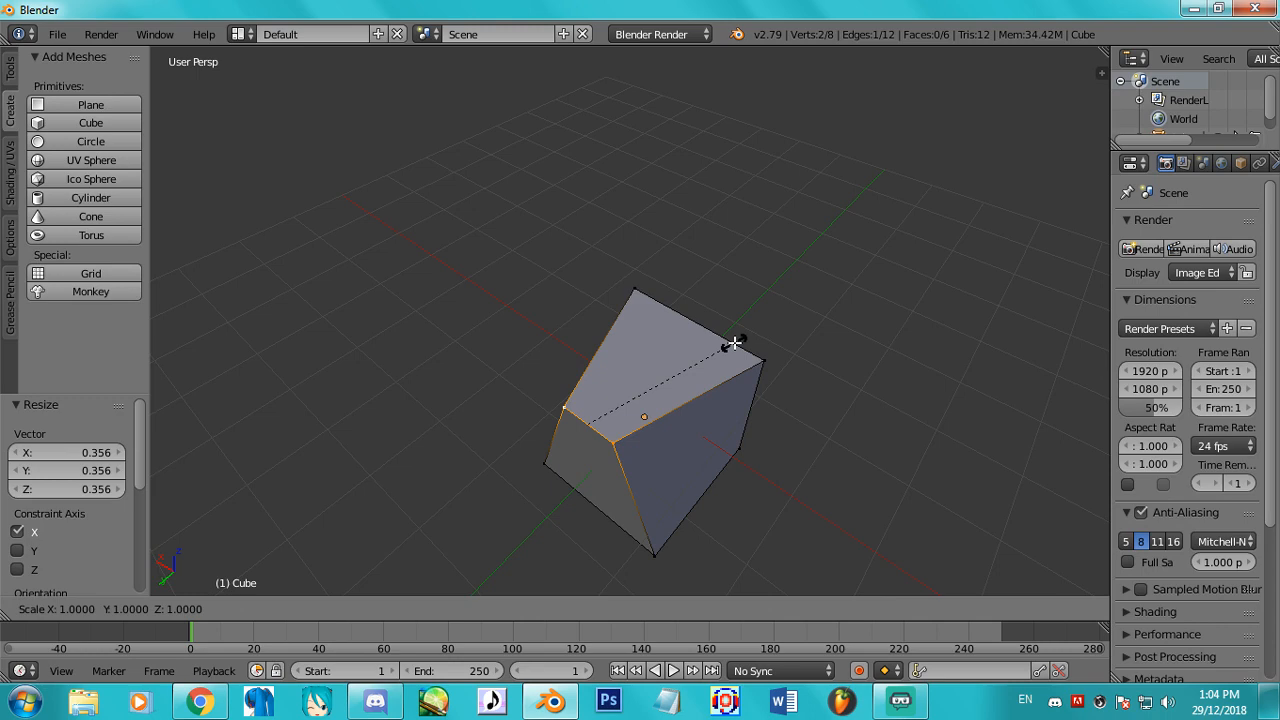
key("z")
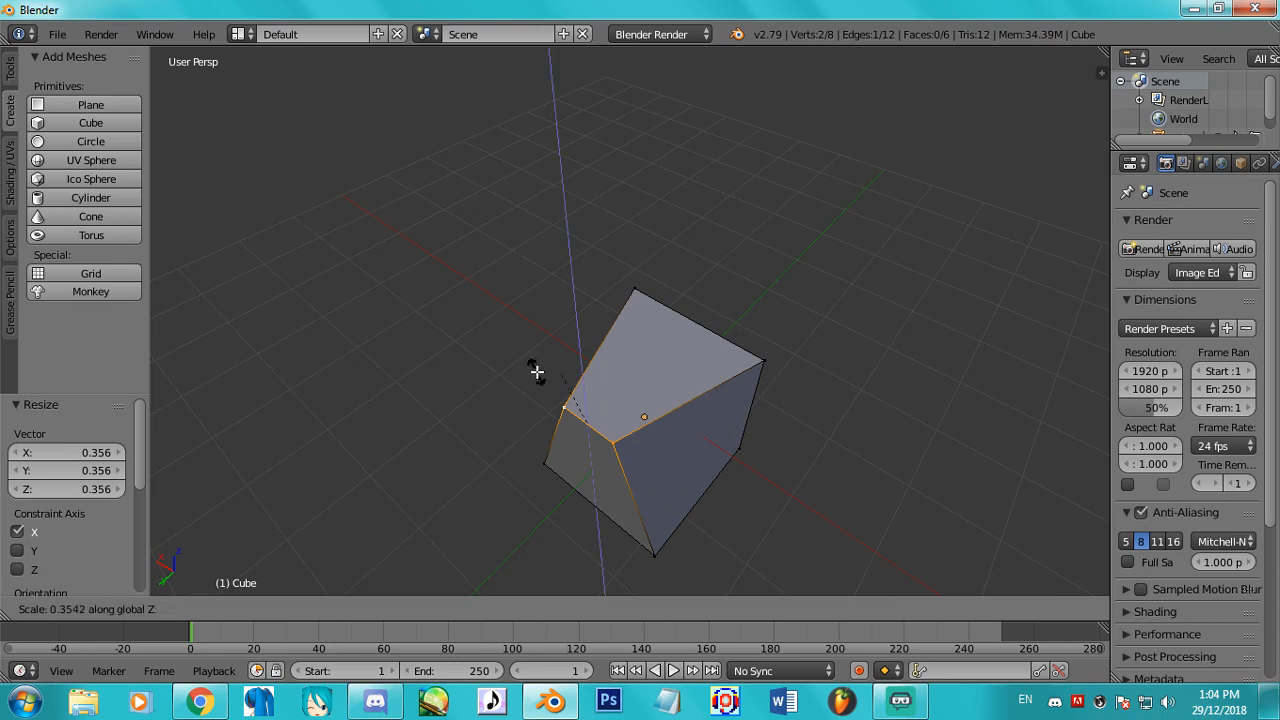
left_click(580, 430)
middle_click_drag(669, 369, 684, 431)
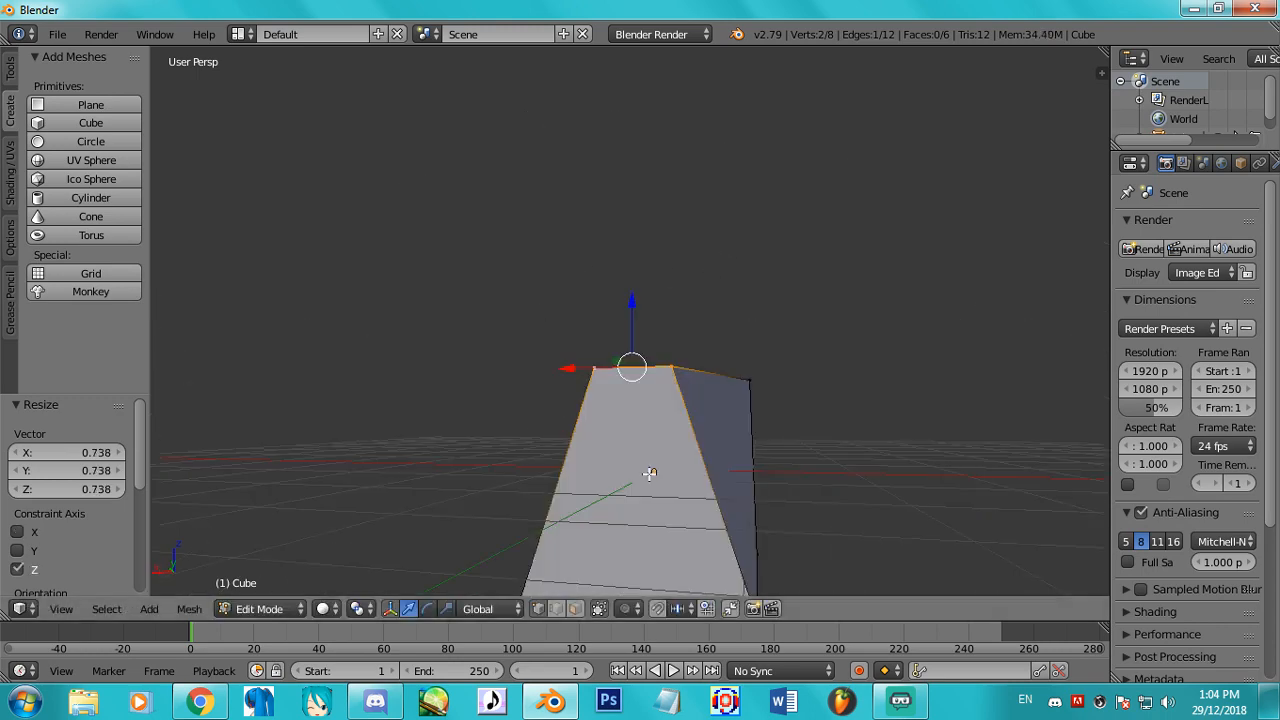
key("z")
key("z")
Add the two lower vertices of the tapered face to the selection and scale that face along Z by about 0.337.
middle_click_drag(755, 356, 738, 389)
scroll(686, 391, "down", 2)
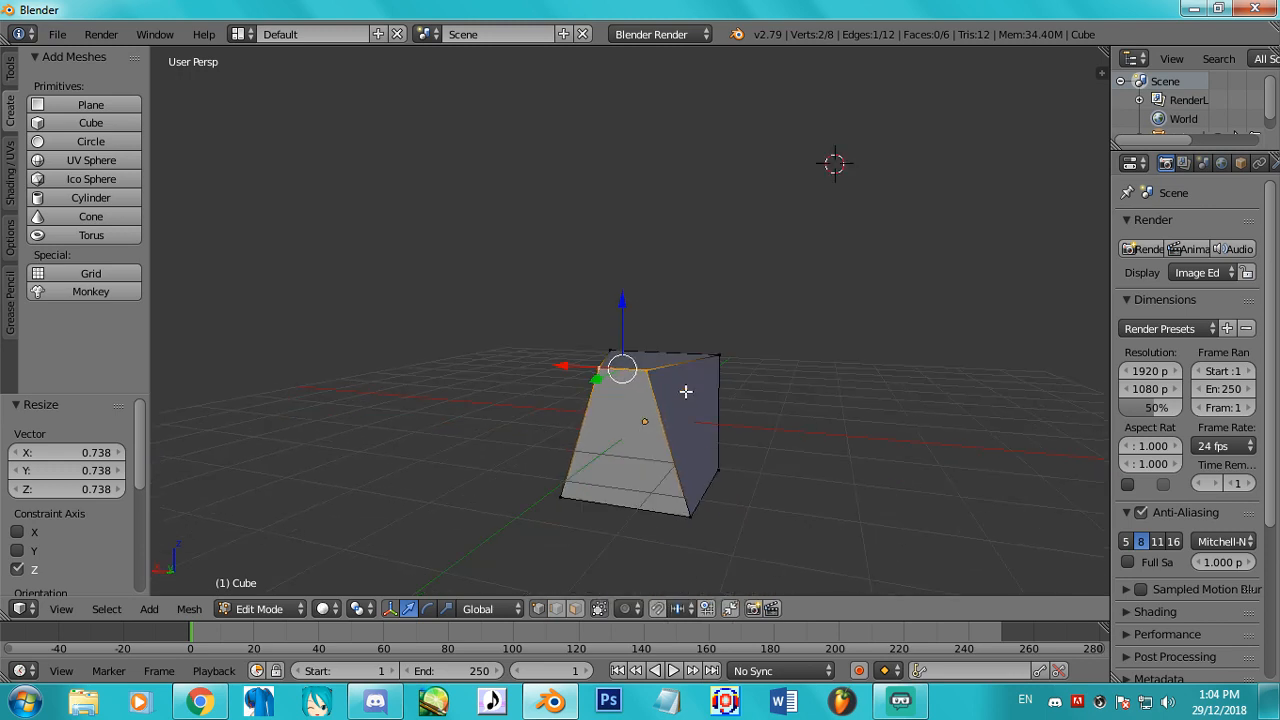
right_click(571, 508, "shift")
right_click(709, 520, "shift")
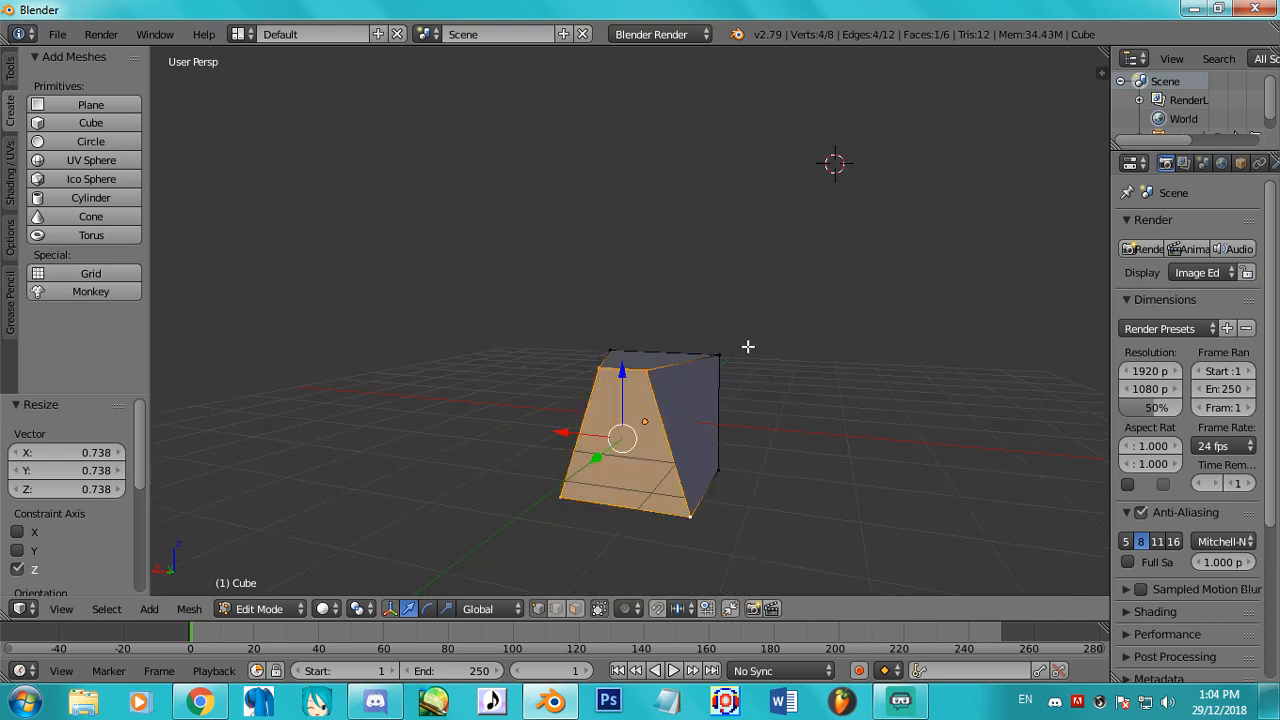
key("s")
key("z")
left_click(663, 409)
middle_click_drag(748, 400, 537, 431)
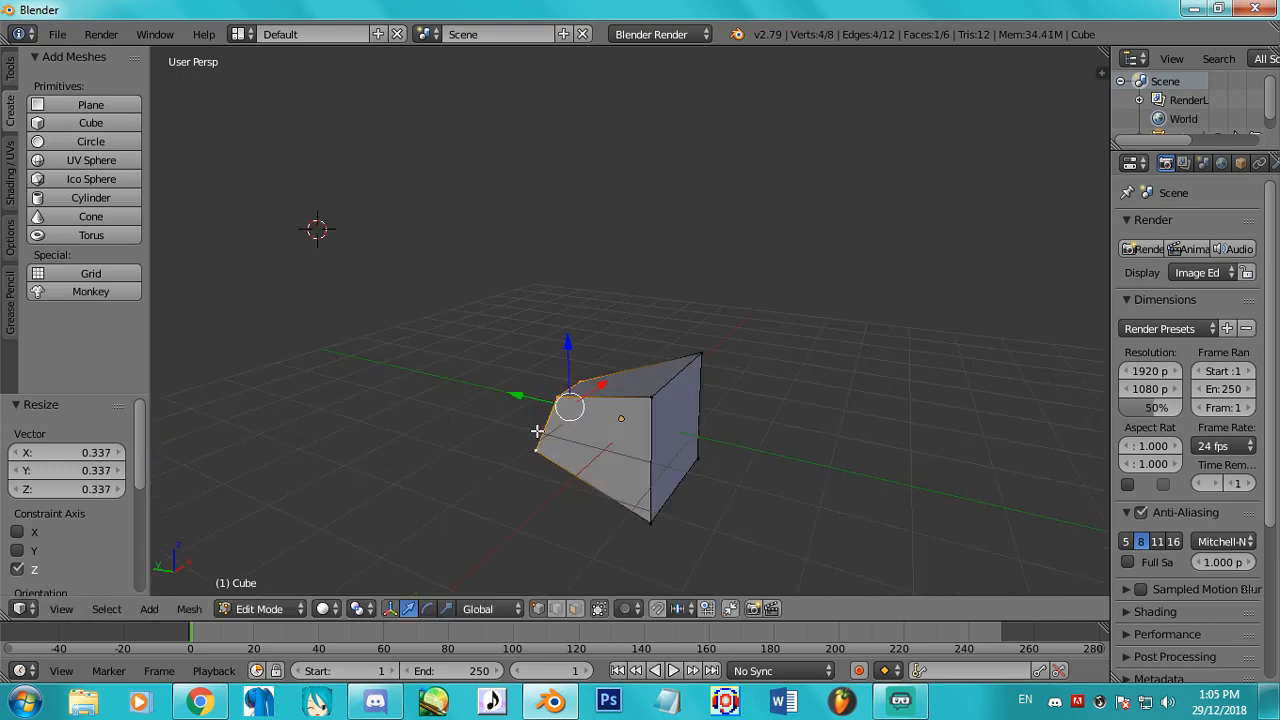
right_click(648, 399)
right_click(709, 360, "shift")
right_click(673, 490, "shift")
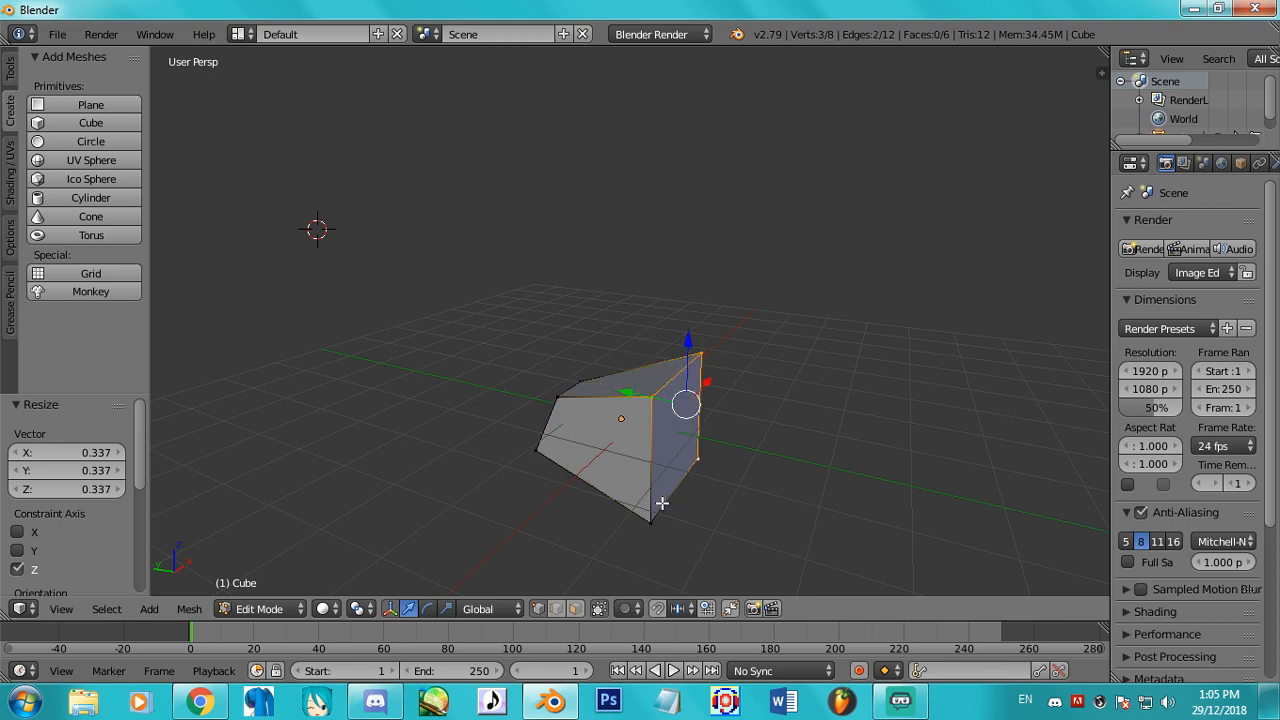
Select the four upper vertices of the tapered cube and scale that face along Y by about 0.450.
right_click(654, 395)
right_click(705, 354, "shift")
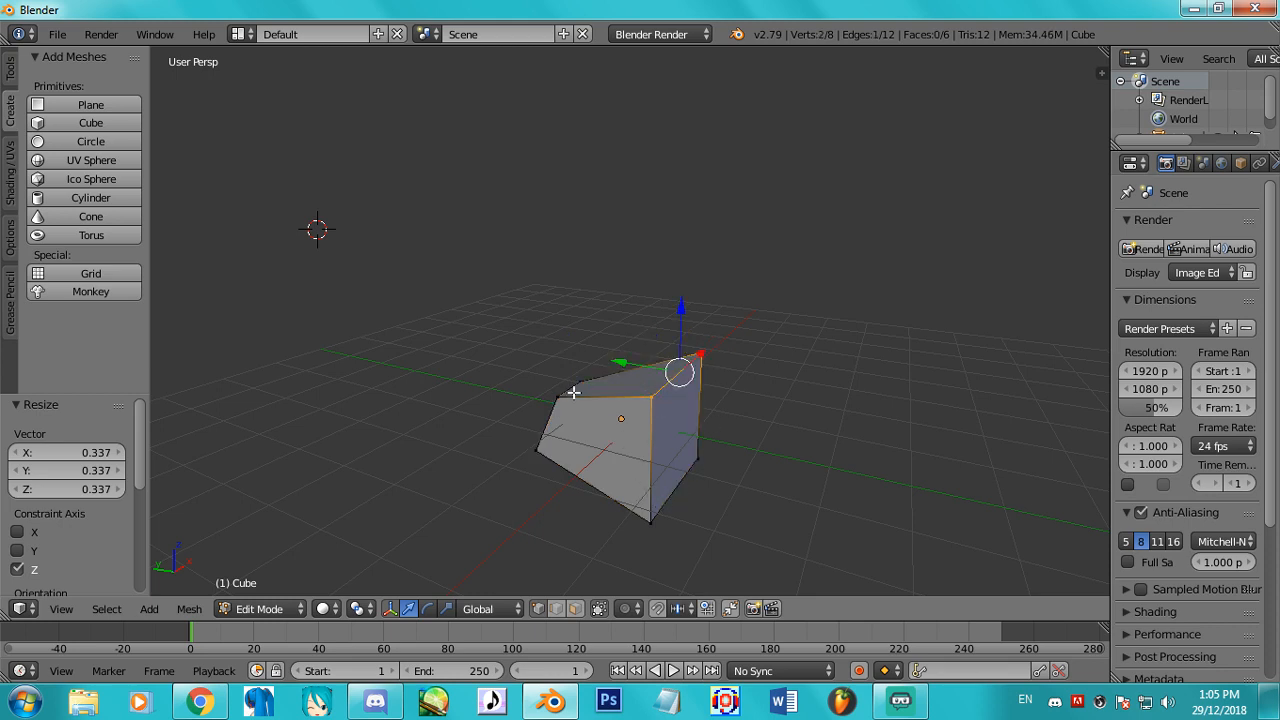
right_click(575, 389, "shift")
right_click(564, 394, "shift")
middle_click_drag(749, 375, 820, 398)
key("s")
key("y")
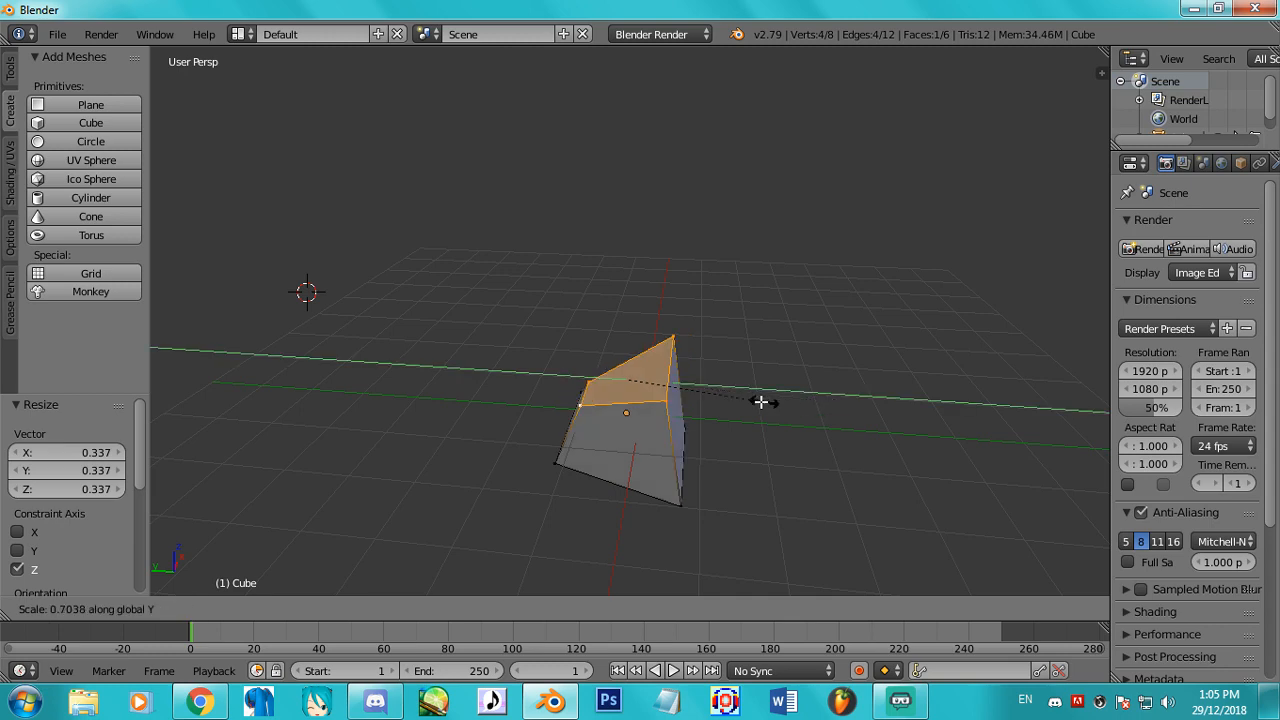
left_click(714, 394)
middle_click_drag(714, 394, 418, 461)
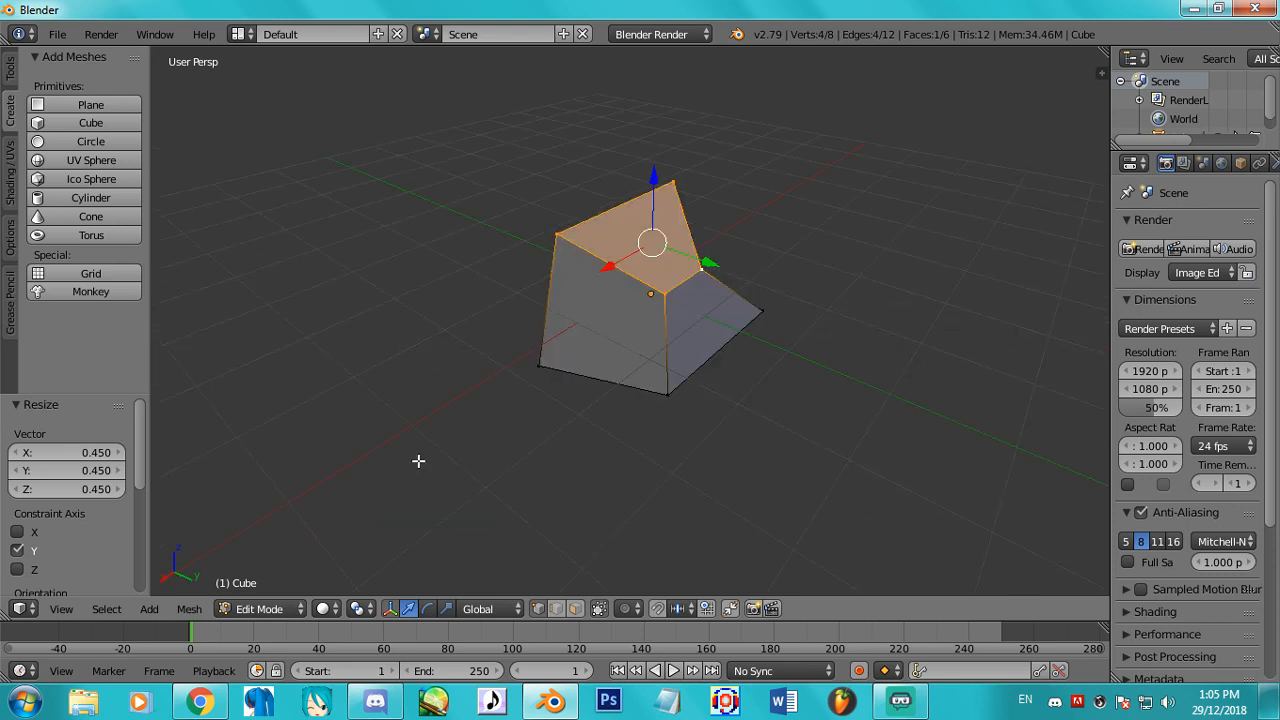
Undo the vertex selections and scaling edits step by step back to the regular cube with one corner vertex selected.
key("ctrl+z")
key("ctrl+z")
key("ctrl+z")
key("ctrl+z")
key("ctrl+z")
key("ctrl+z")
key("ctrl+z")
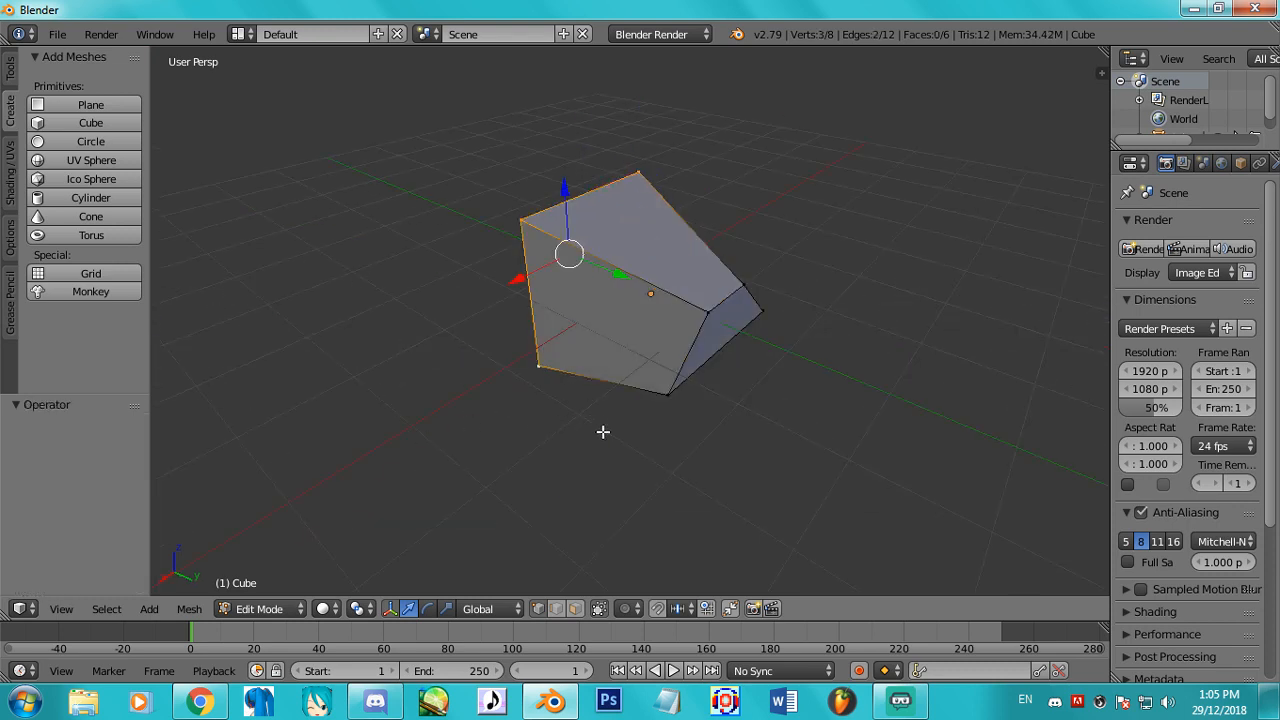
key("ctrl+z")
key("ctrl+z")
key("ctrl+z")
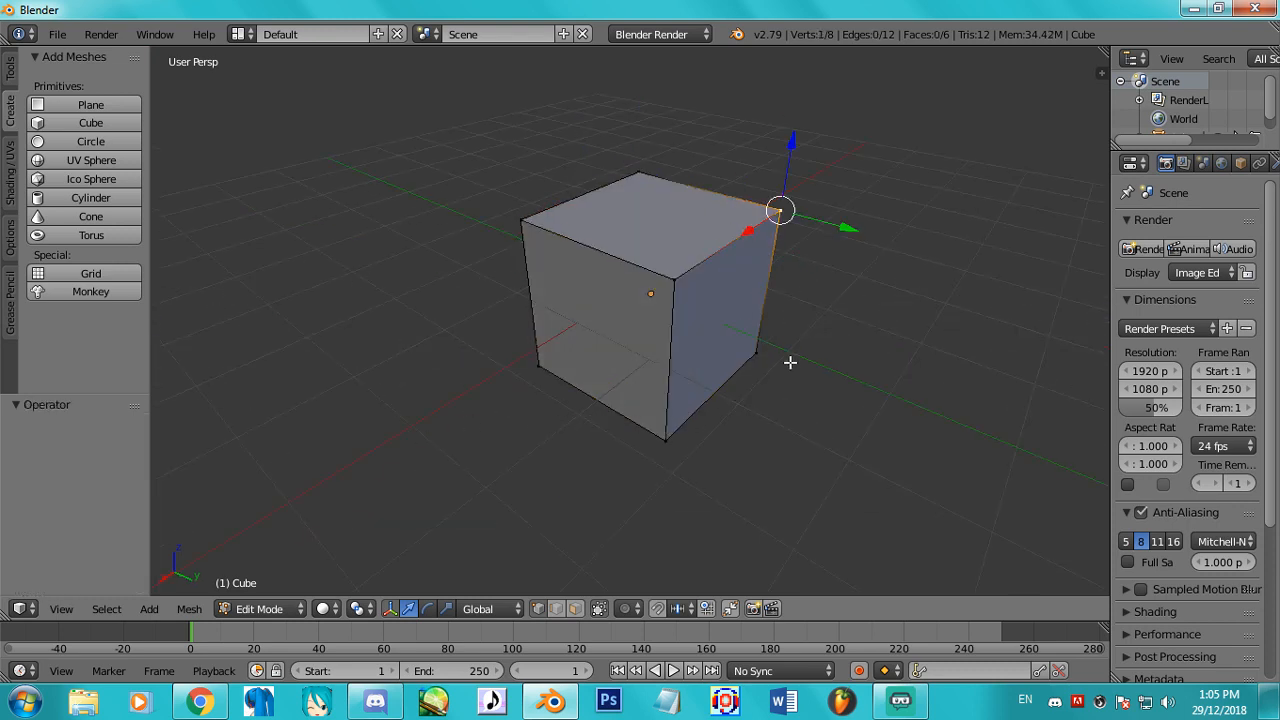
Select all vertices of the cube.
middle_click_drag(789, 360, 655, 329)
key("a")
scroll(740, 383, "down", 5)
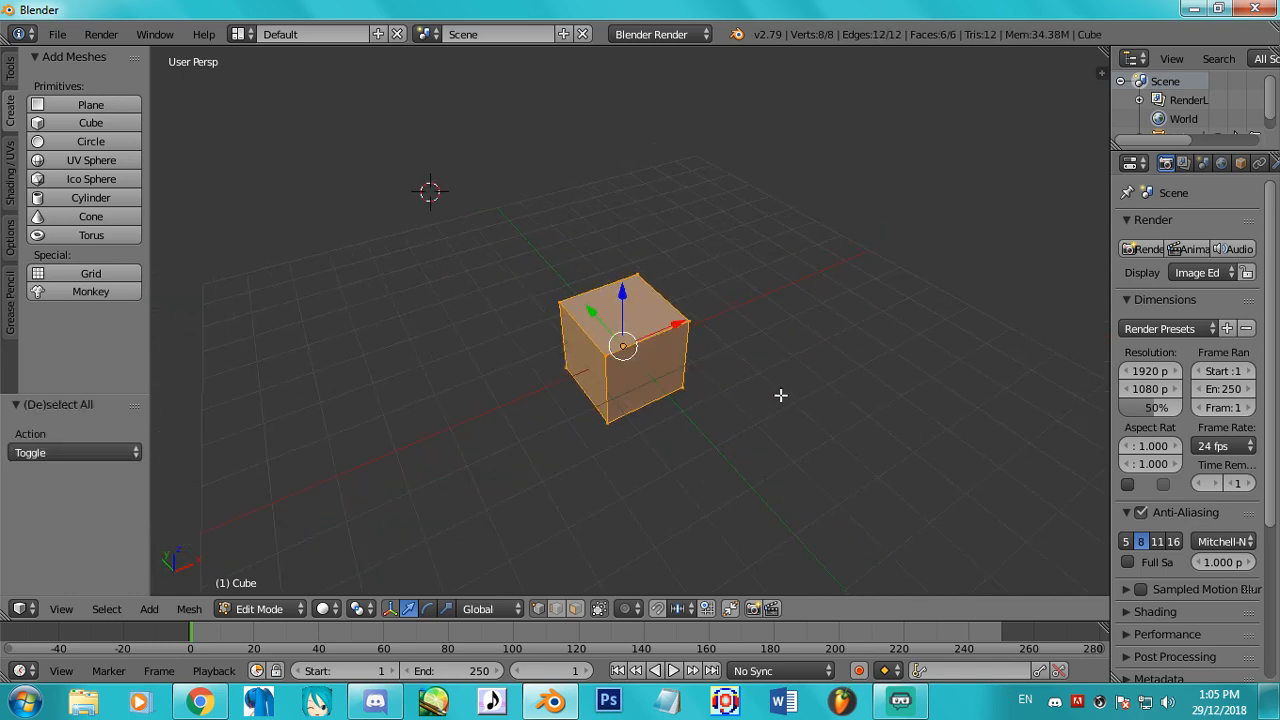
middle_click_drag(780, 394, 675, 346)
middle_click_drag(687, 462, 700, 380, "shift")
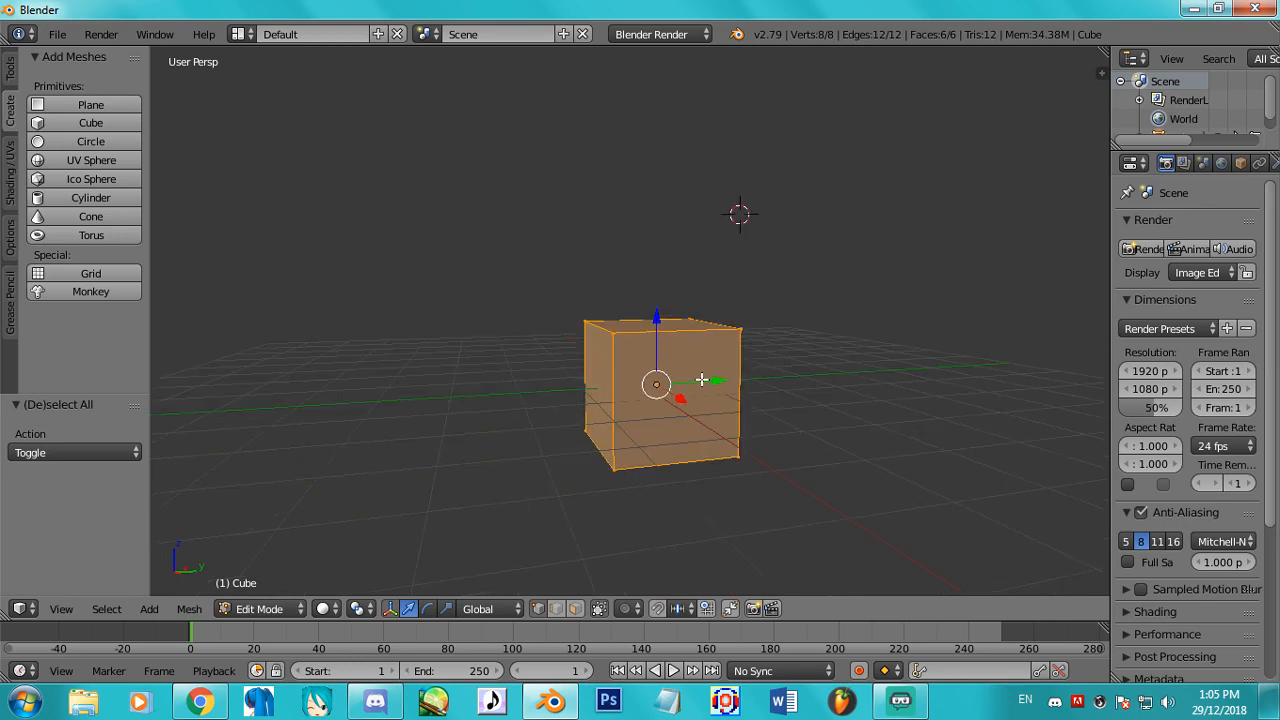
scroll(720, 382, "up", 3)
middle_click_drag(854, 388, 603, 448)
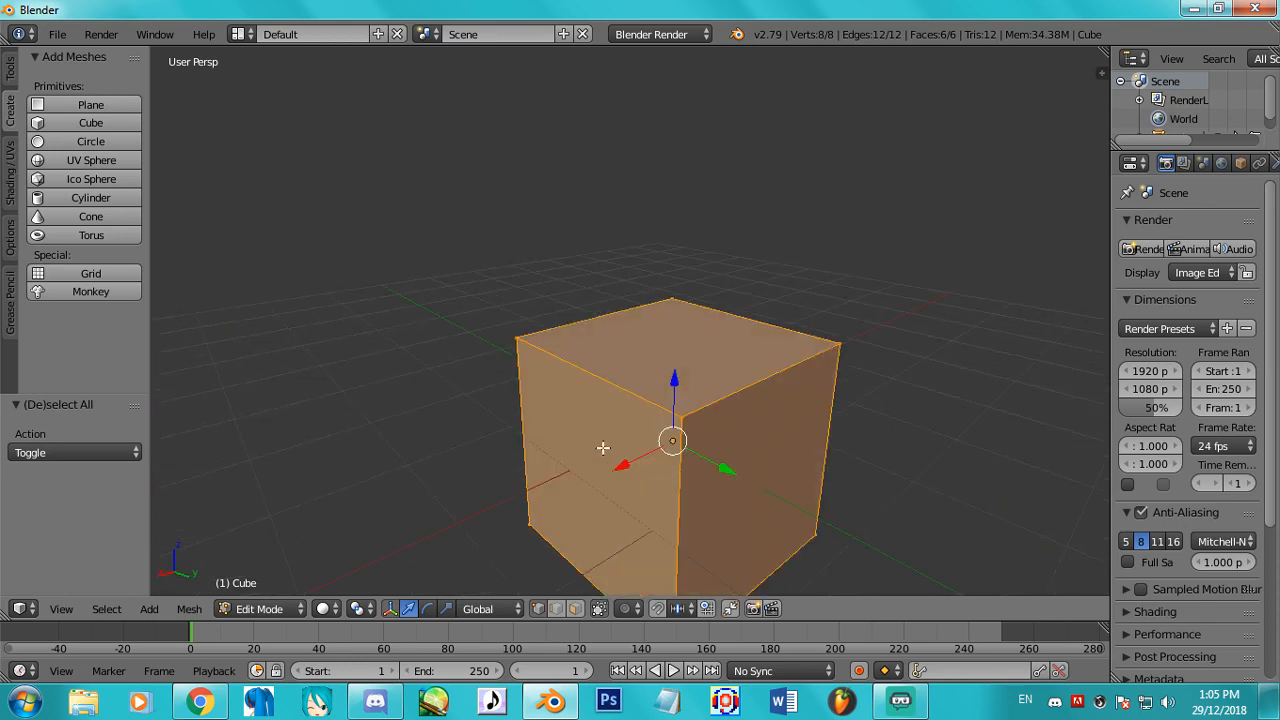
middle_click_drag(669, 366, 544, 398)
scroll(596, 290, "down", 3)
middle_click_drag(757, 380, 669, 399)
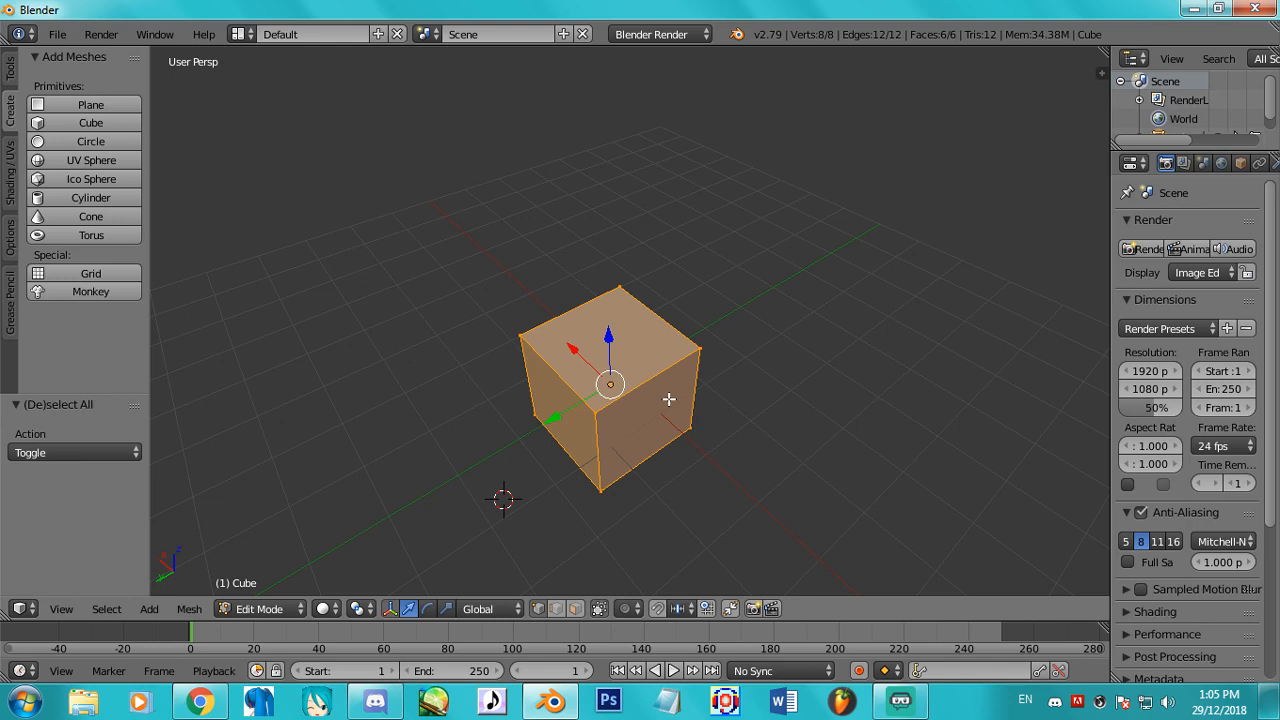
Try rotating the whole cube freely by about 825° and undo the rotation.
key("r")
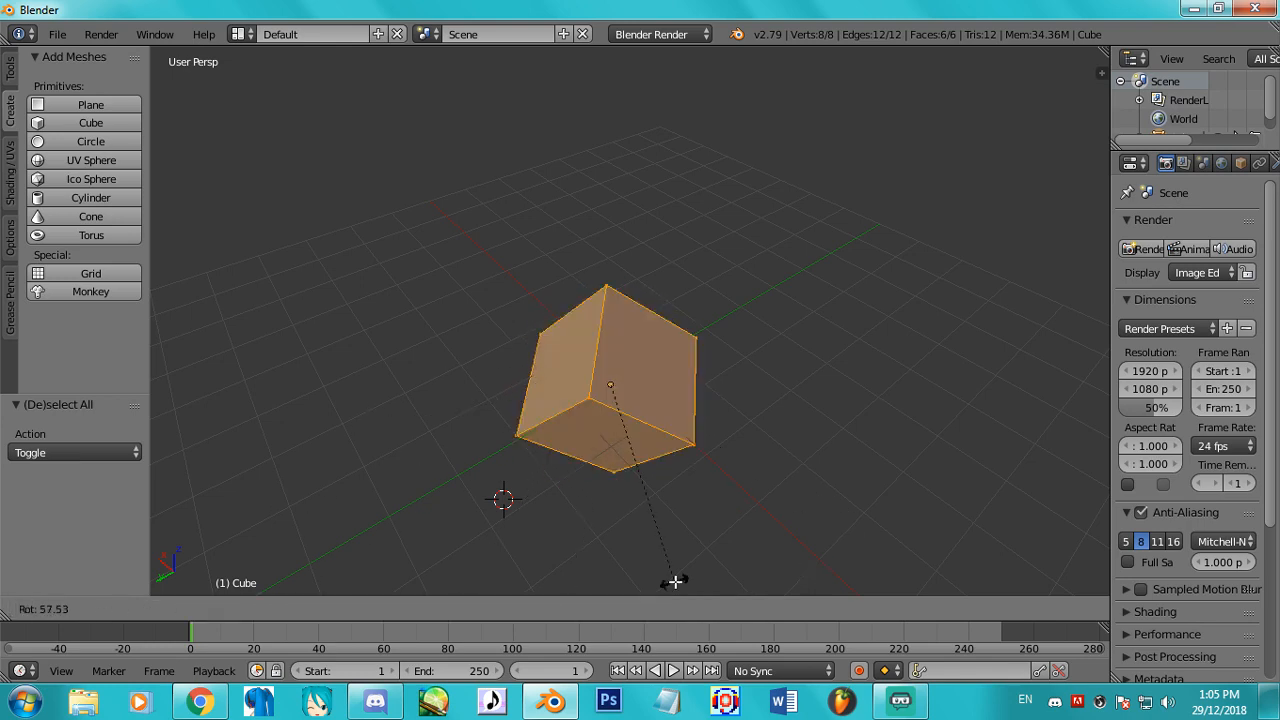
left_click(542, 507)
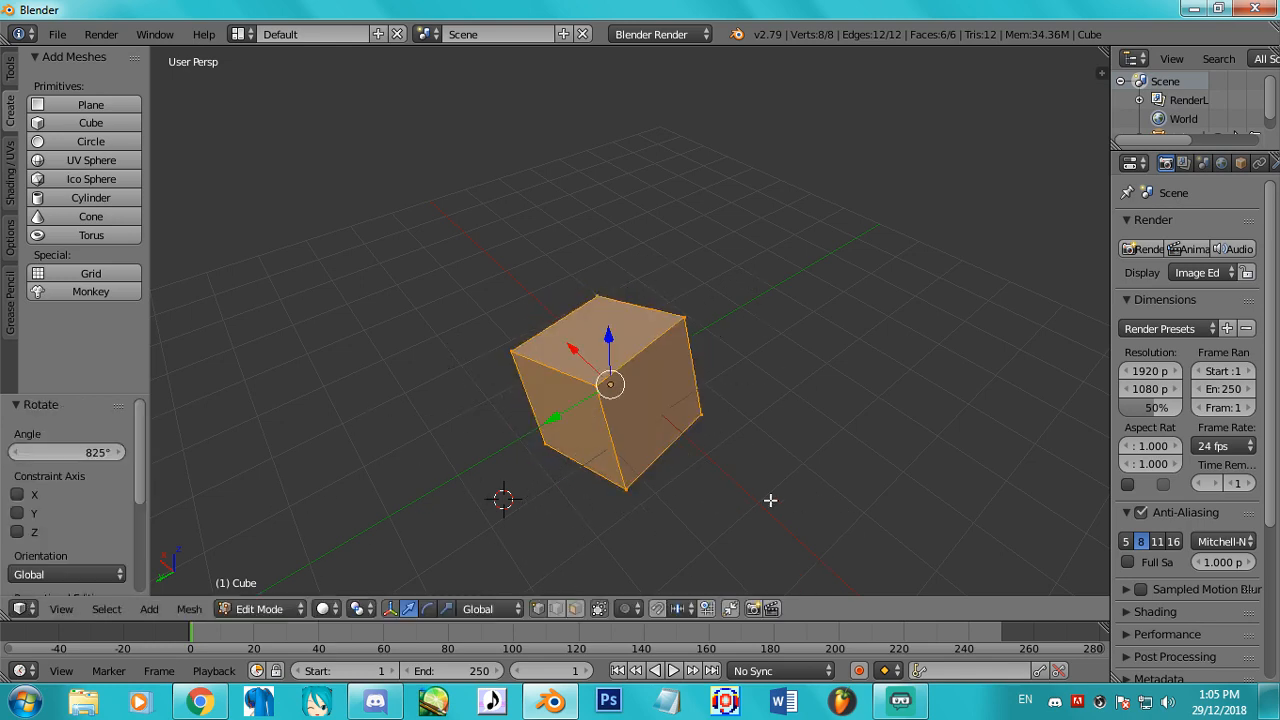
key("ctrl+z")
Rotate the whole cube about the X axis by about -2.03°.
key("r")
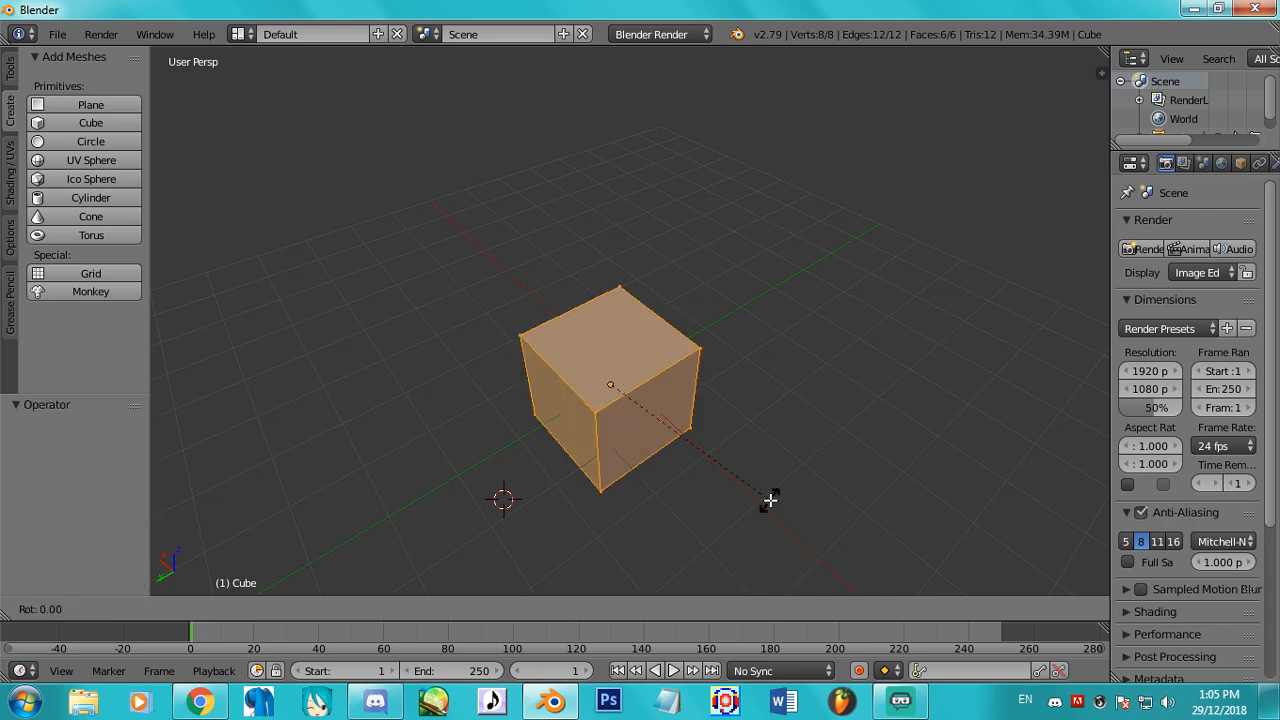
key("x")
left_click(751, 477)
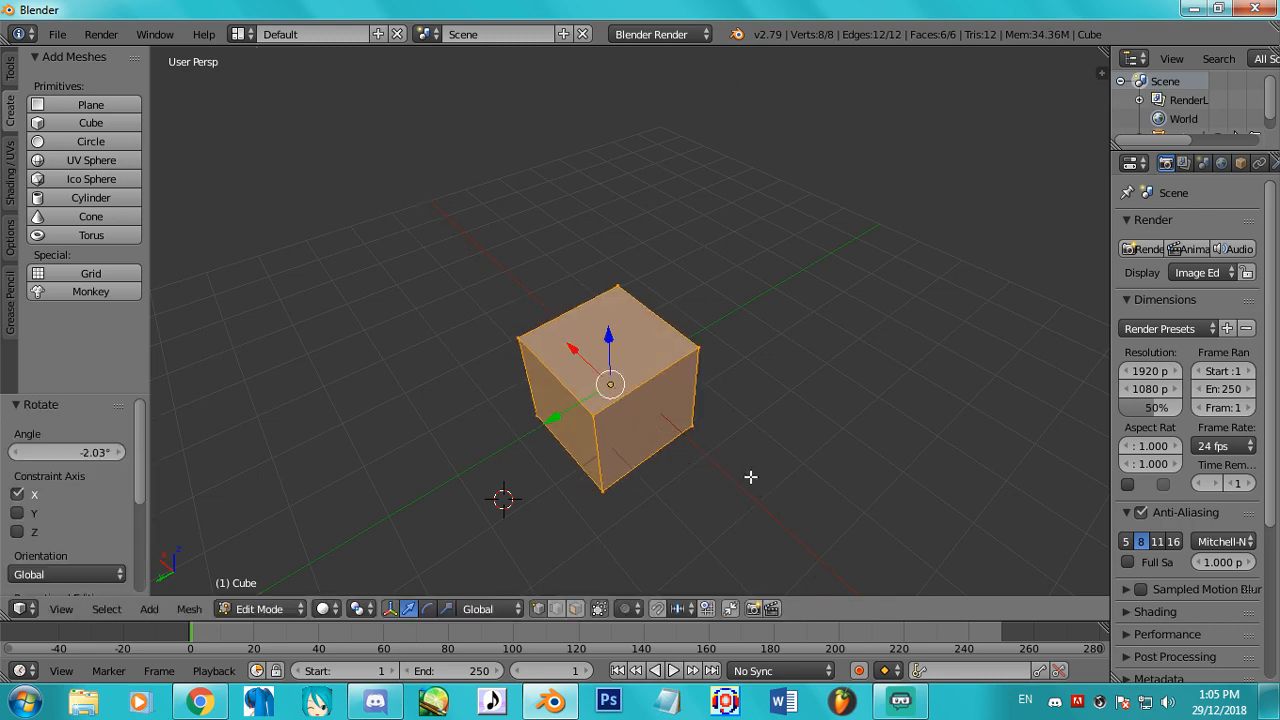
Try rotating the cube about the Z axis and about the Y axis, cancelling each rotation.
key("r")
key("z")
key("Escape")
key("r")
key("y")
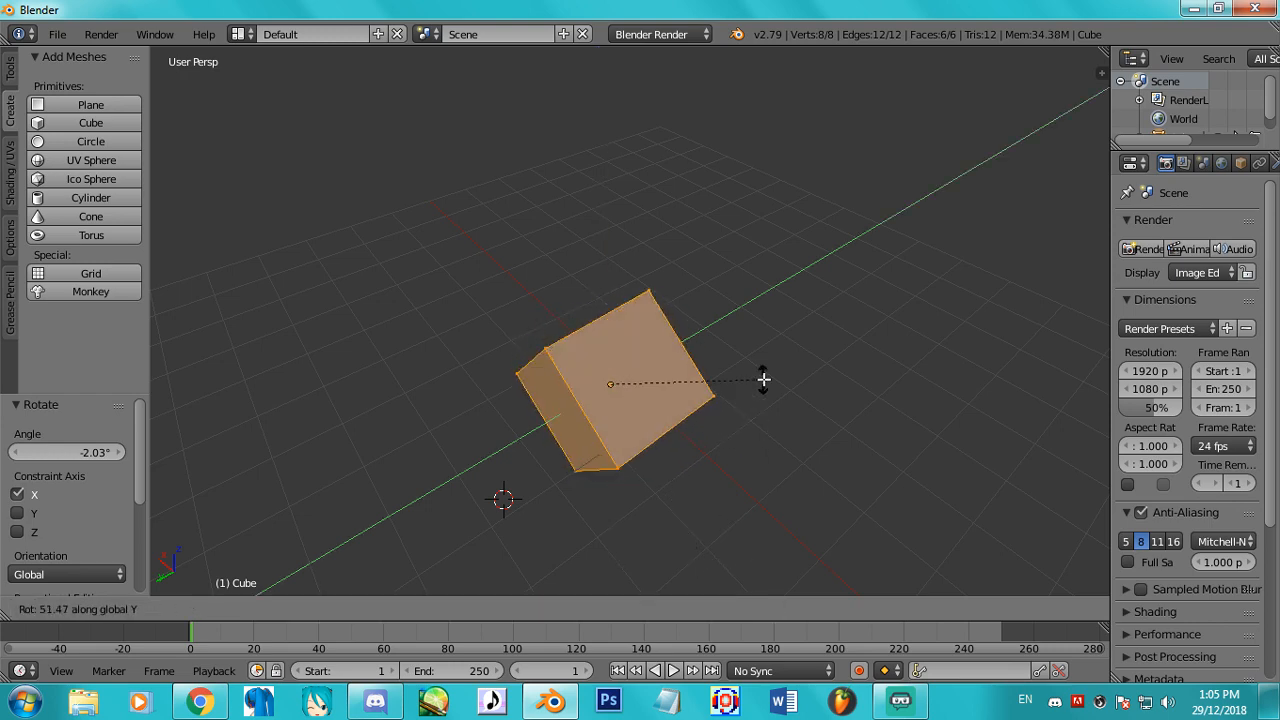
key("Escape")
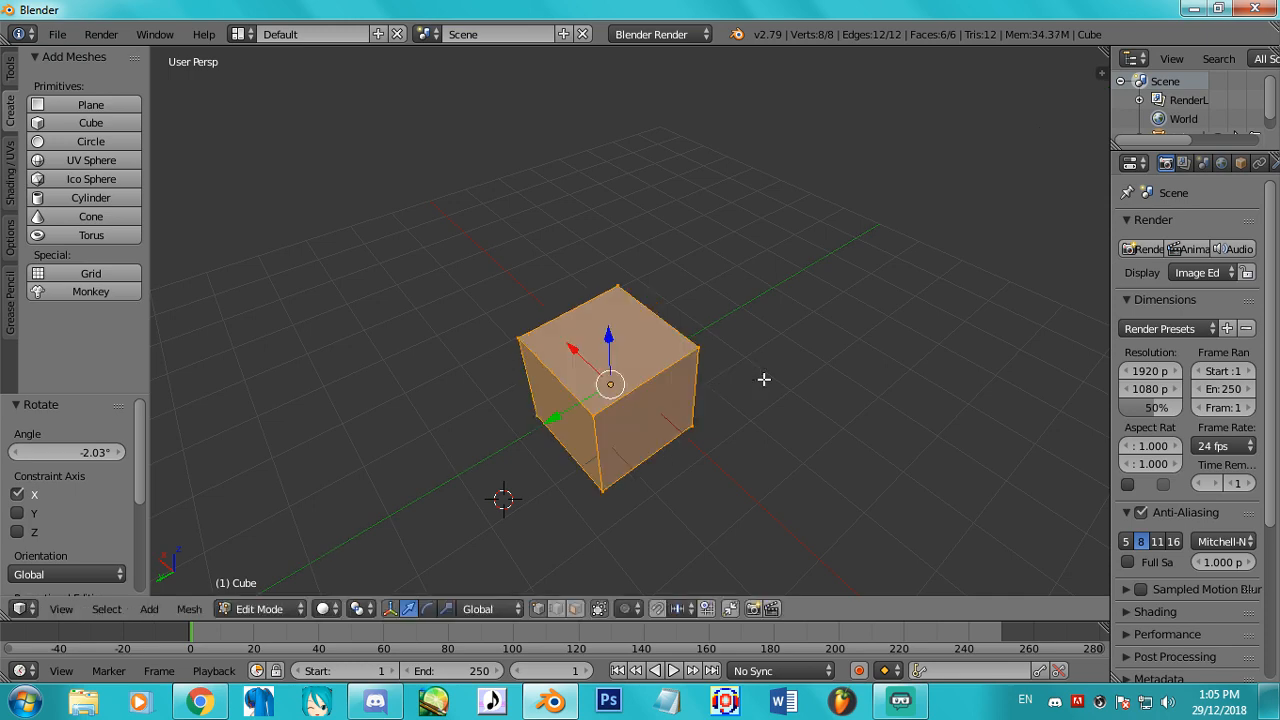
Deselect all vertices and turn off Limit Selection to Visible so that hidden geometry can be selected.
middle_click_drag(537, 375, 399, 416)
scroll(660, 346, "down", 5)
key("a")
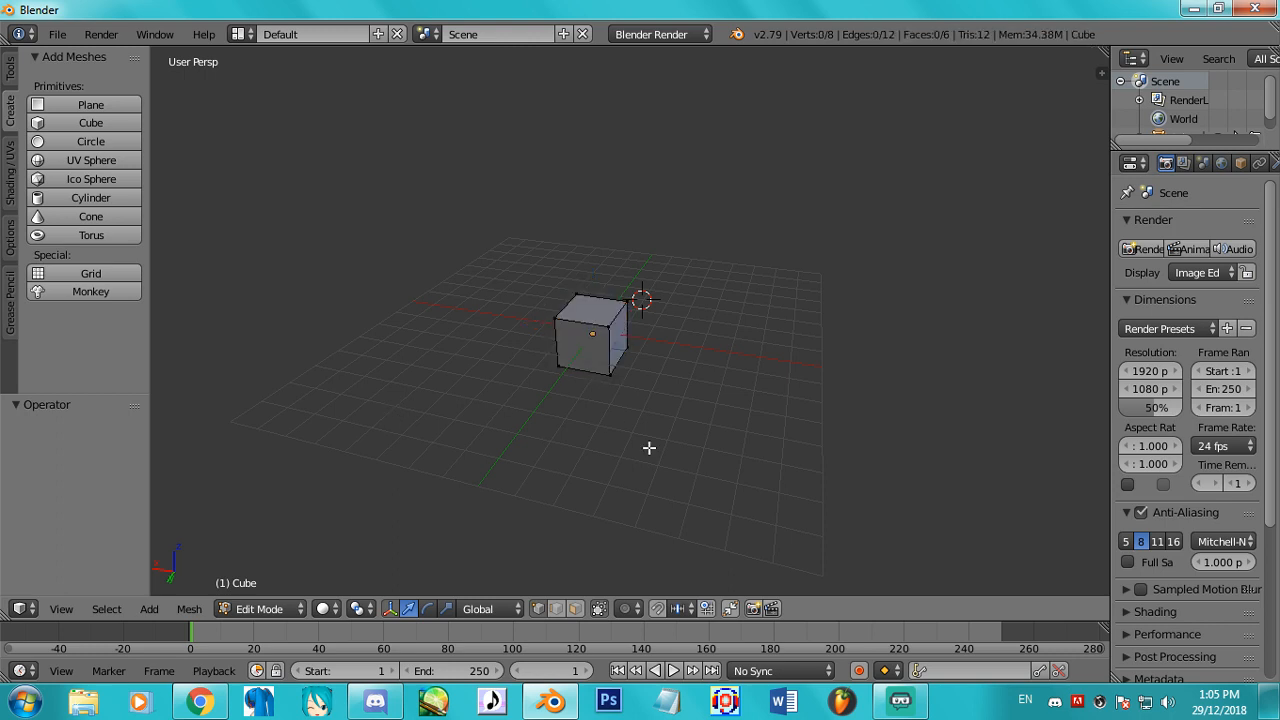
scroll(649, 448, "up", 4)
middle_click_drag(645, 269, 584, 336)
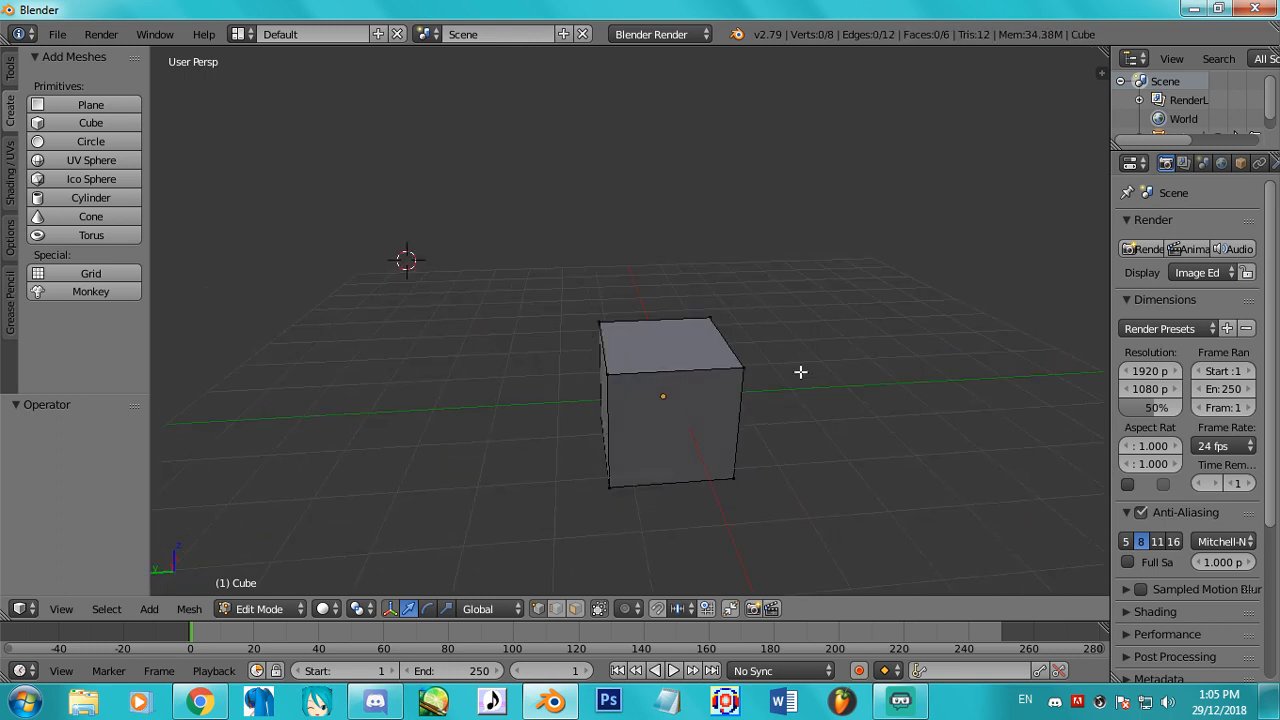
middle_click_drag(800, 372, 683, 451)
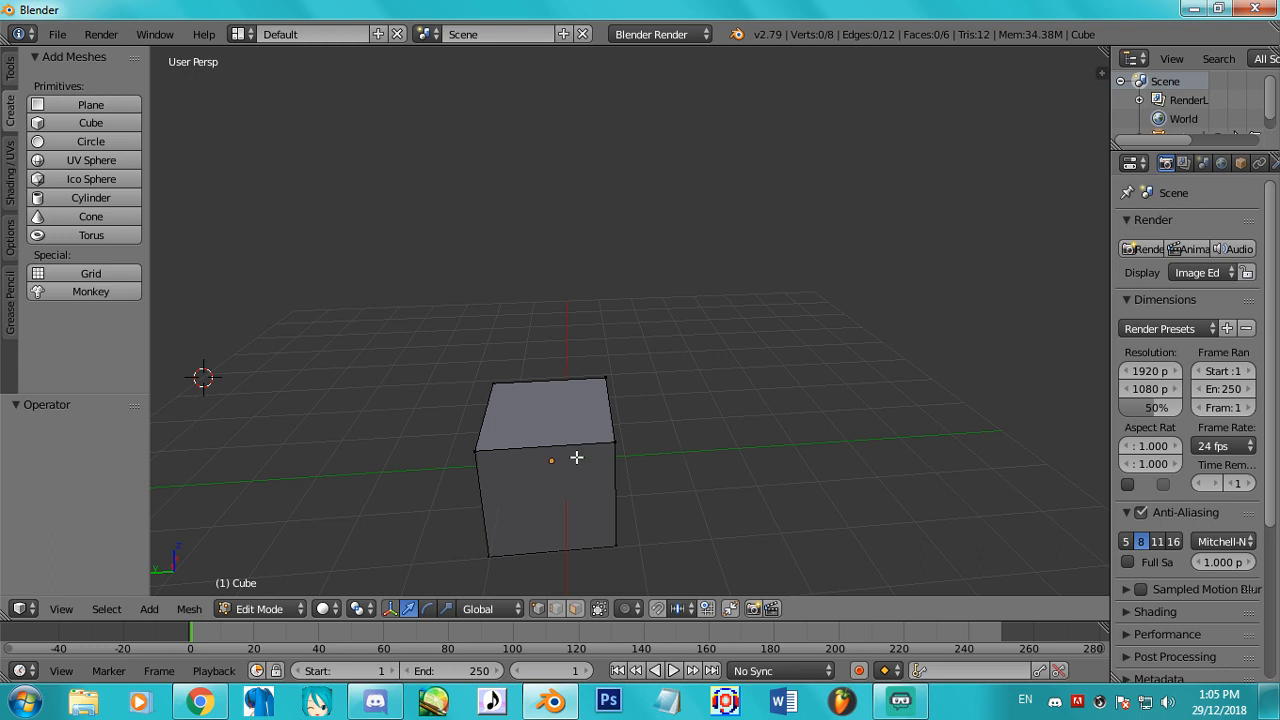
middle_click_drag(577, 457, 683, 374)
left_click(598, 608)
middle_click_drag(690, 455, 557, 281)
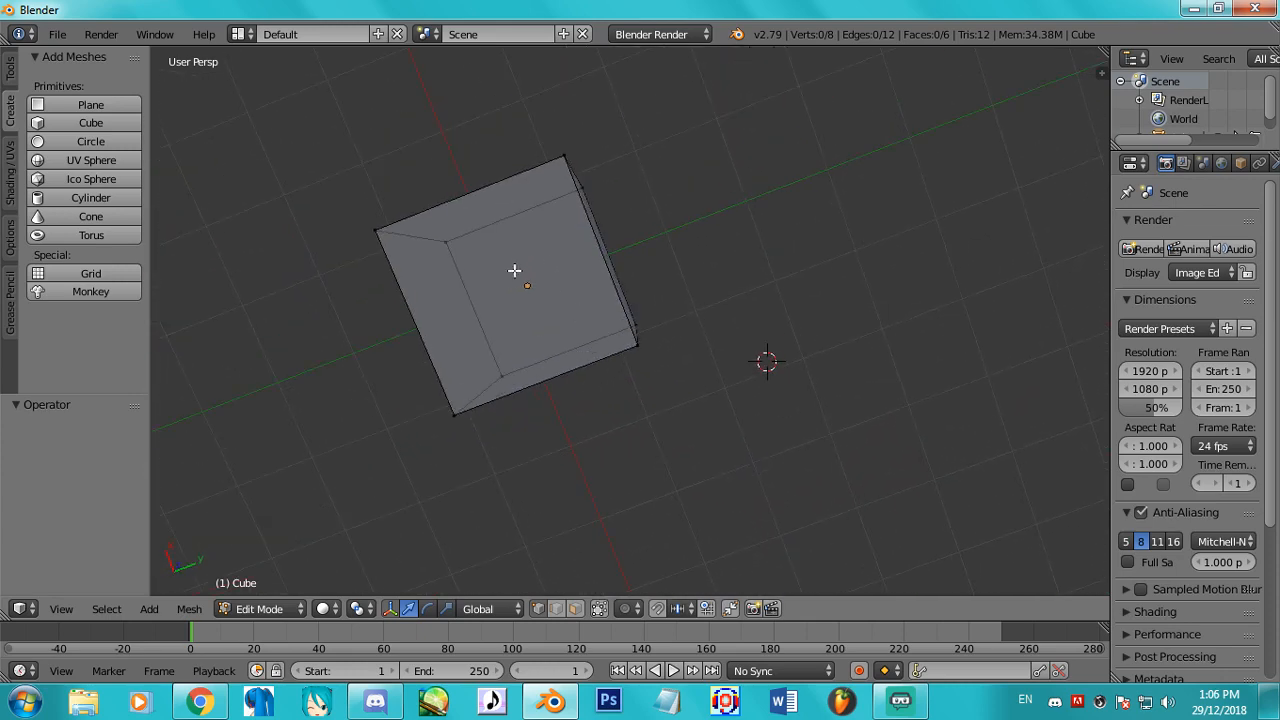
Select a hidden lower corner vertex through the top face and add the upper corner vertex beside it.
right_click(446, 240)
right_click(375, 231, "shift")
middle_click_drag(403, 223, 737, 438)
middle_click_drag(866, 314, 752, 333)
Select the four vertices of the cube's rear face, including the hidden lower corner.
right_click(581, 228)
right_click(597, 378, "shift")
right_click(727, 460, "shift")
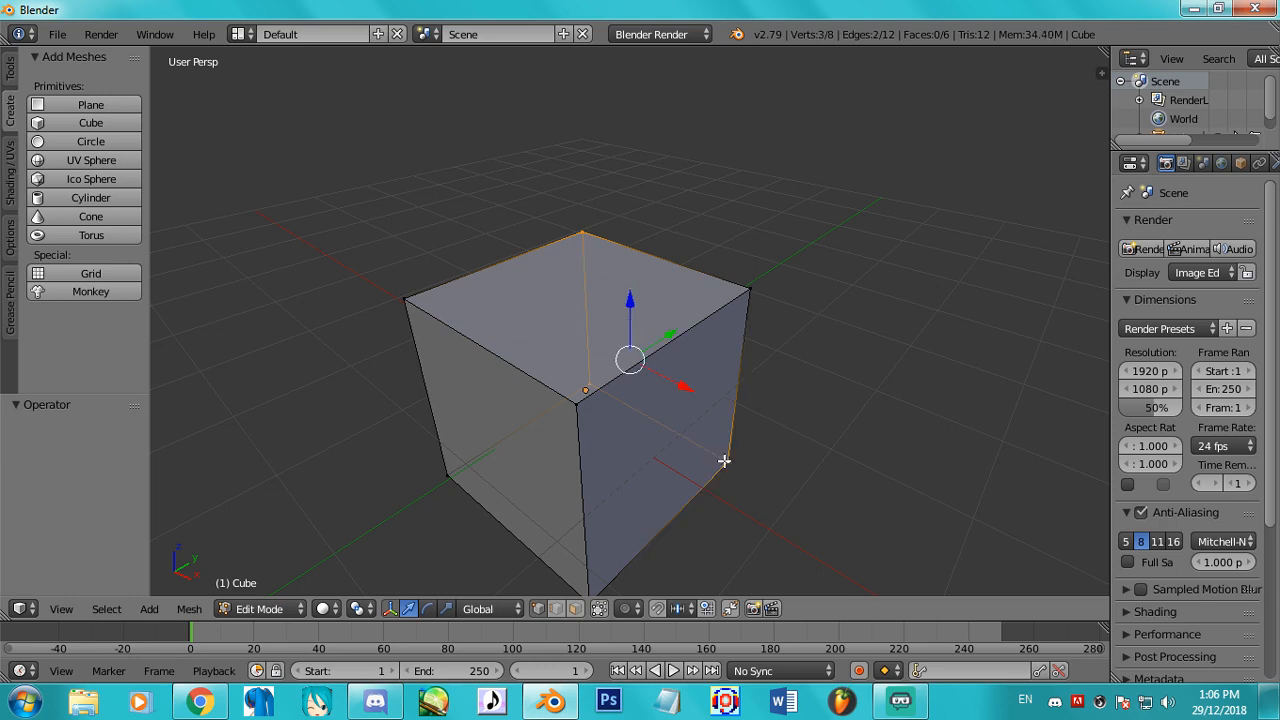
right_click(746, 288, "shift")
scroll(718, 414, "down", 3)
middle_click_drag(718, 414, 366, 395)
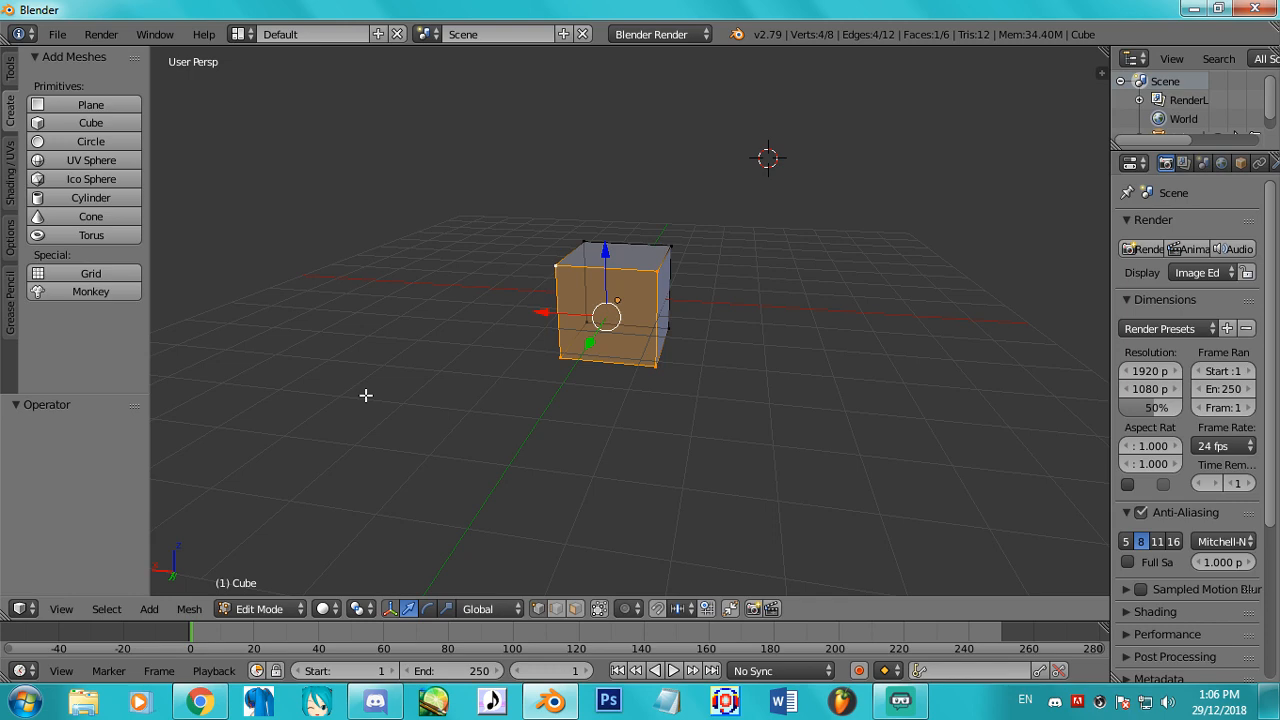
Select only the hidden lower corner vertex at the back of the cube.
scroll(366, 395, "up", 2)
mouse_move(662, 346)
middle_mouse_down()
mouse_move(646, 377)
mouse_move(600, 395)
mouse_move(627, 376)
mouse_move(649, 326)
middle_mouse_up()
scroll(626, 376, "up", 2)
scroll(649, 330, "up", 2)
middle_click_drag(644, 458, 642, 428)
right_click(541, 446)
mouse_move(623, 501)
middle_mouse_down()
mouse_move(620, 369)
mouse_move(729, 409)
mouse_move(688, 369)
mouse_move(463, 371)
middle_mouse_up()
scroll(720, 383, "down", 3)
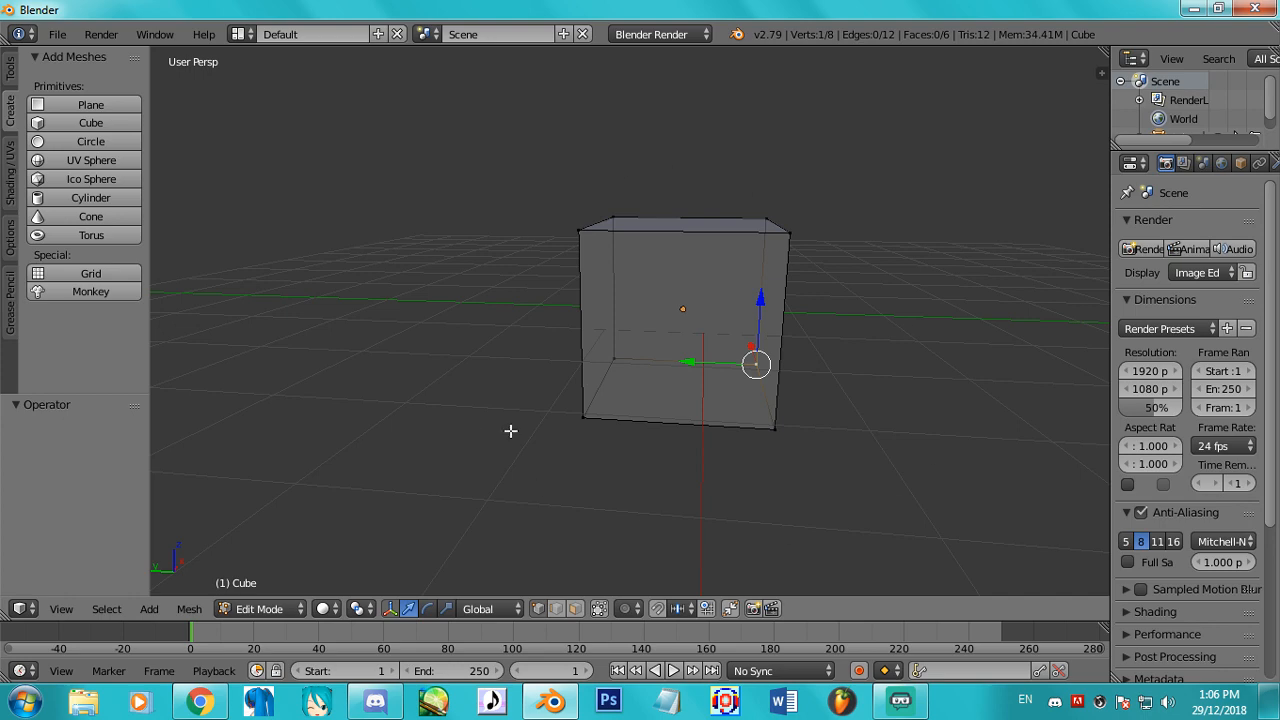
Select a hidden upper corner vertex through the cube from below.
middle_click_drag(890, 402, 663, 414)
middle_click_drag(778, 477, 636, 274)
middle_click_drag(728, 291, 700, 326)
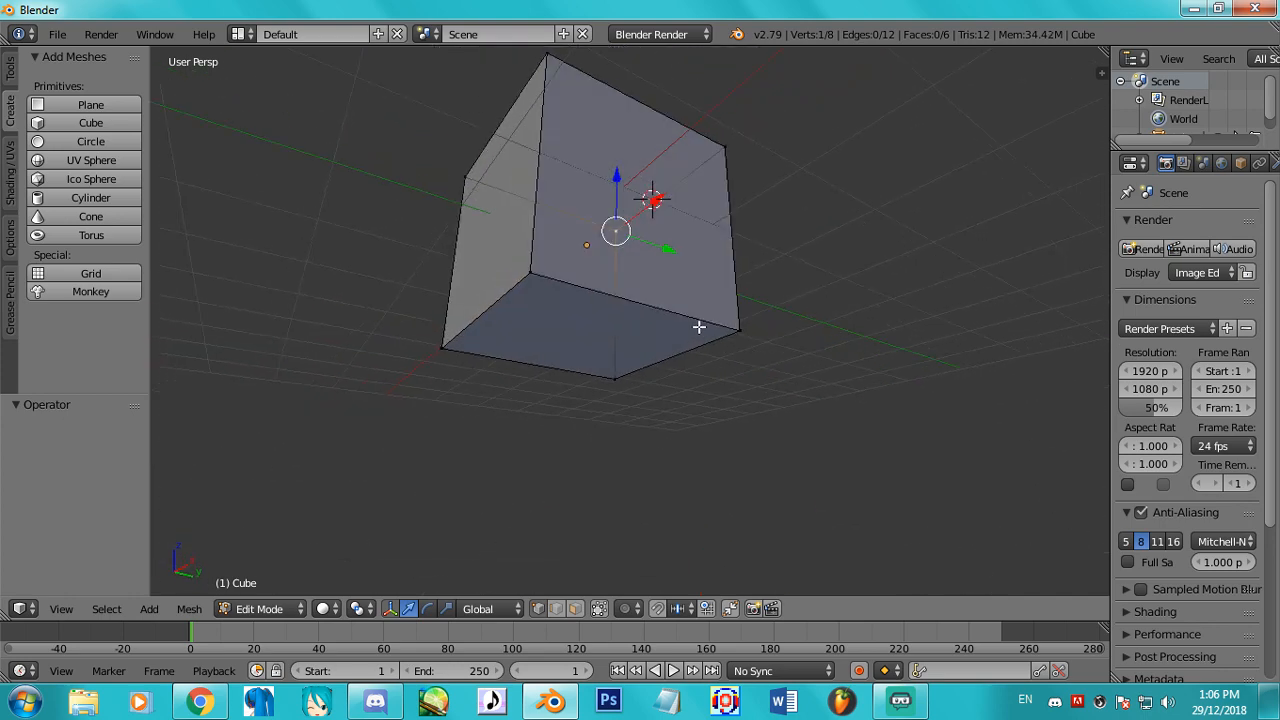
left_click_drag(676, 248, 600, 283)
middle_click_drag(763, 351, 609, 384)
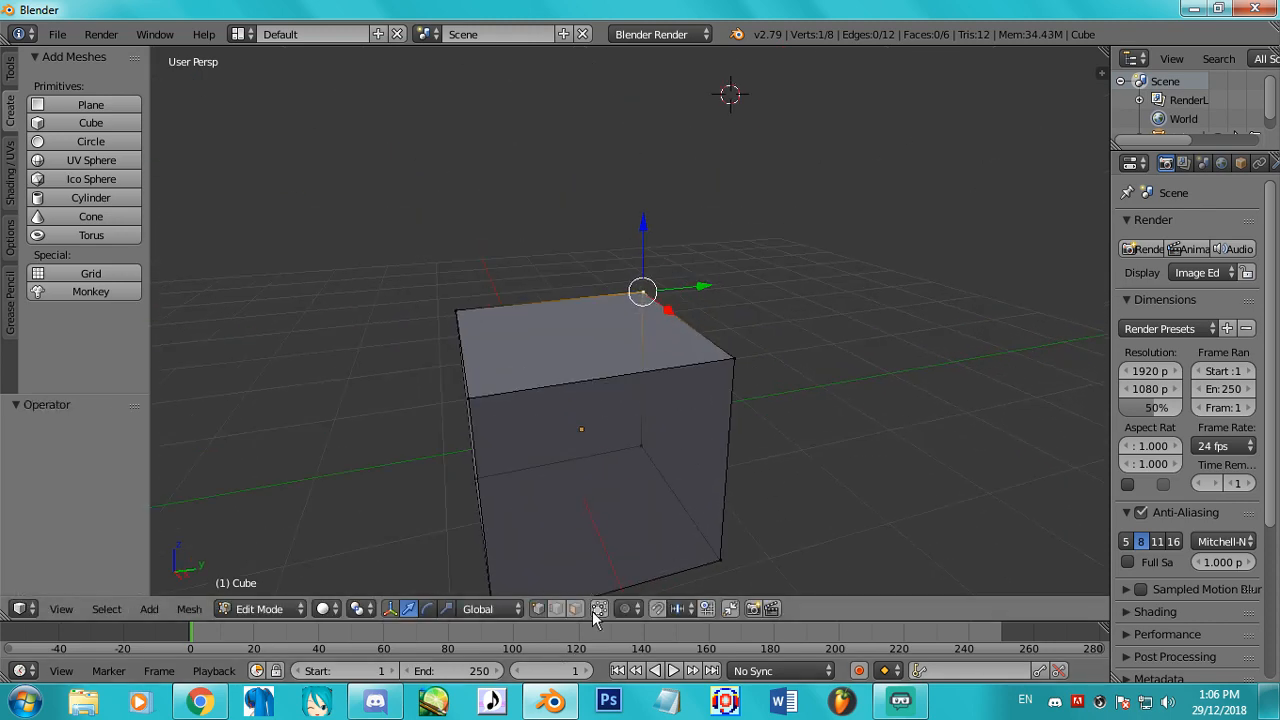
Turn Limit Selection to Visible back on and select three visible upper corner vertices one at a time.
middle_click_drag(669, 417, 622, 474)
scroll(706, 486, "up", 2)
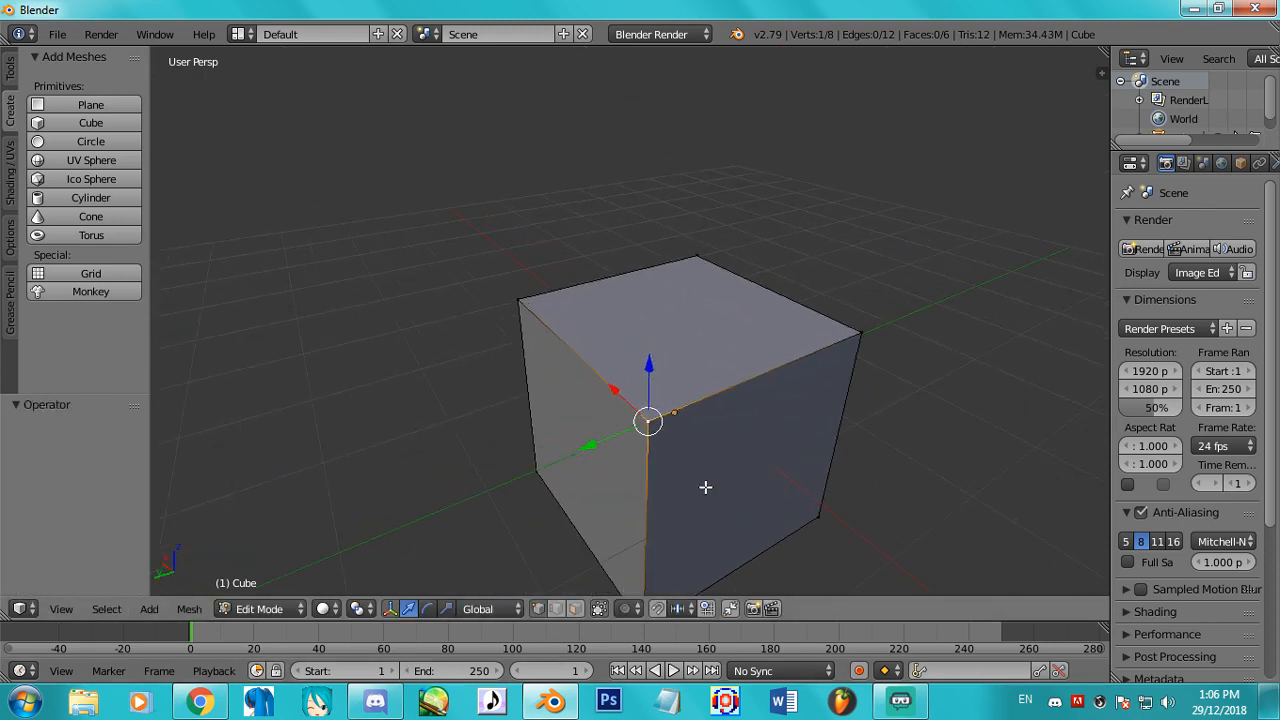
middle_click_drag(530, 326, 471, 395)
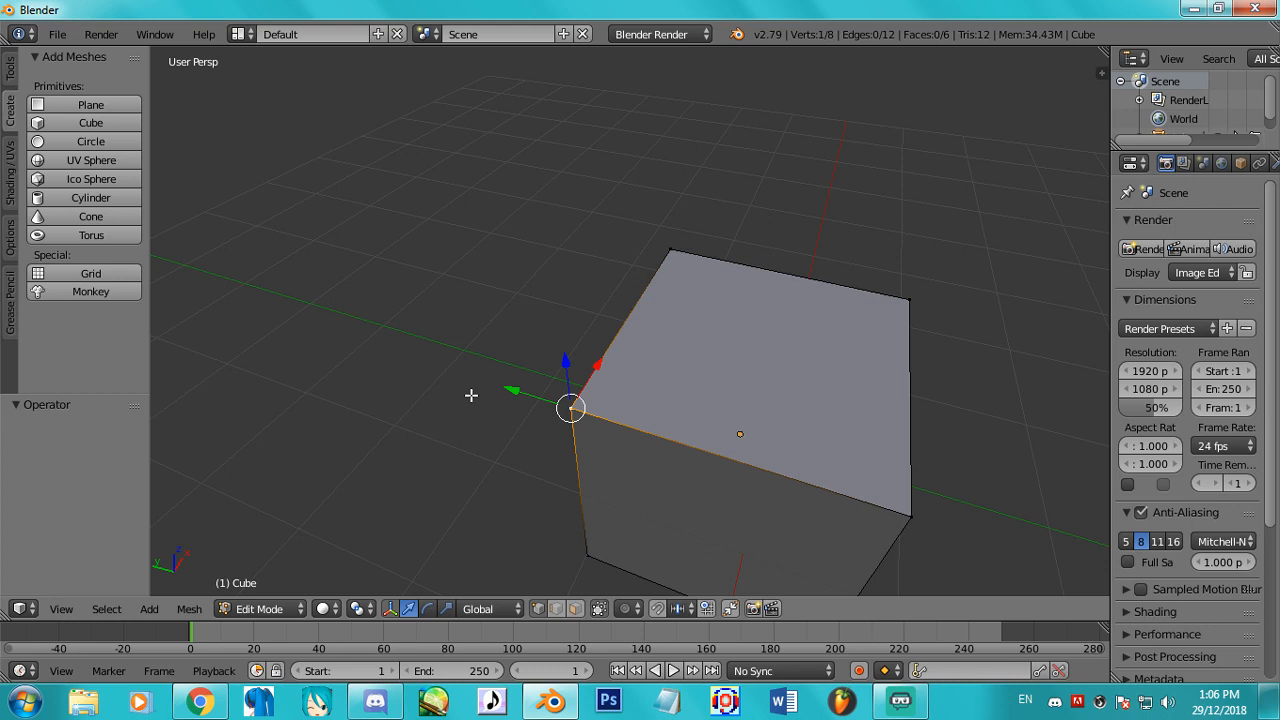
middle_click_drag(471, 395, 517, 441)
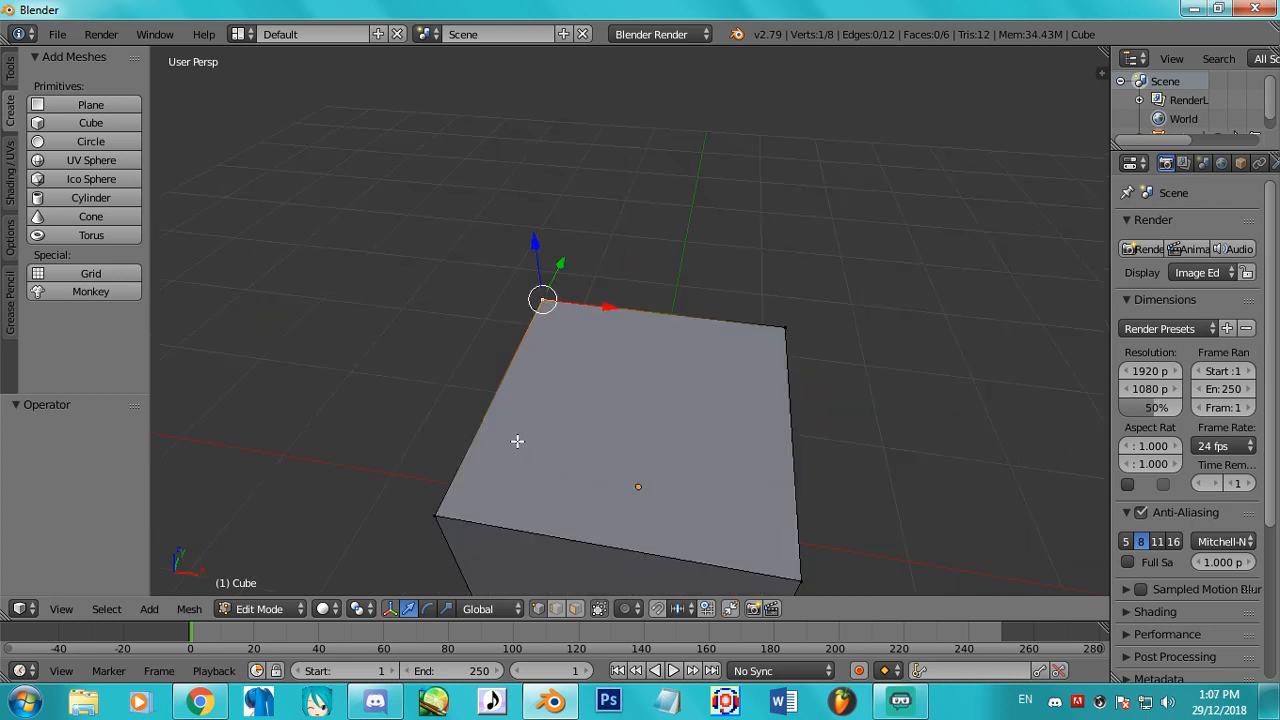
right_click(438, 477)
right_click(808, 316)
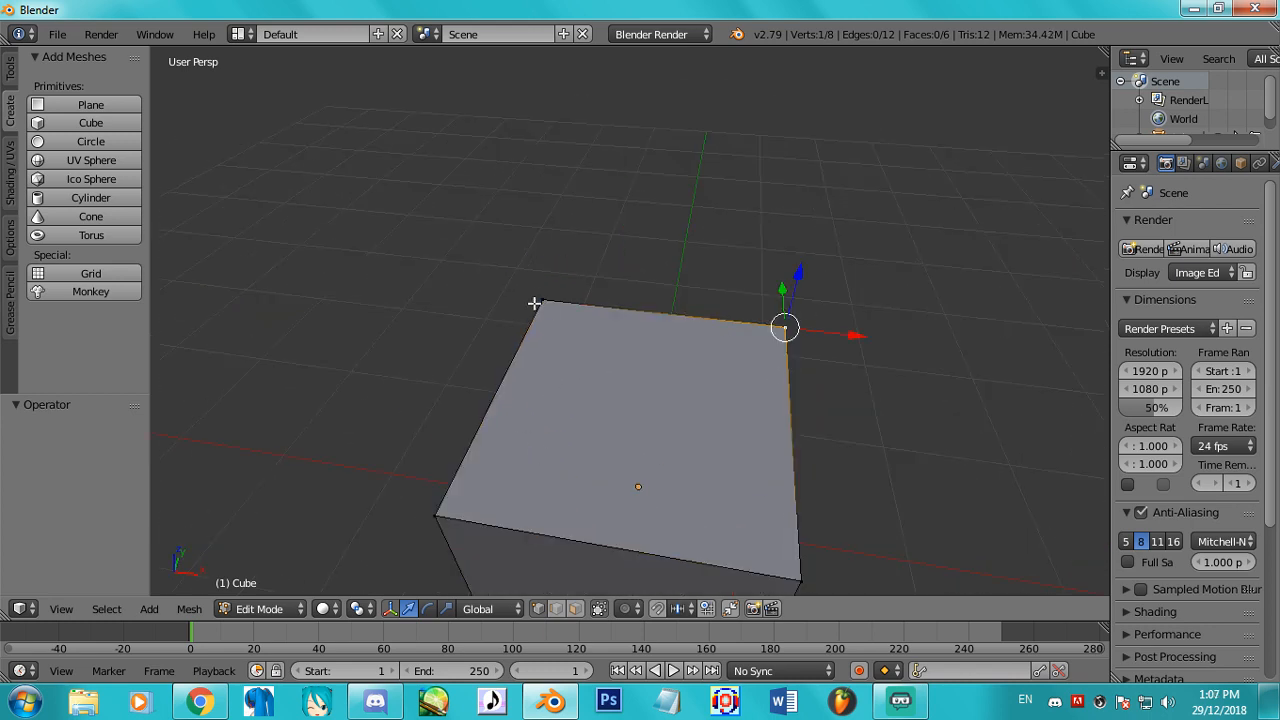
right_click(534, 303)
middle_click_drag(651, 349, 619, 371)
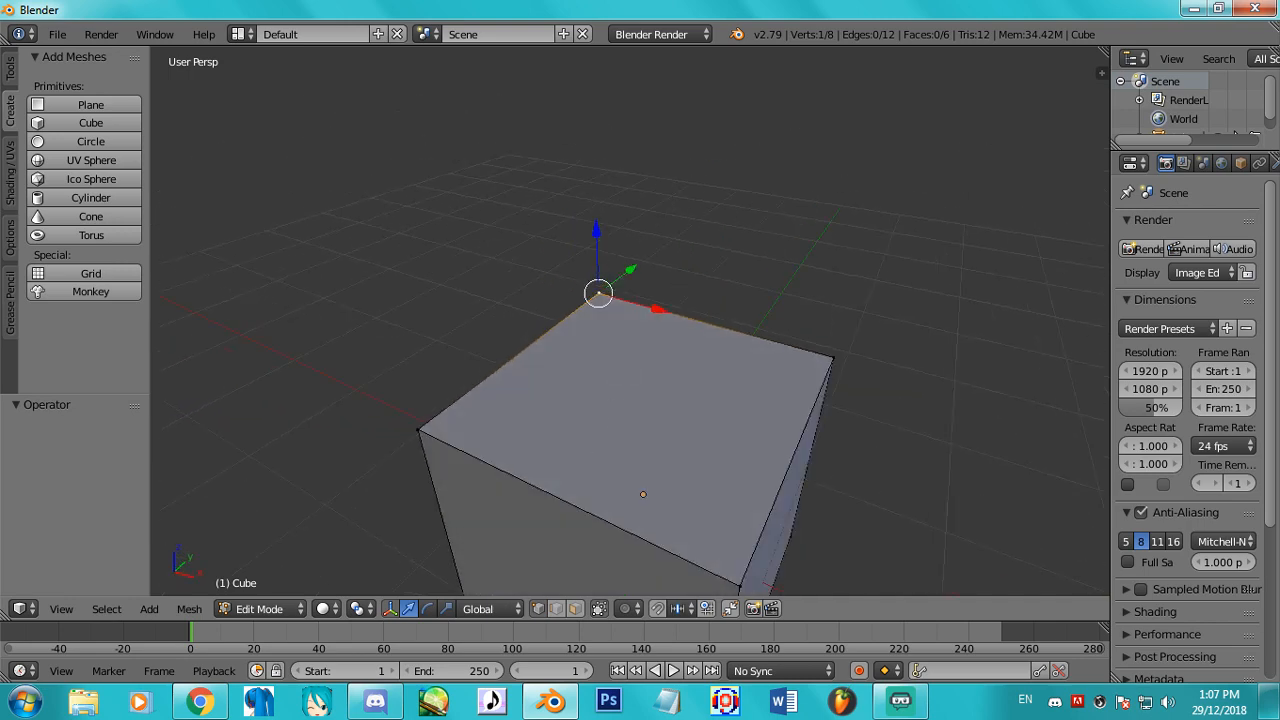
Switch to edge selection mode, select the cube's front upper edge and move it up along Z by about 0.640.
left_click(551, 610)
middle_click_drag(617, 477, 676, 448)
right_click(517, 487)
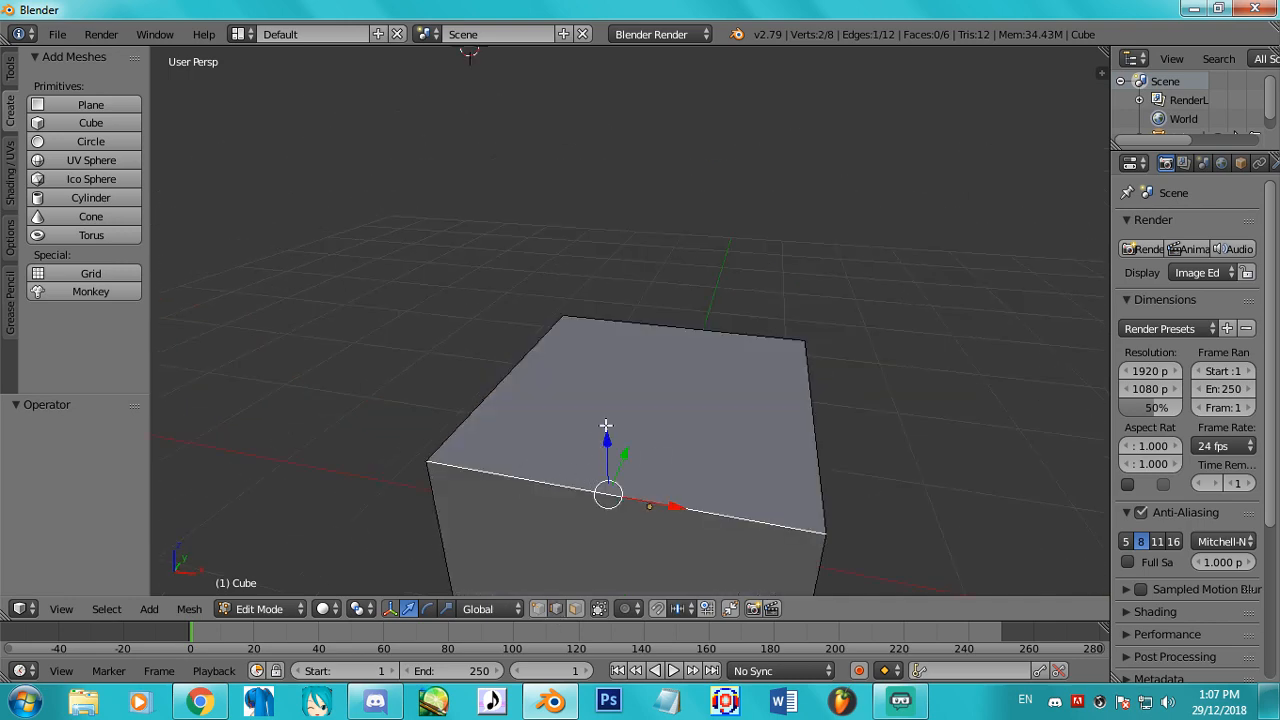
left_click_drag(606, 428, 606, 306)
Switch to face selection mode and move the cube's side face outward along Y by about 1.066.
middle_click_drag(783, 436, 548, 452)
left_click(580, 608)
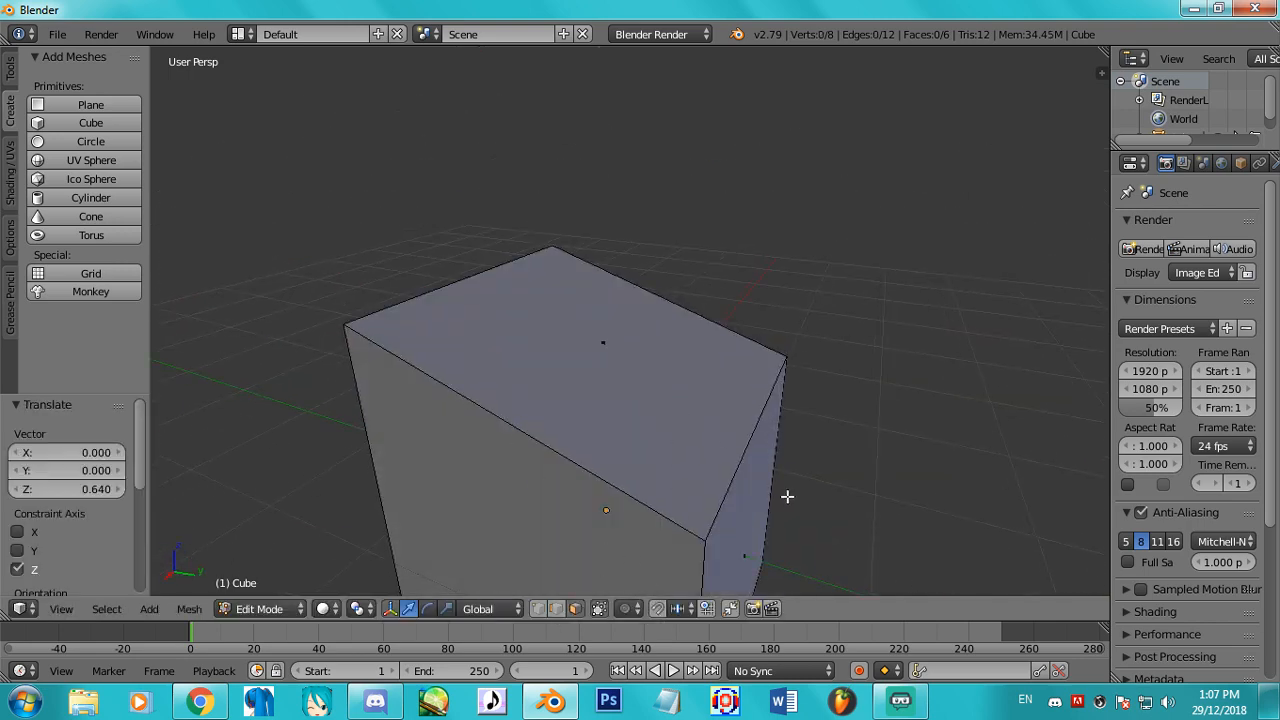
right_click(733, 510)
left_click_drag(801, 569, 970, 620)
scroll(636, 400, "down", 3)
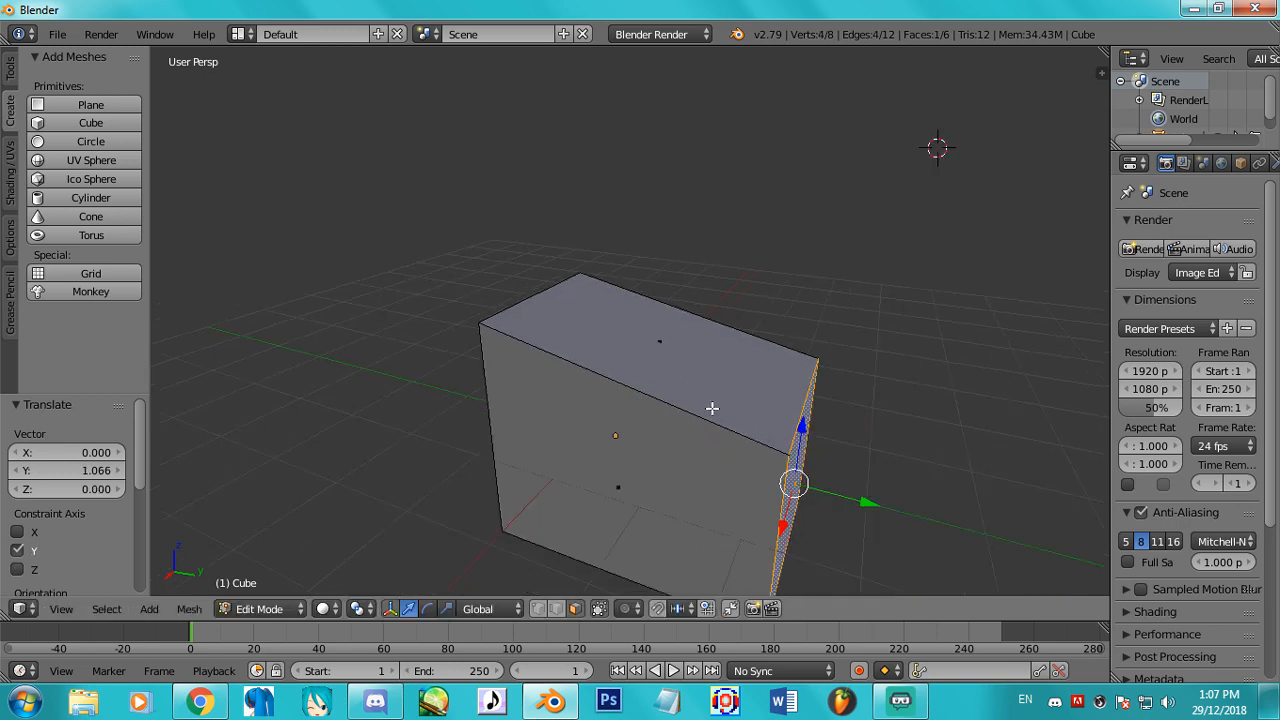
Undo the face move and the edge move, returning to edge selection with the upper edge selected.
key("ctrl+z")
key("ctrl+z")
key("ctrl+z")
key("ctrl+z")
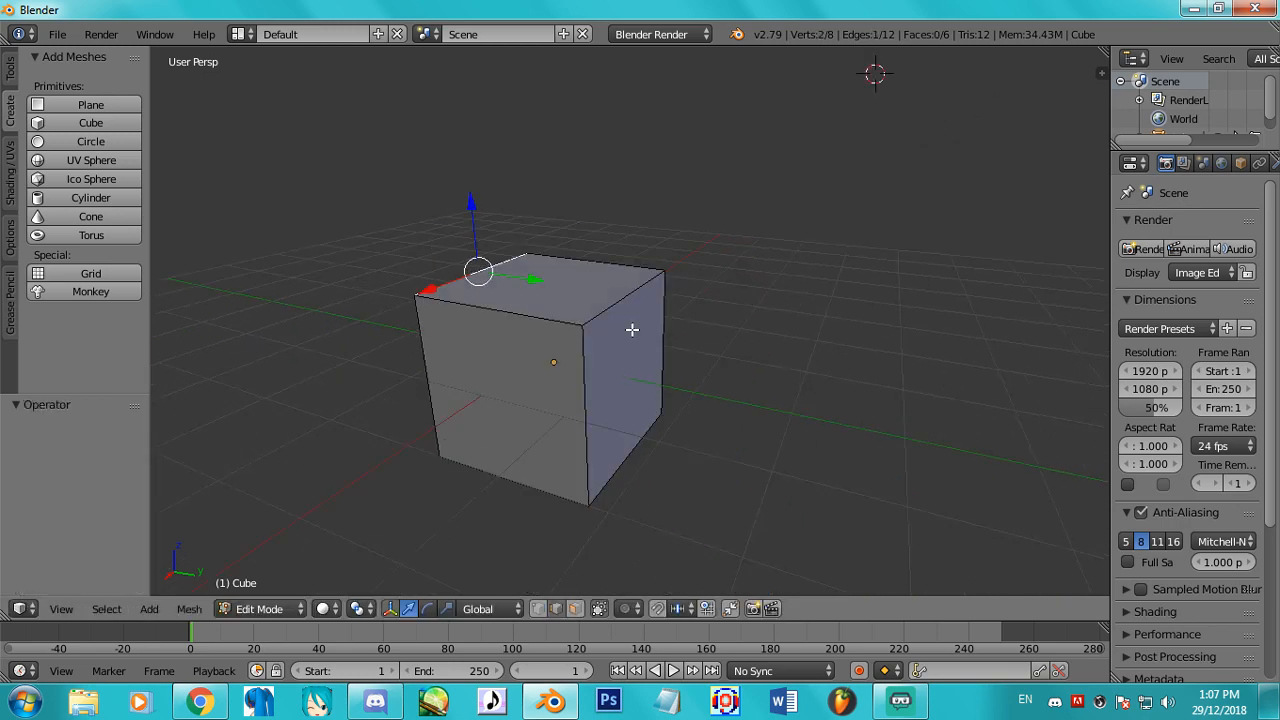
middle_click_drag(554, 293, 829, 300)
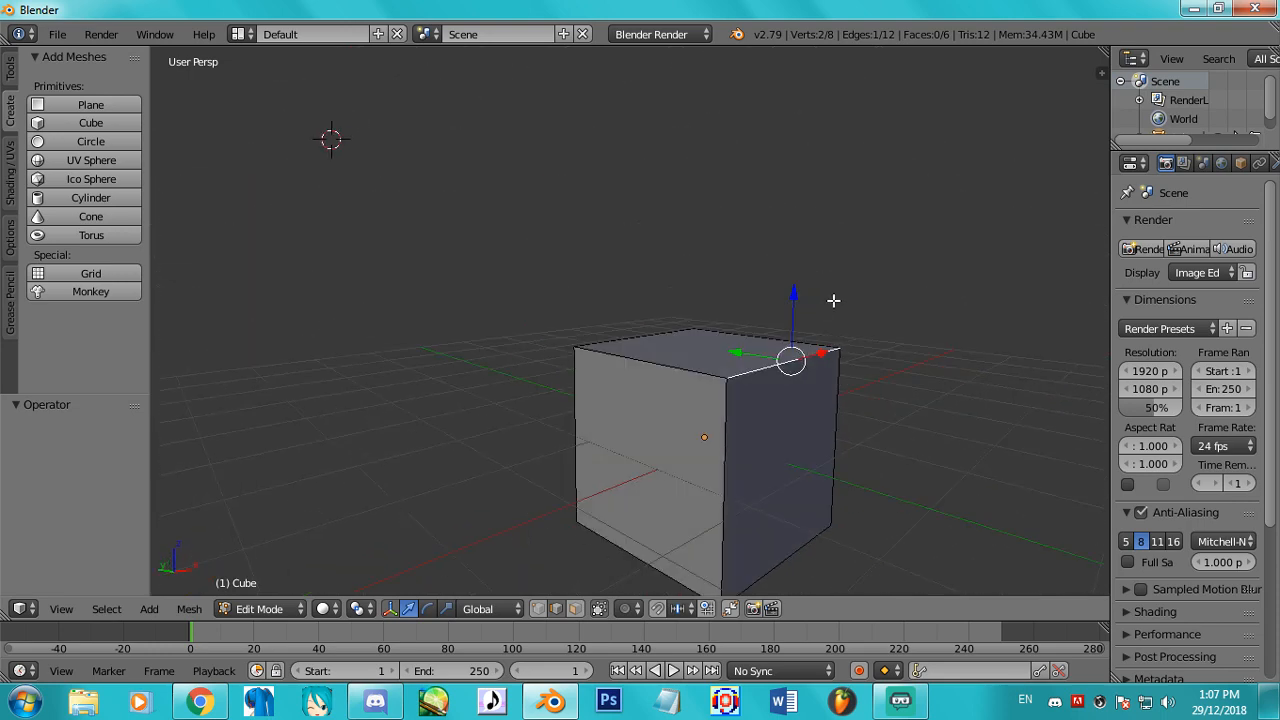
Extrude the selected upper edge upward by about -0.096 in X, 0.434 in Y and 1.971 in Z.
middle_click_drag(831, 263, 737, 319, "shift")
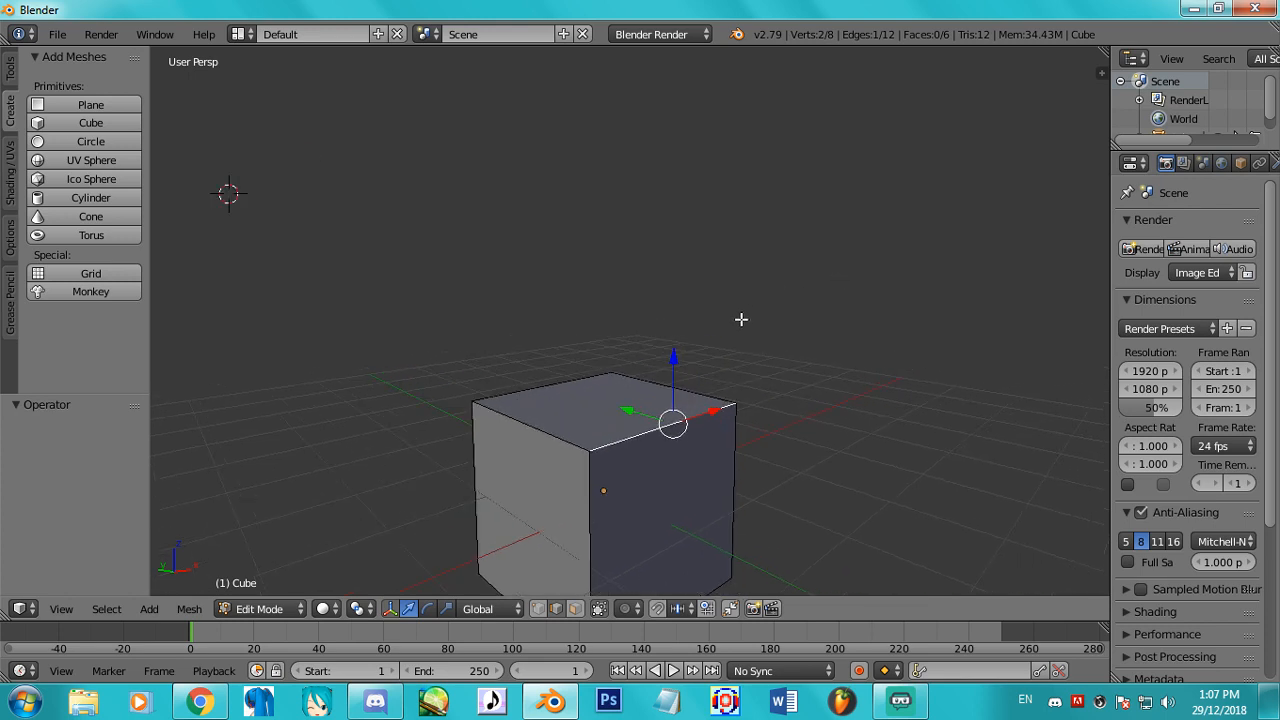
key("e")
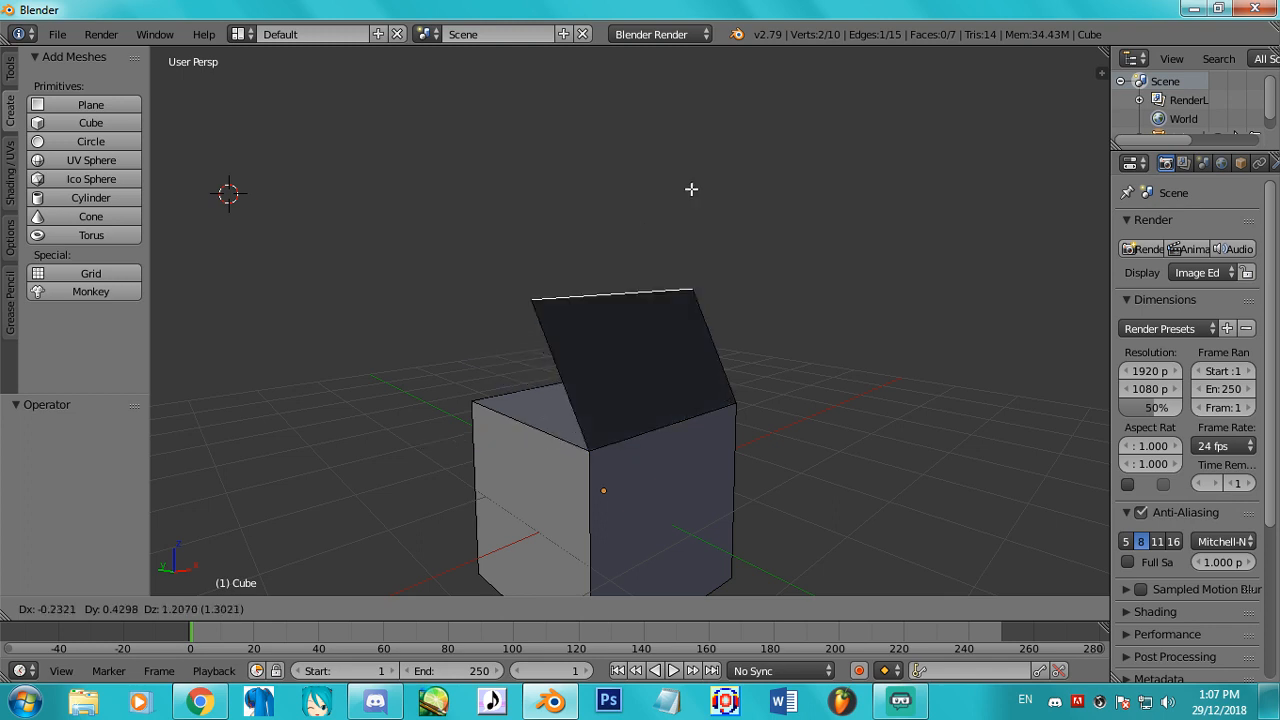
left_click(700, 106)
middle_click_drag(700, 106, 574, 288)
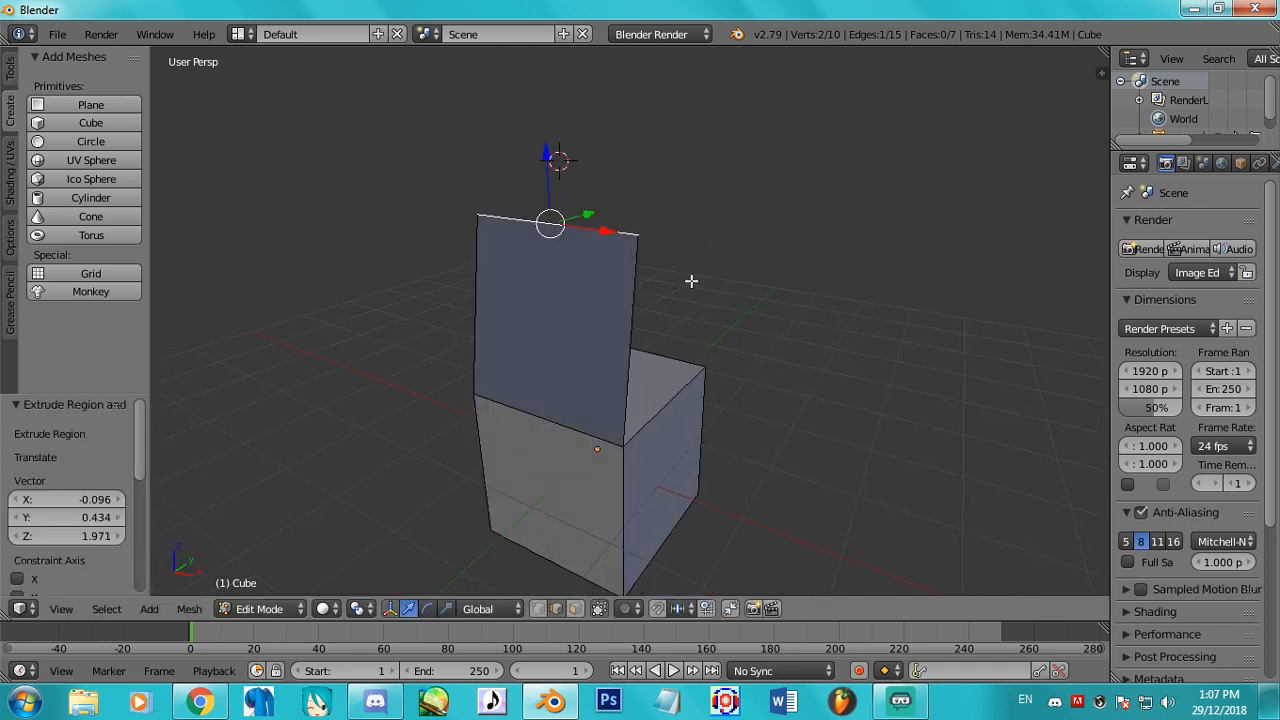
middle_click_drag(749, 241, 820, 211)
middle_click_drag(757, 251, 560, 270)
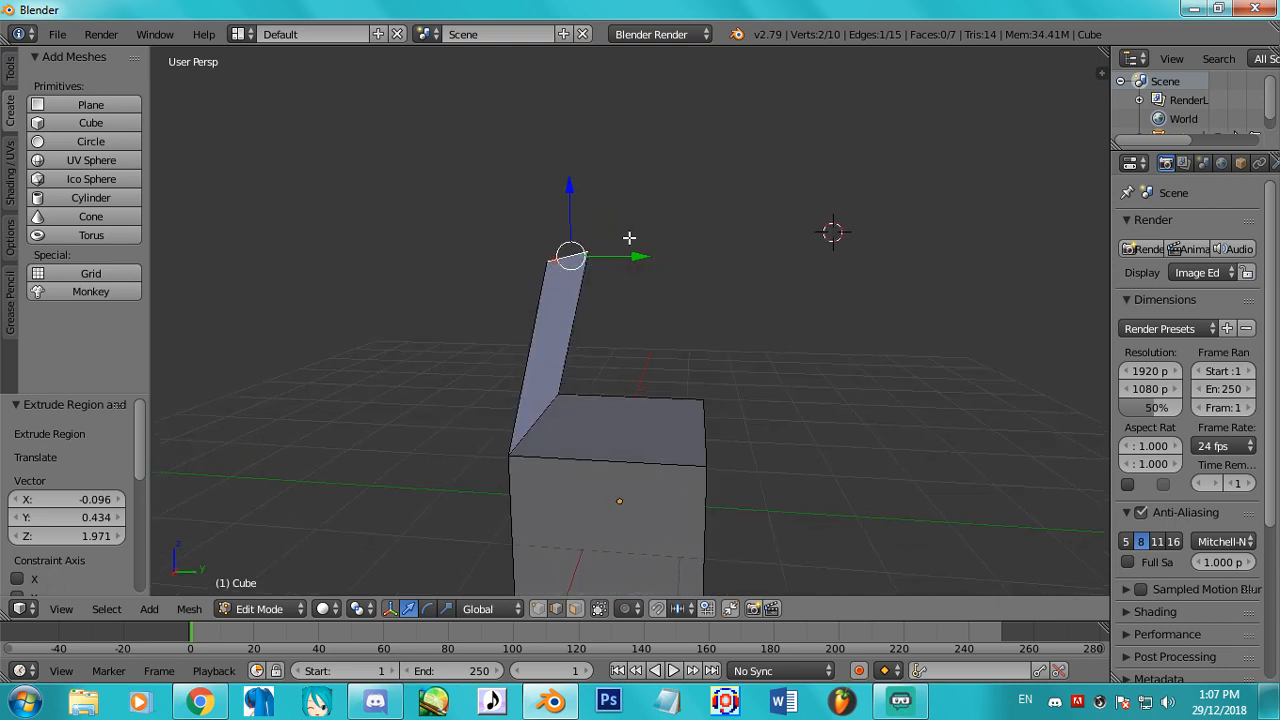
Scale the extruded top edge down to about 0.347.
middle_click_drag(638, 257, 470, 320)
key("s")
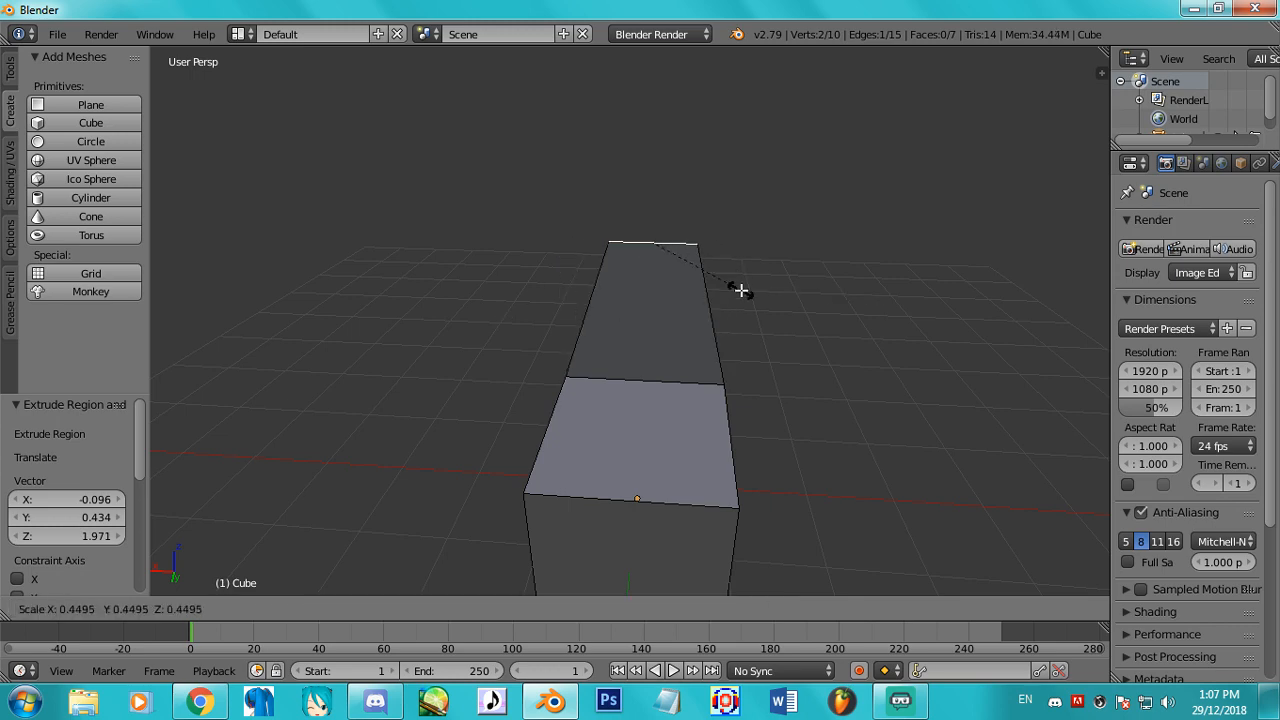
left_click(722, 286)
middle_click_drag(773, 349, 640, 317)
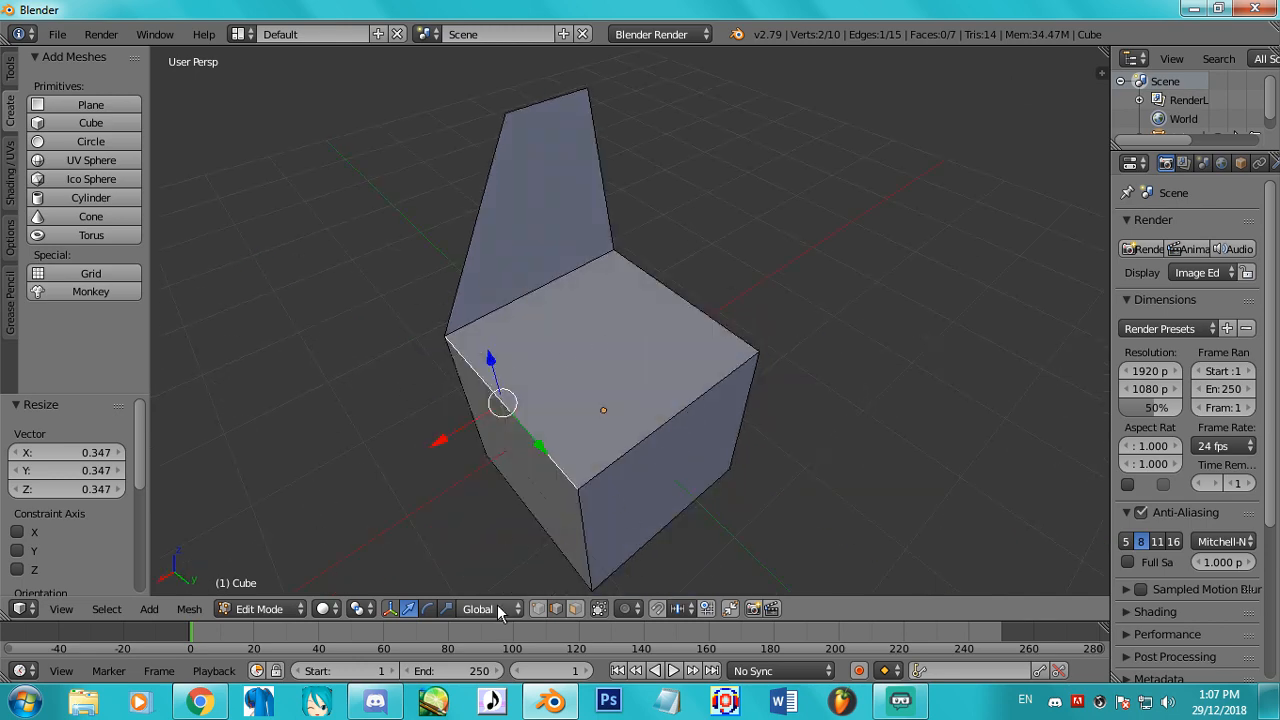
Switch to vertex selection mode, select an upper corner vertex of the cube and extrude it five times into a curling chain of edges.
left_click(535, 611)
right_click(577, 493)
middle_click_drag(577, 493, 766, 306)
key("e")
left_click(855, 160)
key("e")
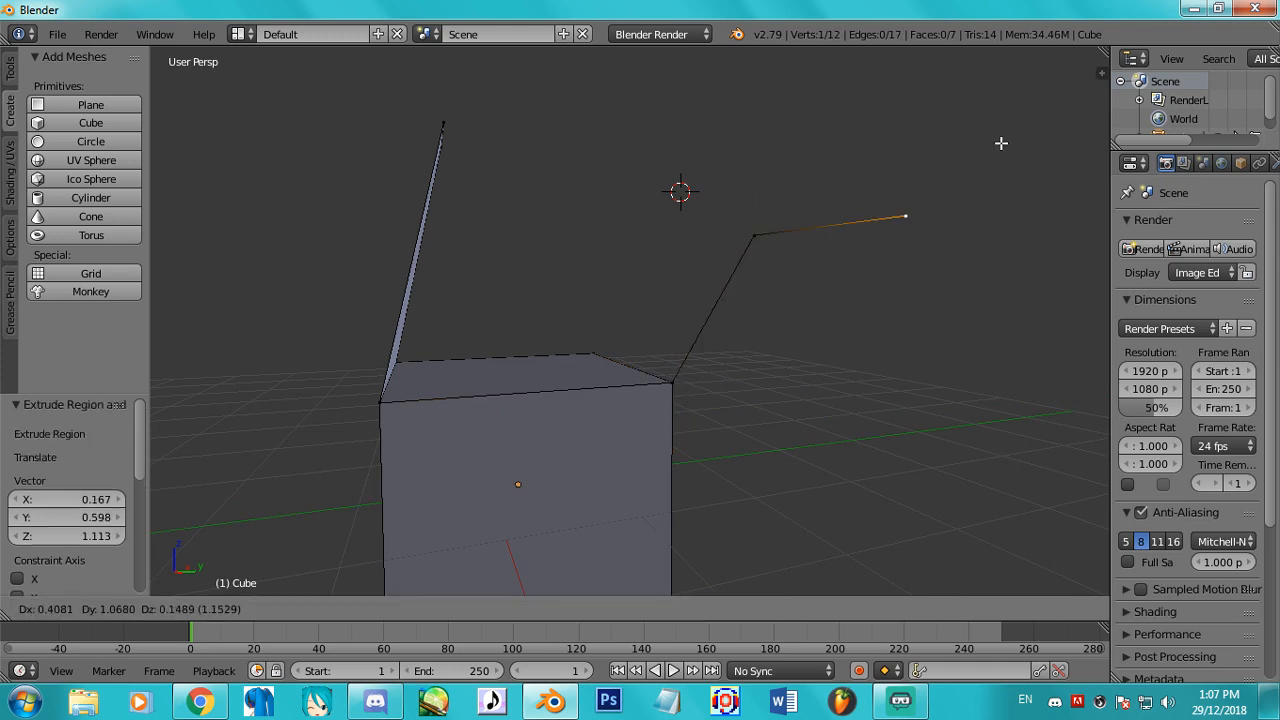
left_click(1002, 144)
key("e")
left_click(1078, 339)
key("e")
left_click(1010, 462)
key("e")
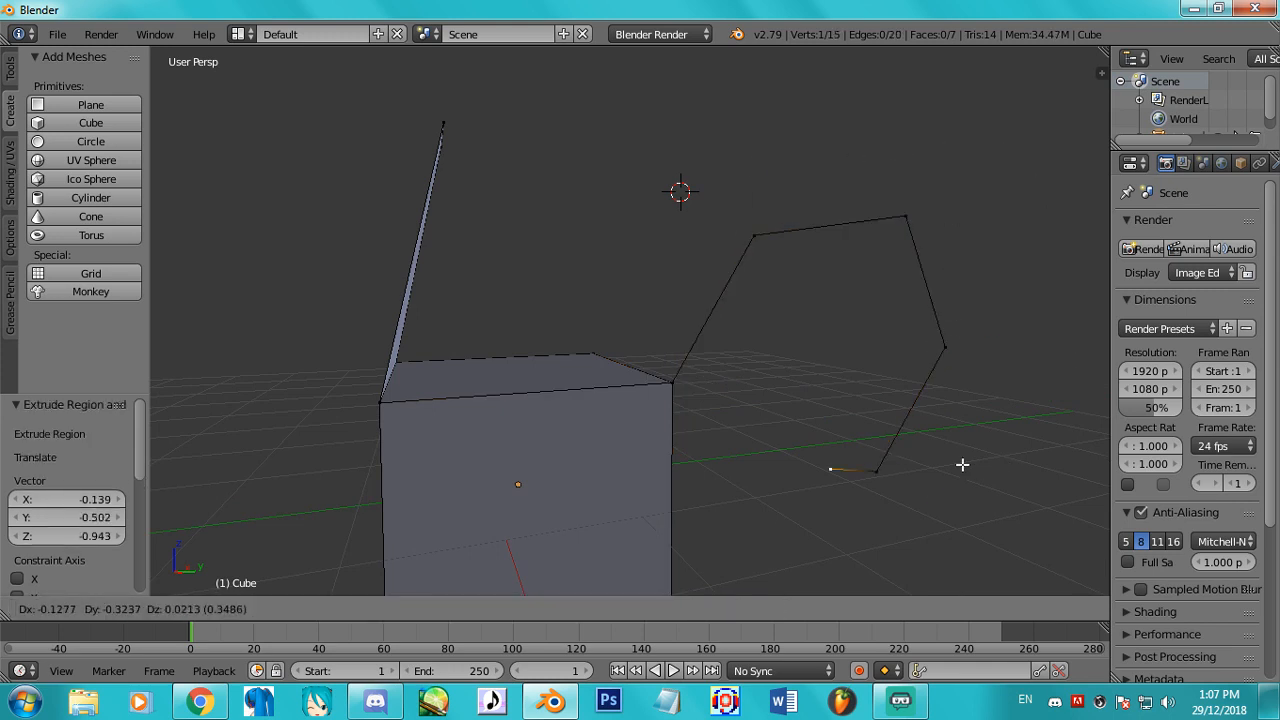
left_click(863, 452)
Undo the vertex extrusions, the edge scaling and the edge extrusion, back to the plain cube with nothing selected.
key("ctrl+z")
key("ctrl+z")
key("ctrl+z")
key("ctrl+z")
key("ctrl+z")
key("ctrl+z")
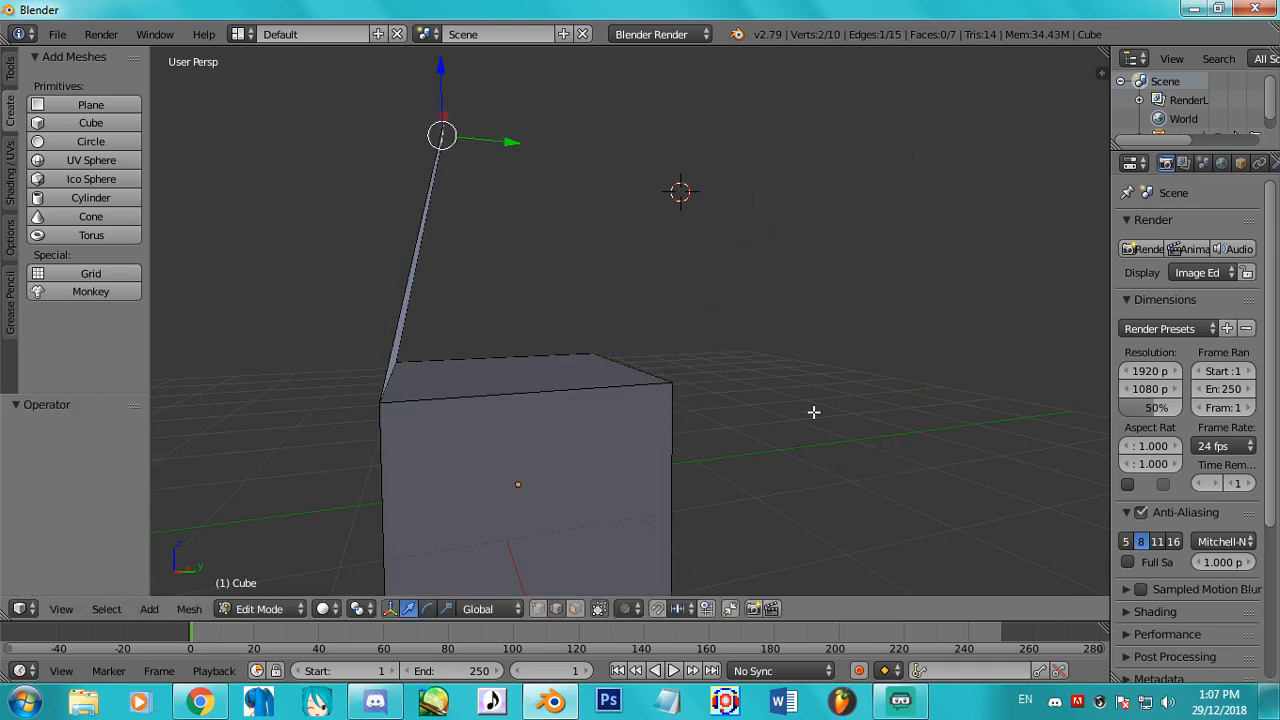
key("ctrl+z")
key("ctrl+z")
middle_click_drag(627, 412, 800, 399)
scroll(800, 399, "down", 3)
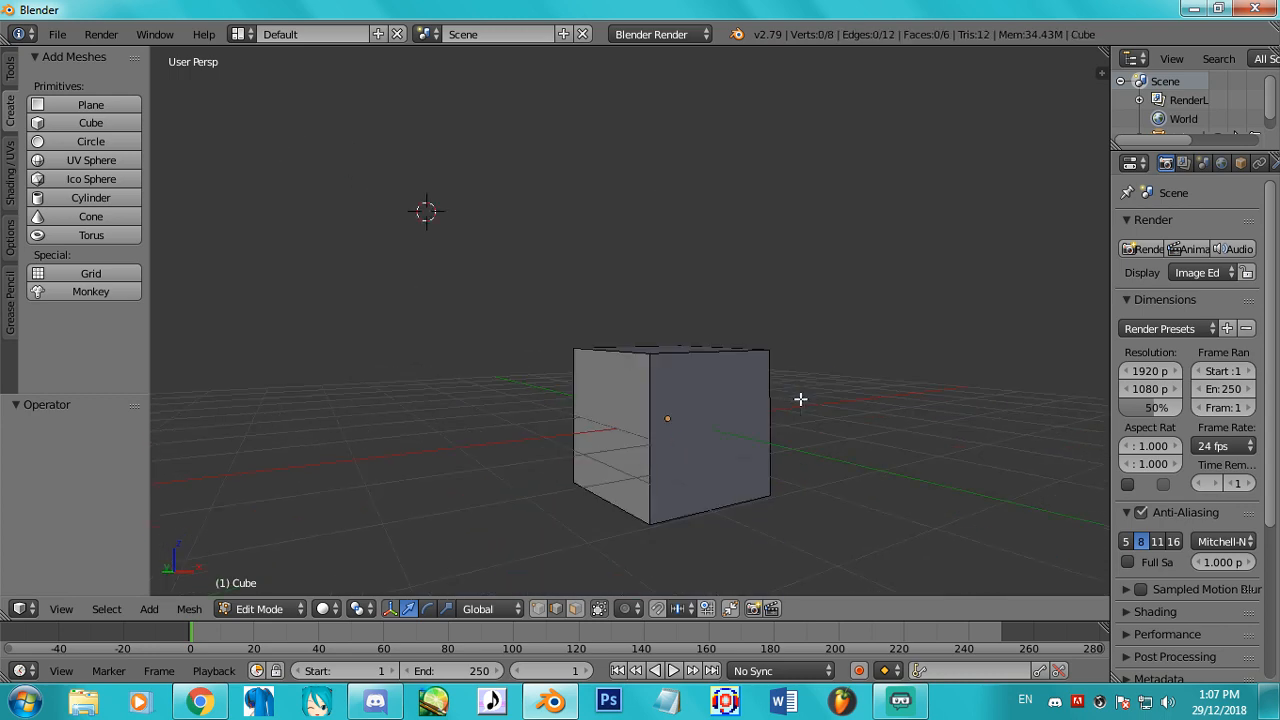
Examine the plain cube from several angles and distances.
middle_click_drag(815, 333, 666, 378)
middle_click_drag(716, 311, 445, 408, "shift")
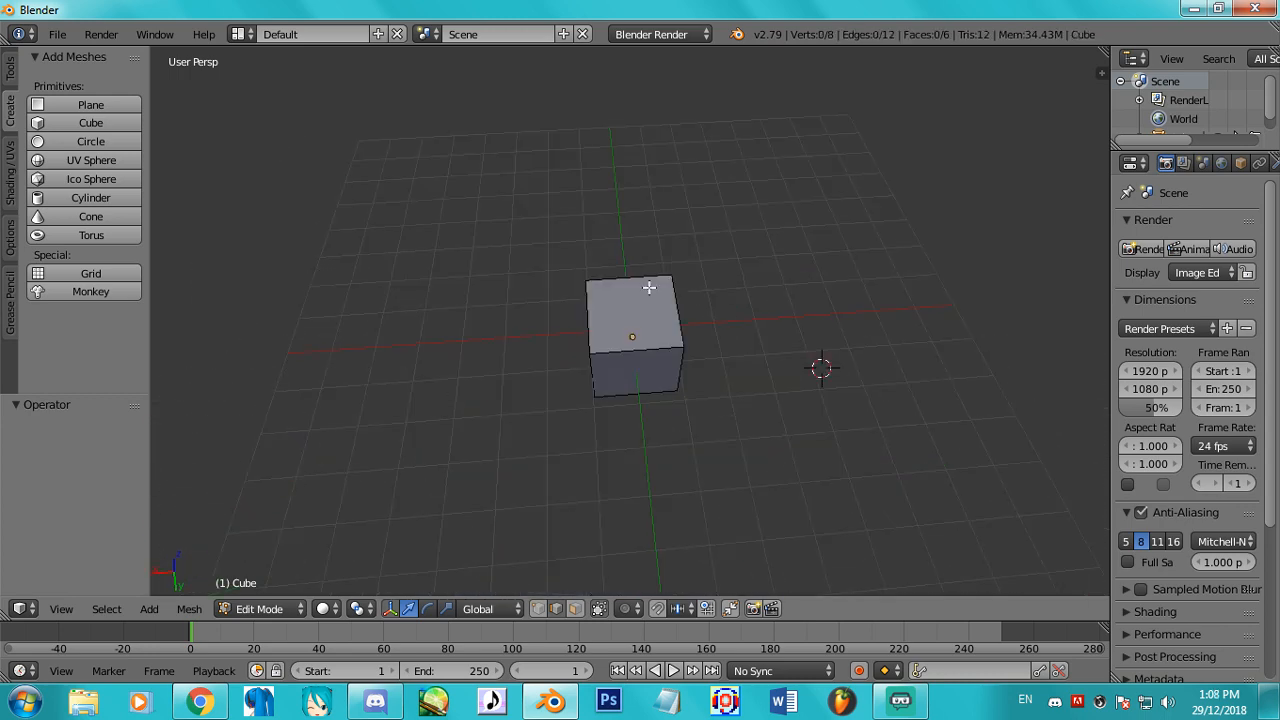
middle_click_drag(648, 287, 372, 225)
middle_click_drag(699, 396, 620, 297)
middle_click_drag(656, 386, 637, 224, "shift")
scroll(672, 336, "up", 2)
middle_click_drag(691, 298, 746, 354)
scroll(770, 294, "down", 1)
scroll(770, 294, "down", 3)
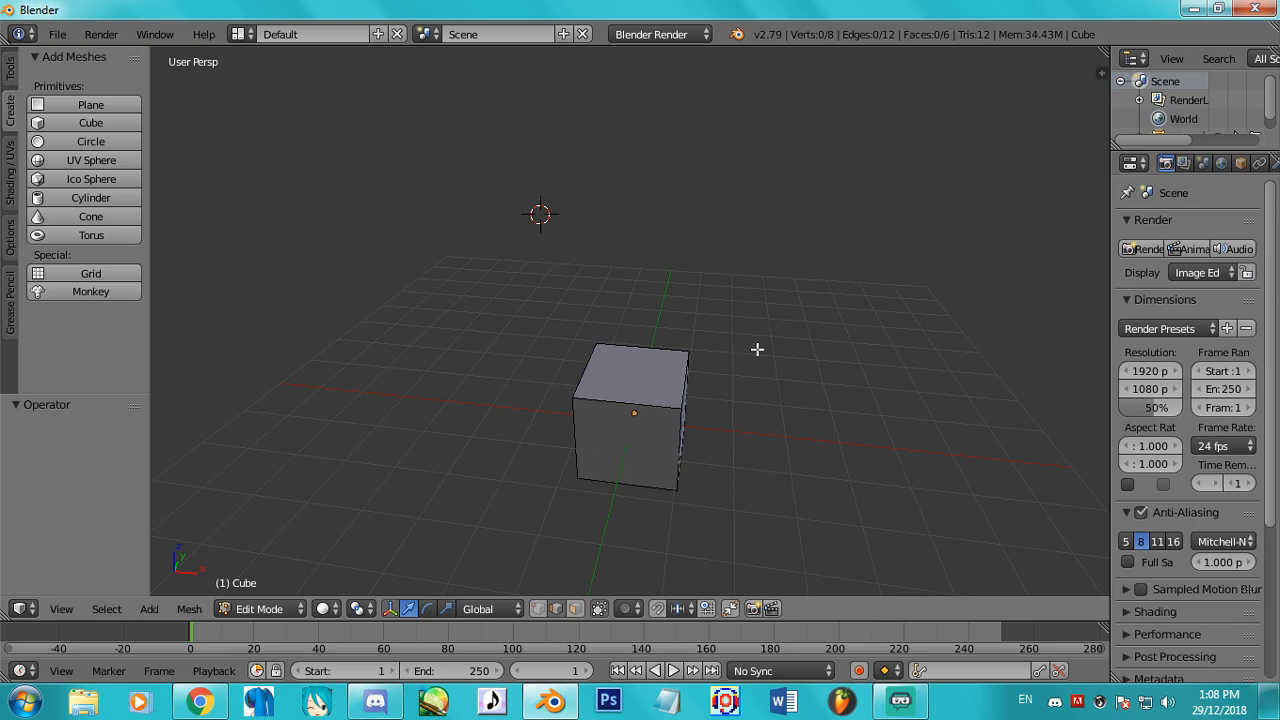
Select the two front upper corner vertices of the cube and merge them at their center.
scroll(757, 349, "up", 6)
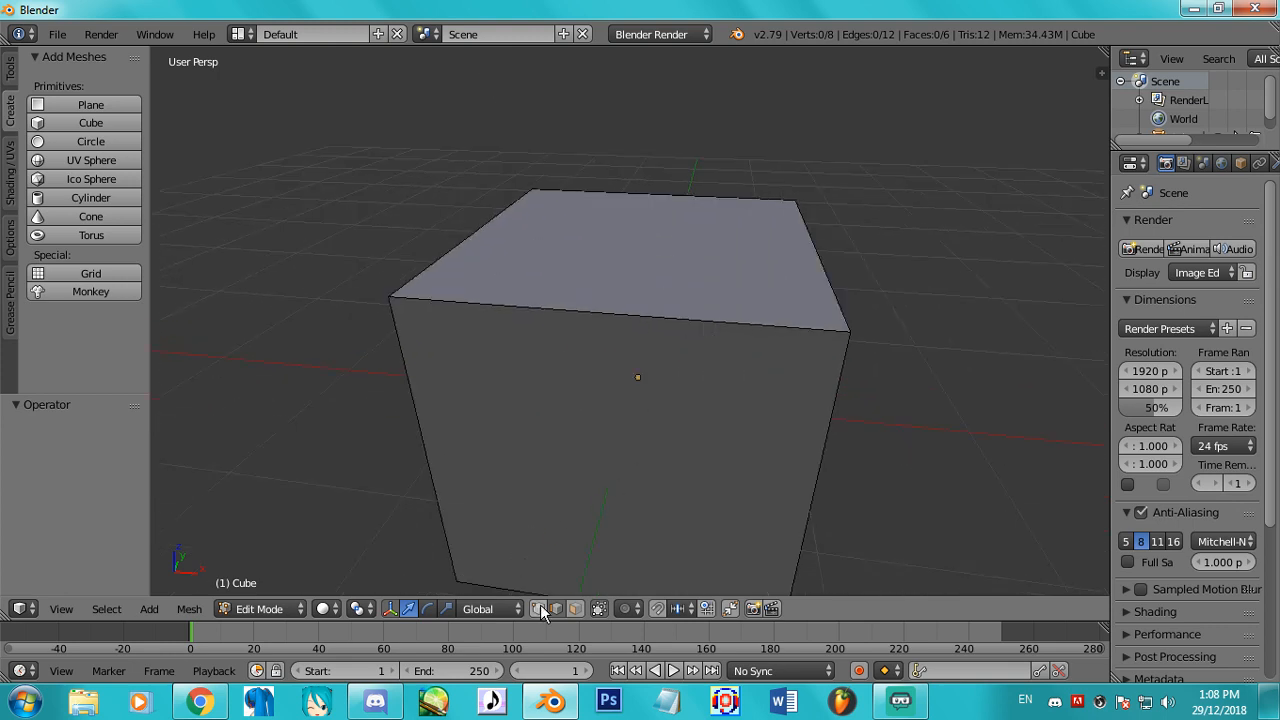
middle_click_drag(669, 389, 636, 402)
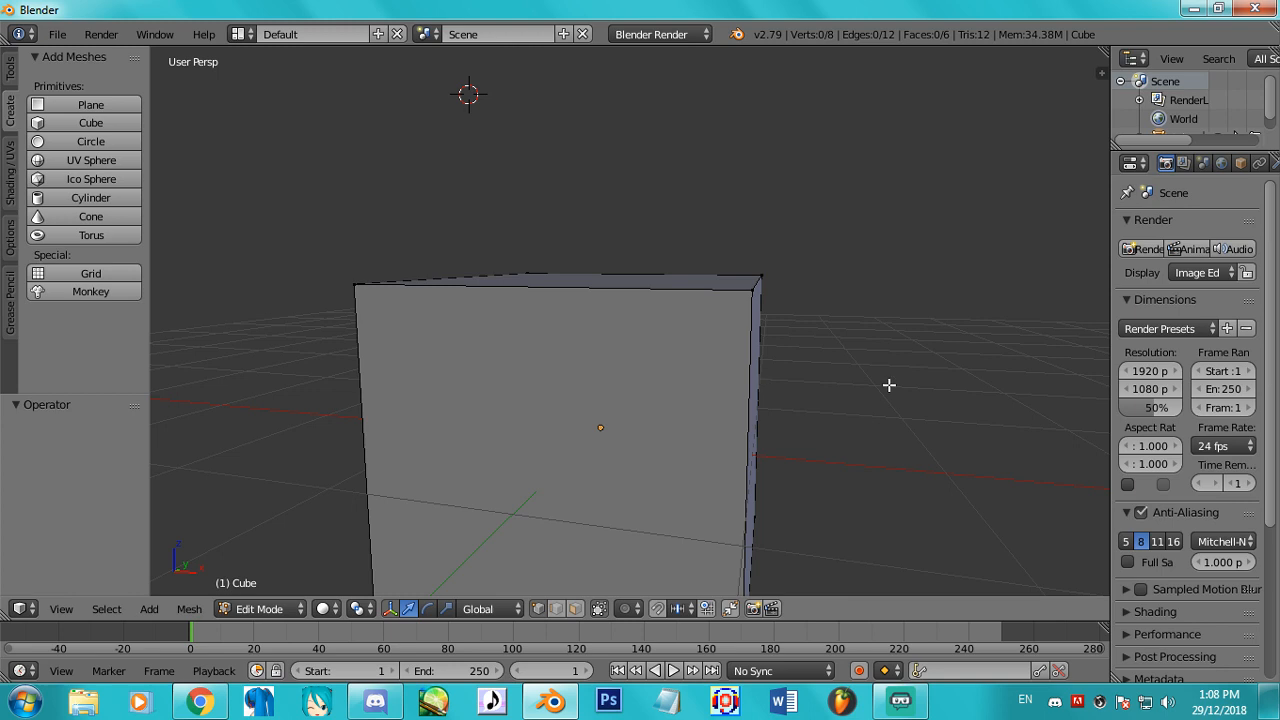
right_click(760, 299)
right_click(353, 272, "shift")
scroll(654, 260, "down", 4)
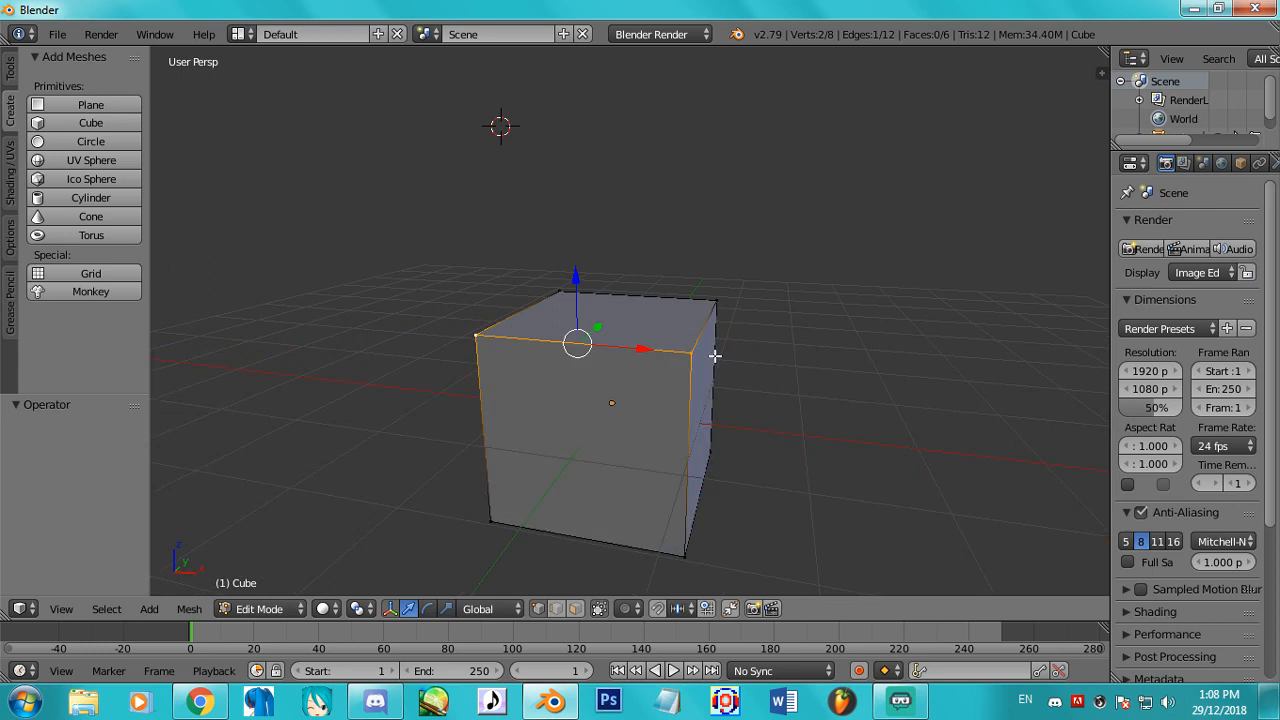
key("alt+m")
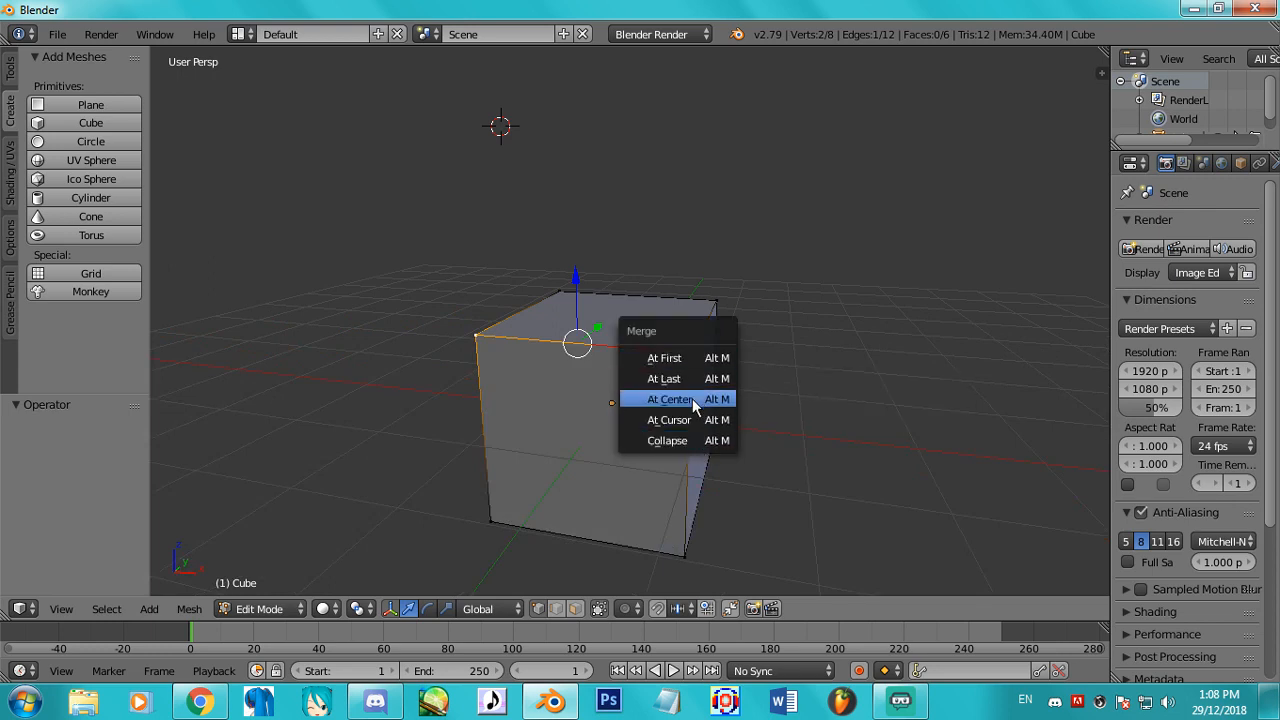
left_click(692, 399)
middle_click_drag(691, 397, 695, 313)
middle_click_drag(564, 256, 603, 297, "shift")
scroll(603, 297, "up", 5)
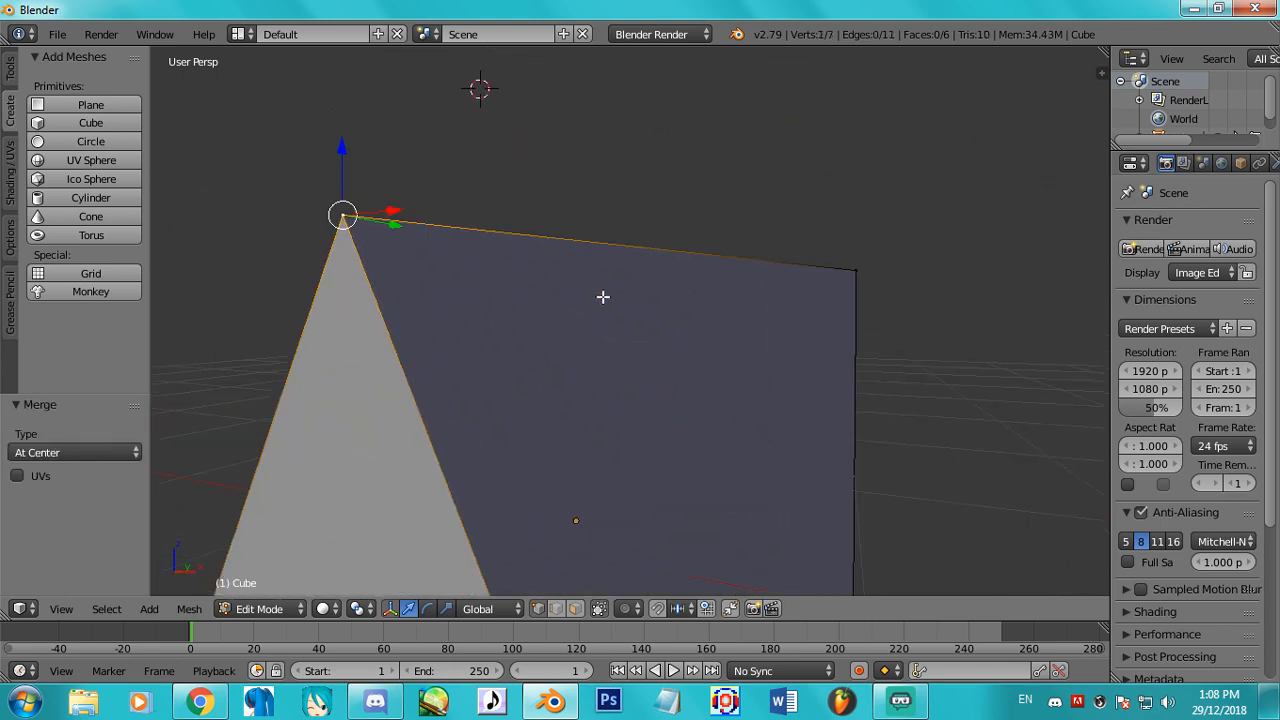
middle_click_drag(455, 255, 571, 303, "shift")
Undo the merge of the two upper corner vertices.
key("ctrl+z")
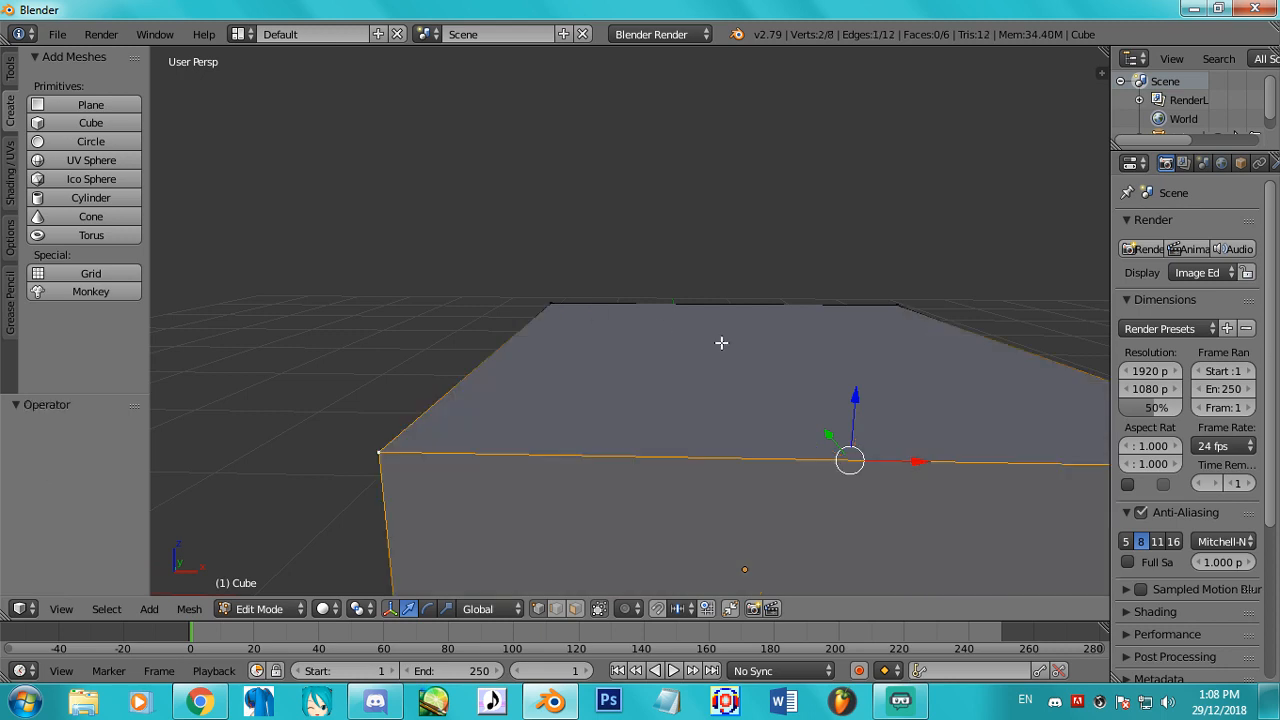
scroll(836, 343, "down", 3)
middle_click_drag(836, 343, 763, 346, "shift")
Switch to Object Mode and duplicate the cube, offset by about 2.221 in X, 0.480 in Y and 1.974 in Z.
key("Tab")
scroll(764, 345, "down", 4)
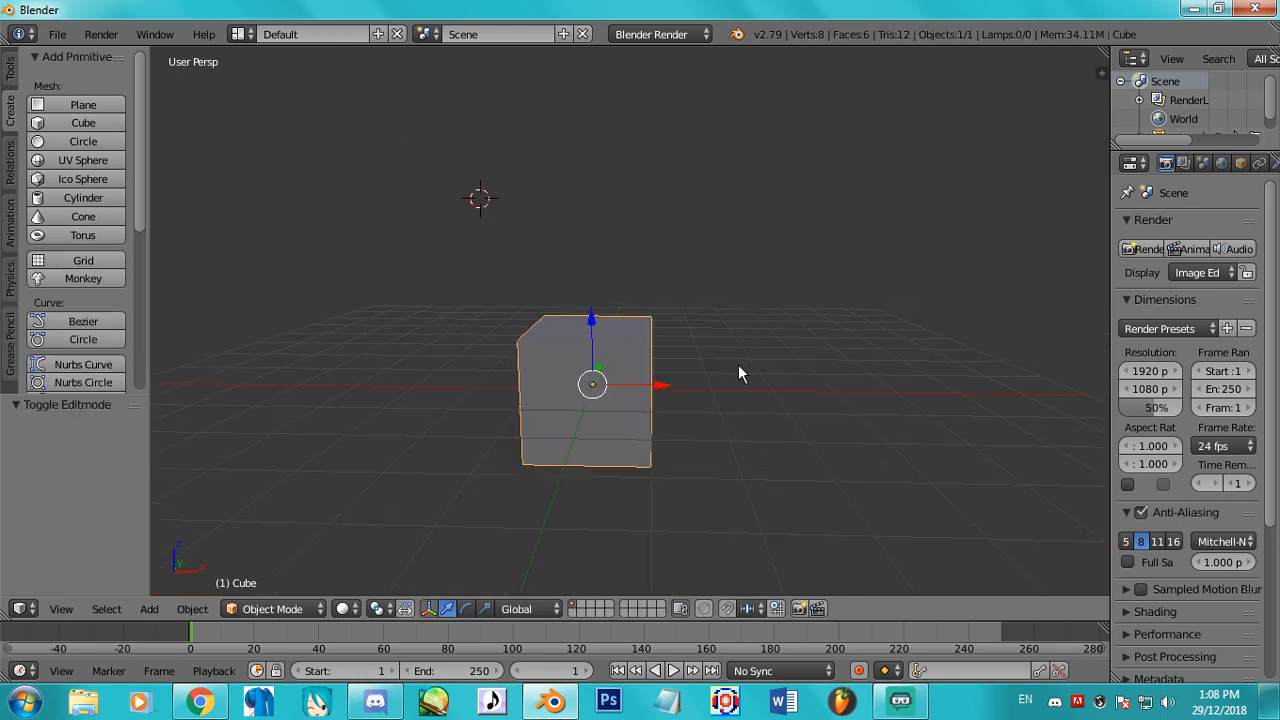
key("shift+d")
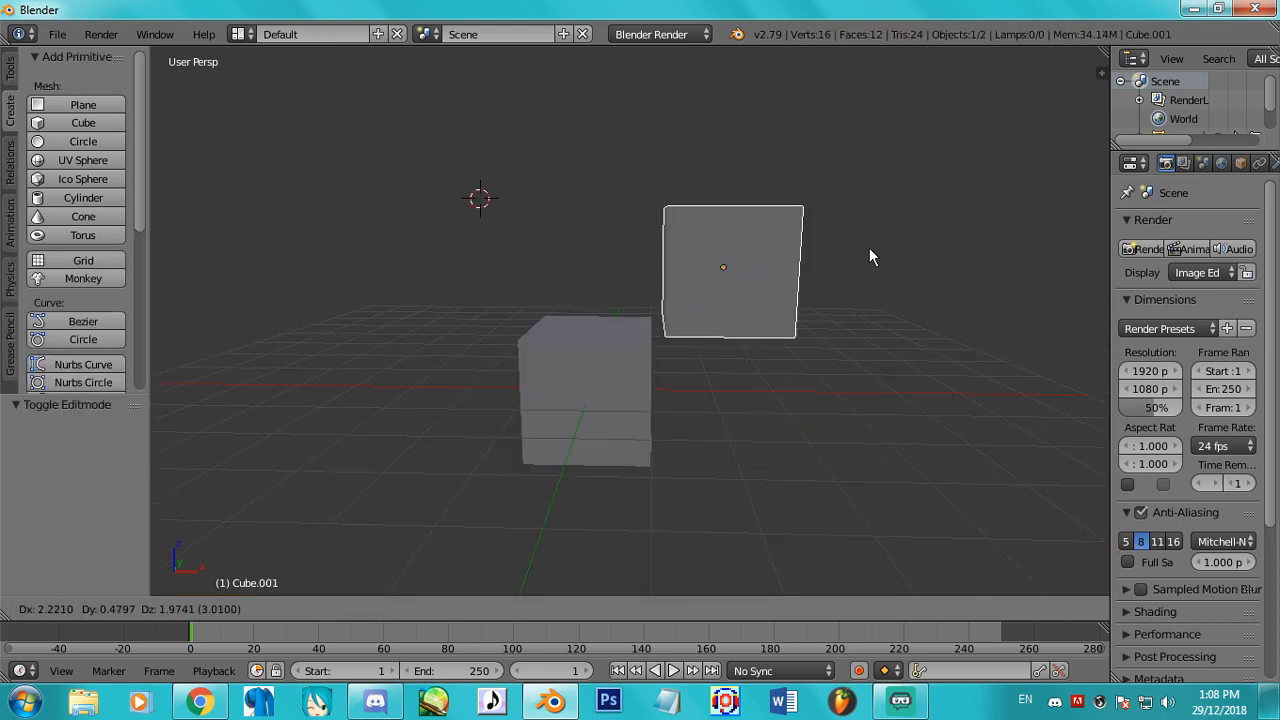
left_click(869, 250)
Add the original cube to the selection, and select the duplicate on its own as a separate object.
right_click(586, 390, "shift")
mouse_move(724, 316)
middle_mouse_down()
mouse_move(560, 377)
mouse_move(734, 335)
middle_mouse_up()
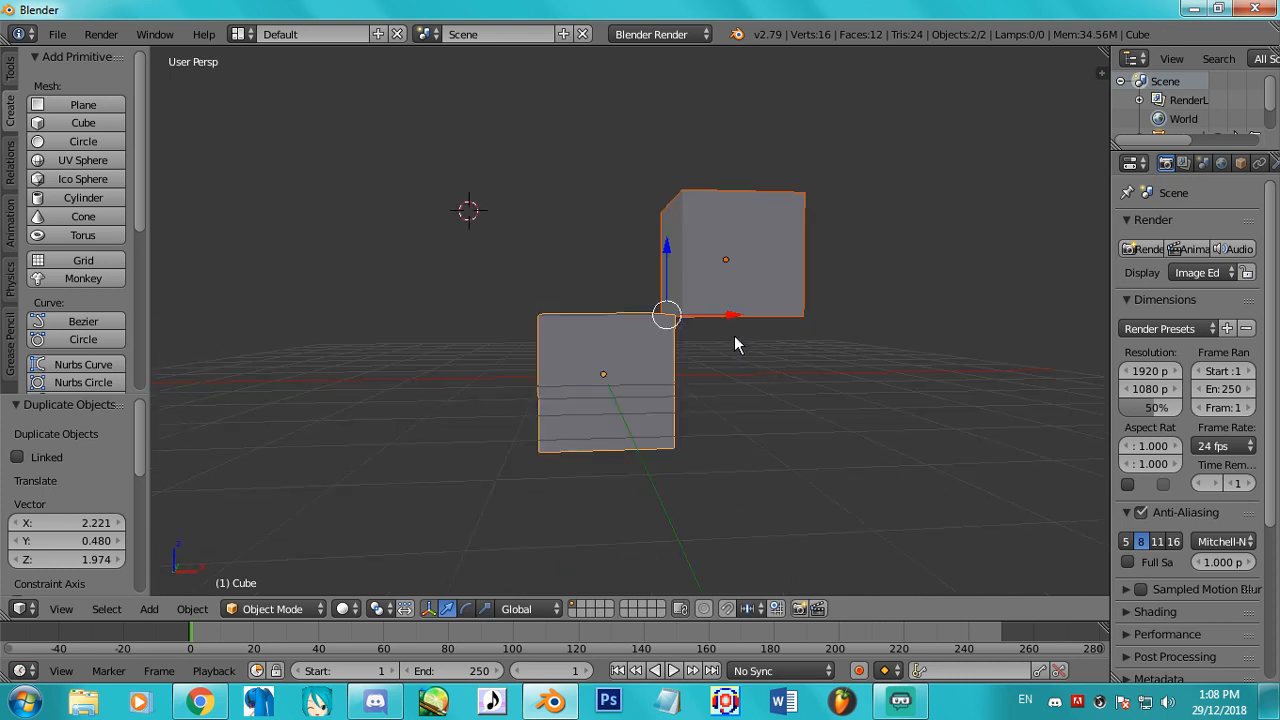
right_click(804, 303)
middle_click_drag(804, 303, 818, 379)
Undo the cube's duplication and go one more step back in the edit history.
key("ctrl+z")
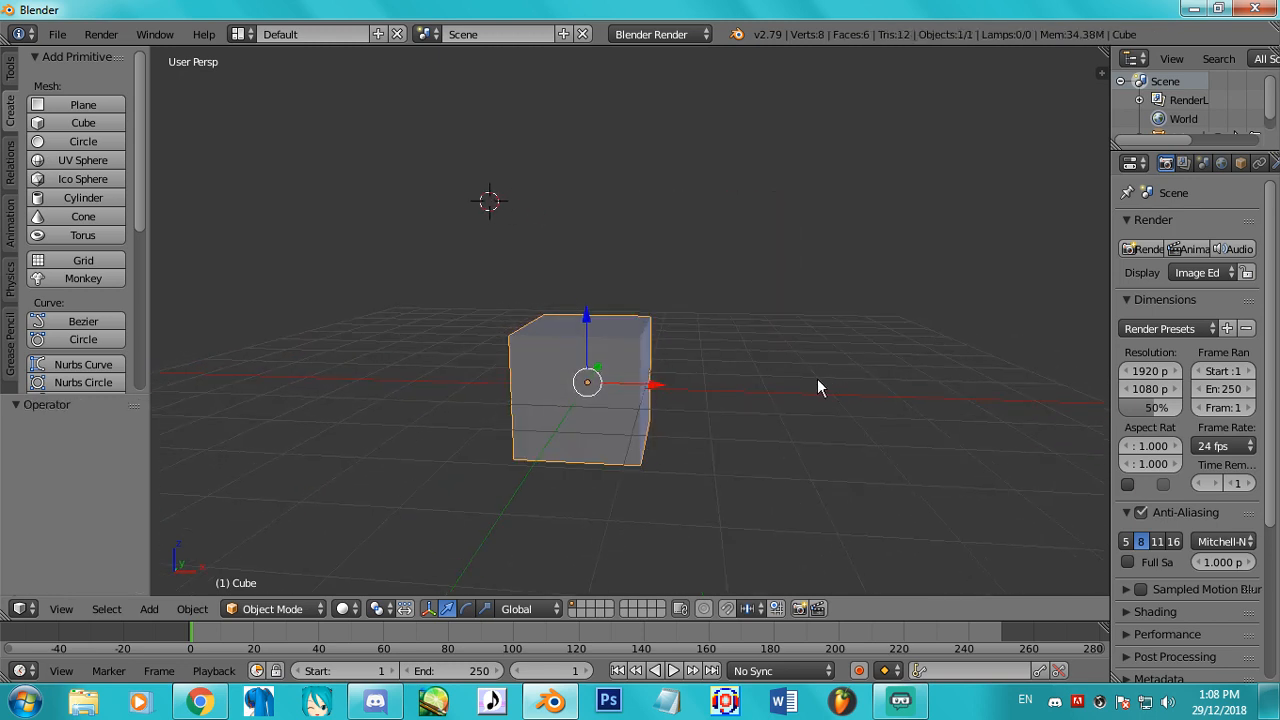
middle_click_drag(718, 397, 750, 391)
key("ctrl+z")
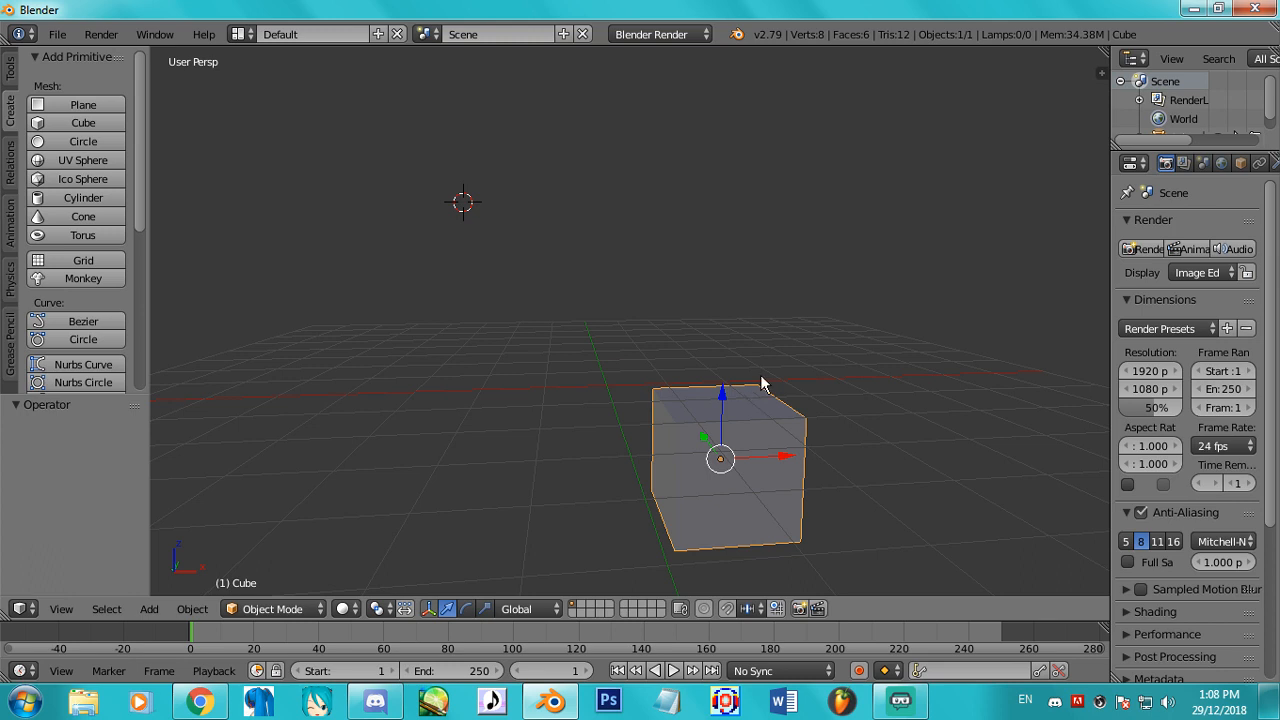
middle_click_drag(818, 307, 794, 294)
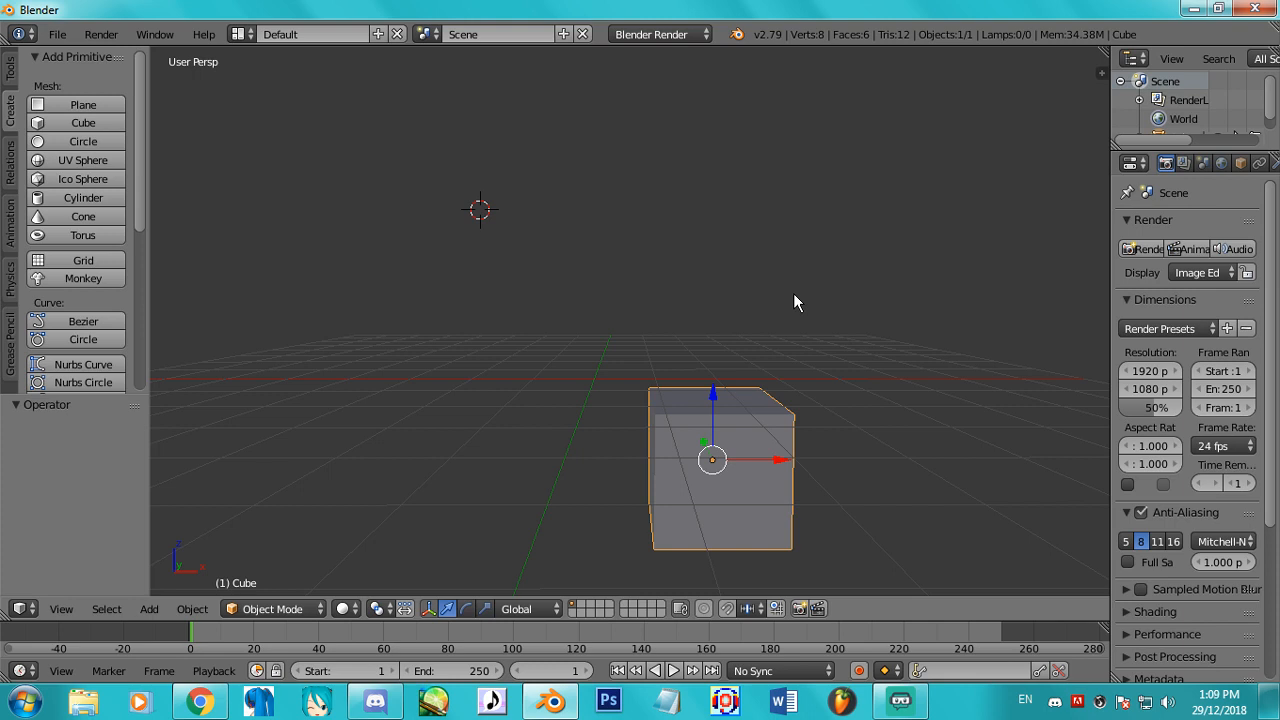
Clear the cube's location so it sits at the world origin.
key("alt+g")
middle_click_drag(793, 302, 600, 330)
scroll(600, 330, "down", 2)
middle_click_drag(665, 303, 629, 372, "shift")
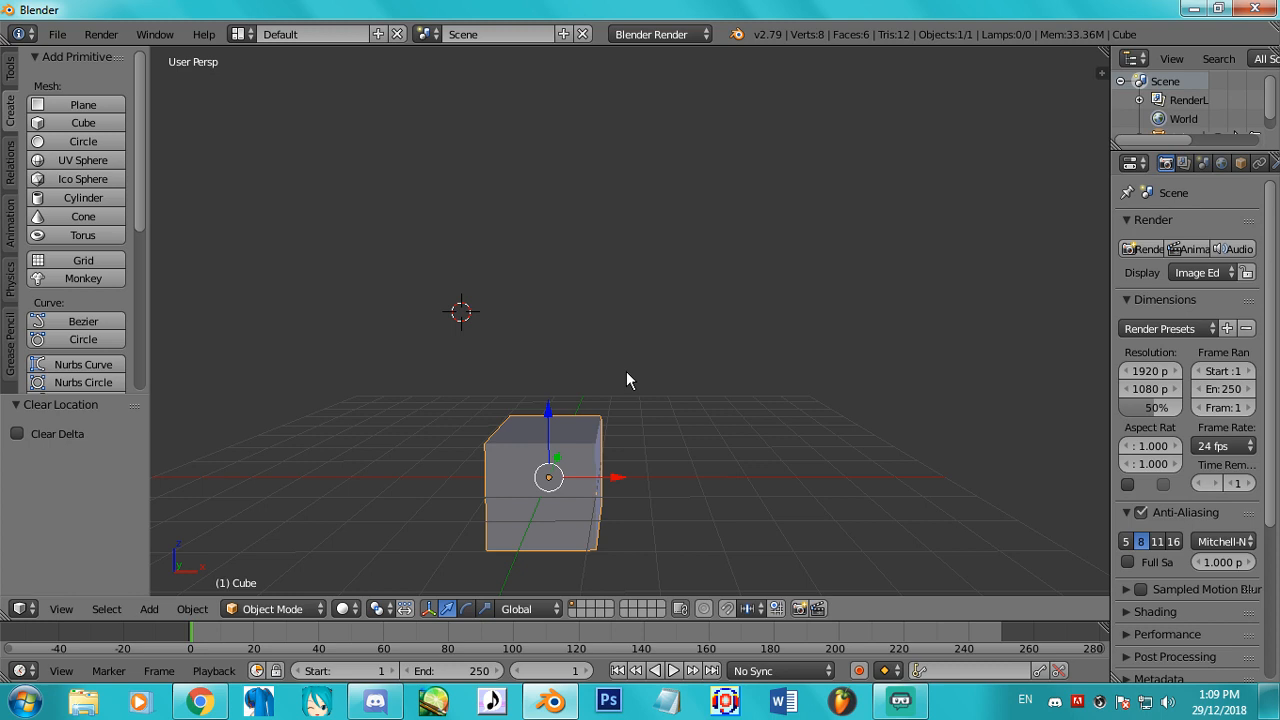
scroll(627, 373, "up", 2)
middle_click_drag(627, 373, 643, 291, "shift")
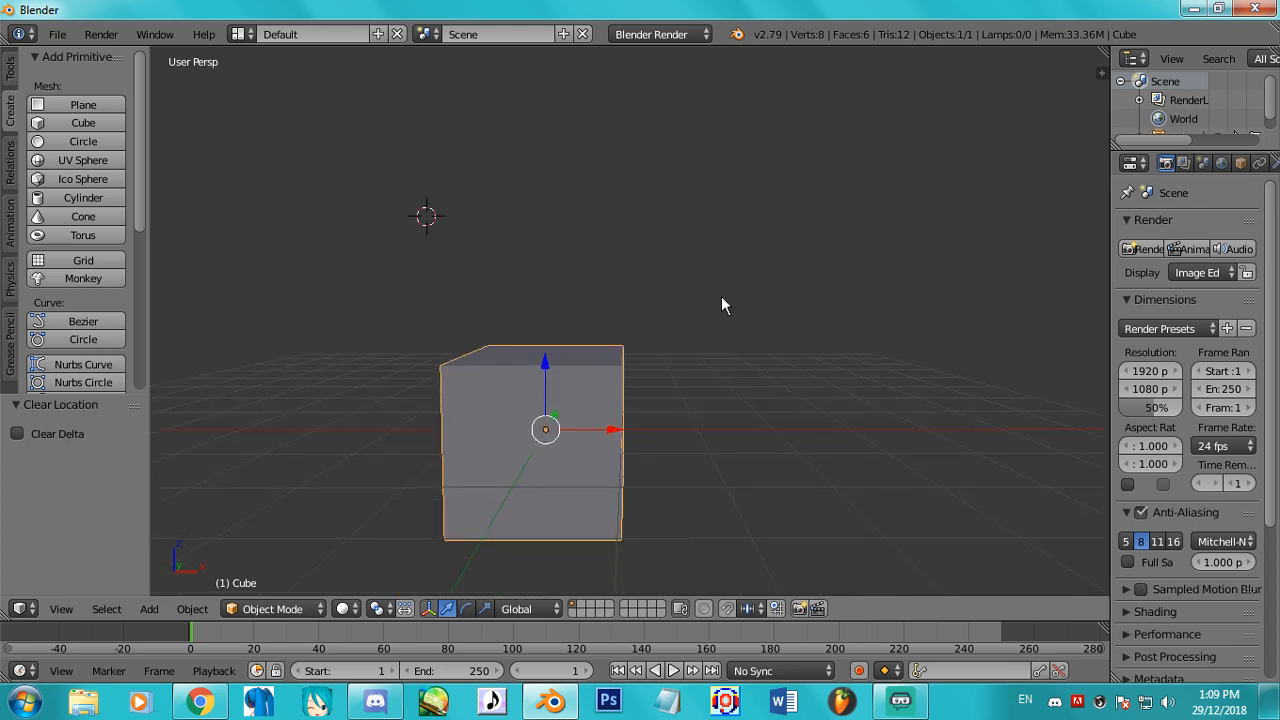
middle_click_drag(694, 360, 615, 358)
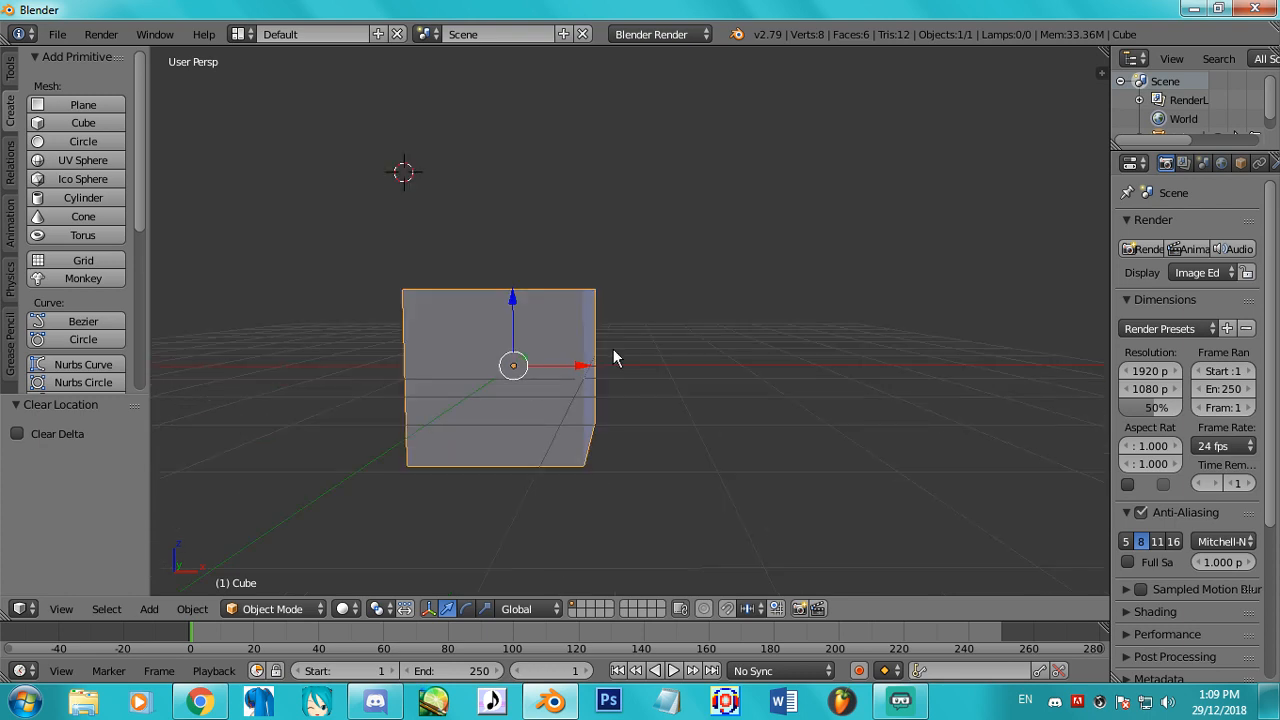
Duplicate the cube by about 3.276 in X, 0.138 in Y and 2.332 in Z, delete the duplicate and reselect the original.
key("shift+d")
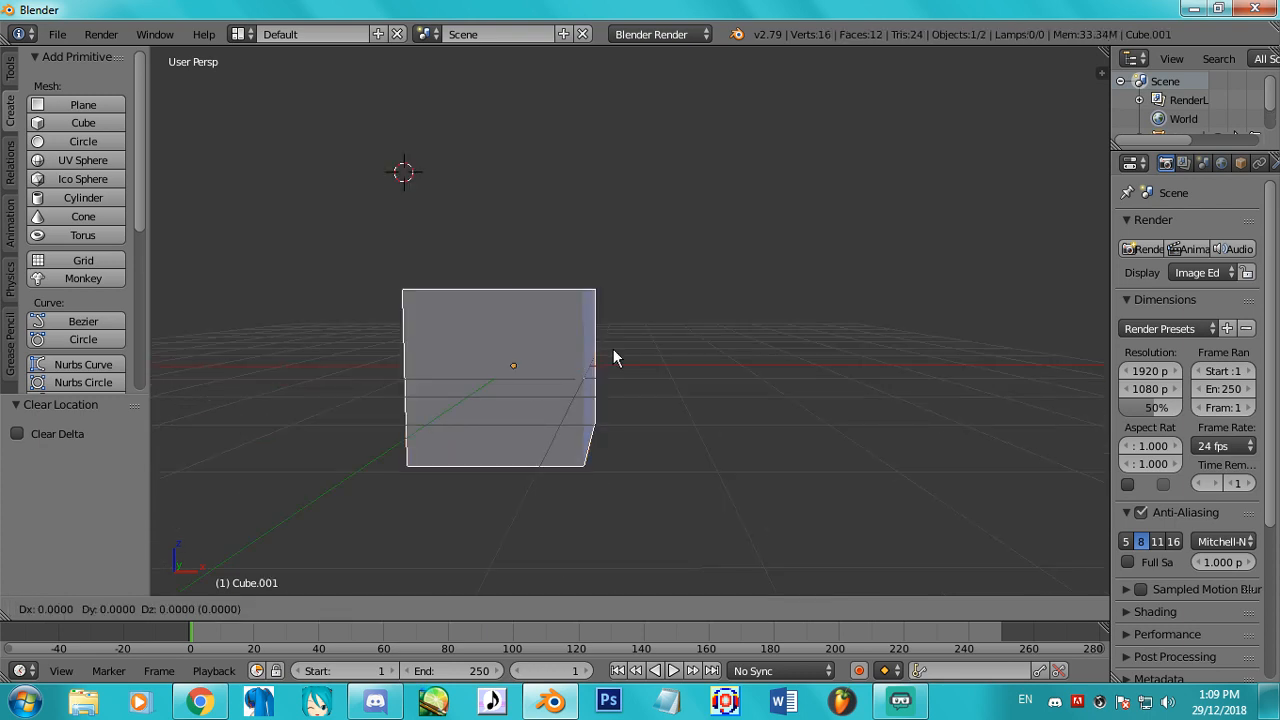
left_click(865, 180)
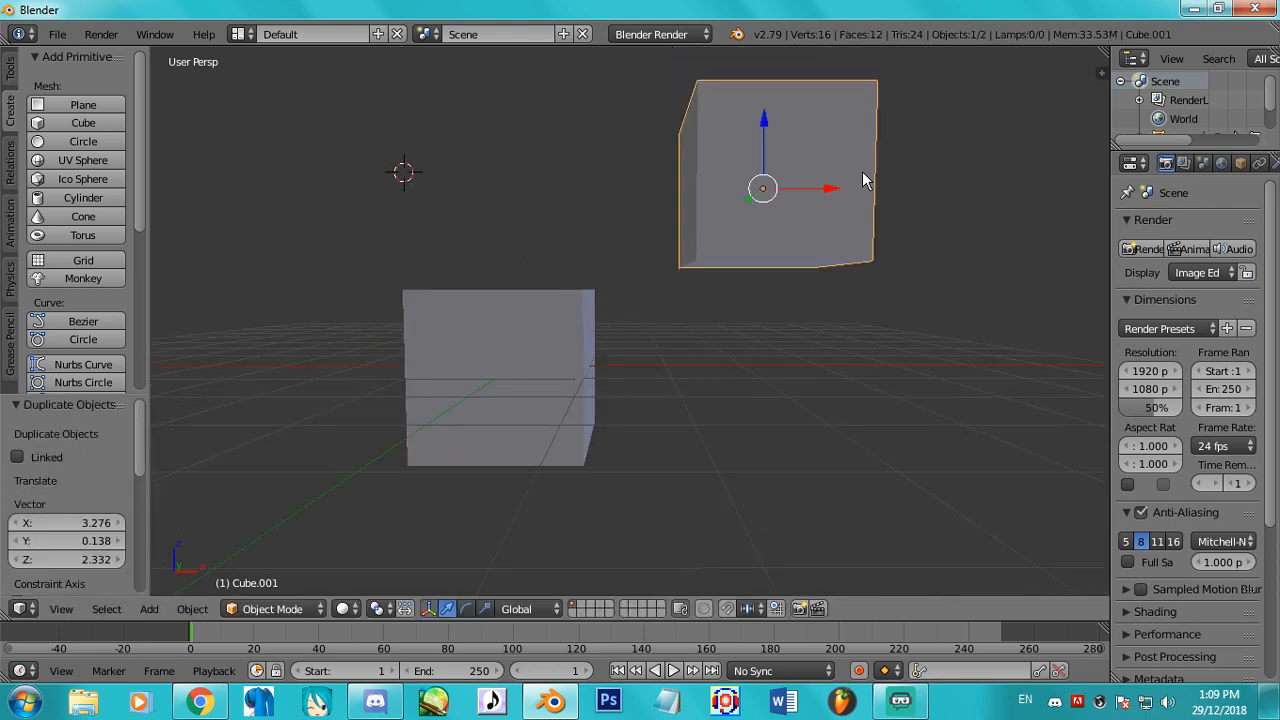
middle_click_drag(865, 180, 849, 342)
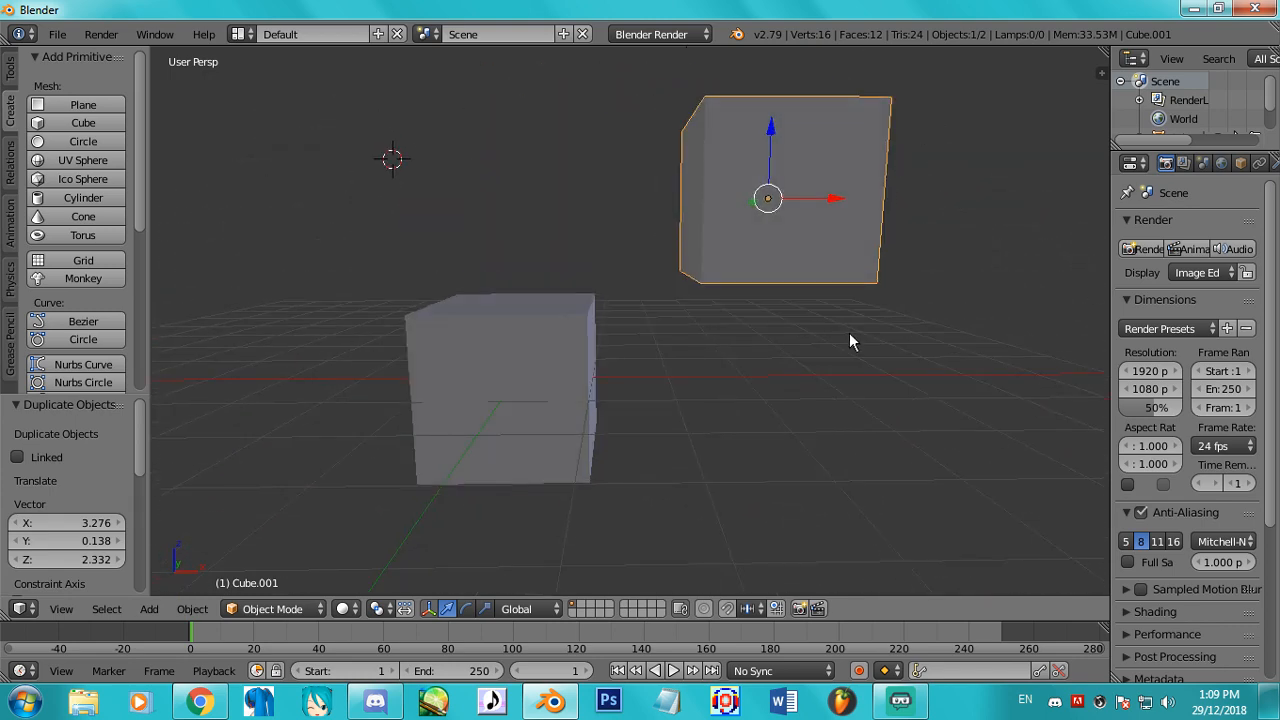
key("Delete")
right_click(427, 357)
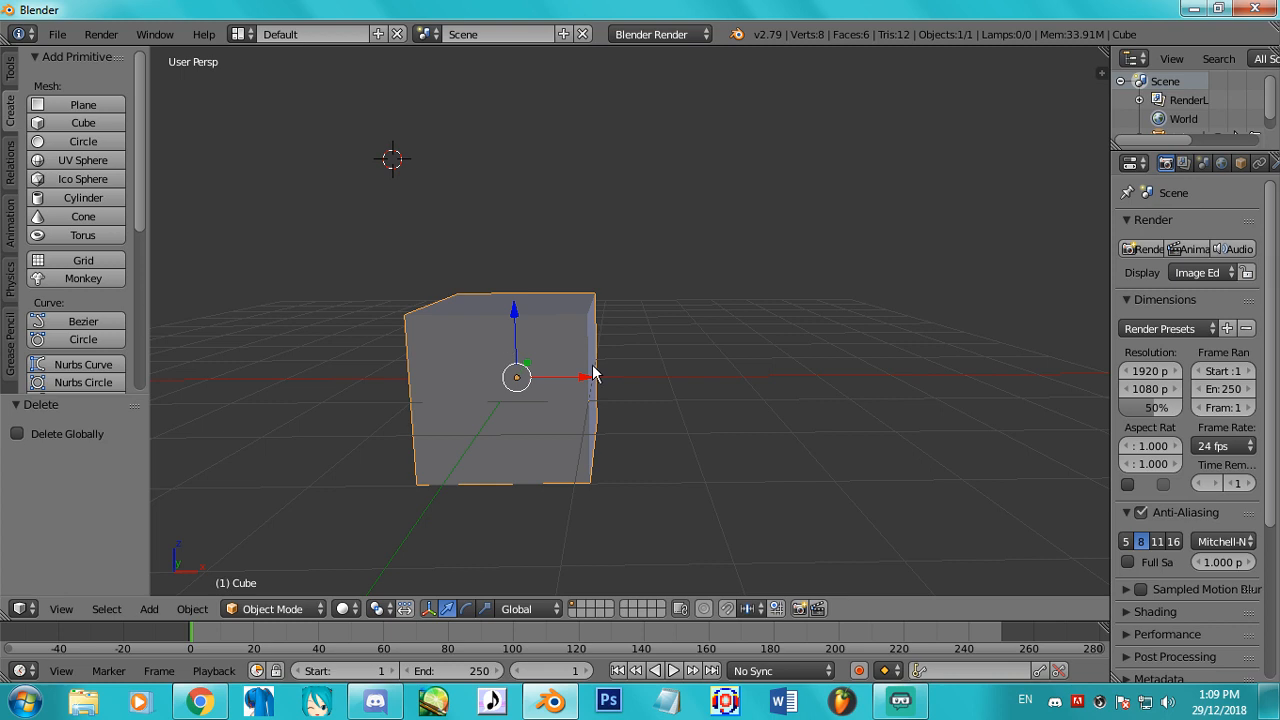
Enter Edit Mode and duplicate the whole cube mesh by about 3.227 in X, 0.265 in Y and 2.010 in Z.
key("Tab")
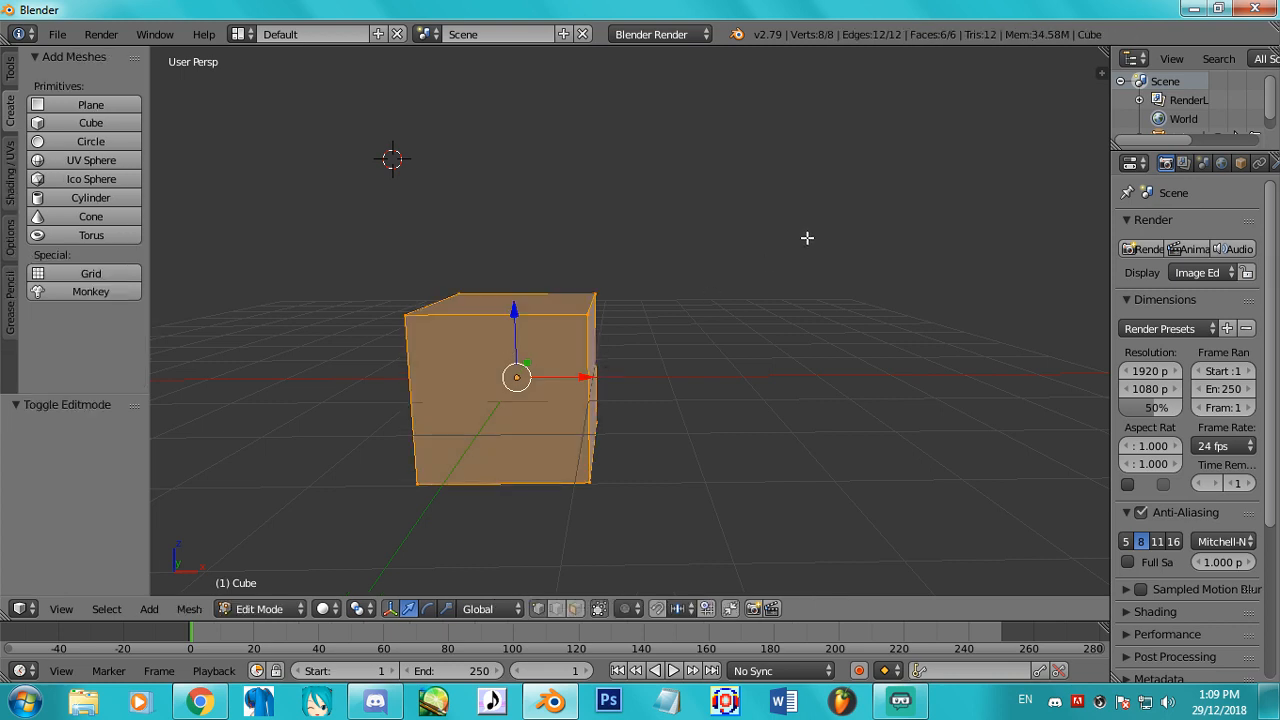
key("shift+d")
left_click(877, 152)
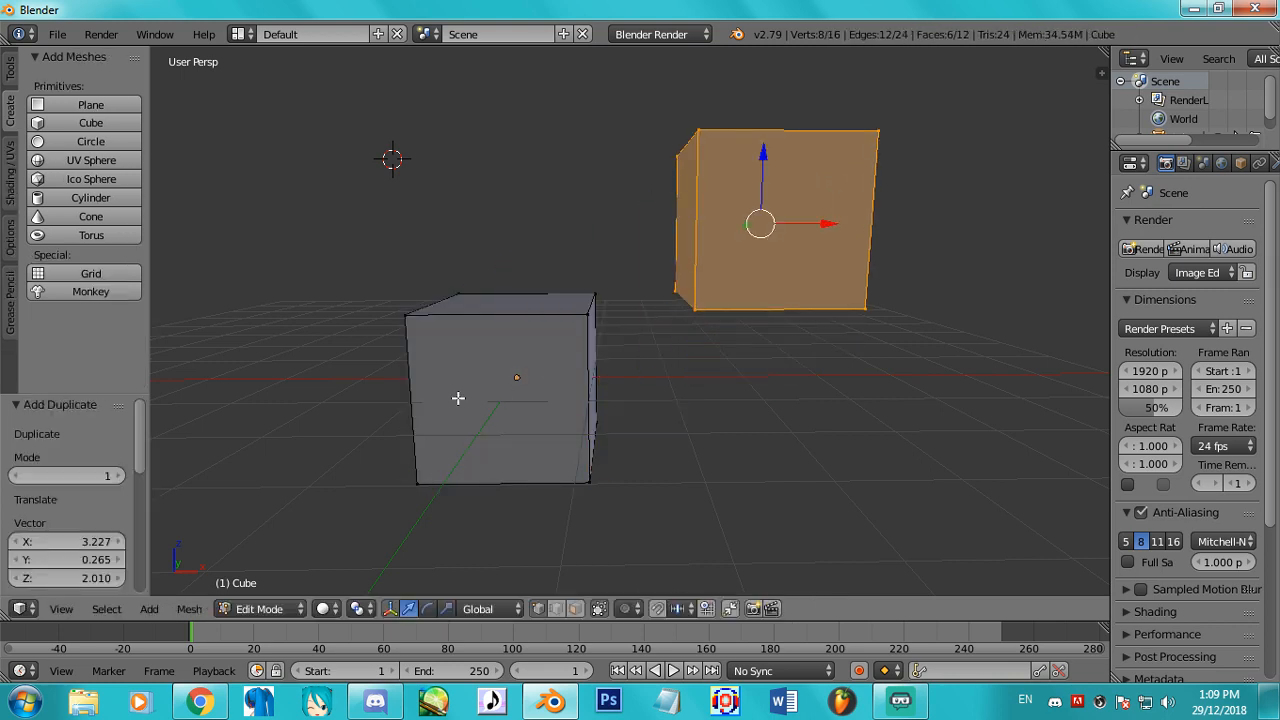
Select corner vertices around the two cubes in the same mesh, ending on the duplicate's lower front corner vertex.
right_click(608, 314)
right_click(700, 330)
right_click(660, 303)
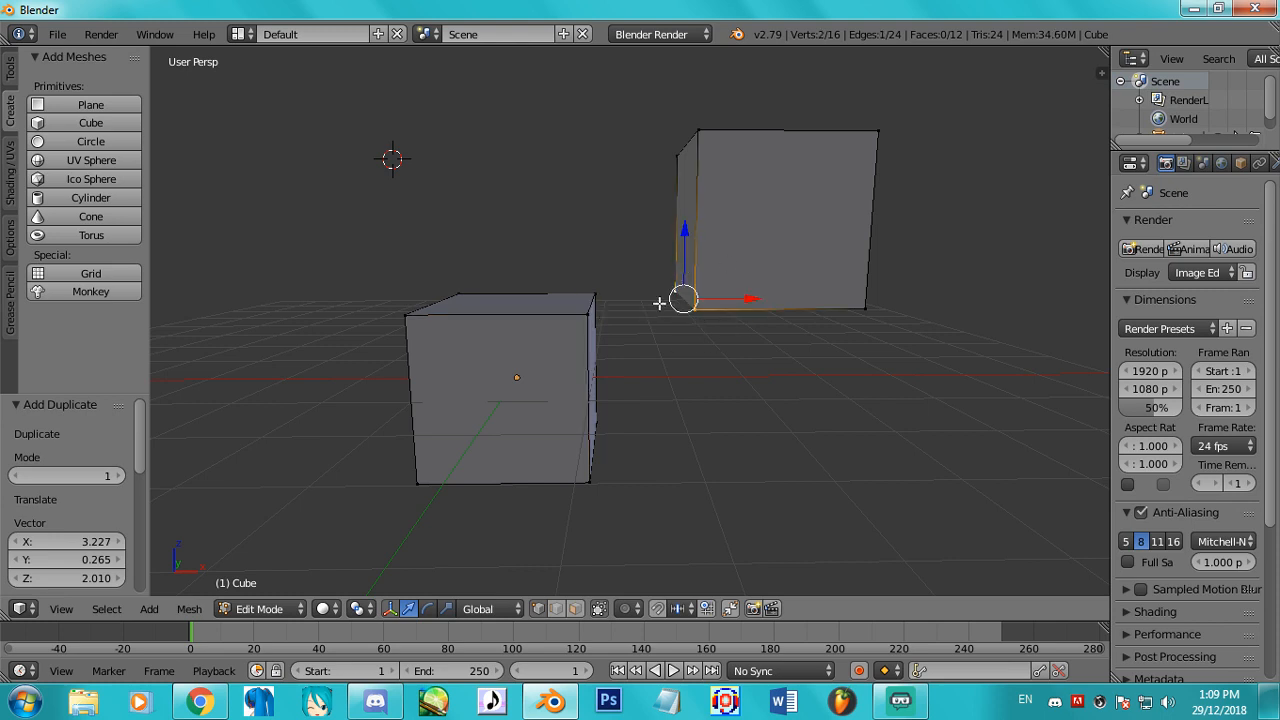
right_click(720, 304)
middle_click_drag(774, 231, 734, 261)
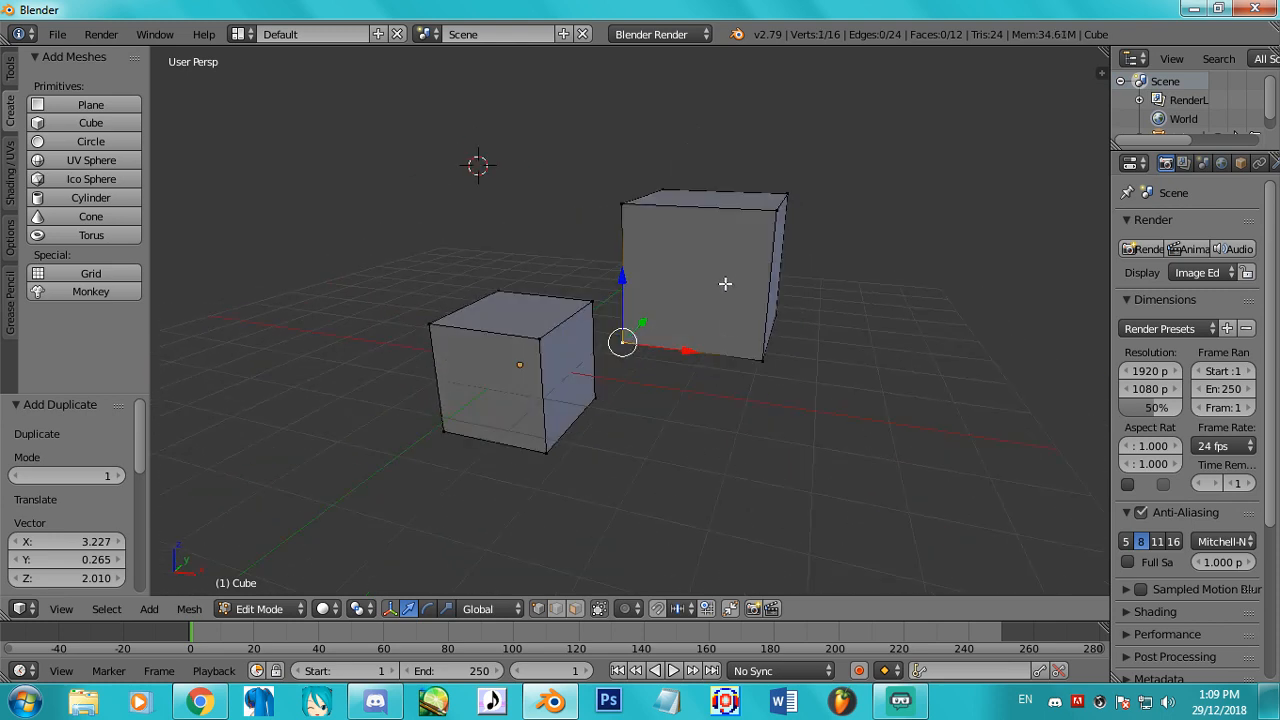
Select all linked geometry of the duplicate cube, separate the selection into its own object, and return to Object Mode.
key("l")
middle_click_drag(639, 194, 774, 261)
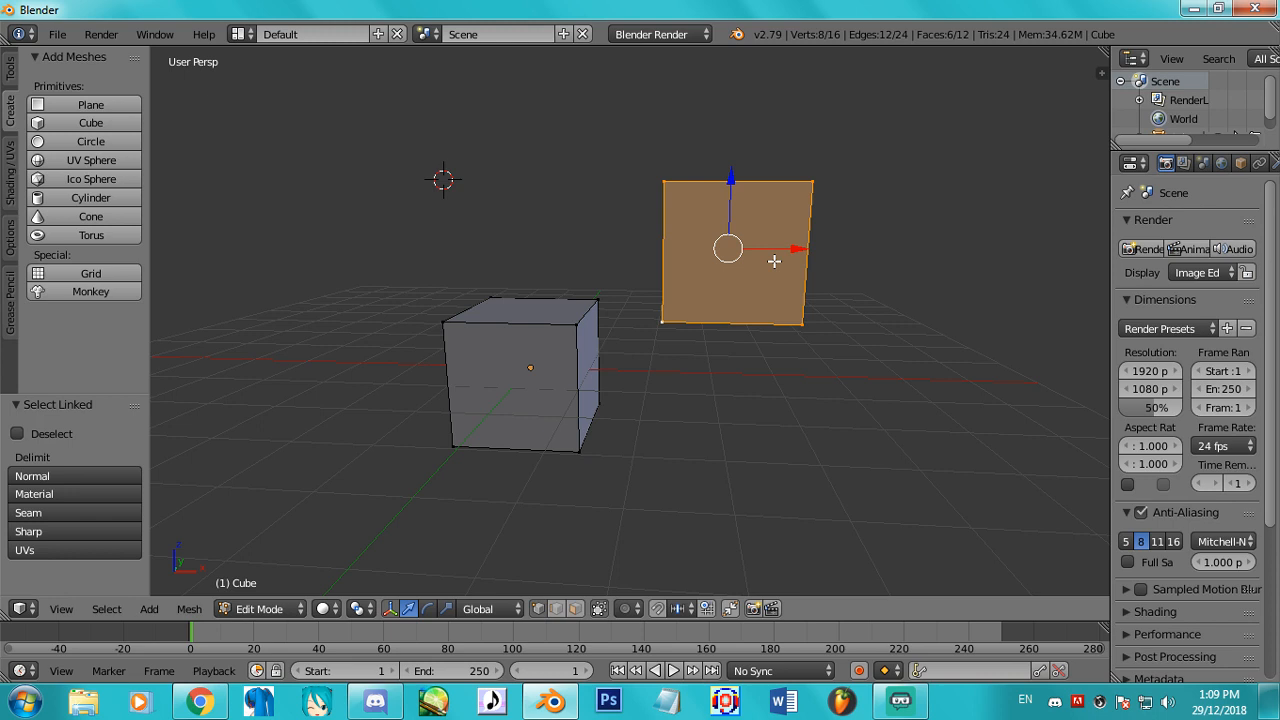
key("p")
left_click(726, 263)
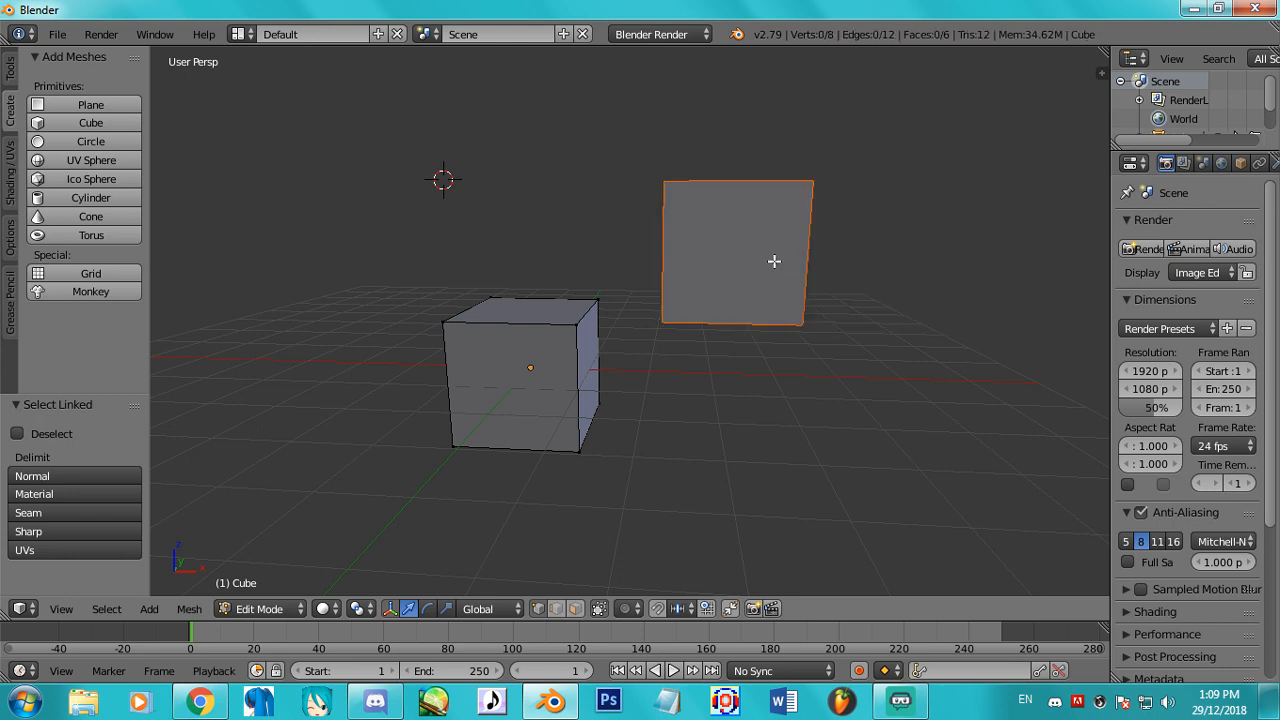
key("Tab")
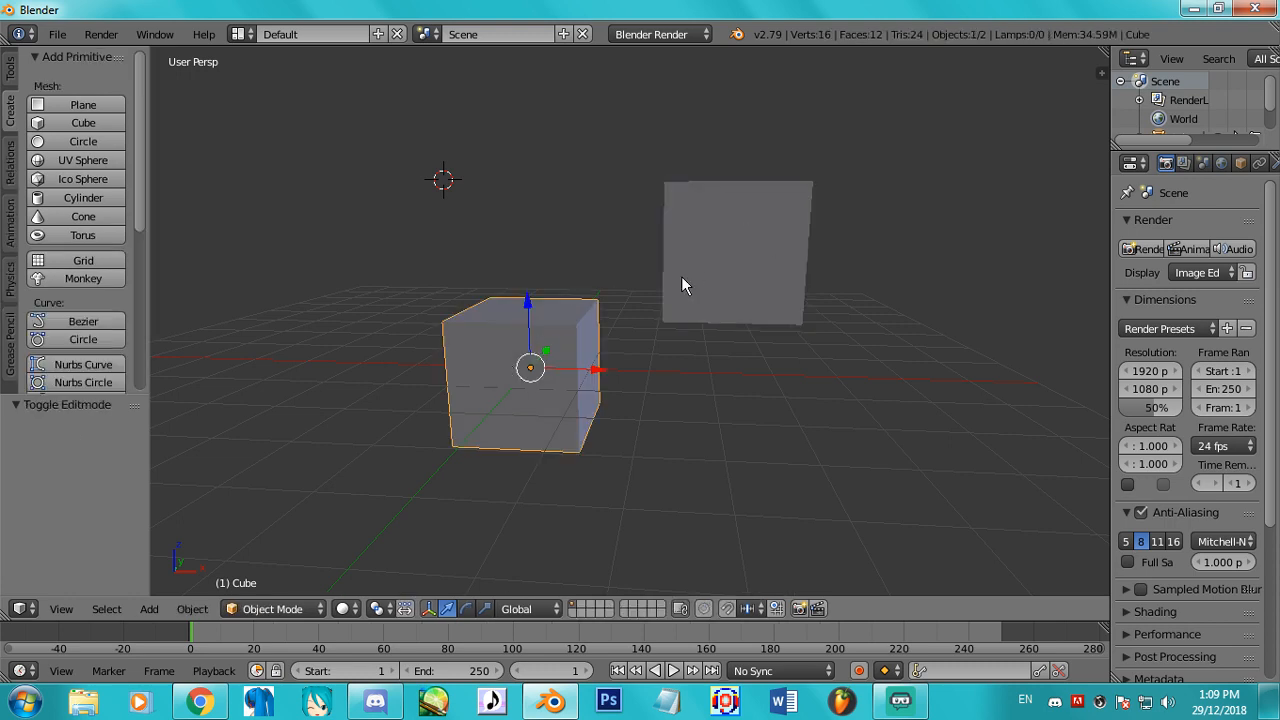
Delete the separated cube object and select the original cube.
right_click(748, 238)
key("x")
left_click(748, 237)
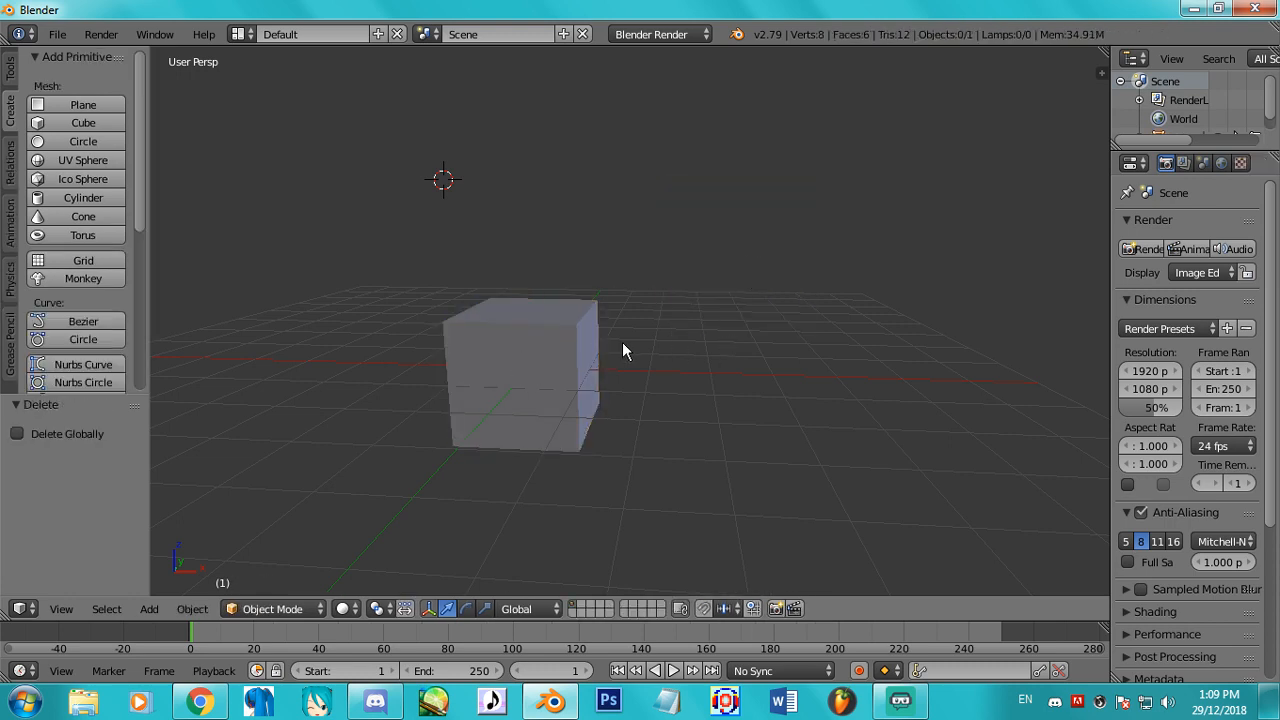
middle_click_drag(622, 342, 491, 343)
right_click(491, 343)
middle_click_drag(689, 302, 637, 367)
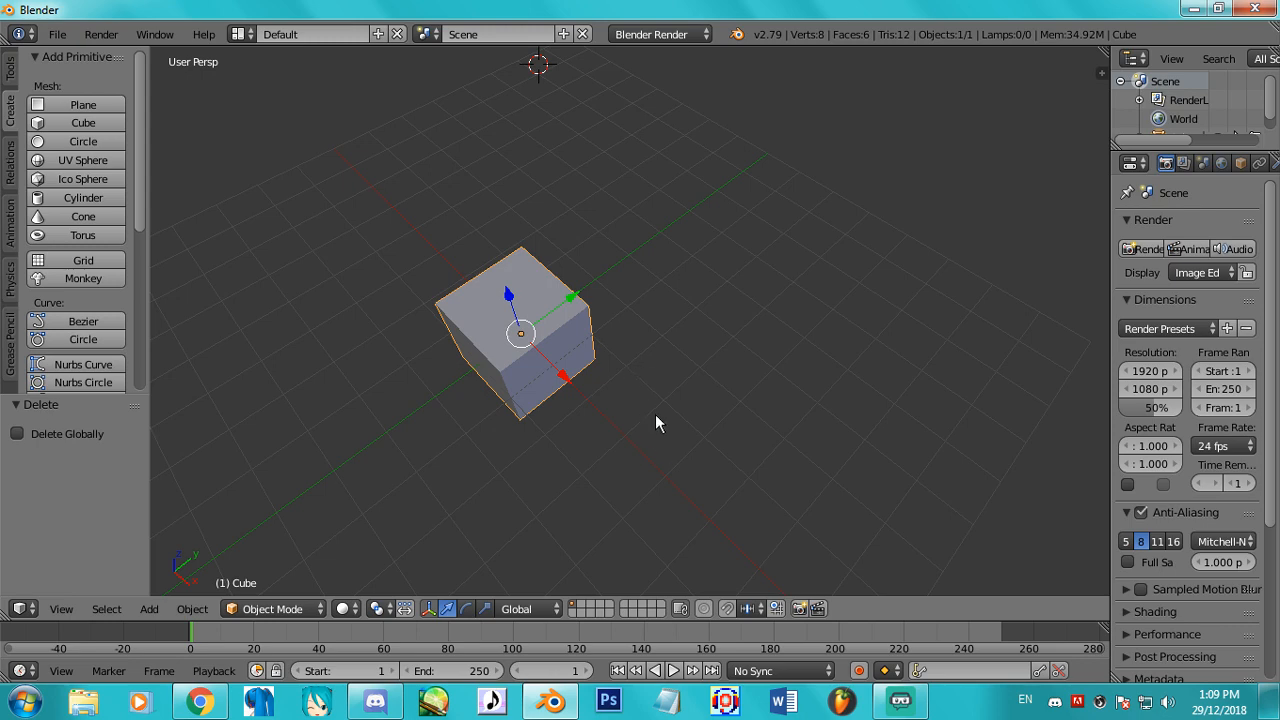
In Edit Mode, duplicate the whole cube mesh up and away along positive X, and select all geometry of both cubes.
key("Tab")
middle_click_drag(651, 391, 672, 326)
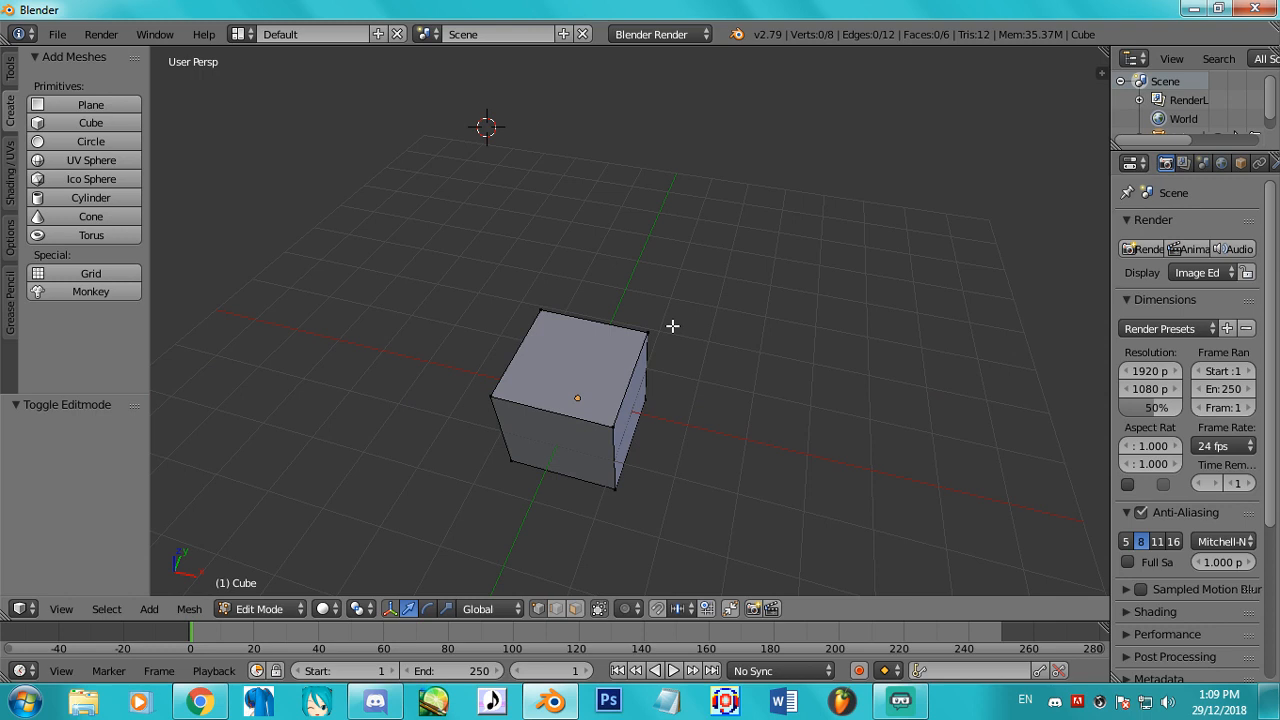
key("a")
key("a")
key("a")
key("a")
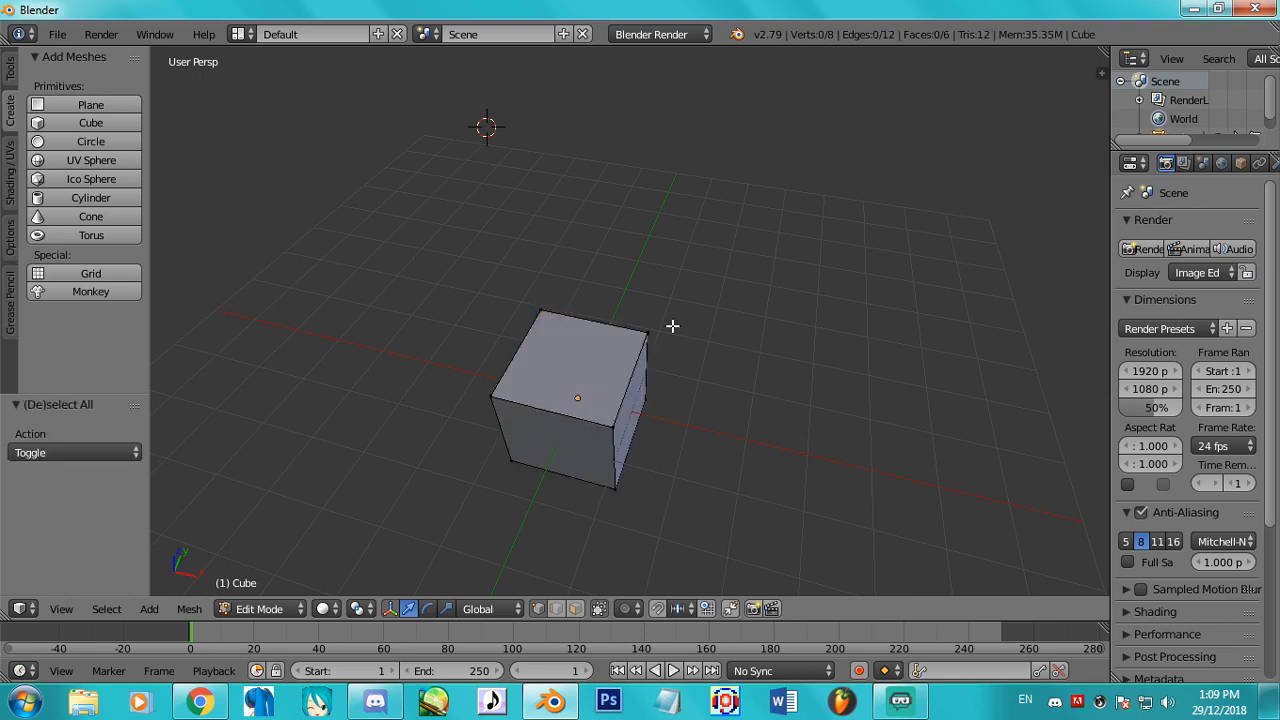
middle_click_drag(672, 326, 695, 268)
middle_click_drag(783, 309, 815, 262)
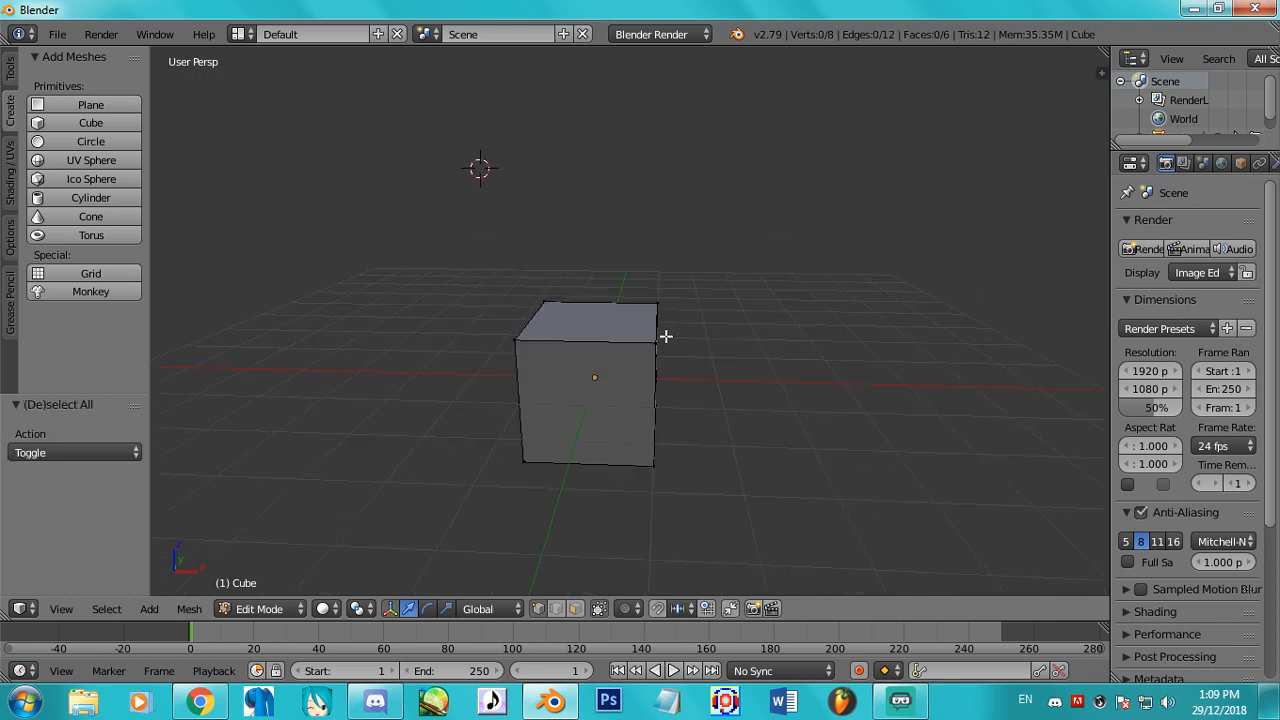
key("a")
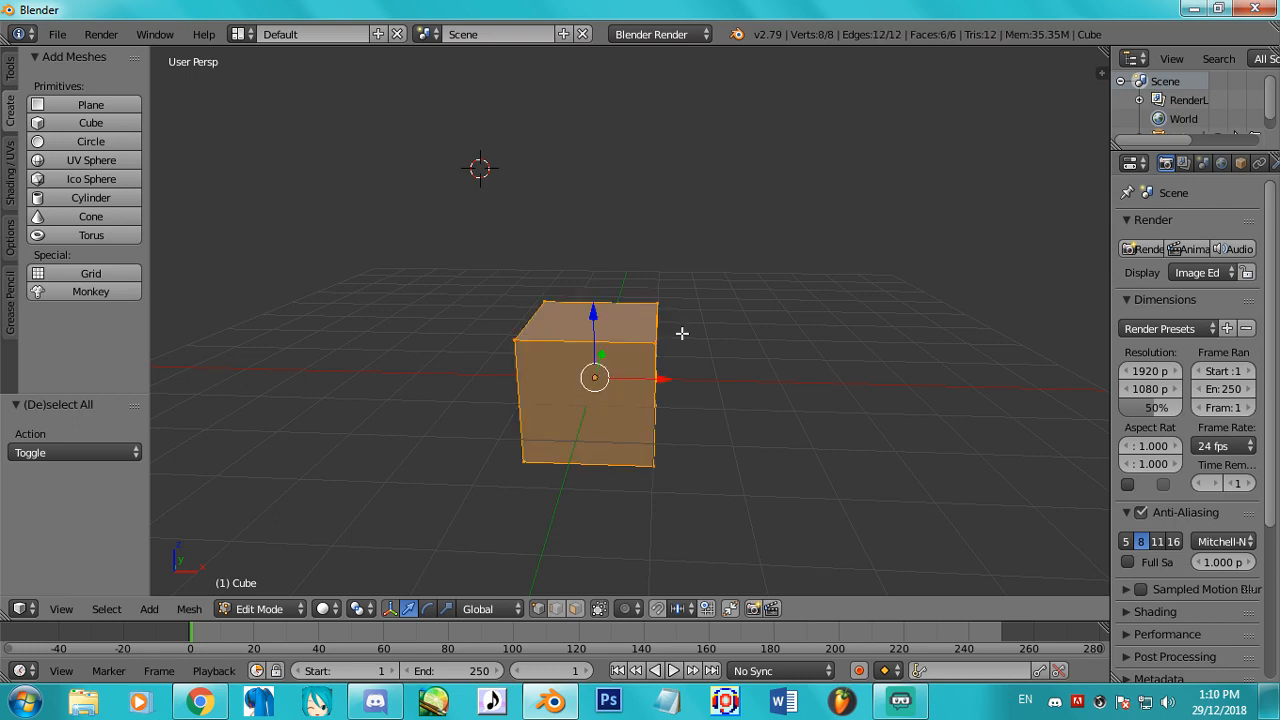
key("shift+d")
left_click(957, 189)
key("a")
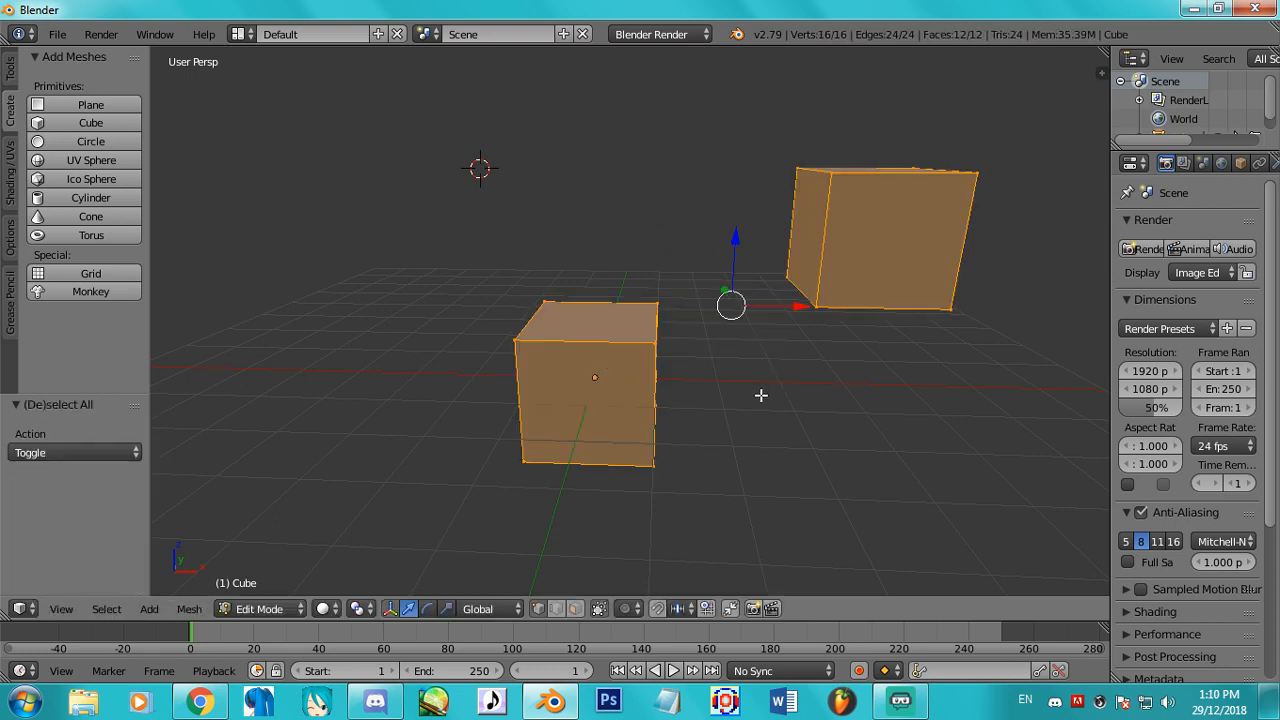
Select the original cube's upper front corner vertex on the duplicate's side and extend the selection to its linked geometry.
right_click(655, 341)
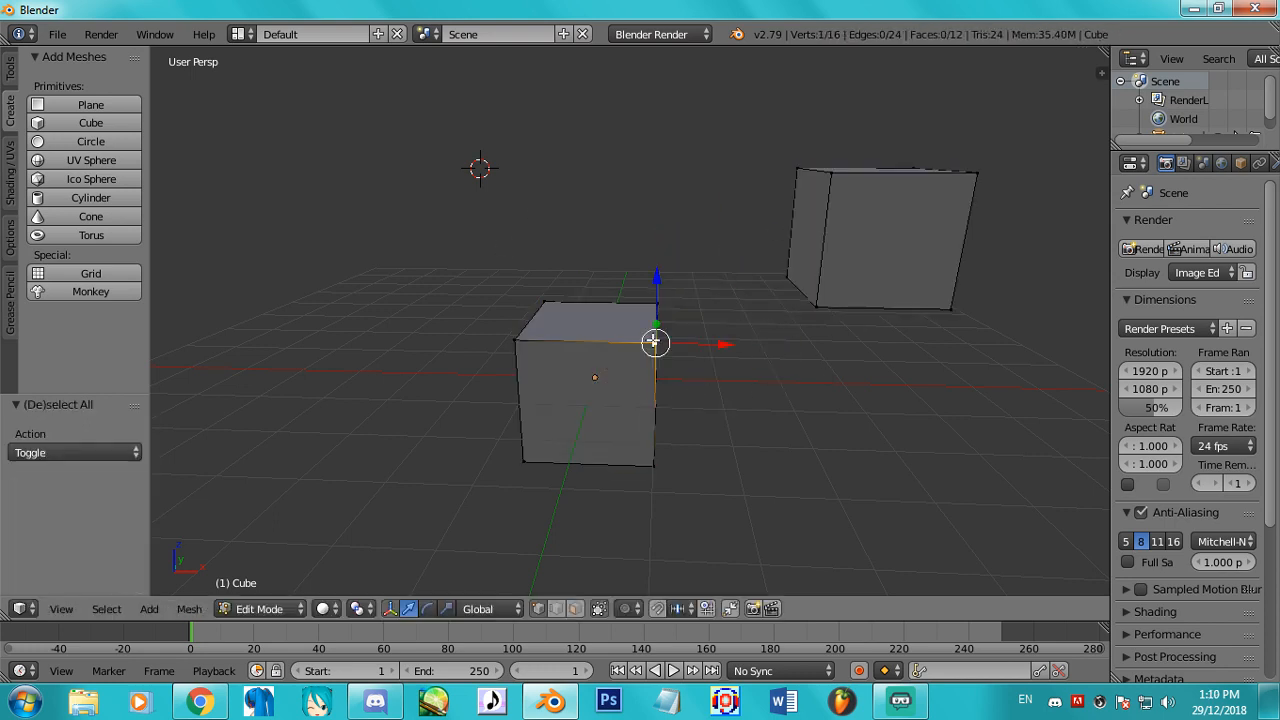
key("l")
middle_click_drag(708, 370, 550, 349)
middle_click_drag(686, 331, 466, 306)
mouse_move(743, 279)
middle_mouse_down()
mouse_move(678, 323)
mouse_move(743, 265)
middle_mouse_up()
Fill a triangular face between the duplicate's lower corner vertex and the original's rear vertical edge, and undo the fill.
right_click(768, 232)
right_click(757, 326)
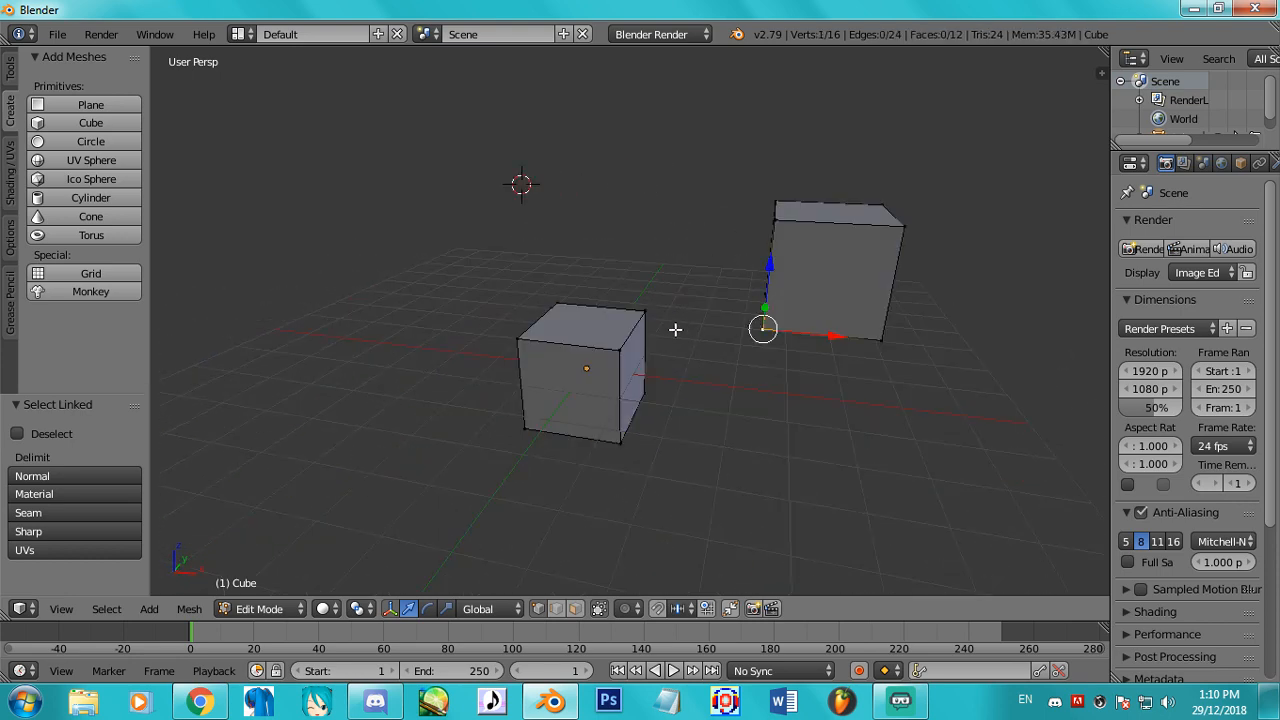
right_click(659, 320, "shift")
right_click(660, 410, "shift")
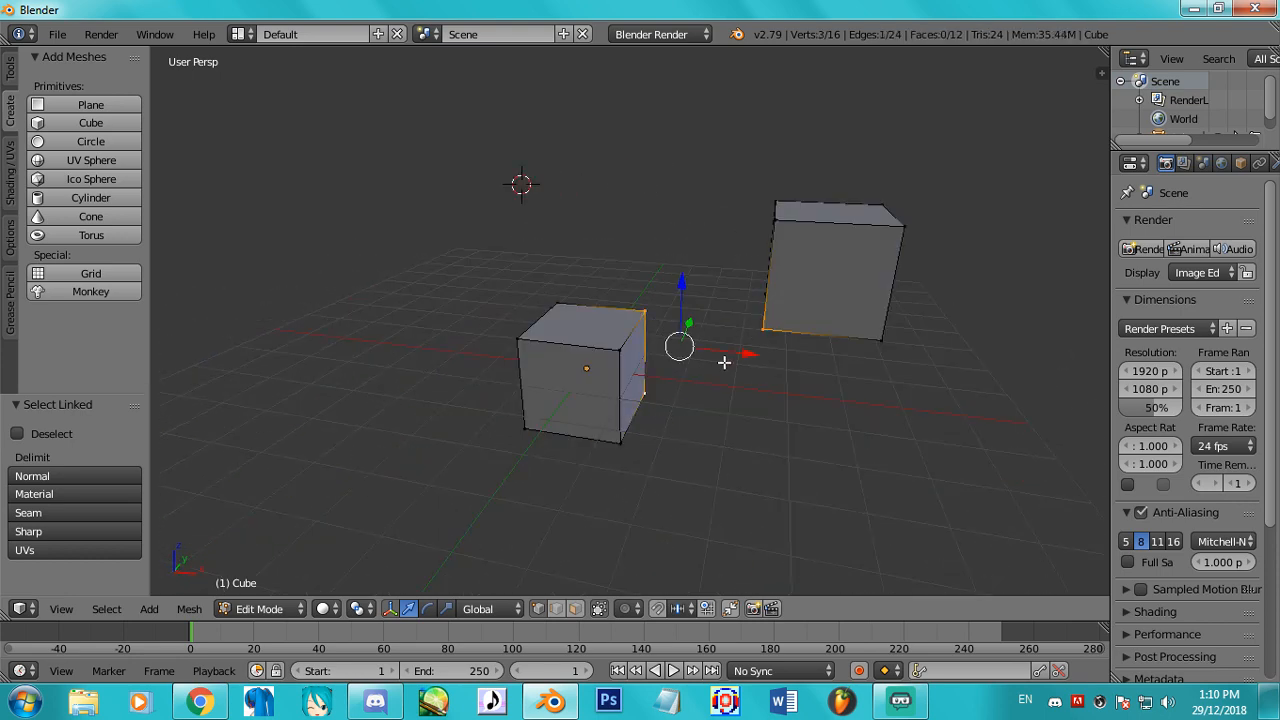
key("f")
middle_click_drag(783, 280, 672, 402)
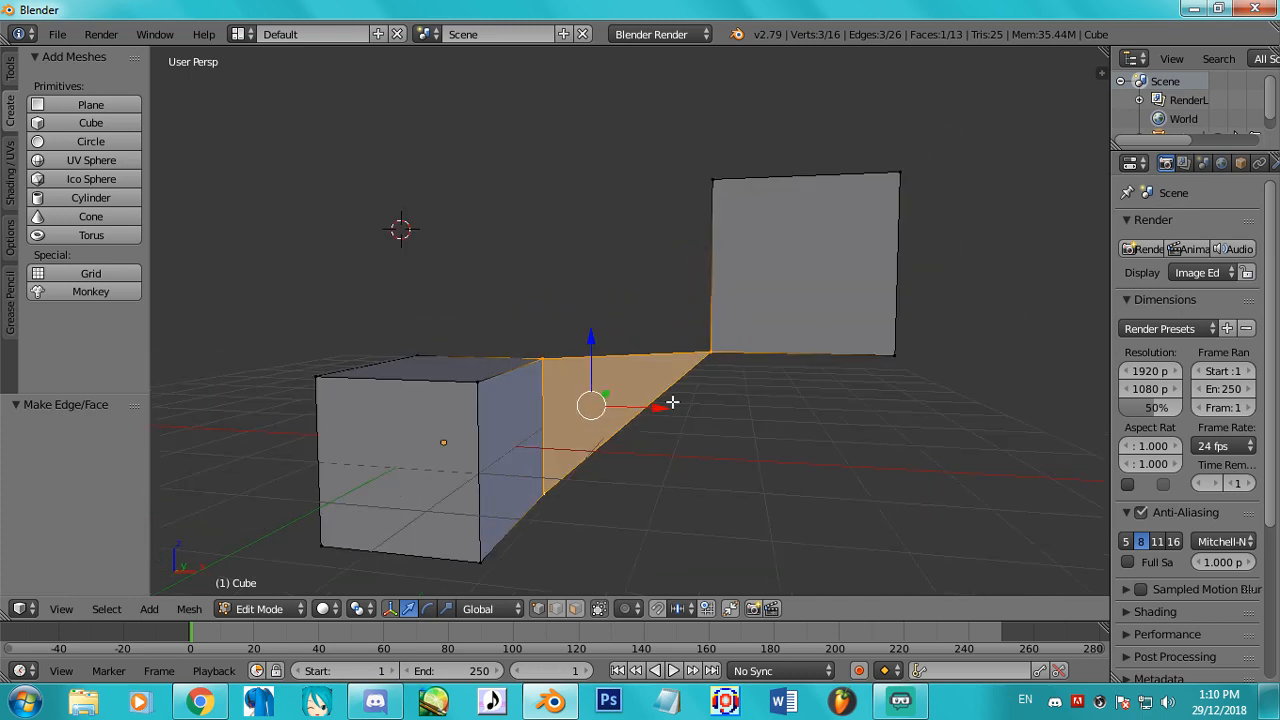
key("ctrl+z")
Add the duplicate's upper corner vertex to the selection and fill a four-sided face between the two cubes.
right_click(724, 198, "shift")
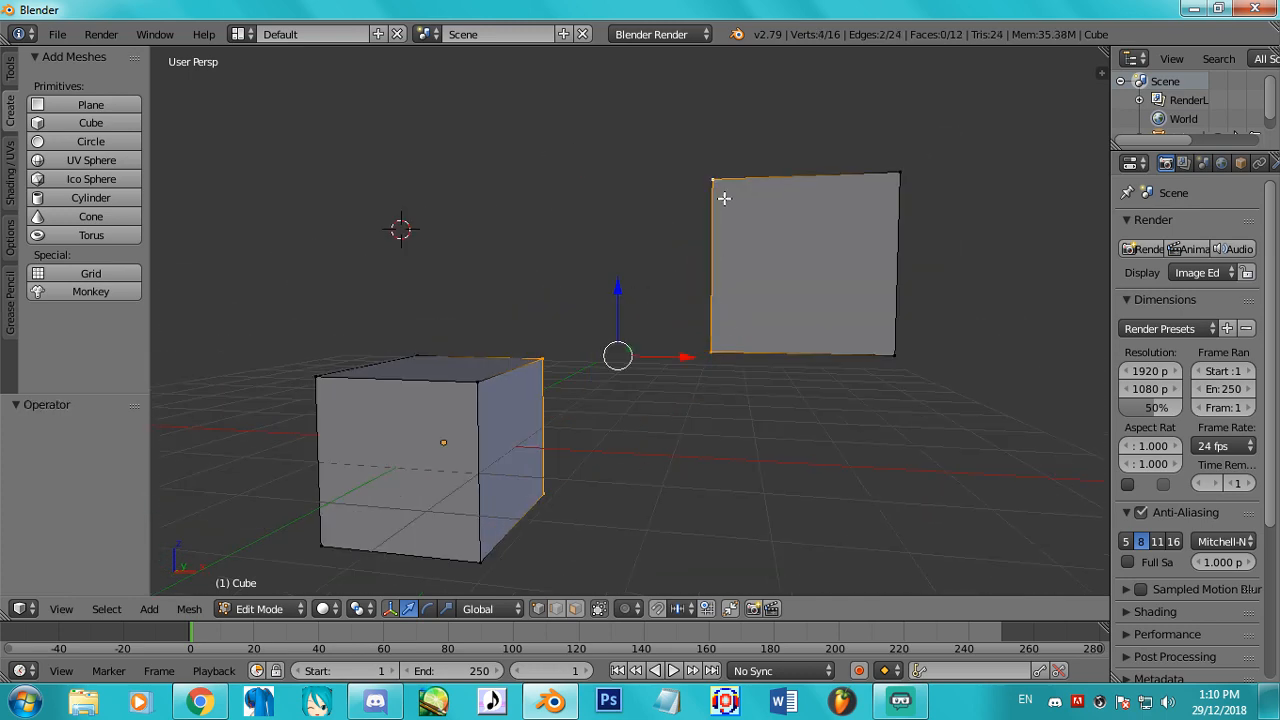
key("f")
middle_click_drag(731, 221, 717, 306)
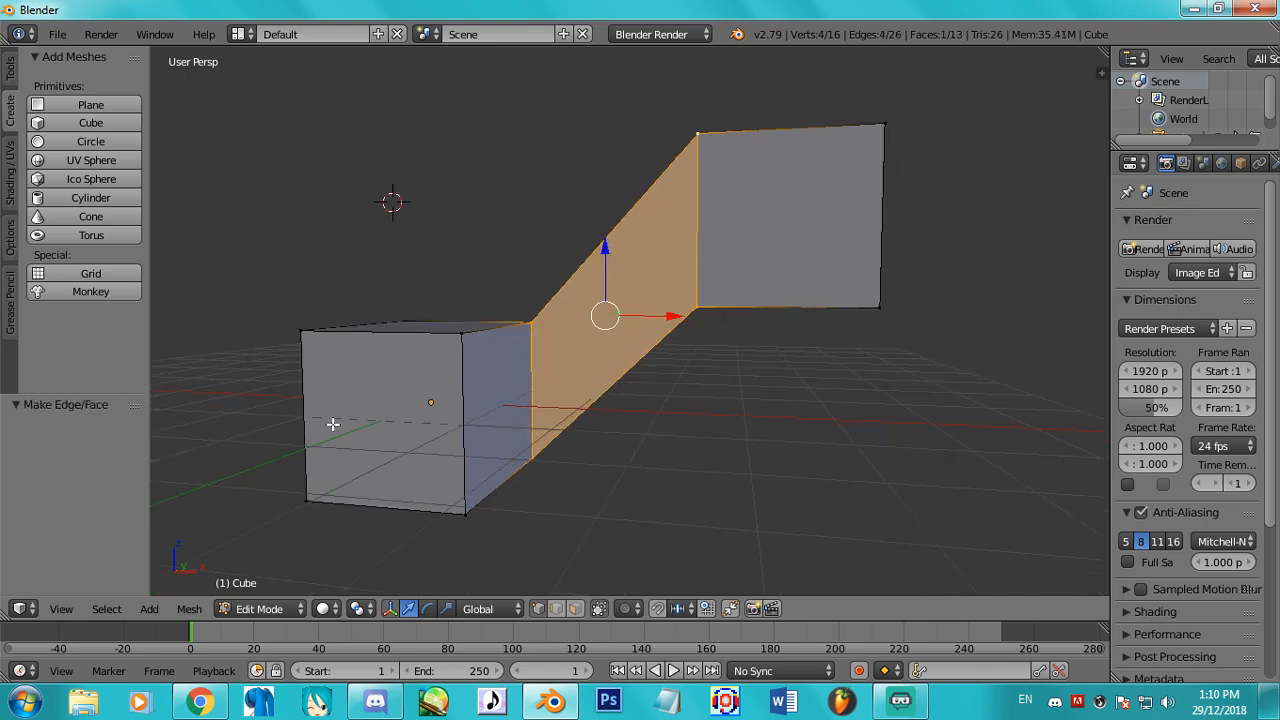
Select the original cube's upper front corner vertex and extend the selection to everything linked through the bridging face.
right_click(484, 342)
key("l")
middle_click_drag(470, 330, 486, 220)
middle_click_drag(846, 270, 637, 272)
middle_click_drag(643, 424, 688, 320)
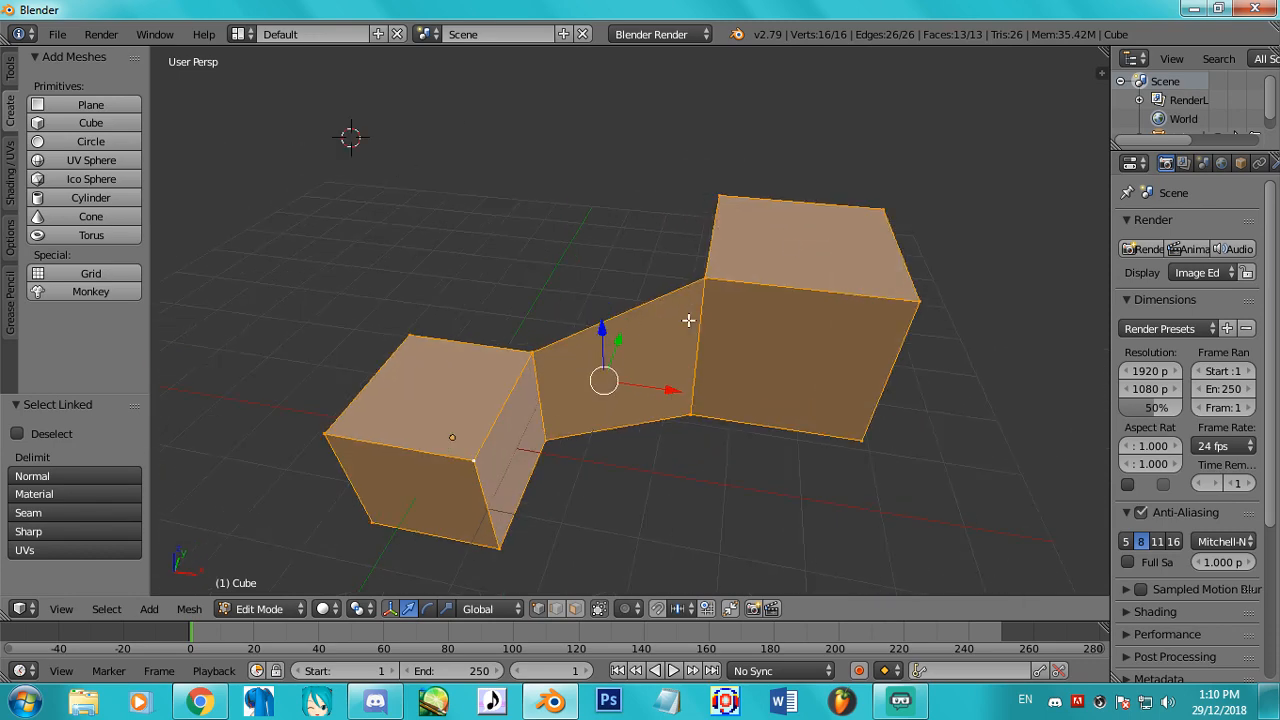
Undo the linked selection and the bridging face, and select the original cube's upper front corner vertex.
key("ctrl+z")
key("ctrl+z")
middle_click_drag(691, 386, 728, 330)
key("ctrl+z")
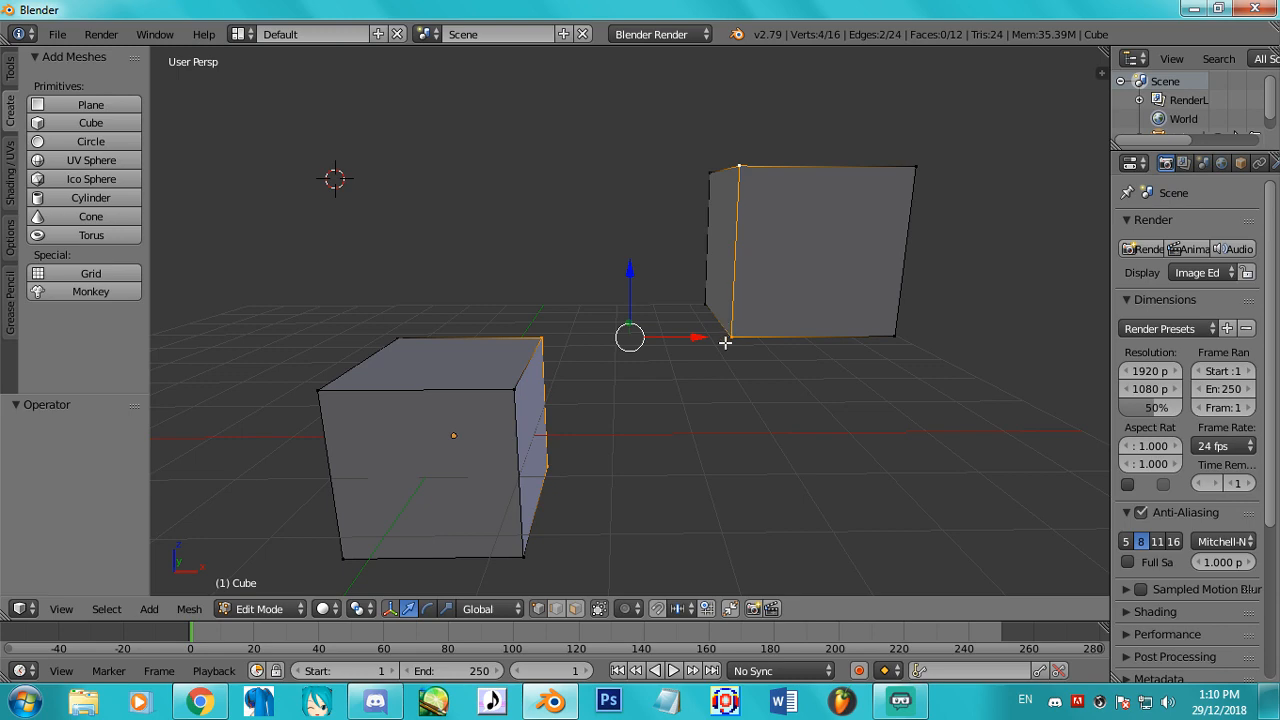
right_click(503, 386)
middle_click_drag(503, 386, 636, 382)
middle_click_drag(609, 441, 613, 382)
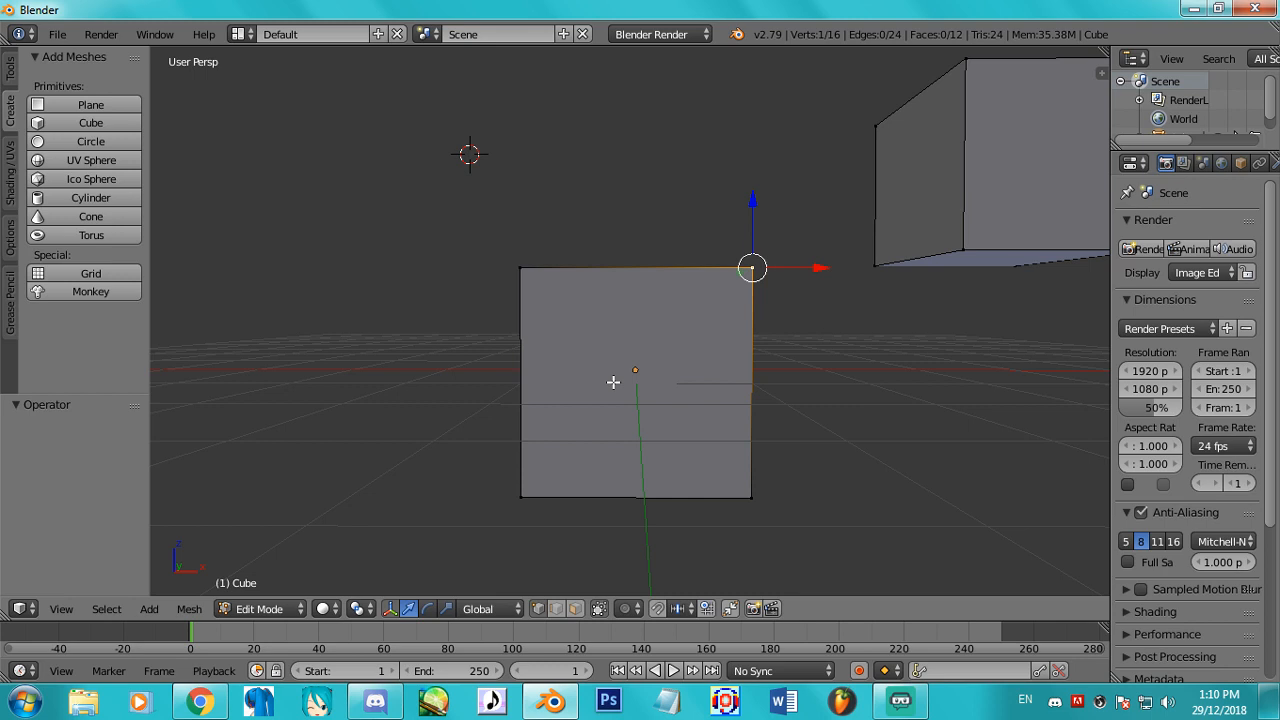
Subdivide the whole mesh of both cubes and undo the subdivision.
key("a")
key("w")
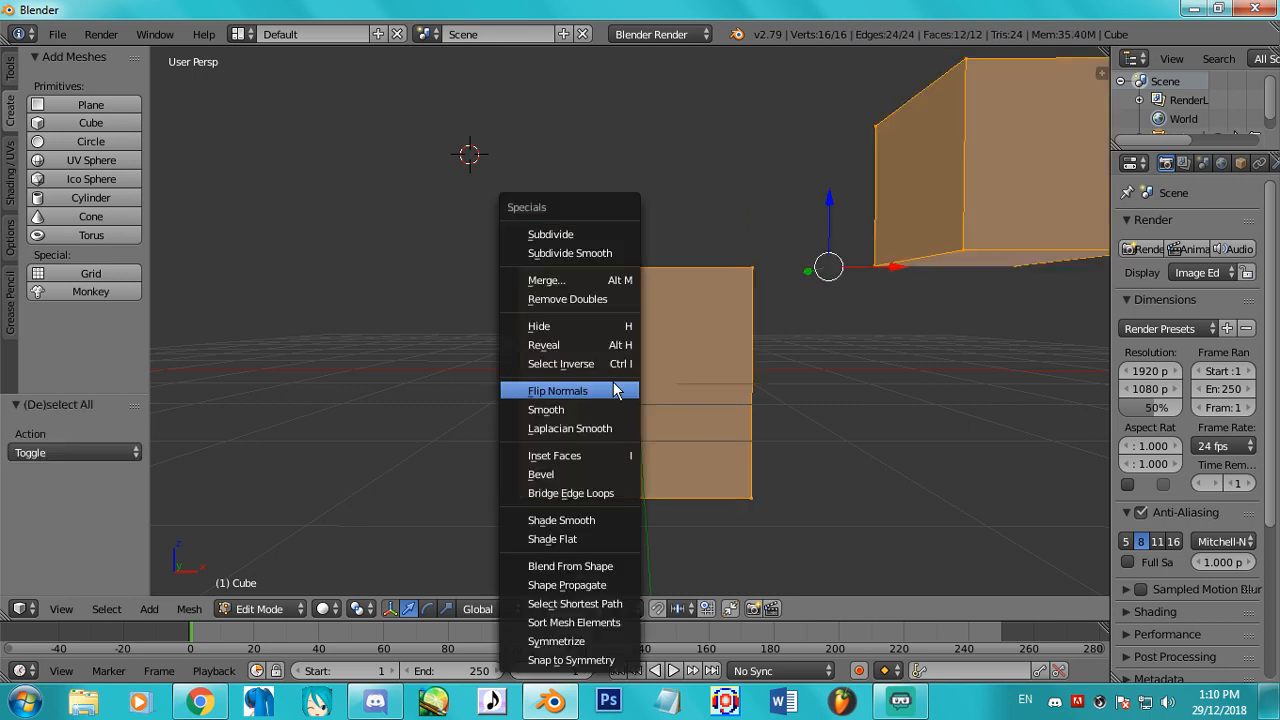
left_click(576, 238)
middle_click_drag(817, 308, 414, 286)
key("ctrl+z")
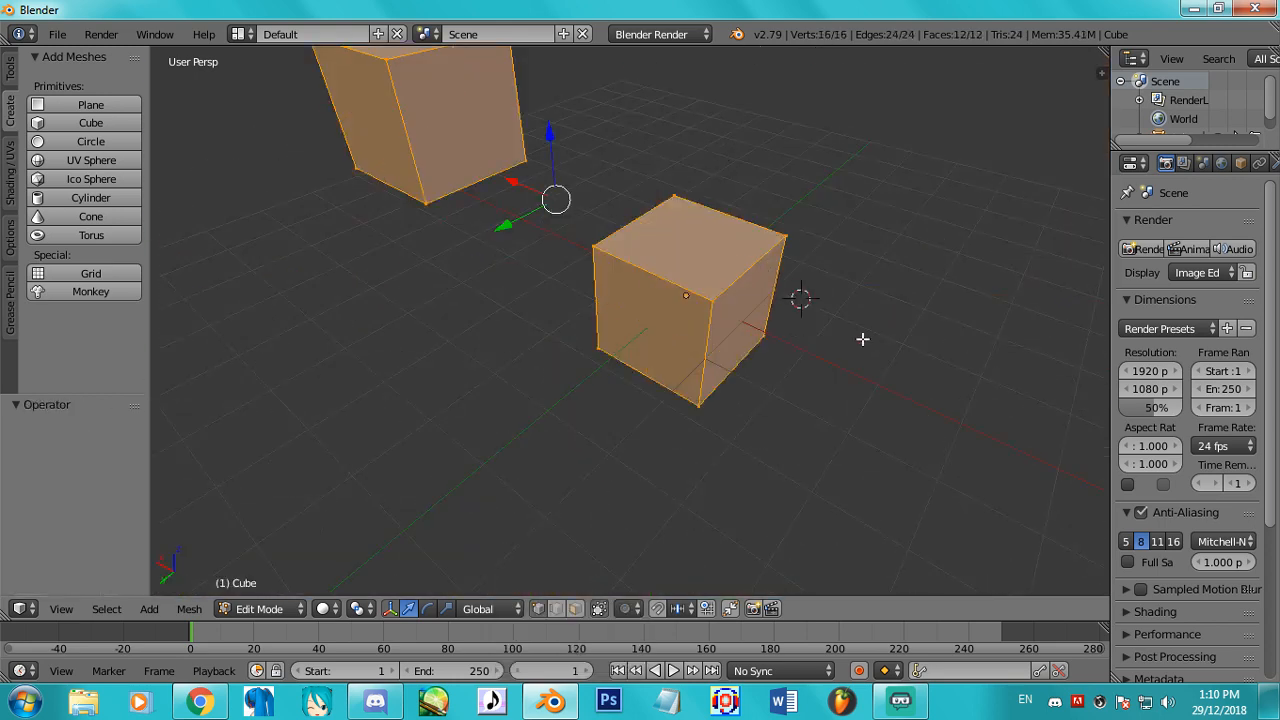
Select a top corner vertex of the original cube and preview a loop cut across its X direction with 68 cuts.
middle_click_drag(862, 339, 704, 343)
right_click(669, 332)
middle_click_drag(639, 428, 638, 374, "shift")
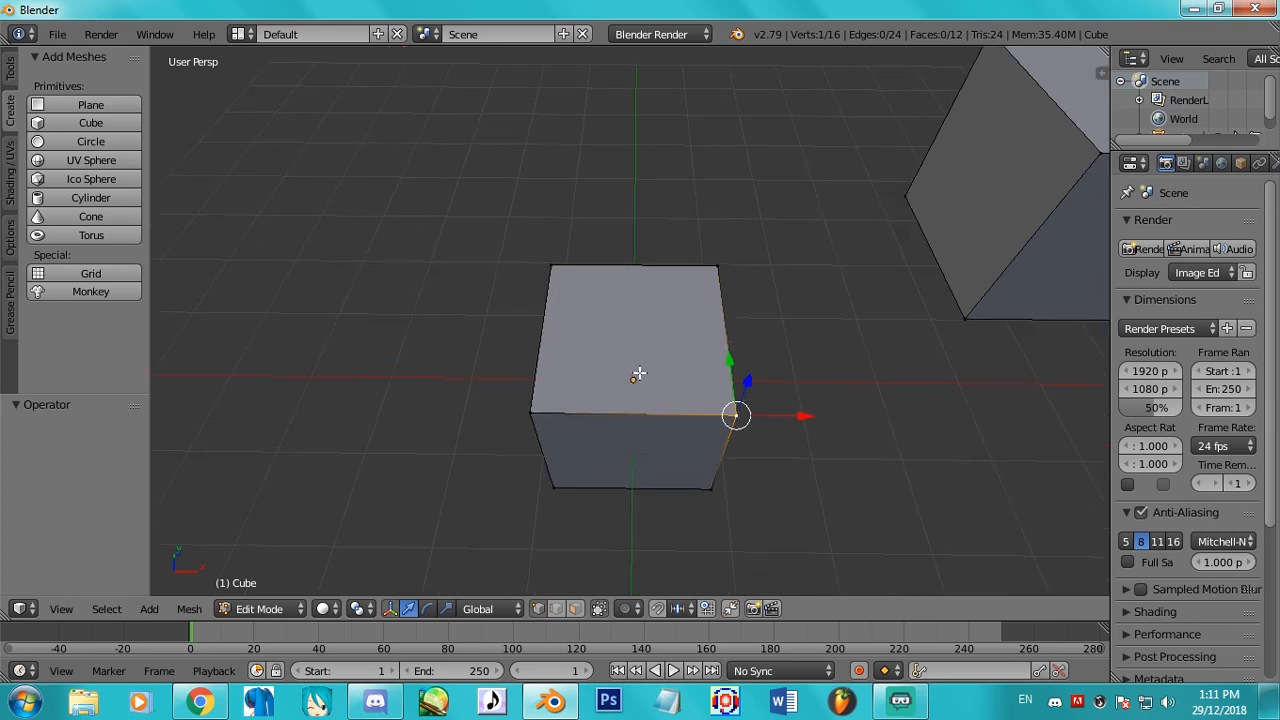
key("ctrl+r")
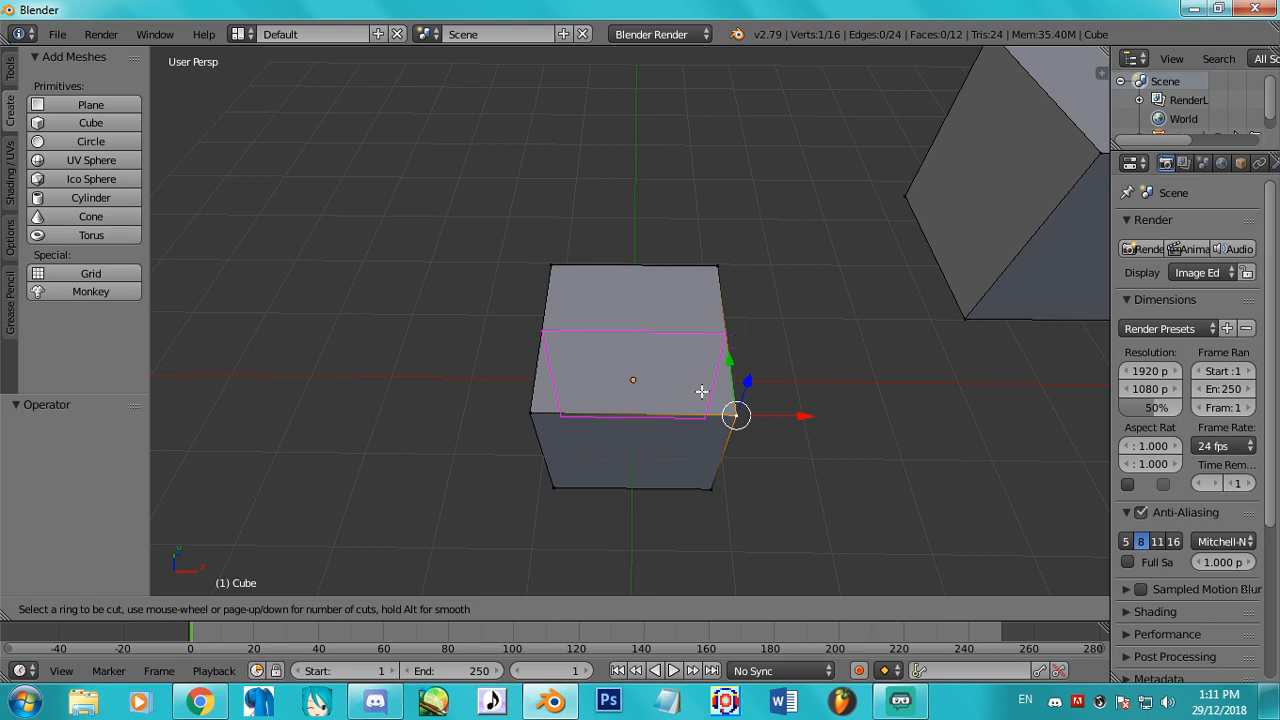
scroll(666, 425, "up", 5)
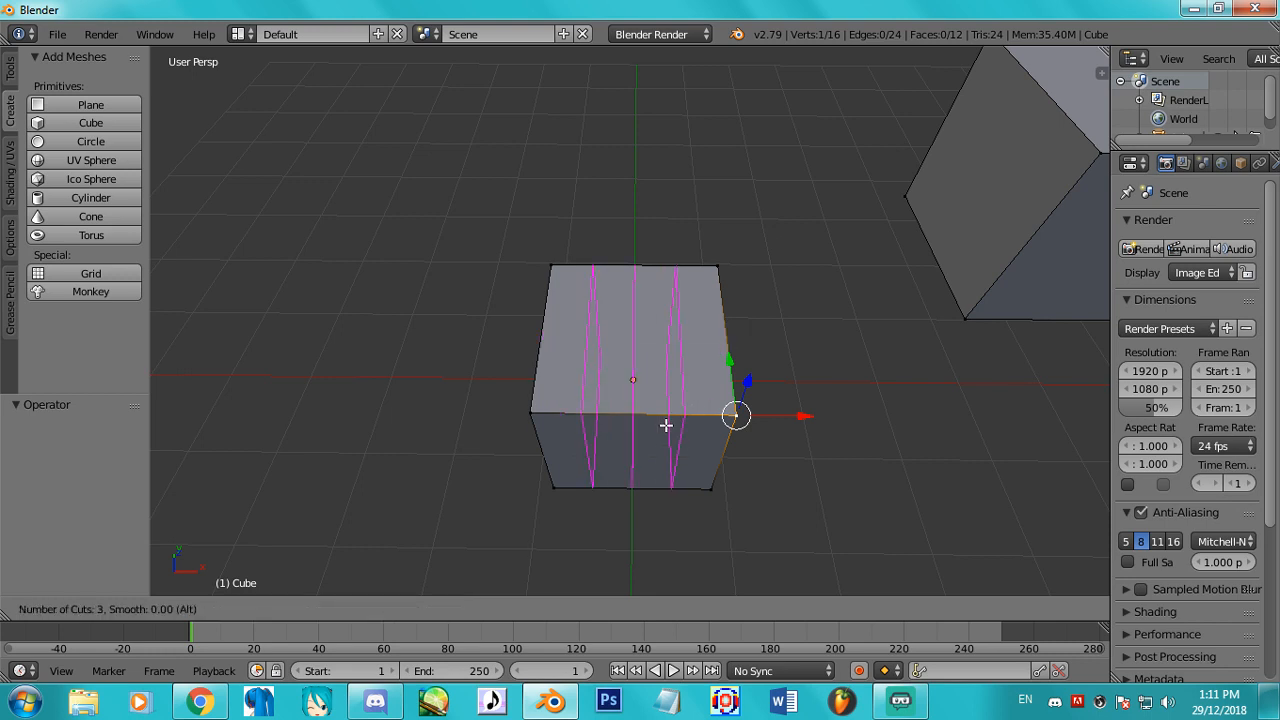
scroll(666, 425, "up", 5)
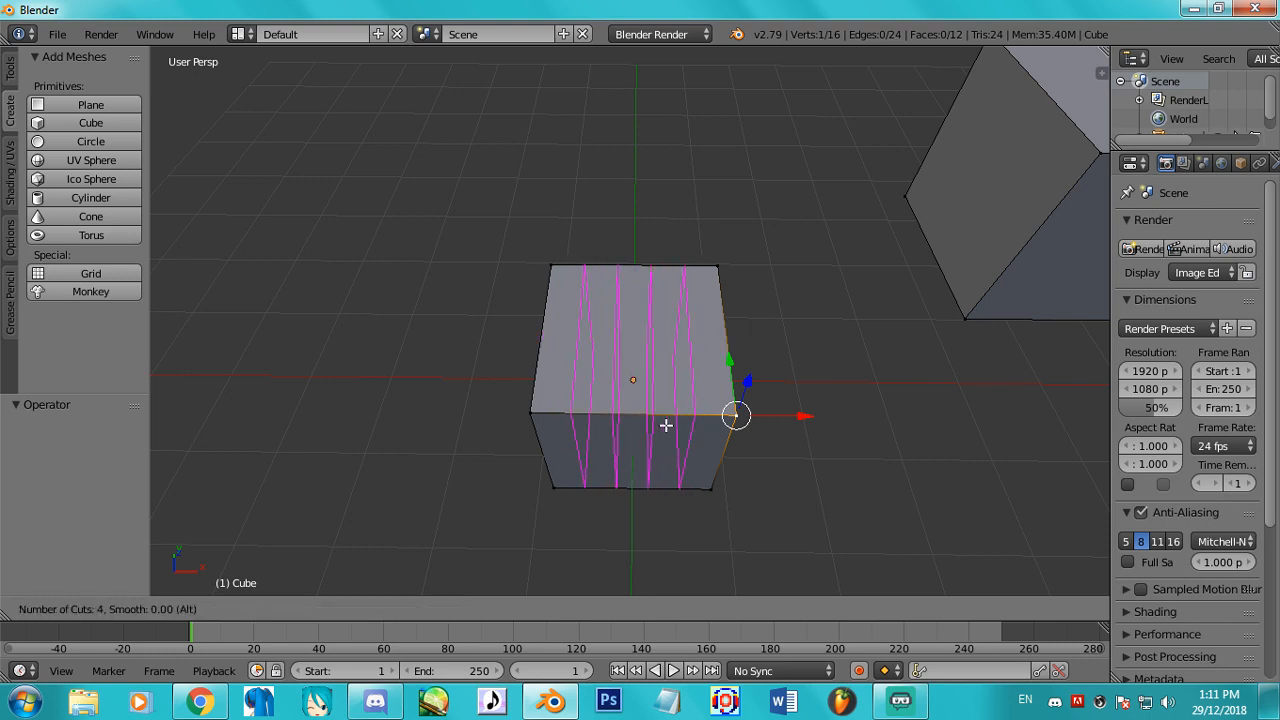
scroll(666, 425, "up", 20)
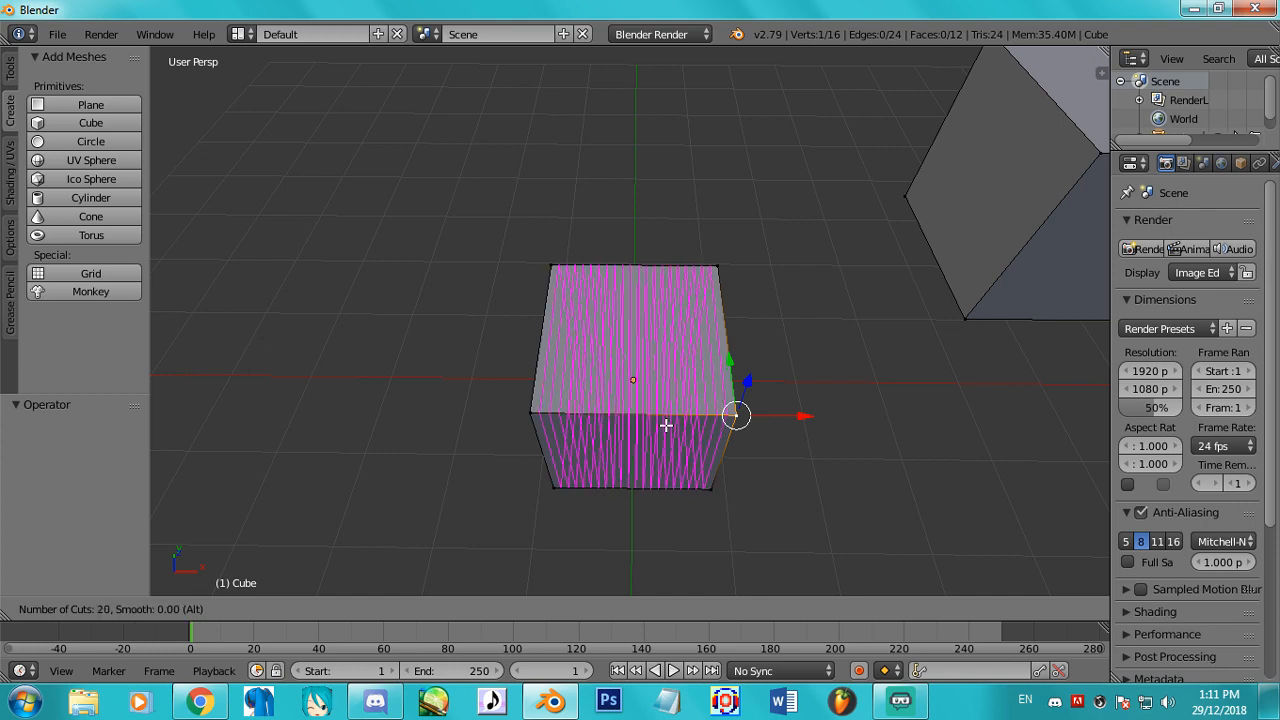
scroll(666, 425, "up", 7)
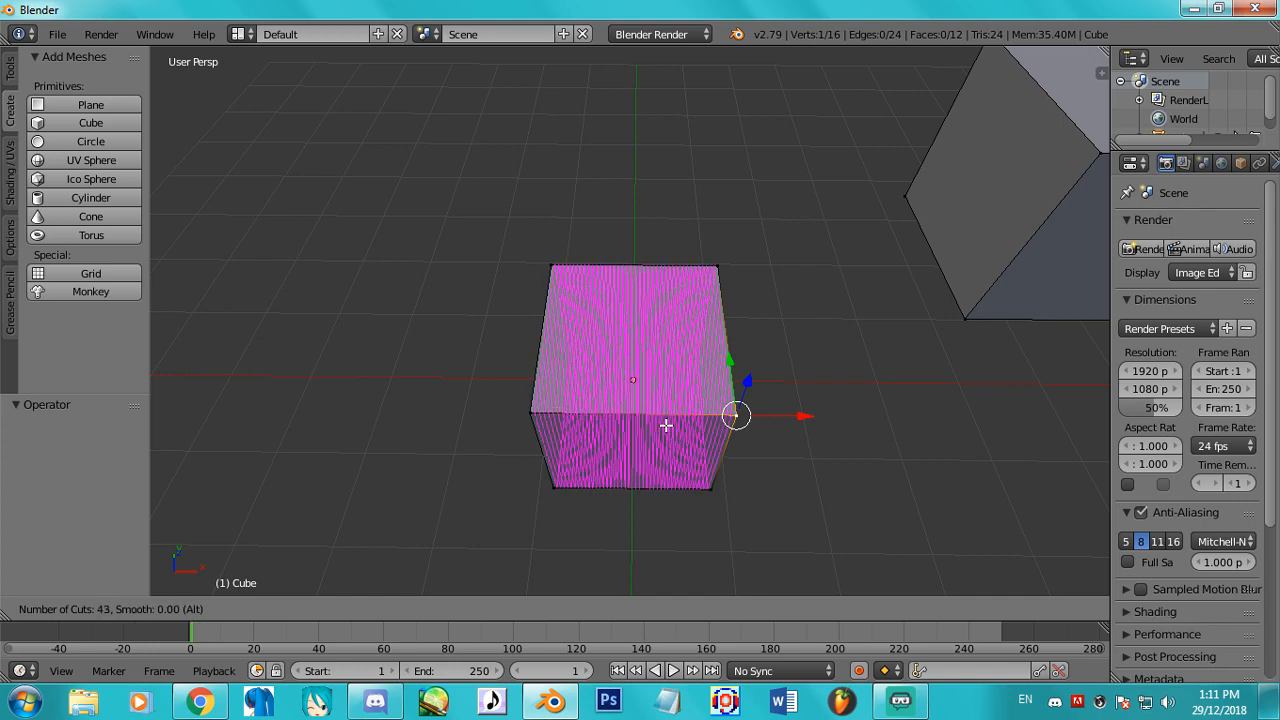
scroll(666, 425, "up", 20)
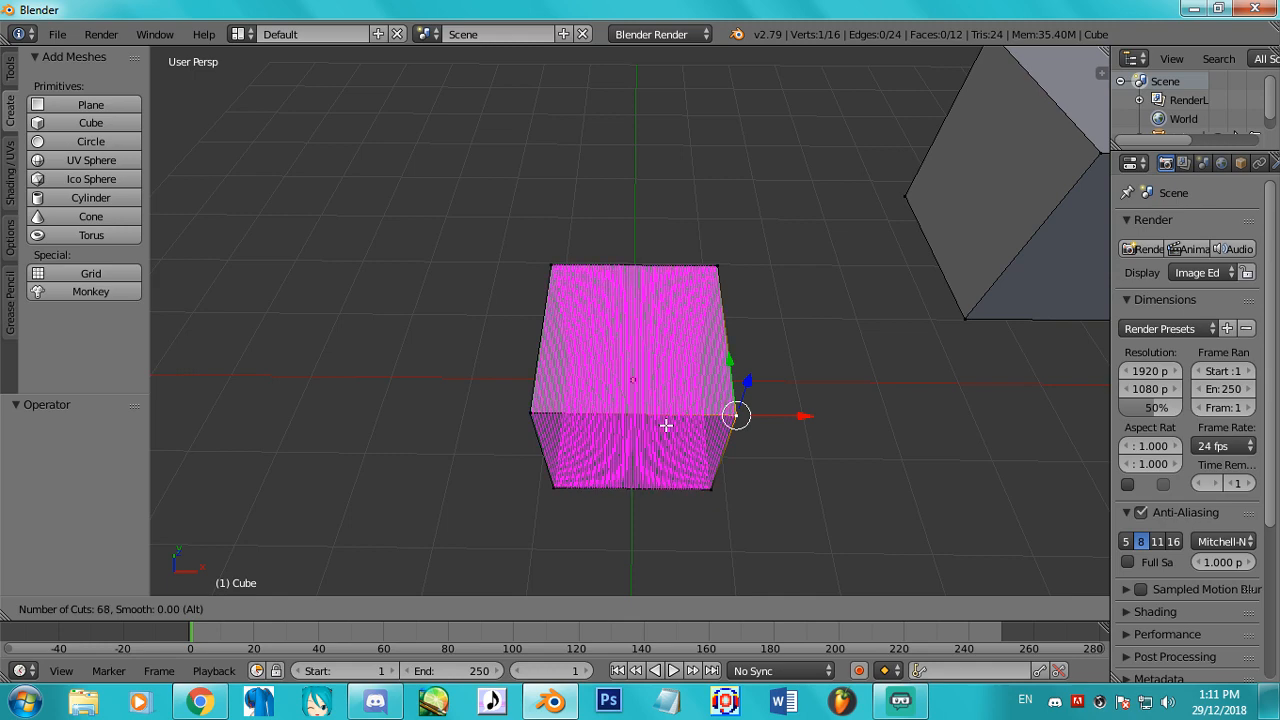
Reduce the loop cut to 1 cut and place it centred on the original cube without sliding.
scroll(666, 425, "down", 19)
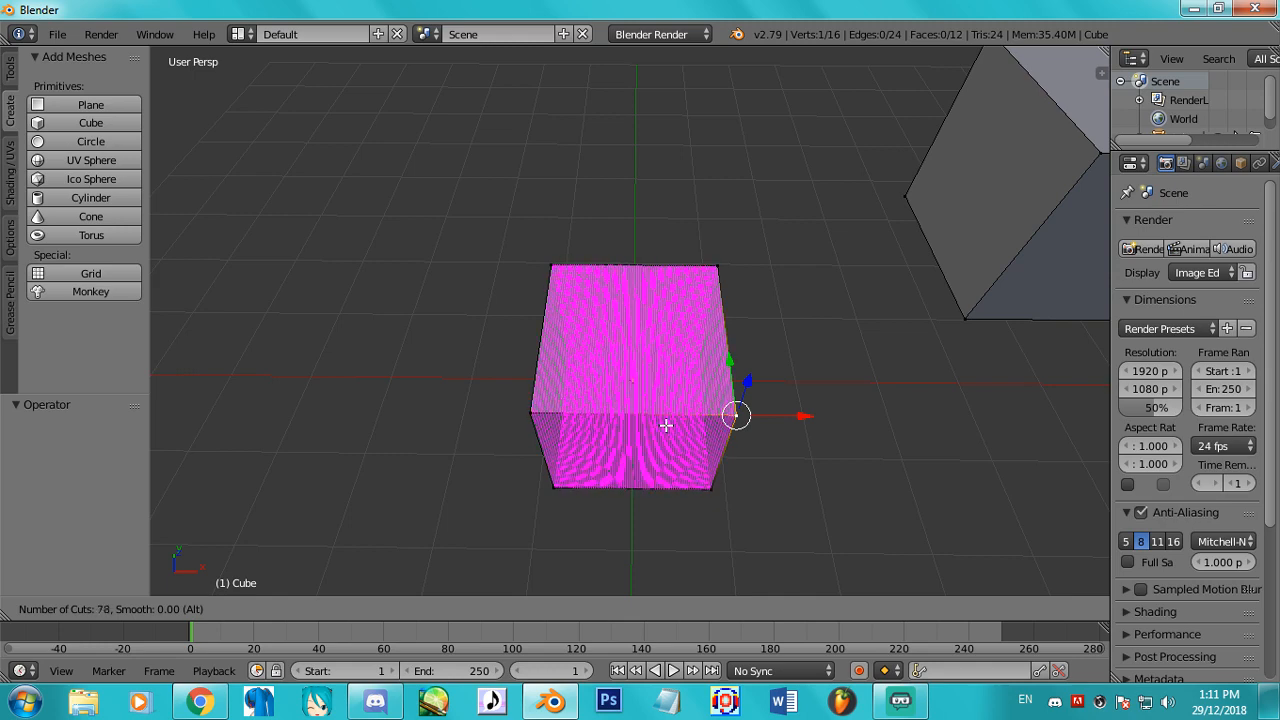
scroll(666, 425, "down", 20)
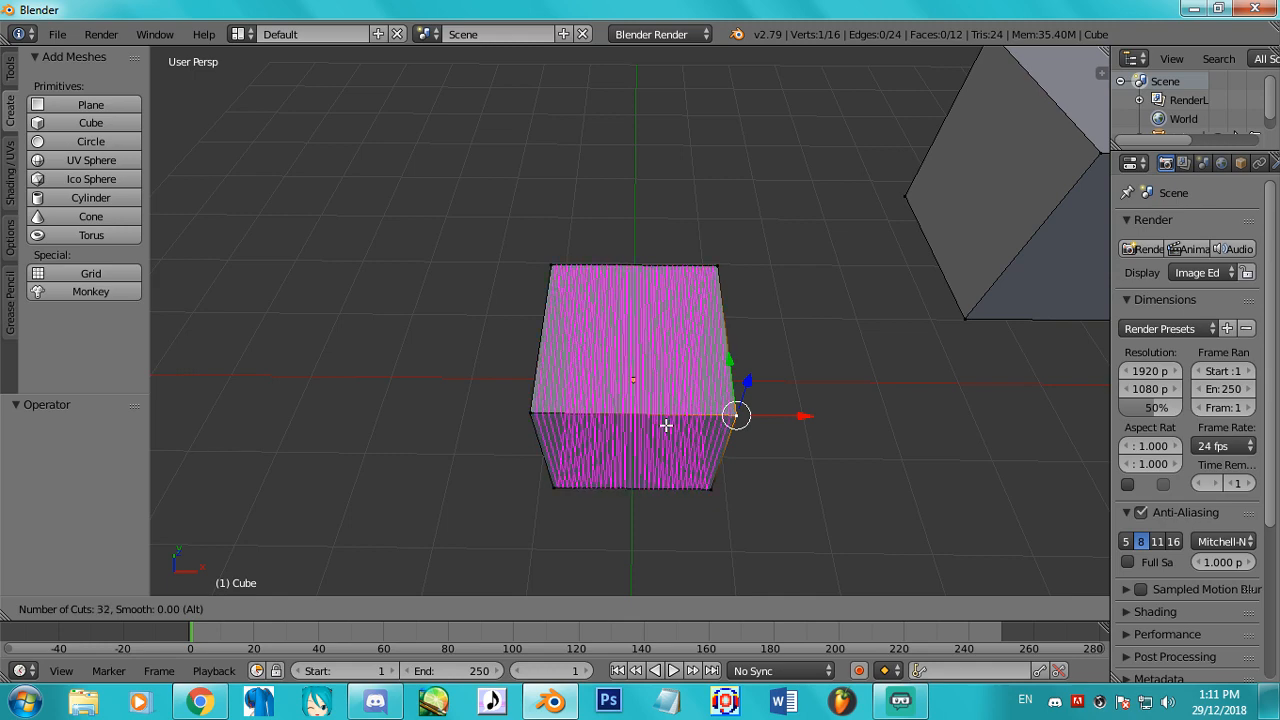
scroll(666, 425, "down", 18)
left_click(666, 425)
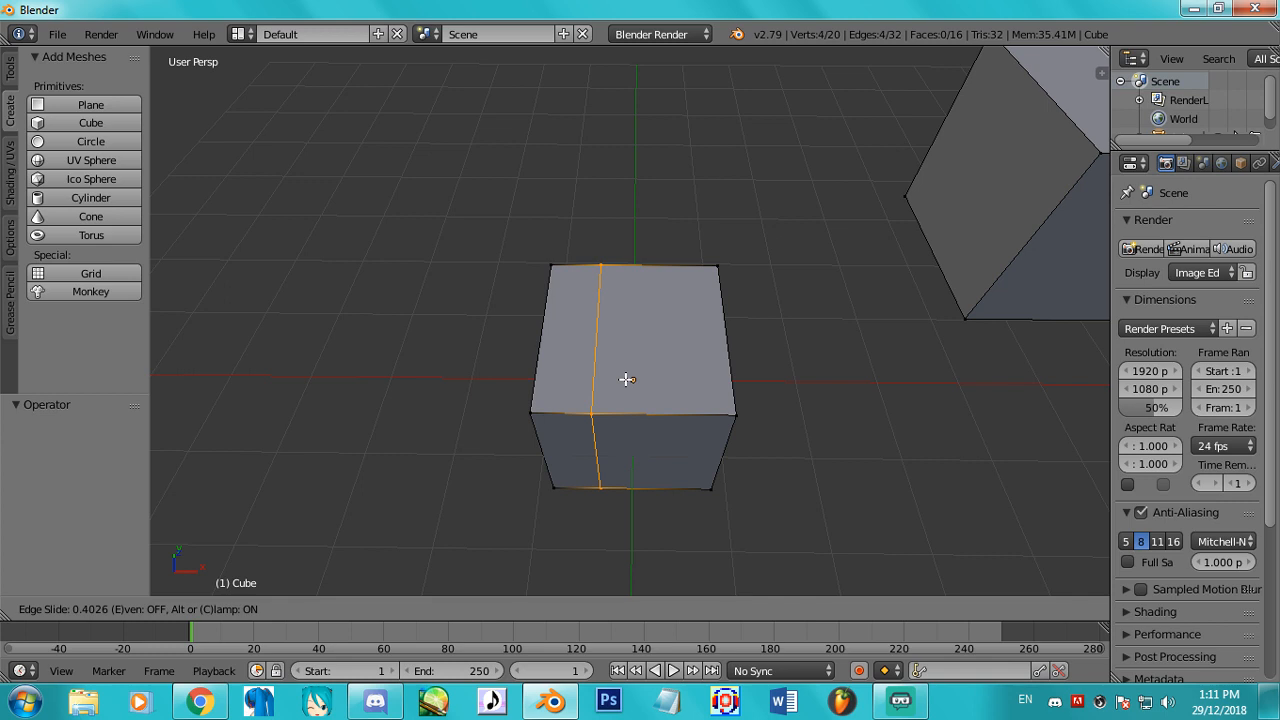
right_click(626, 379)
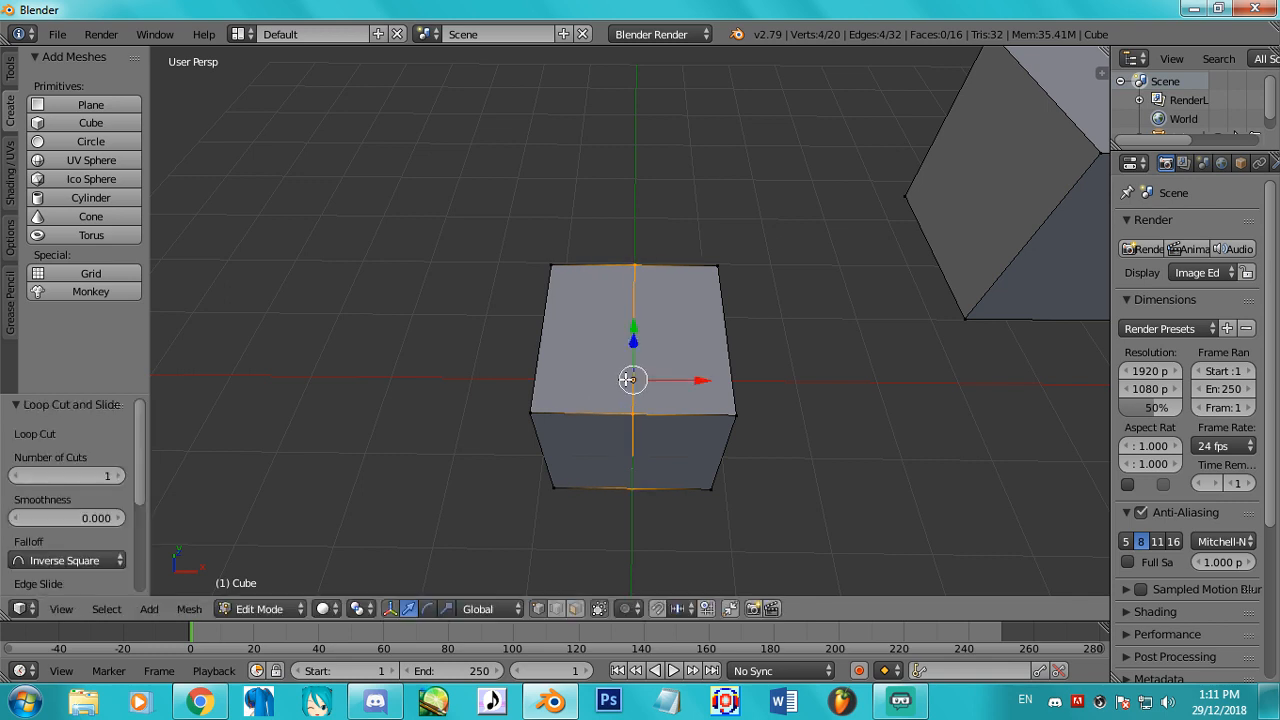
left_click(626, 379)
Scale the new edge loop outward by about 1.401, and scale it again by about 1.639.
middle_click_drag(833, 462, 705, 341)
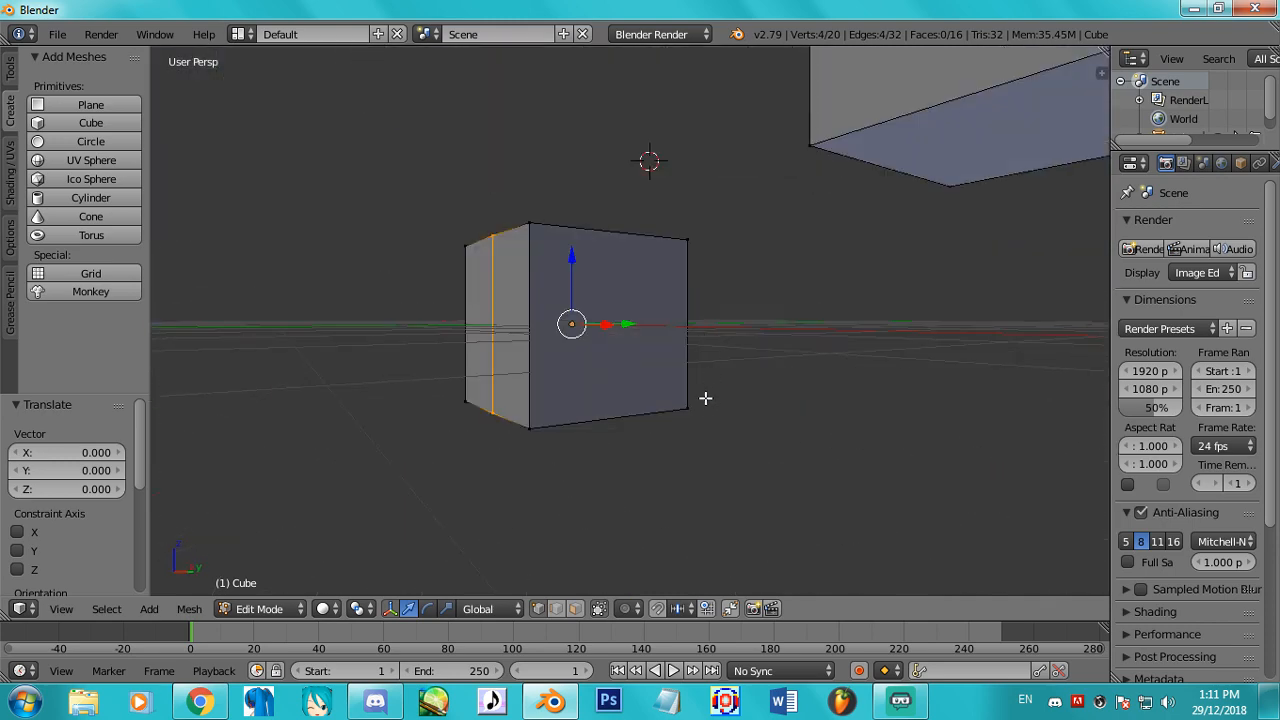
middle_click_drag(705, 398, 898, 415)
key("s")
left_click(994, 432)
mouse_move(690, 440)
middle_mouse_down()
mouse_move(903, 500)
mouse_move(803, 477)
mouse_move(877, 457)
middle_mouse_up()
key("s")
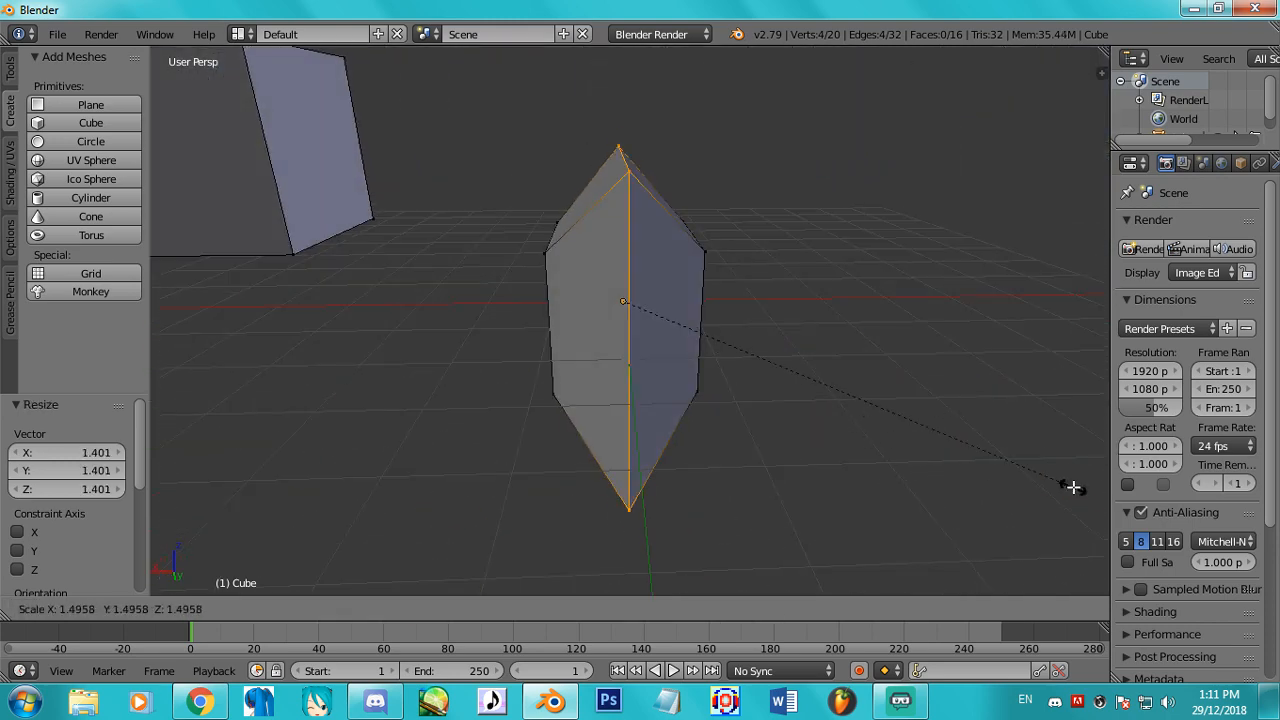
left_click(168, 487)
middle_click_drag(647, 428, 612, 349)
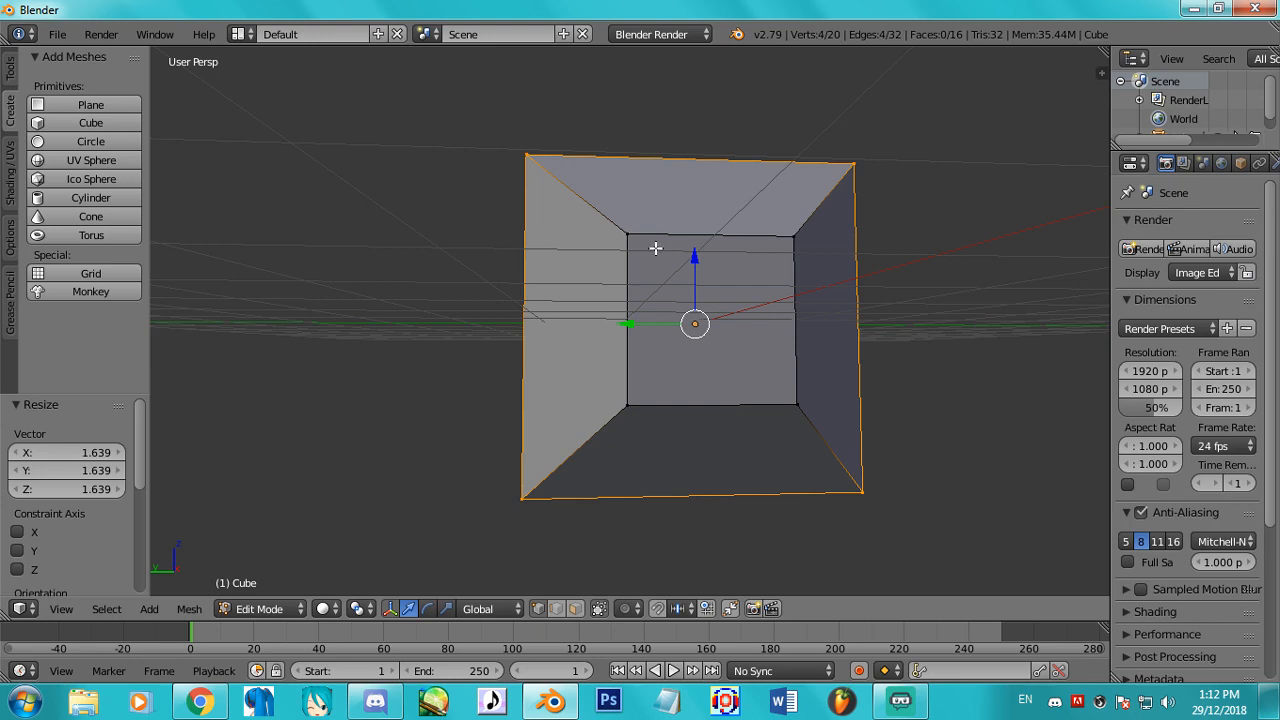
Add a single horizontal loop cut around the original cube's sides, centred without sliding.
middle_click_drag(655, 248, 546, 395)
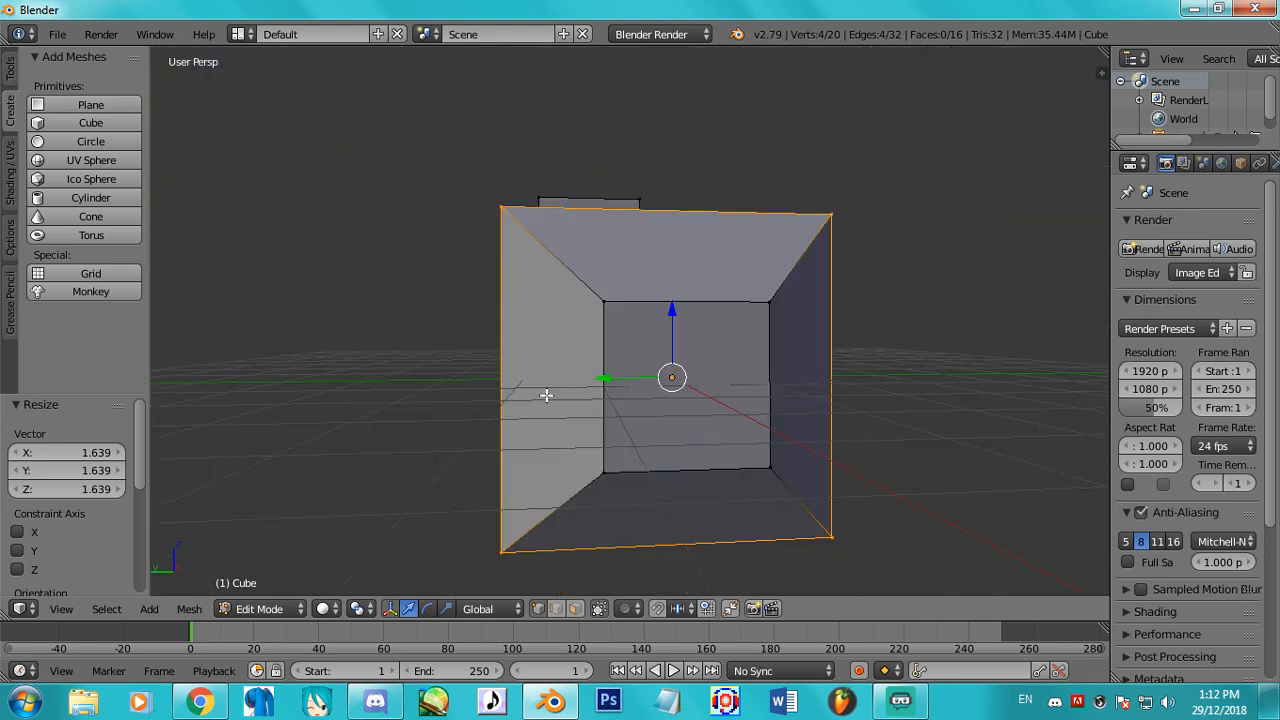
middle_click_drag(705, 381, 666, 356)
key("ctrl+r")
left_click(749, 374)
right_click(851, 420)
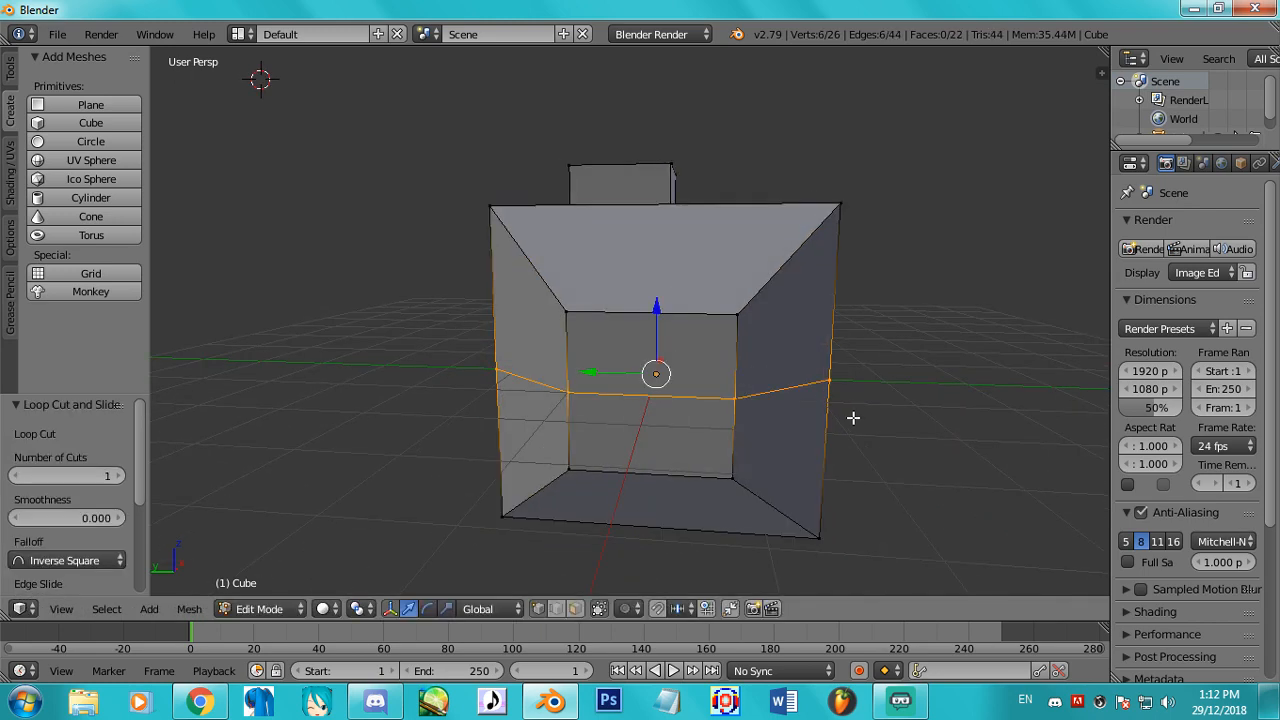
Scale the new horizontal edge loop outward, check the shape in Object Mode, and return to Edit Mode.
middle_click_drag(851, 420, 777, 428)
key("s")
left_click(937, 429)
middle_click_drag(937, 429, 734, 422)
middle_click_drag(579, 460, 1030, 548)
key("Tab")
scroll(829, 440, "down", 3)
middle_click_drag(661, 499, 710, 486)
key("Tab")
middle_click_drag(553, 503, 711, 497)
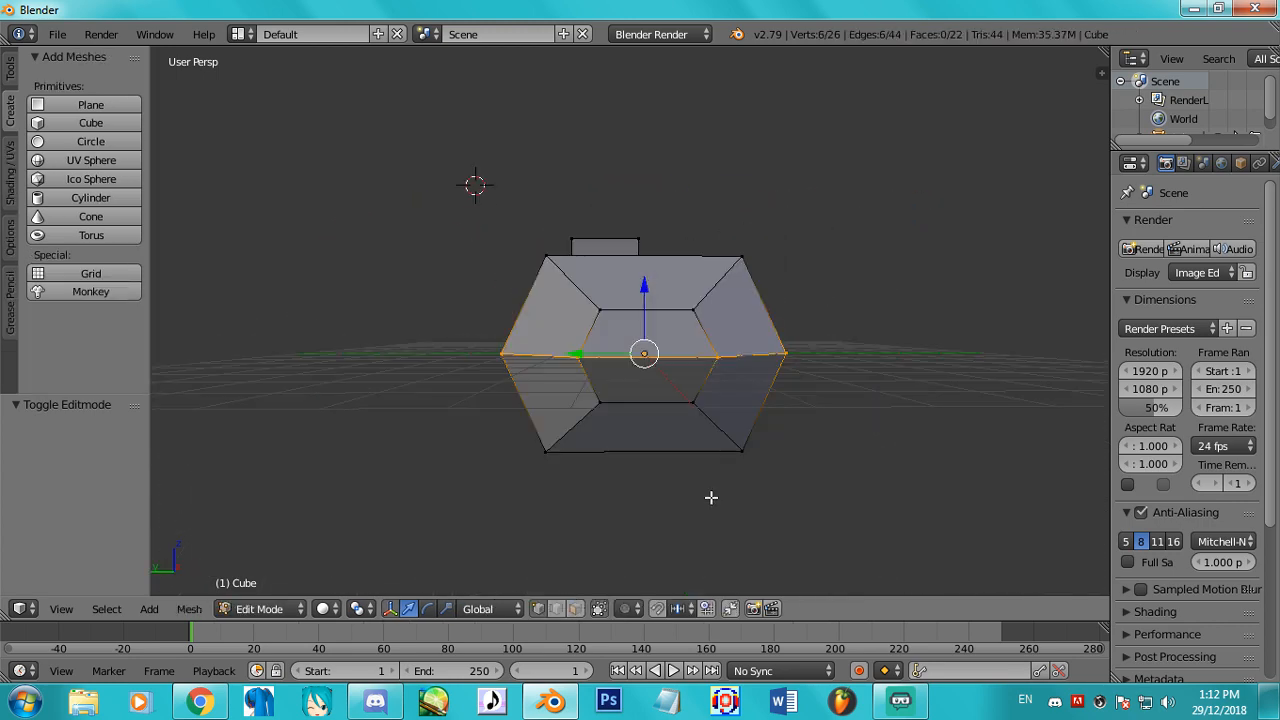
Select an upper corner vertex on the original cube's end face and enable proportional editing.
scroll(770, 374, "up", 2)
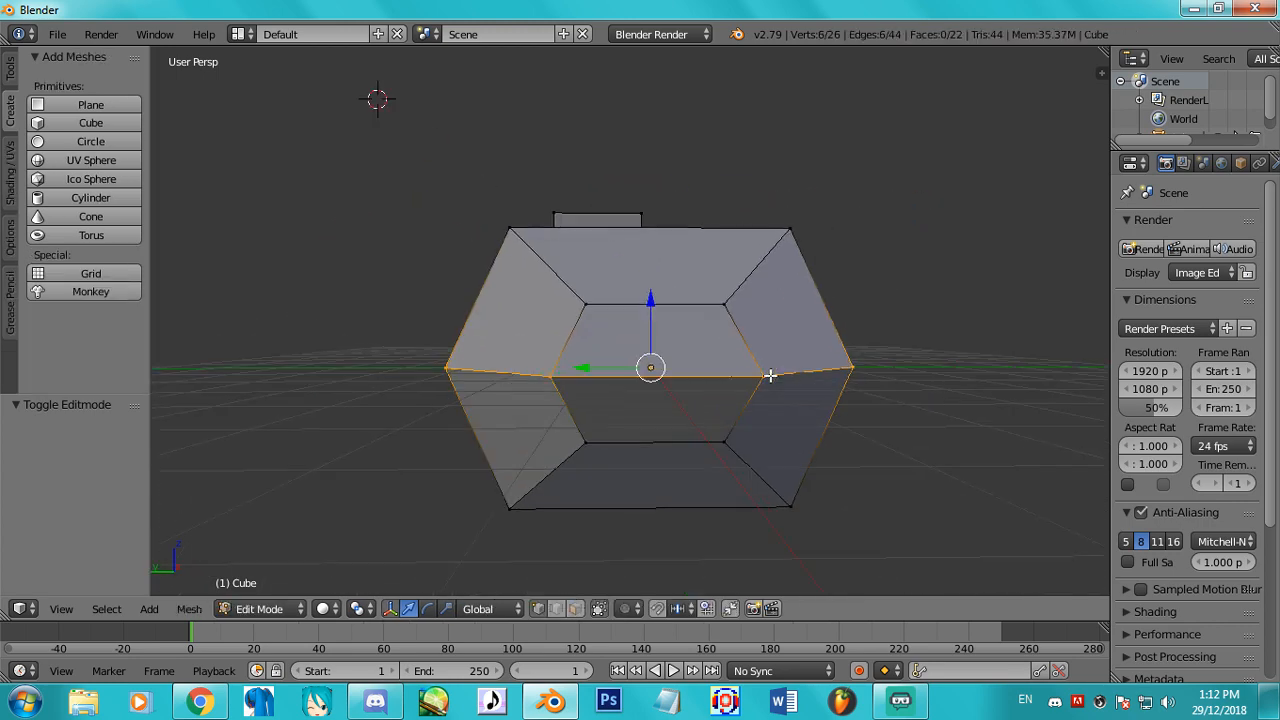
right_click(722, 304)
middle_click_drag(732, 324, 331, 517)
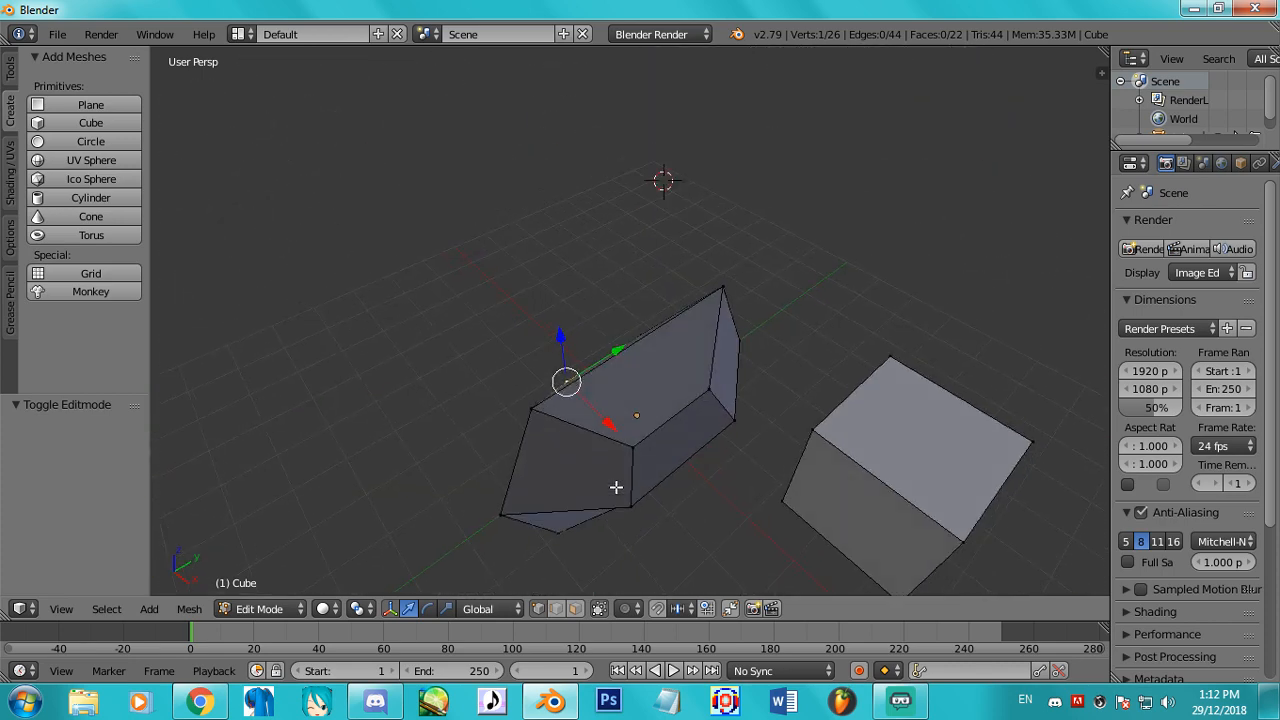
middle_click_drag(614, 489, 306, 380)
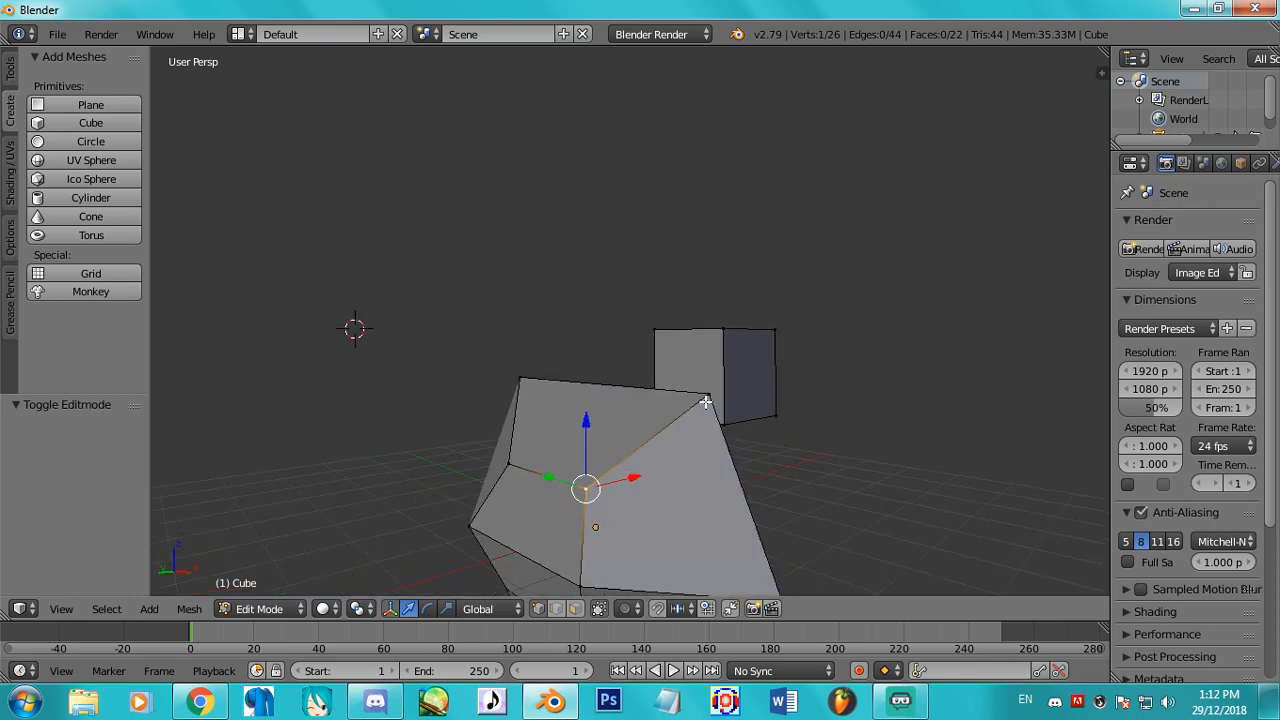
middle_click_drag(743, 354, 750, 345)
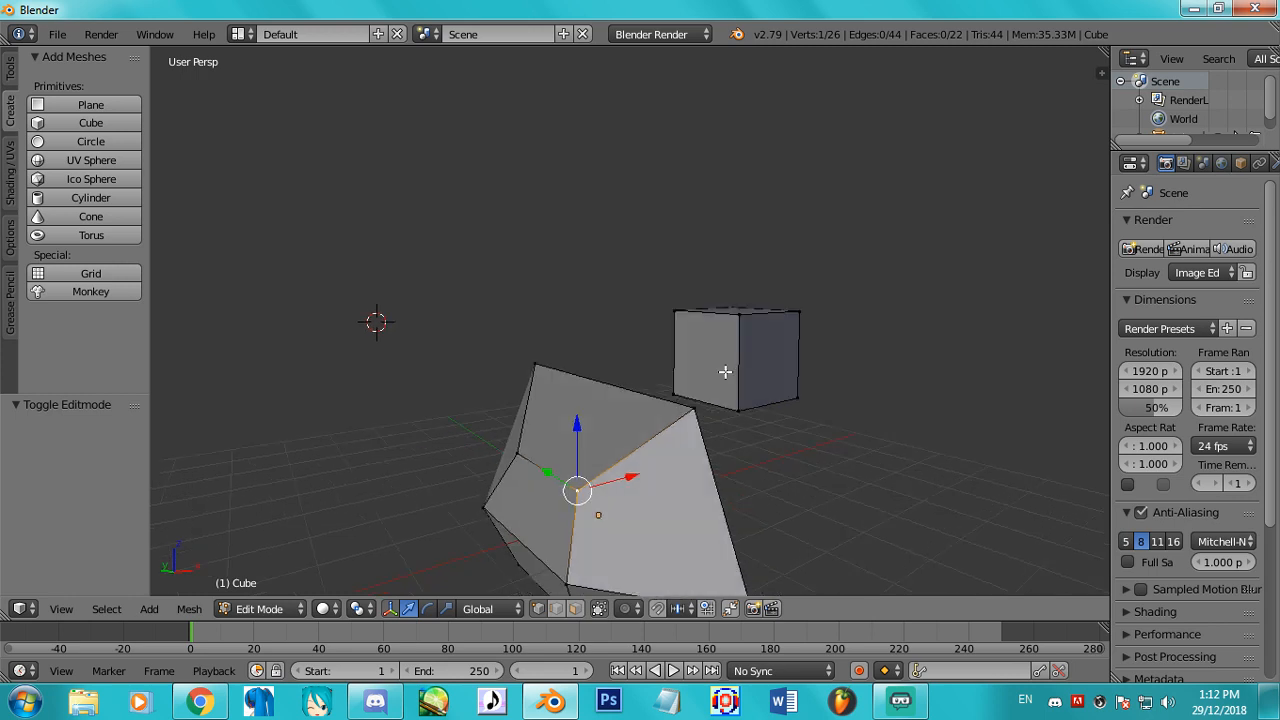
key("o")
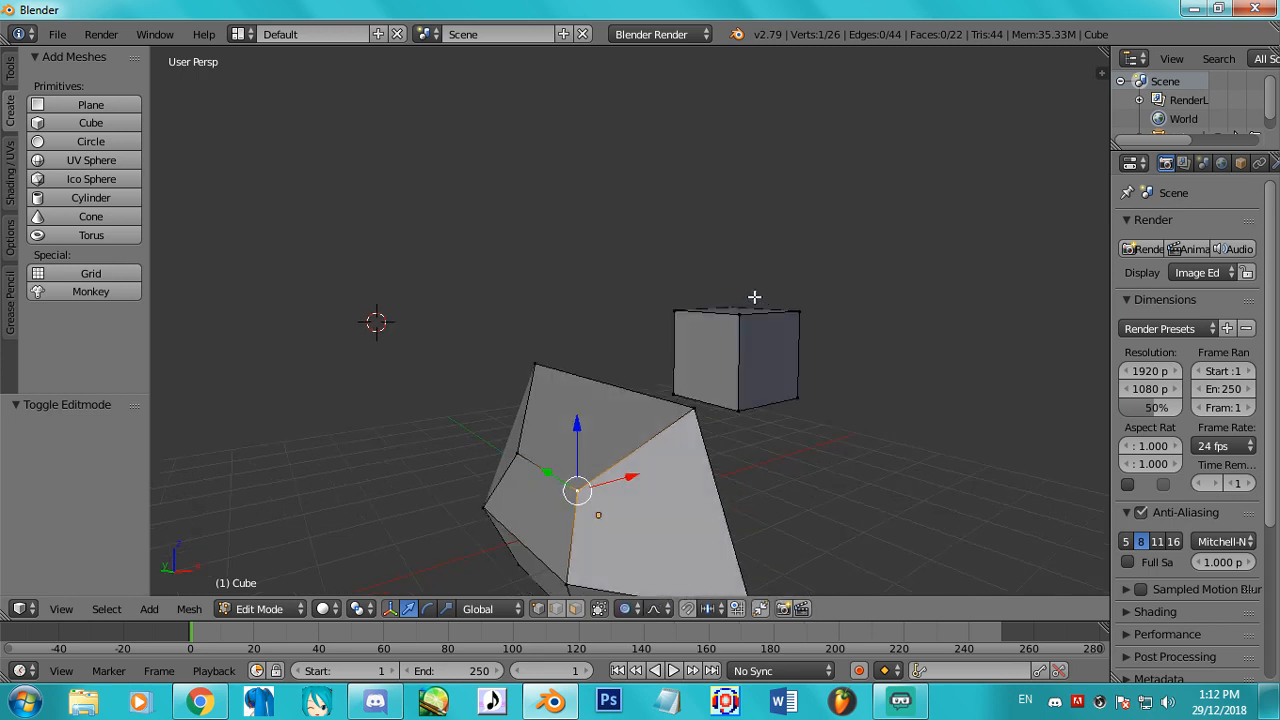
middle_click_drag(743, 279, 748, 291)
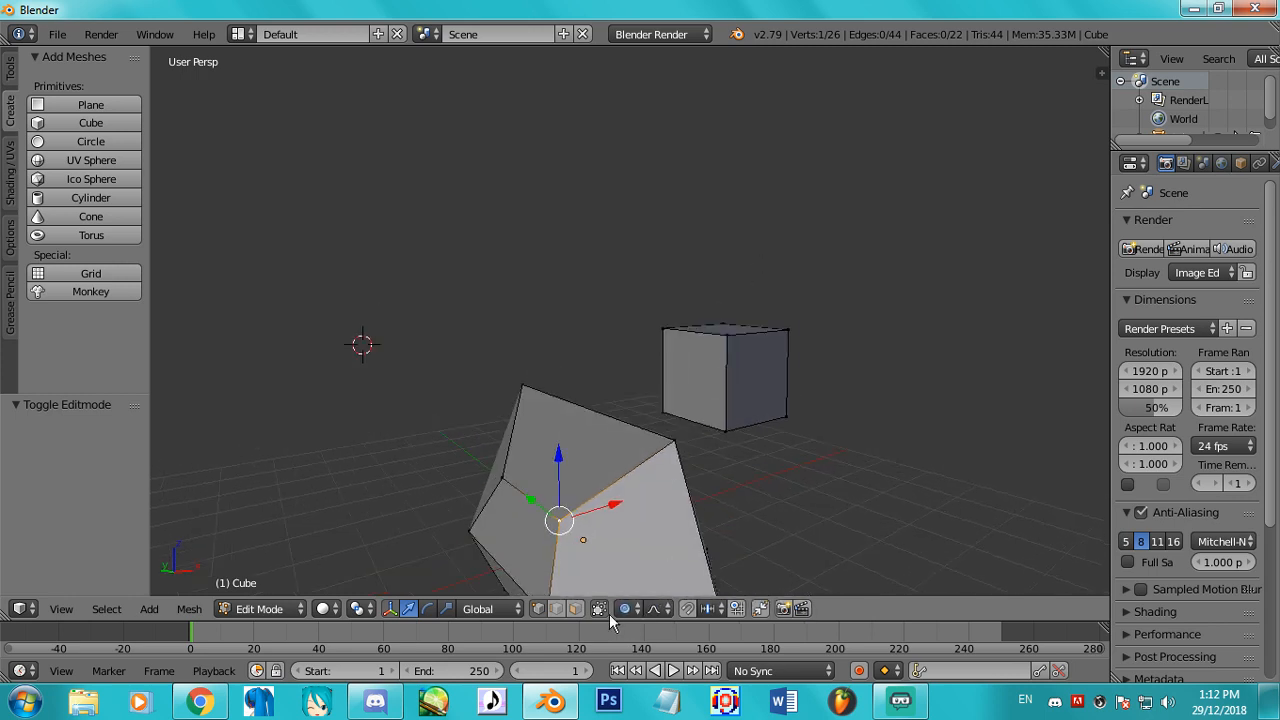
left_click(627, 612)
Move a top corner vertex of the second cube along X with proportional editing, varying the influence size between about 0.47 and 7.40.
right_click(726, 324)
middle_click_drag(738, 324, 936, 354)
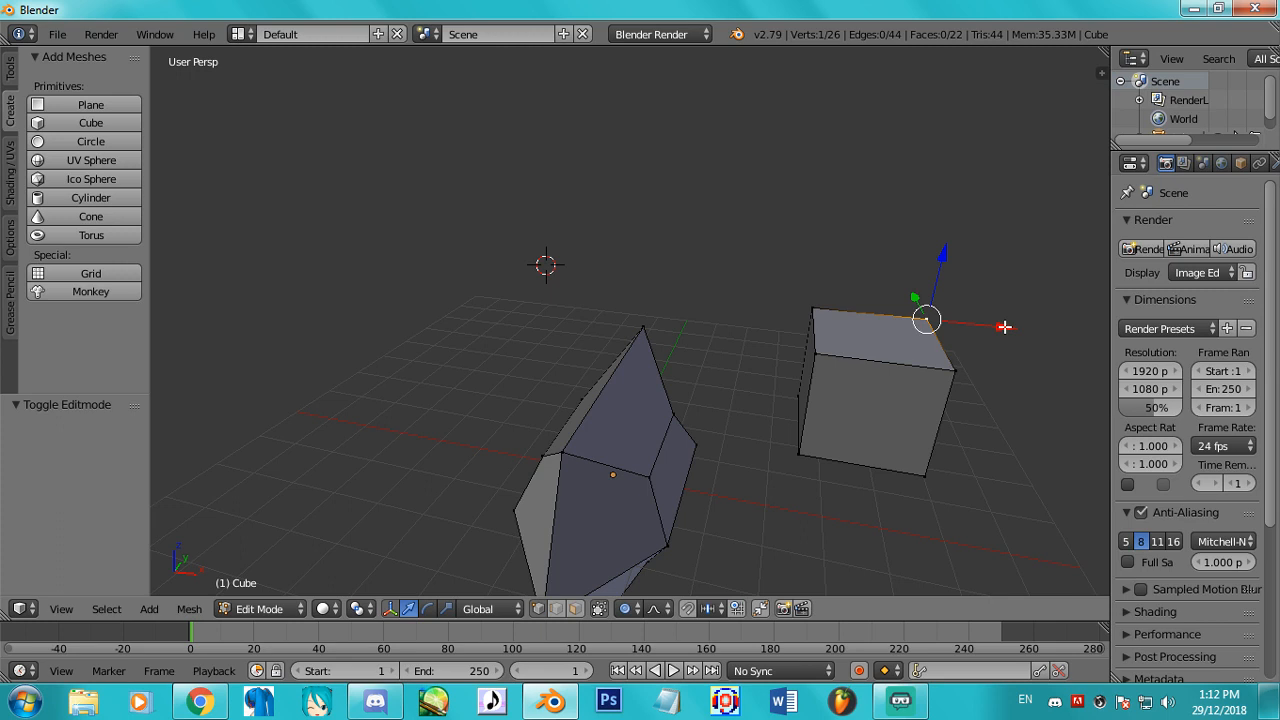
key("g")
key("x")
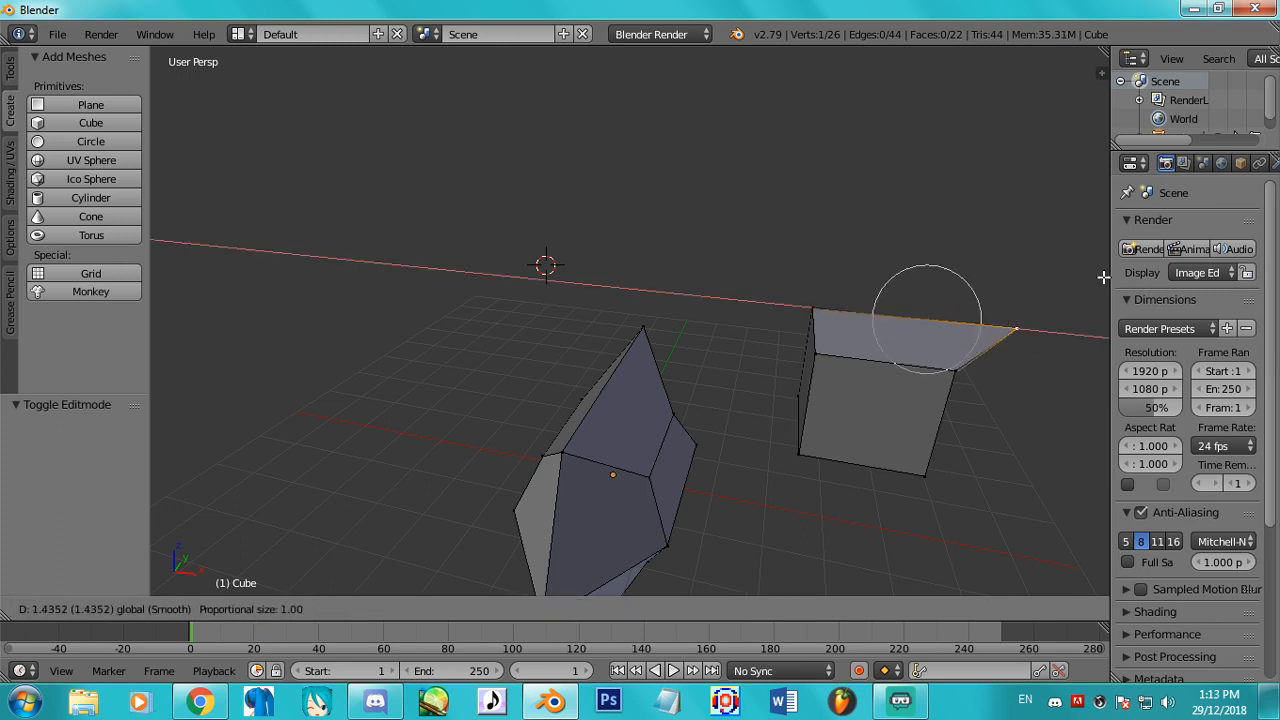
scroll(1002, 326, "down", 2)
scroll(1002, 326, "down", 16)
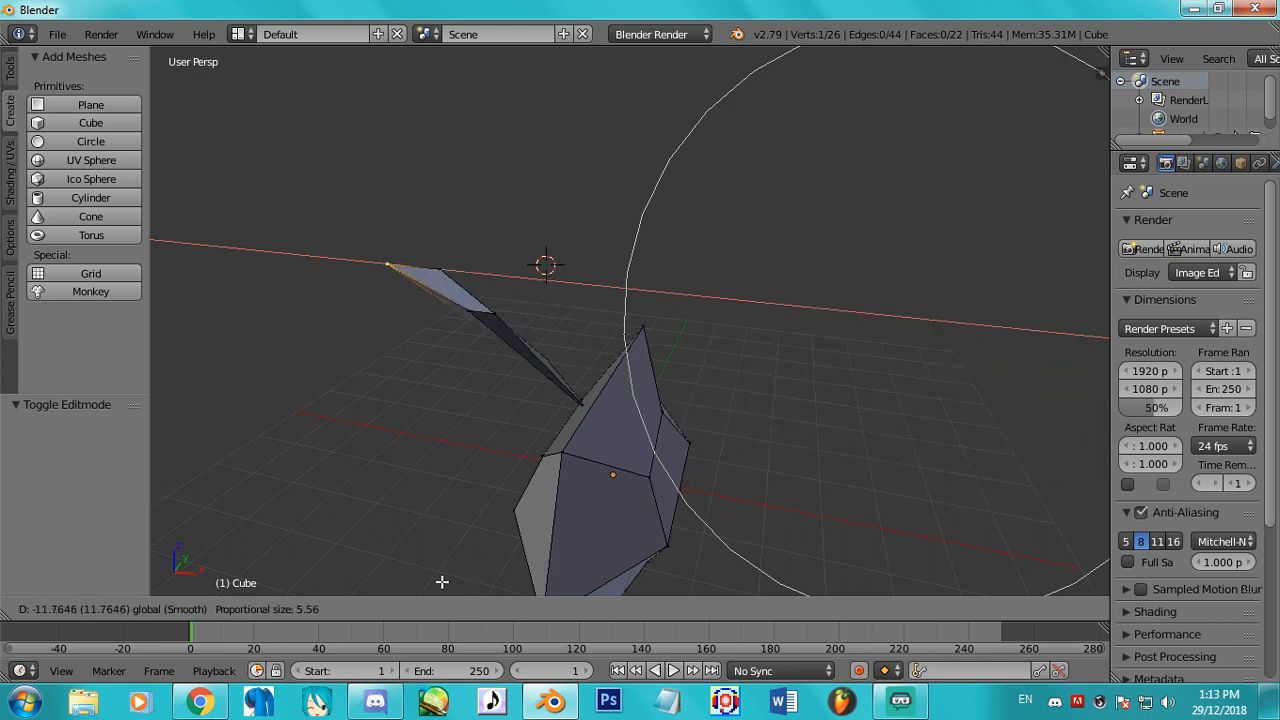
scroll(938, 430, "down", 2)
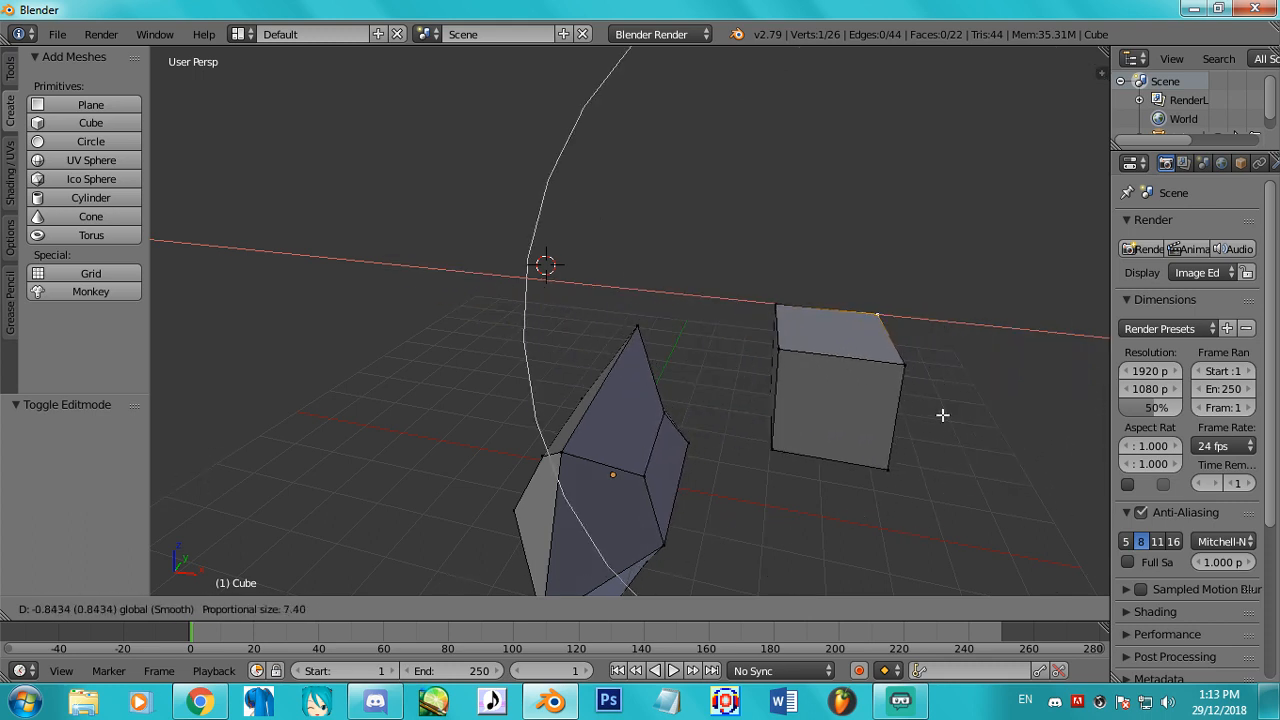
scroll(942, 414, "up", 20)
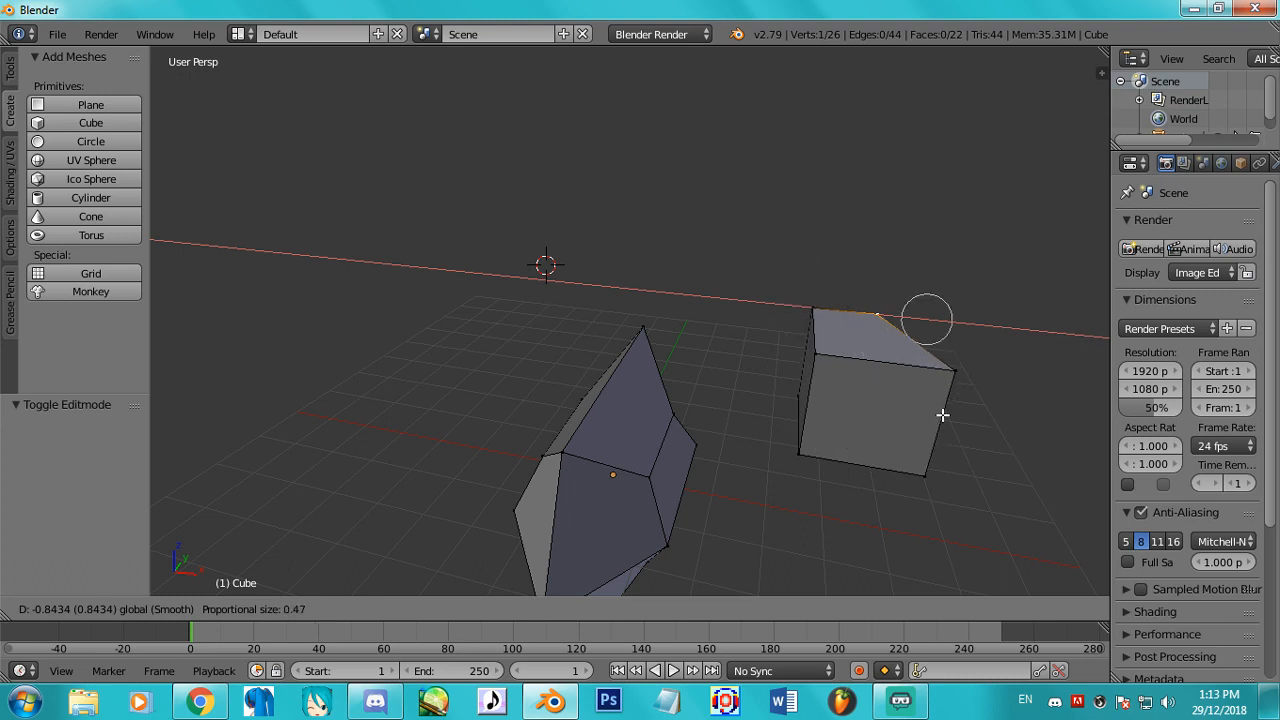
left_click_drag(943, 415, 1003, 455)
middle_click_drag(1003, 455, 643, 280)
Undo the X move and try moving a top corner vertex of the second cube along Z with a larger influence size.
key("ctrl+z")
mouse_move(624, 266)
left_mouse_down()
mouse_move(622, 191)
mouse_move(639, 165)
mouse_move(614, 446)
mouse_move(627, 277)
left_mouse_up()
scroll(622, 191, "down", 20)
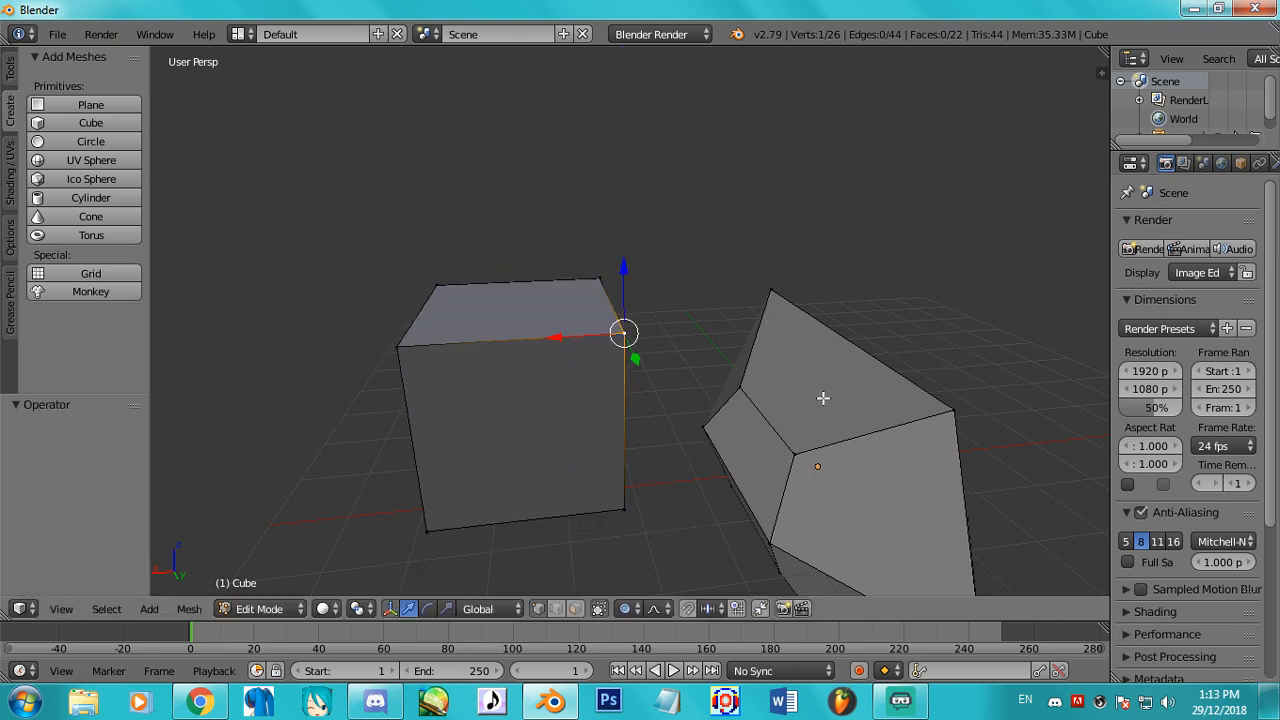
Move three neighbouring side vertices of the original cube along X, one after another, by about -0.283, -0.225 and -0.050.
right_click(398, 347)
middle_click_drag(748, 421, 291, 386)
middle_click_drag(511, 424, 606, 294, "shift")
right_click(574, 448)
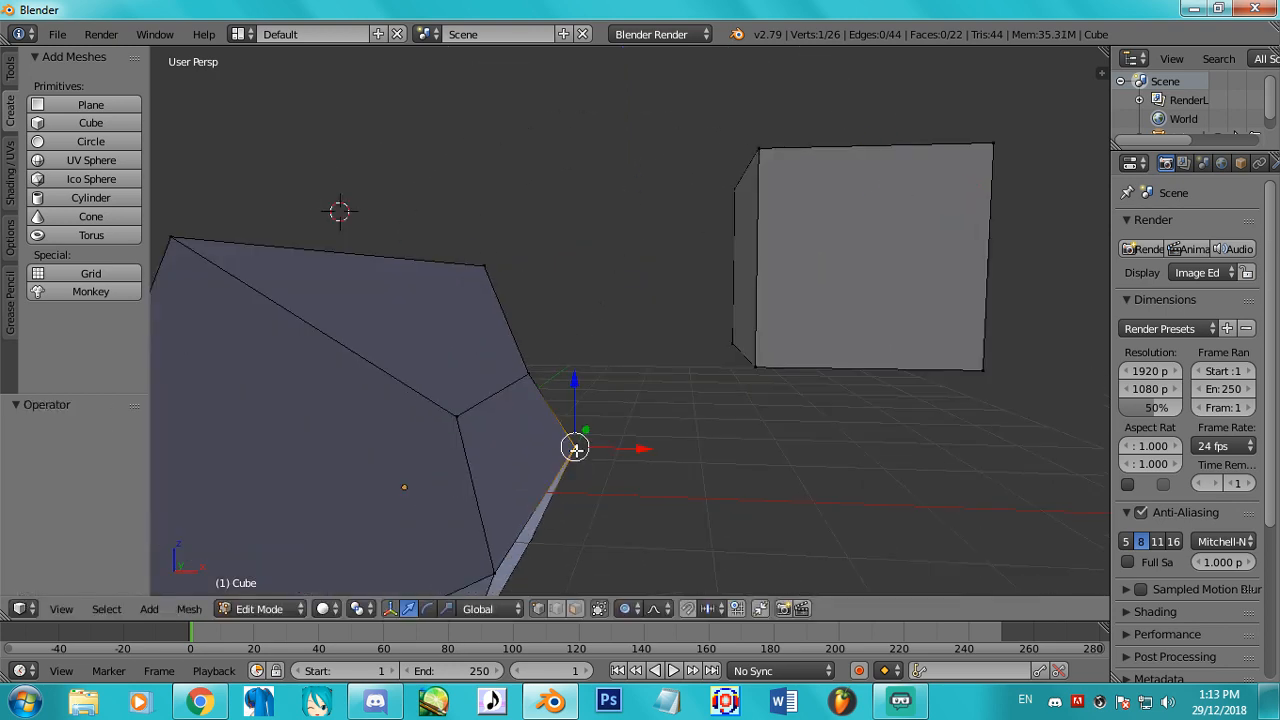
scroll(649, 435, "down", 2)
left_click_drag(659, 415, 642, 416)
right_click(560, 459)
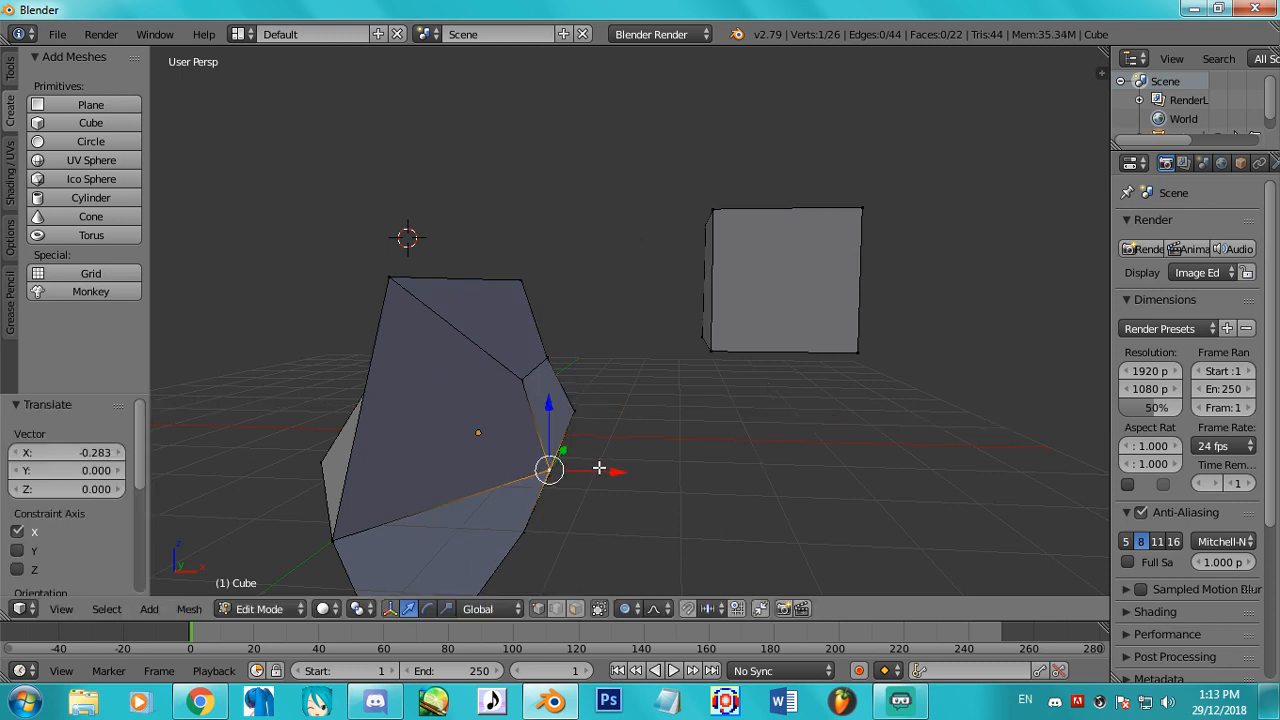
left_click_drag(599, 468, 582, 472)
right_click(578, 413)
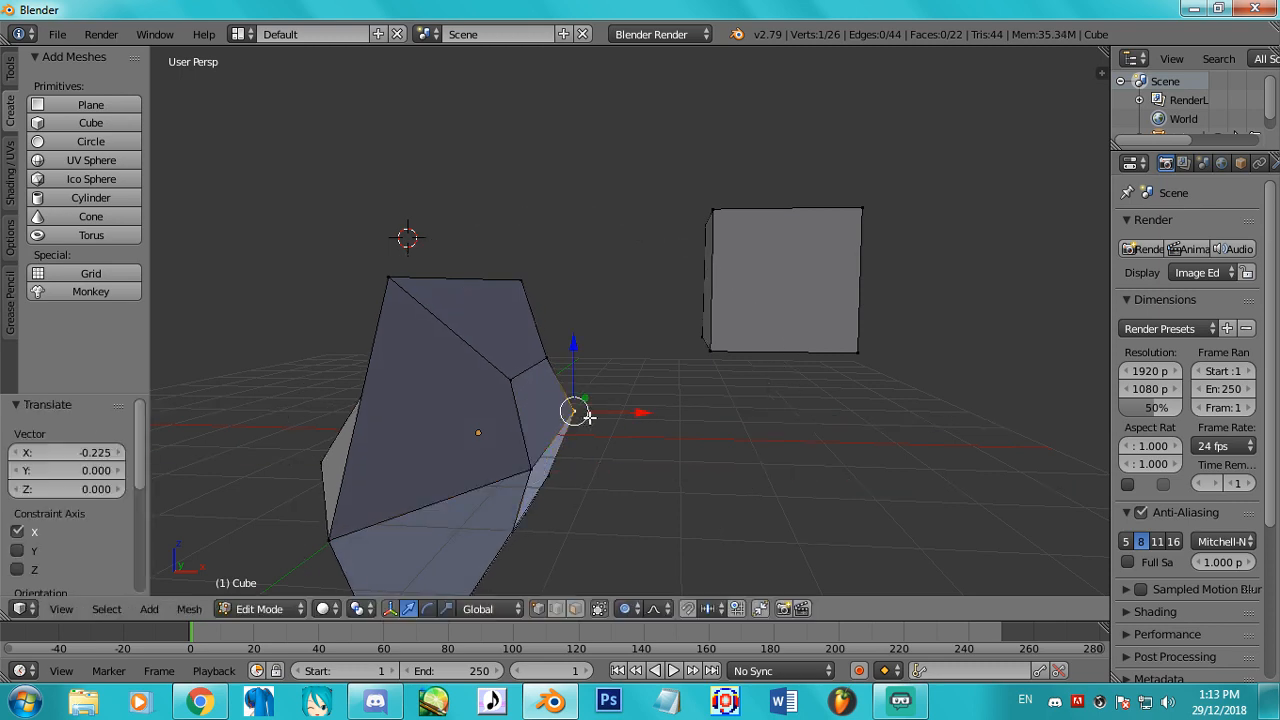
left_click_drag(629, 408, 627, 408)
Select two adjacent vertices on the other side of the original cube and move them about 0.208 along X.
middle_click_drag(376, 432, 461, 416)
right_click(396, 485)
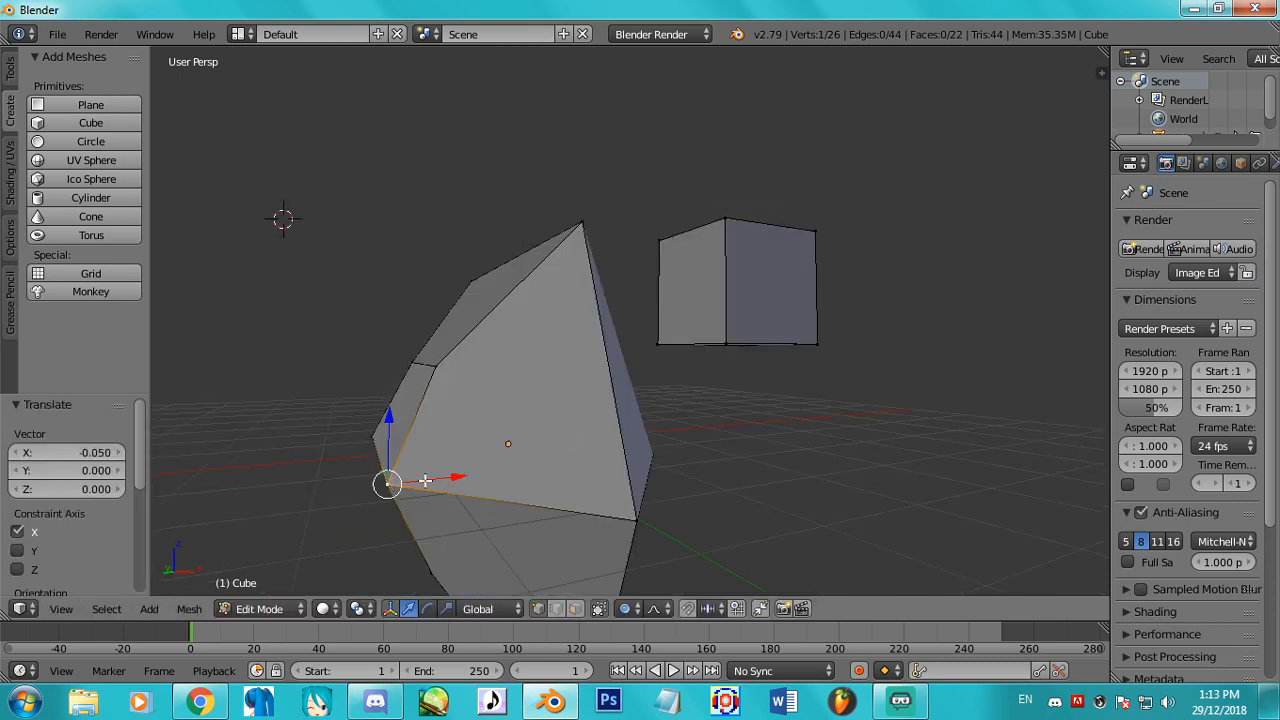
middle_click_drag(398, 485, 445, 467)
right_click(374, 459, "shift")
right_click(385, 459, "shift")
right_click(385, 460, "shift")
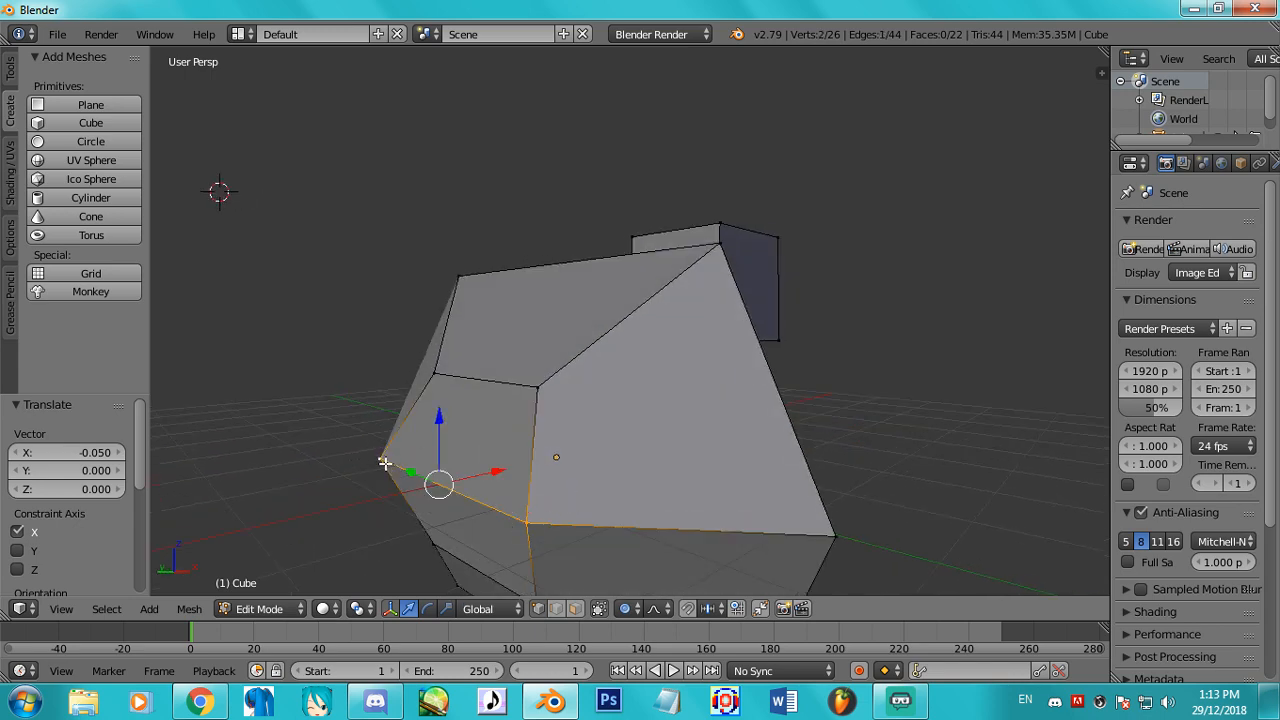
left_click_drag(484, 473, 510, 462)
middle_click_drag(510, 462, 600, 369)
Set the proportional editing falloff to Random and move the two vertices about 4.008 along X with an enlarged influence size.
left_click(654, 609)
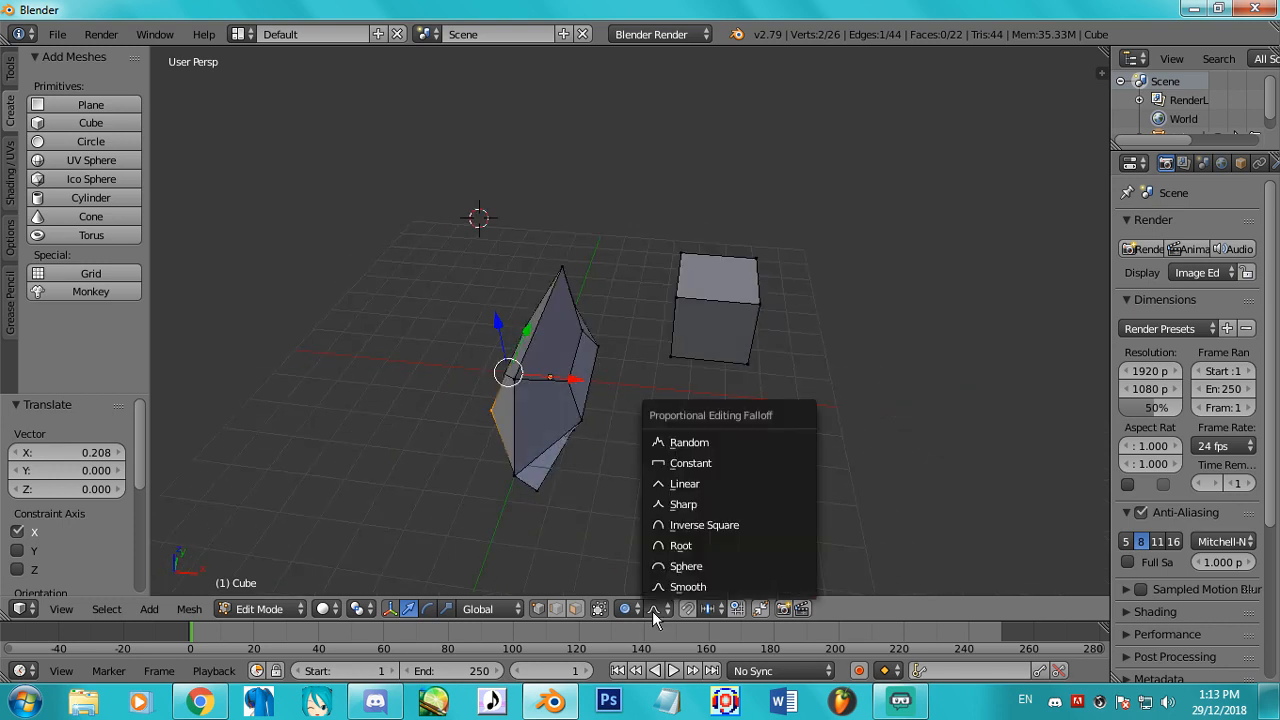
left_click(680, 442)
middle_click_drag(680, 442, 789, 386)
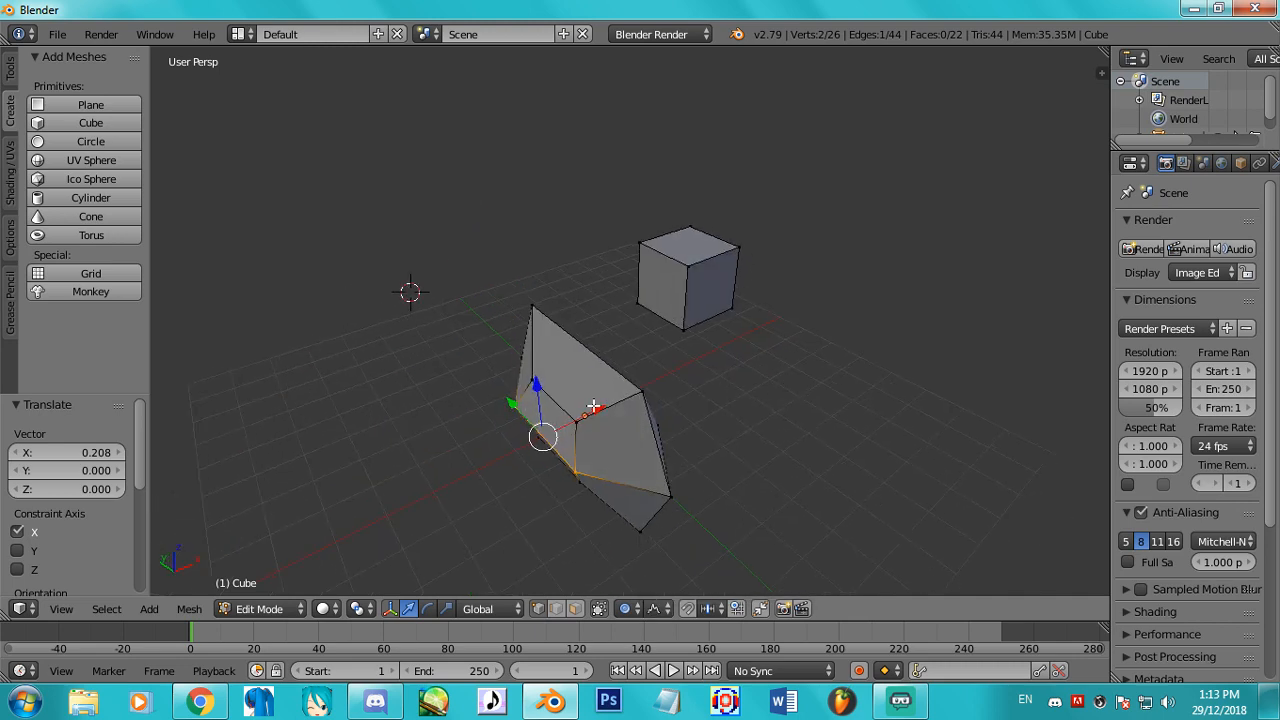
key("g")
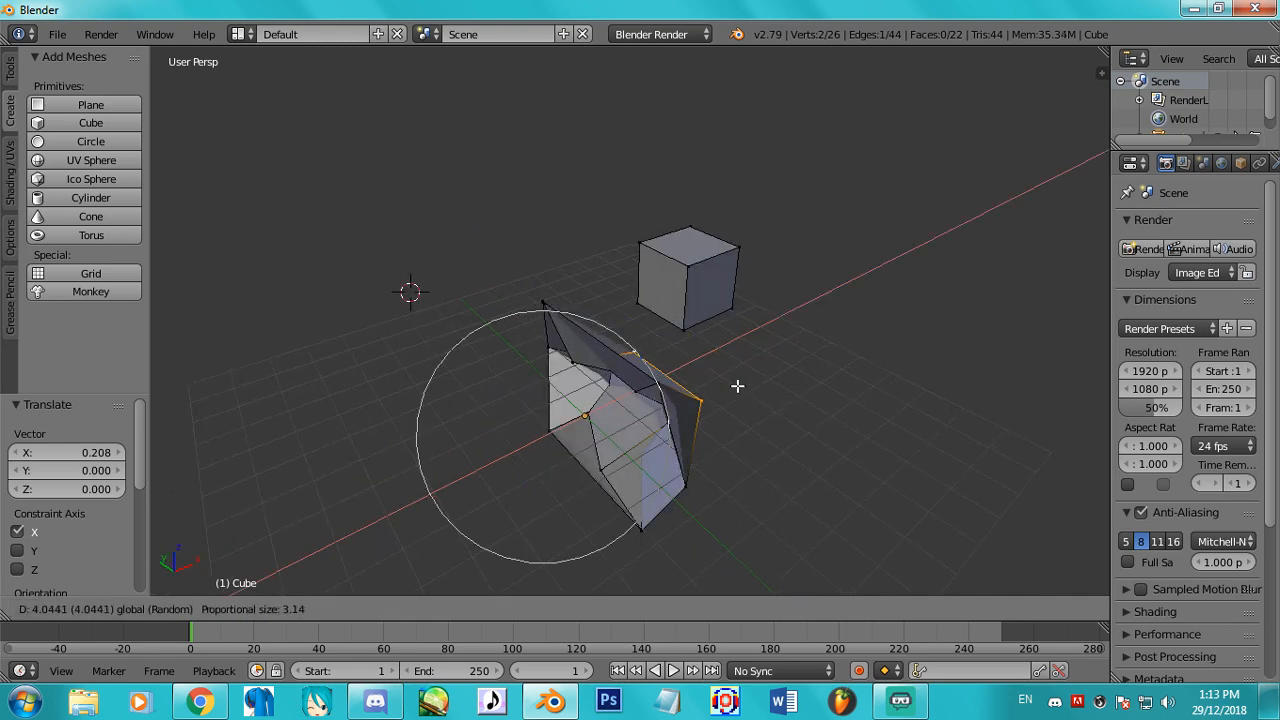
scroll(737, 384, "down", 4)
scroll(737, 385, "down", 8)
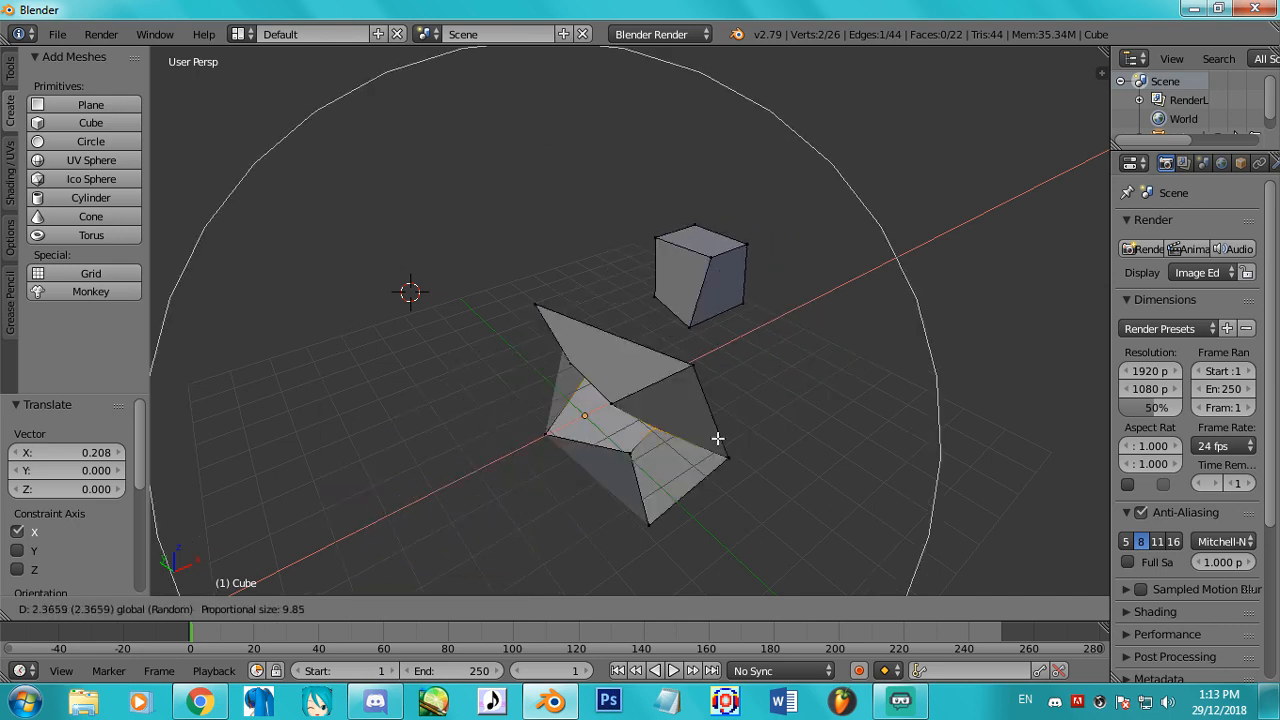
scroll(748, 408, "up", 1)
left_click(748, 408)
scroll(766, 416, "up", 4)
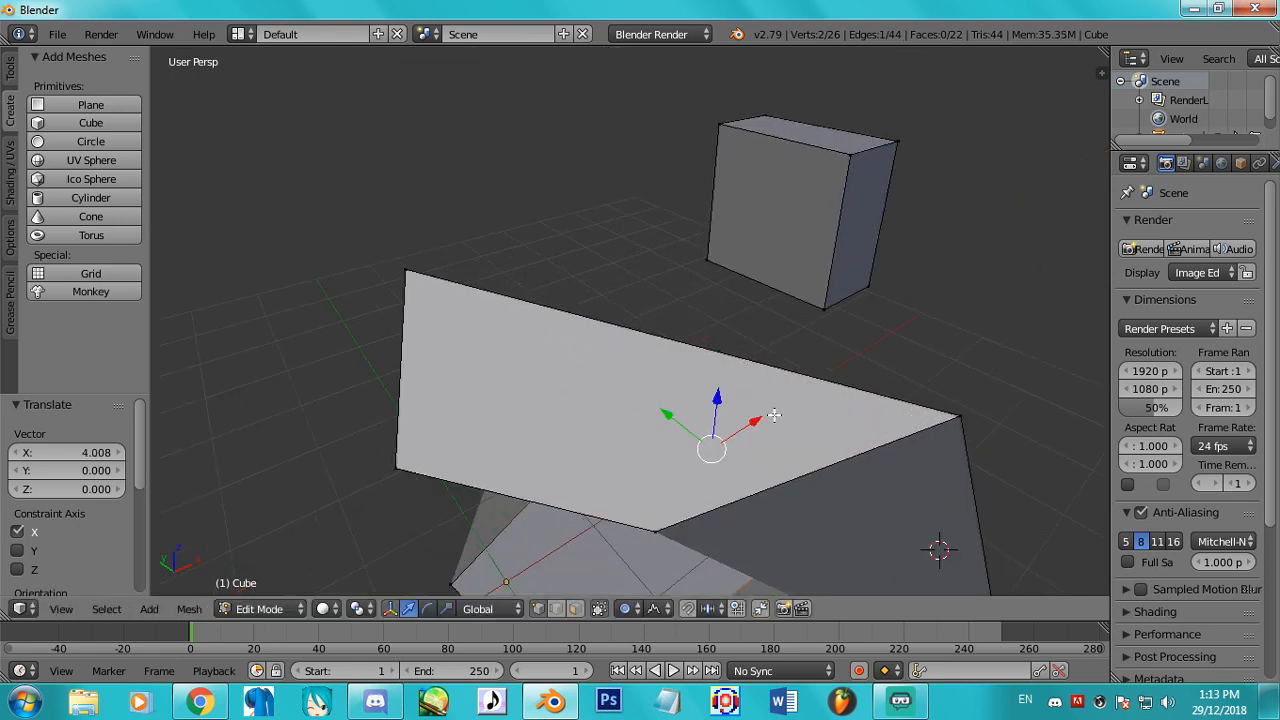
Set the proportional falloff to Sphere, move the selected vertices about -3.279 along X, and undo both falloff test moves.
left_click(655, 608)
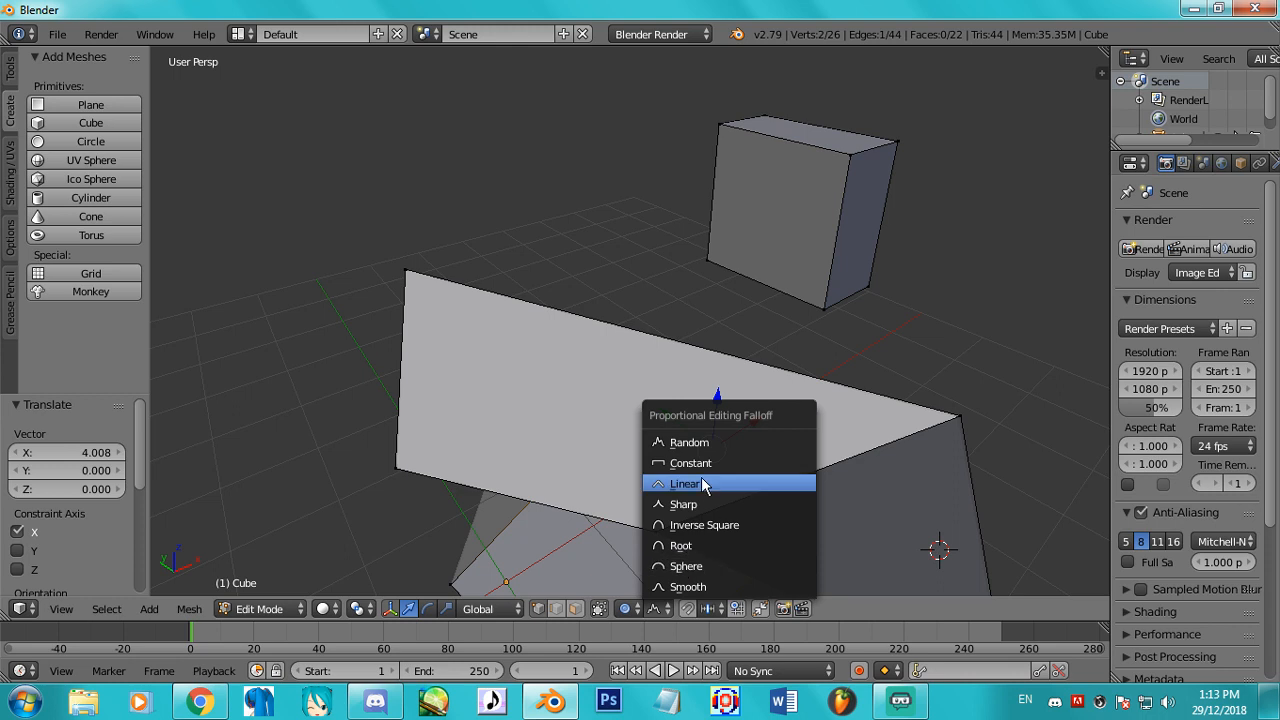
left_click(702, 564)
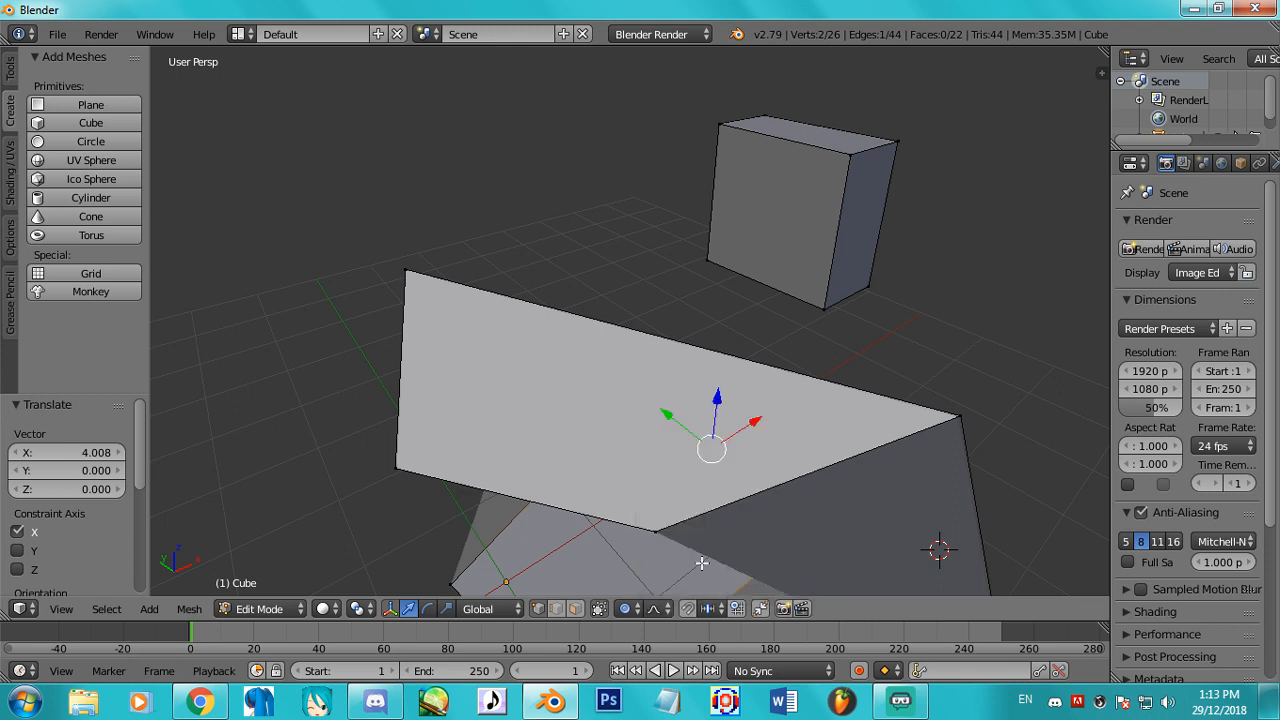
left_click(741, 420)
left_click_drag(761, 428, 489, 480)
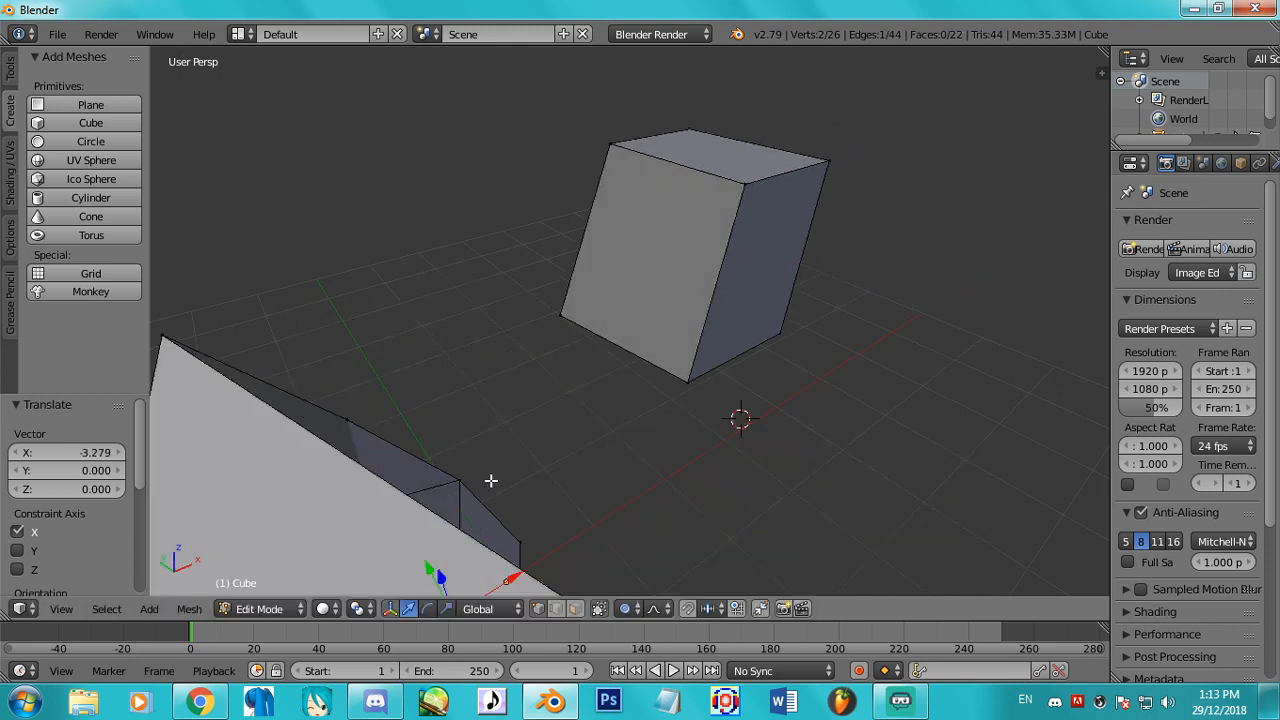
scroll(500, 455, "down", 8)
key("ctrl+z")
key("ctrl+z")
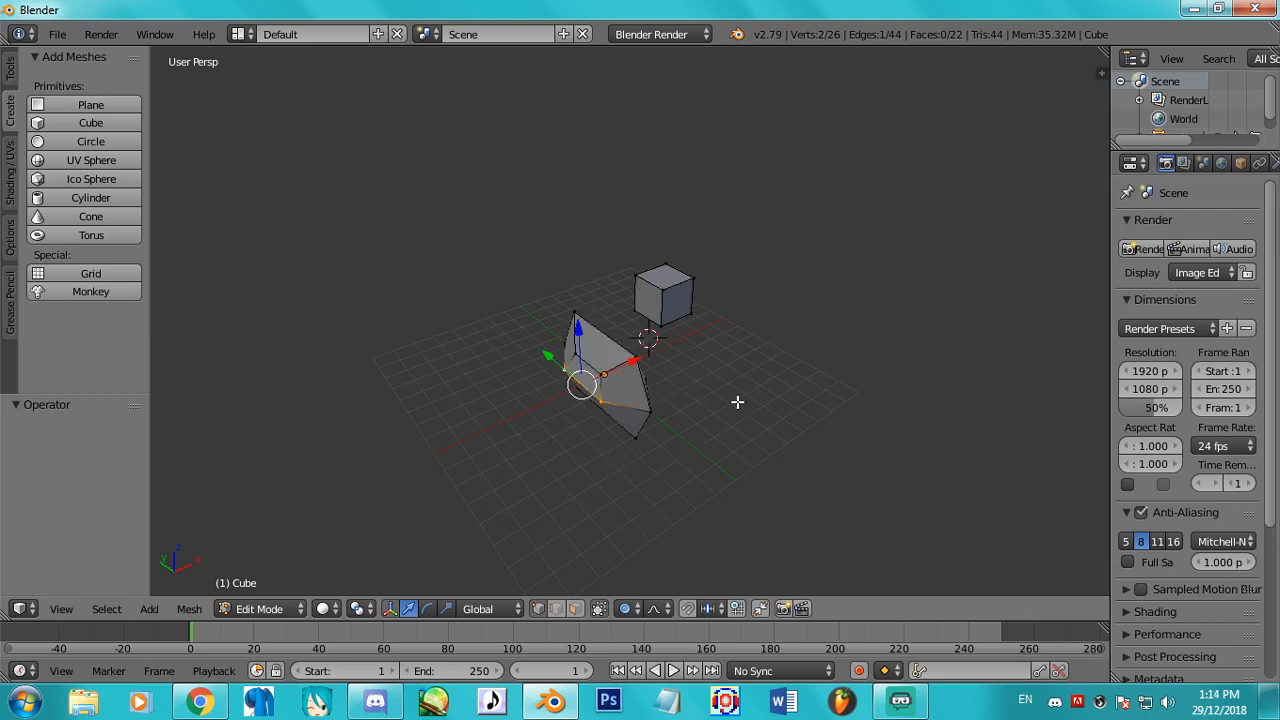
Select the whole mesh of both cubes and apply Smooth to its vertices.
scroll(737, 400, "up", 8)
scroll(546, 355, "up", 2)
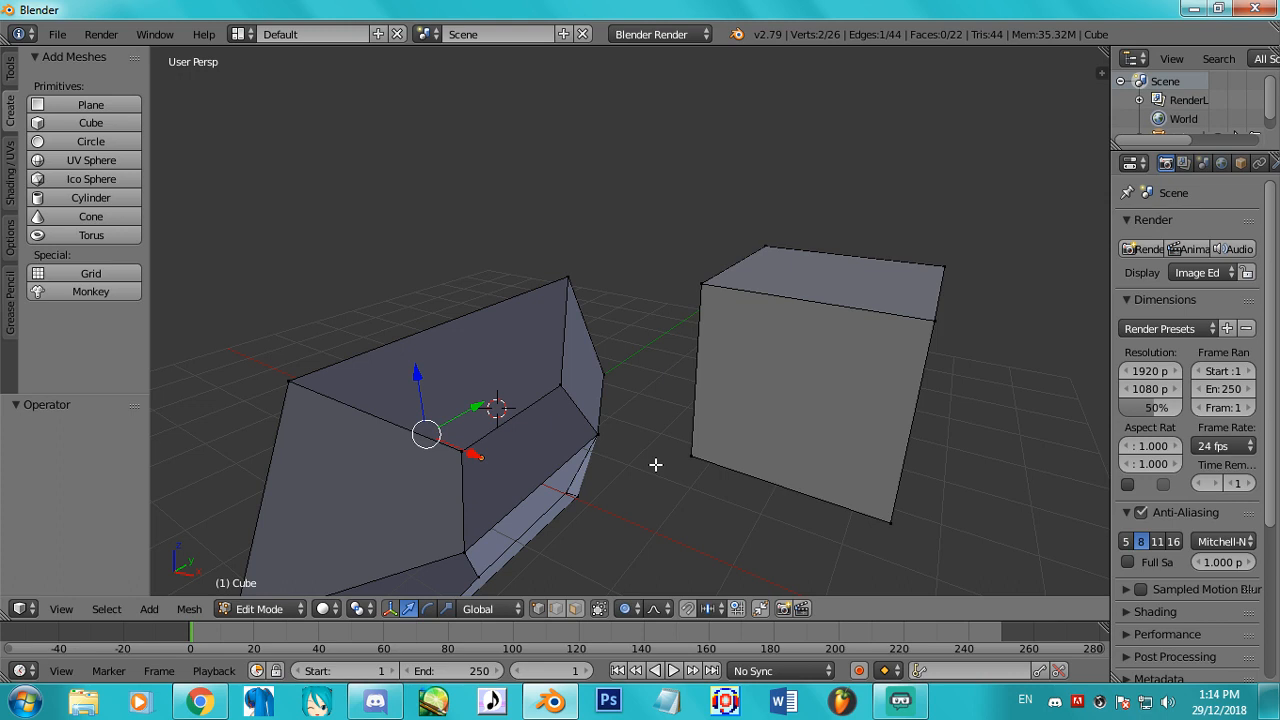
key("a")
key("w")
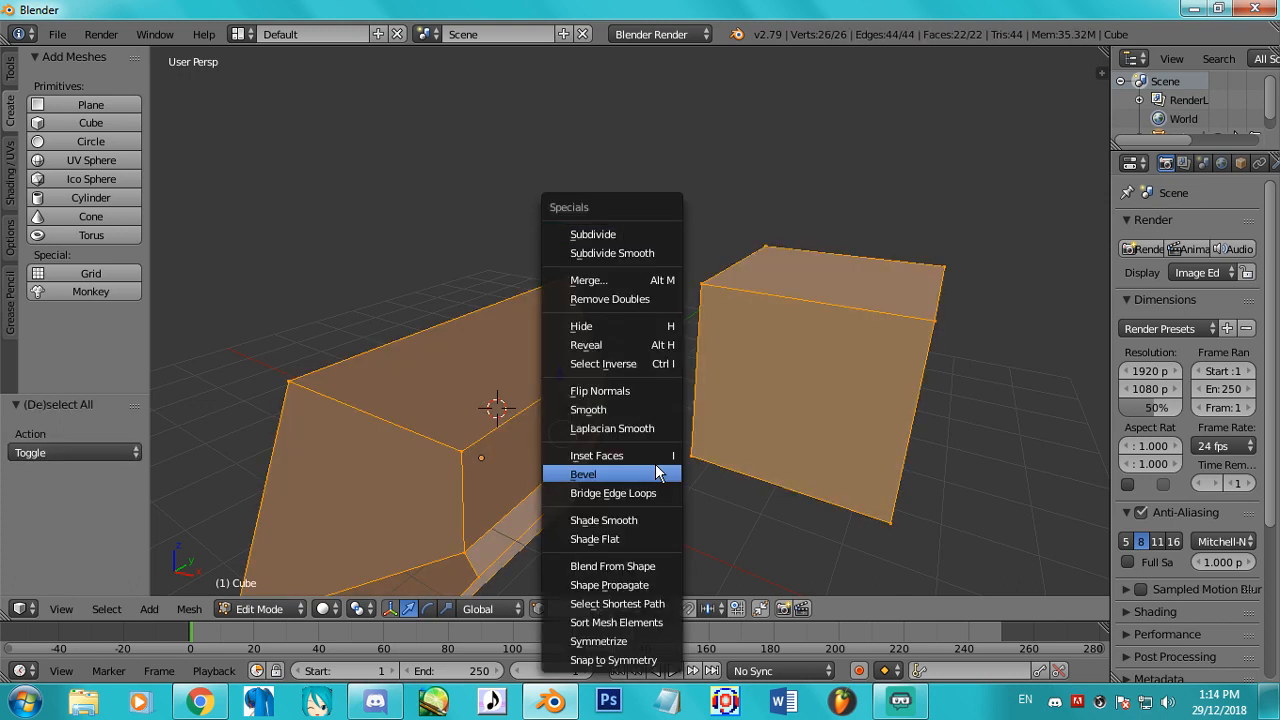
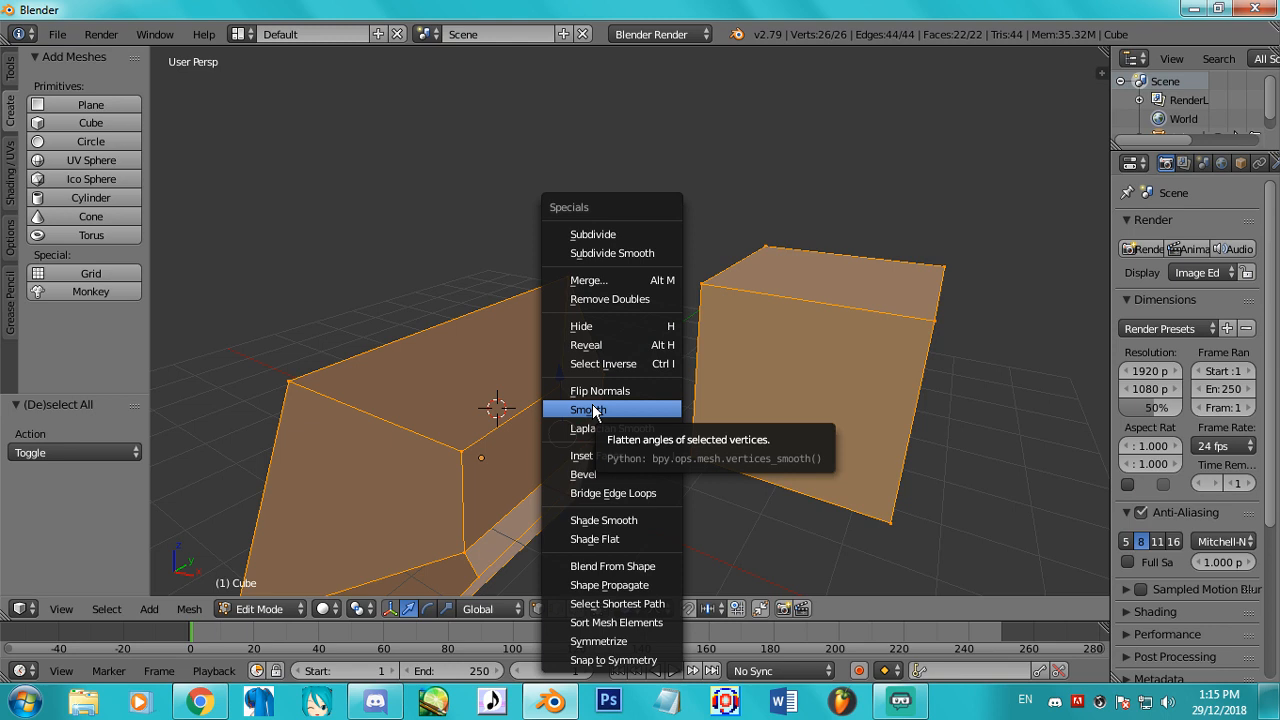
left_click(593, 410)
Select a top corner vertex of the second cube and try adjusting the Smooth Vertex smoothing factor.
middle_click_drag(593, 410, 523, 339)
right_click(549, 301)
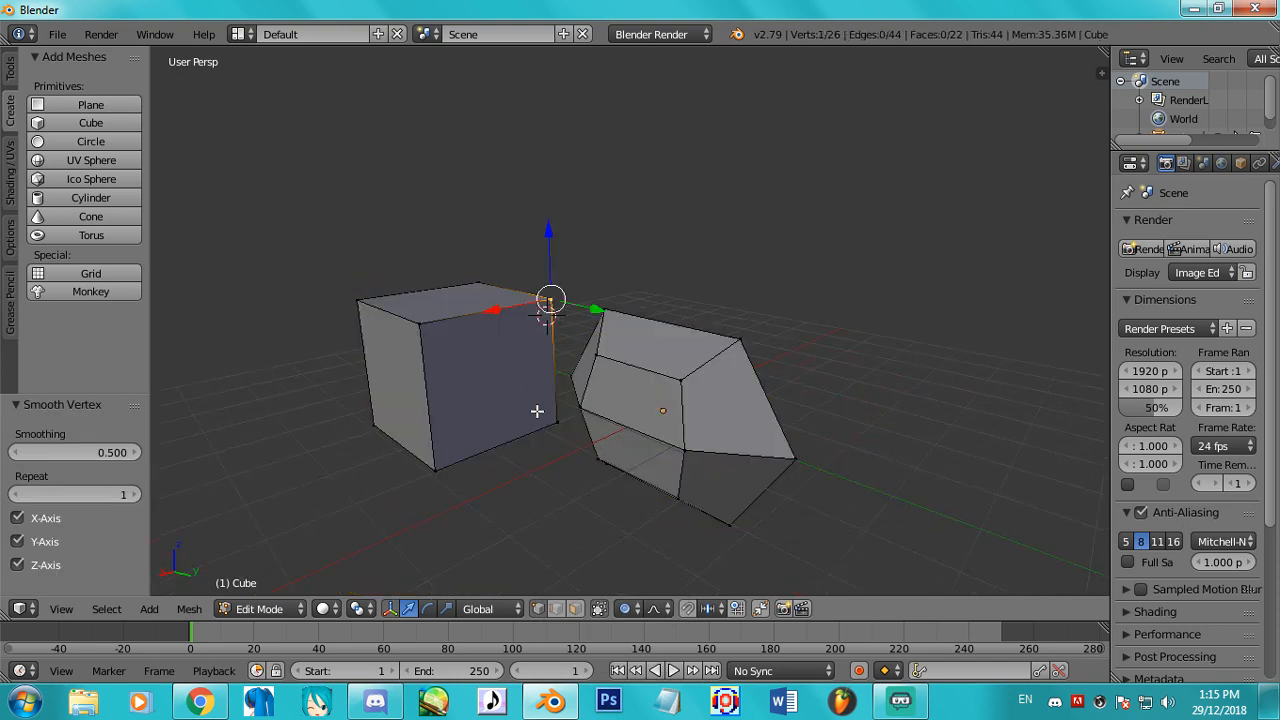
mouse_move(73, 452)
left_mouse_down()
mouse_move(130, 452)
mouse_move(25, 452)
mouse_move(130, 452)
mouse_move(73, 452)
left_mouse_up()
middle_click_drag(480, 443, 342, 370)
Try Laplacian Smooth on the whole mesh of both shapes.
key("w")
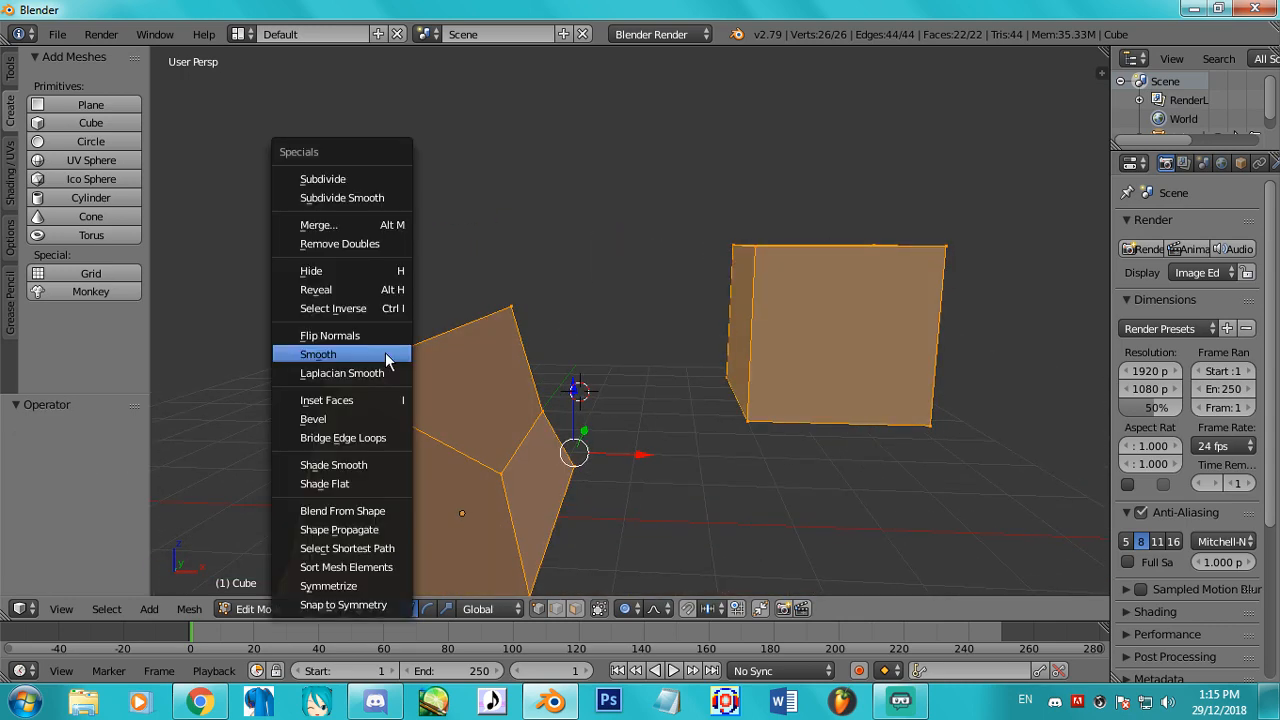
left_click(372, 376)
middle_click_drag(662, 380, 551, 423)
Try Inset Faces on the whole mesh of both shapes.
key("w")
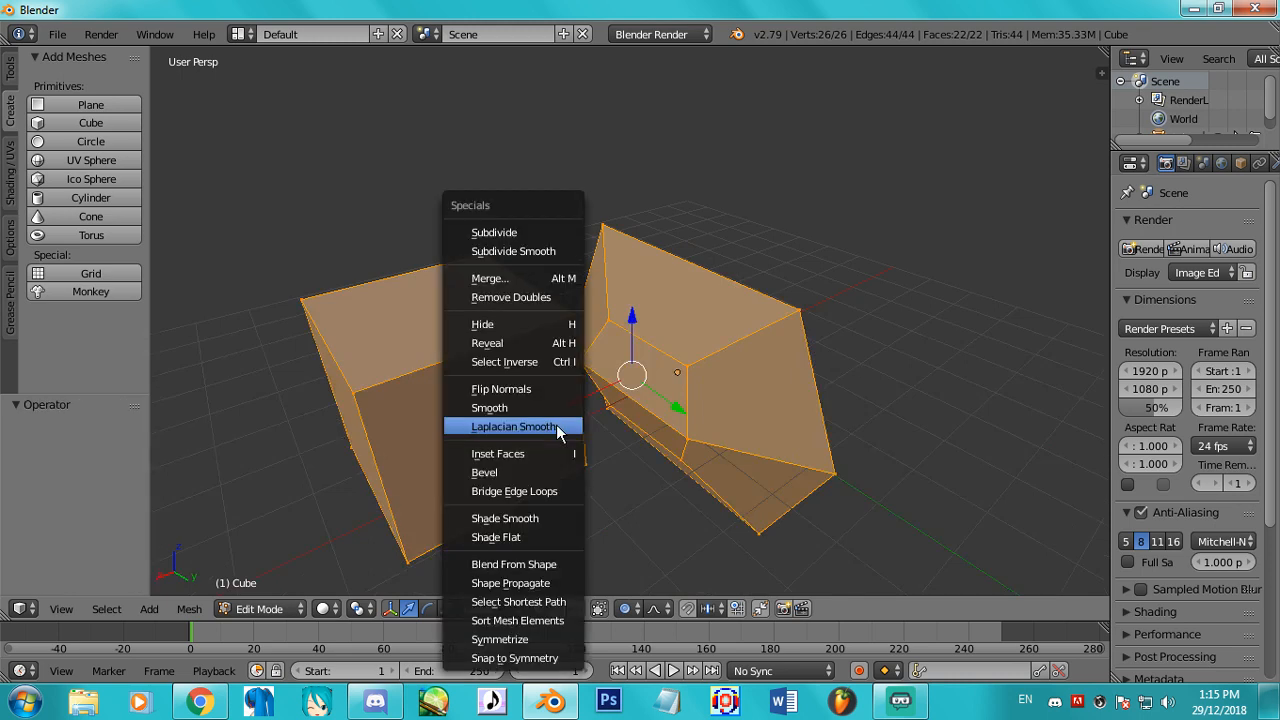
left_click(540, 447)
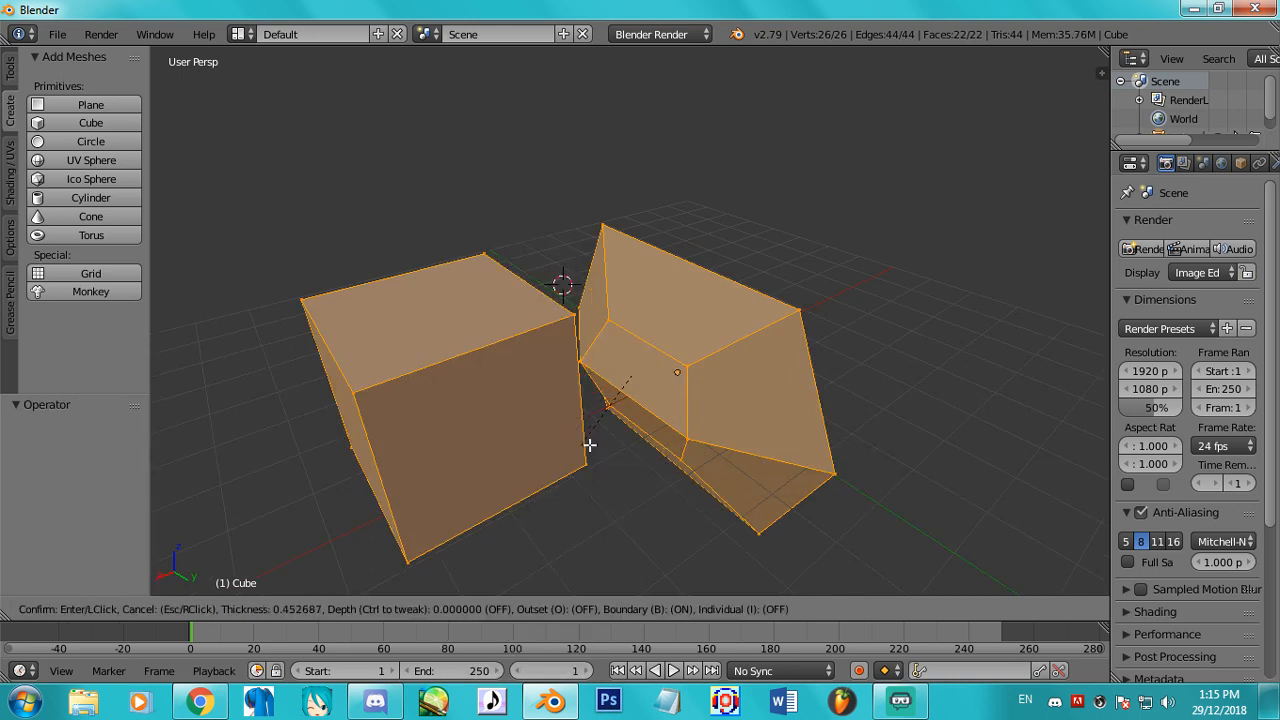
left_click(755, 404)
Select the four corner vertices of one side face of the cube and inset it with a thickness of about 0.52.
right_click(348, 368)
middle_click_drag(392, 379, 517, 303)
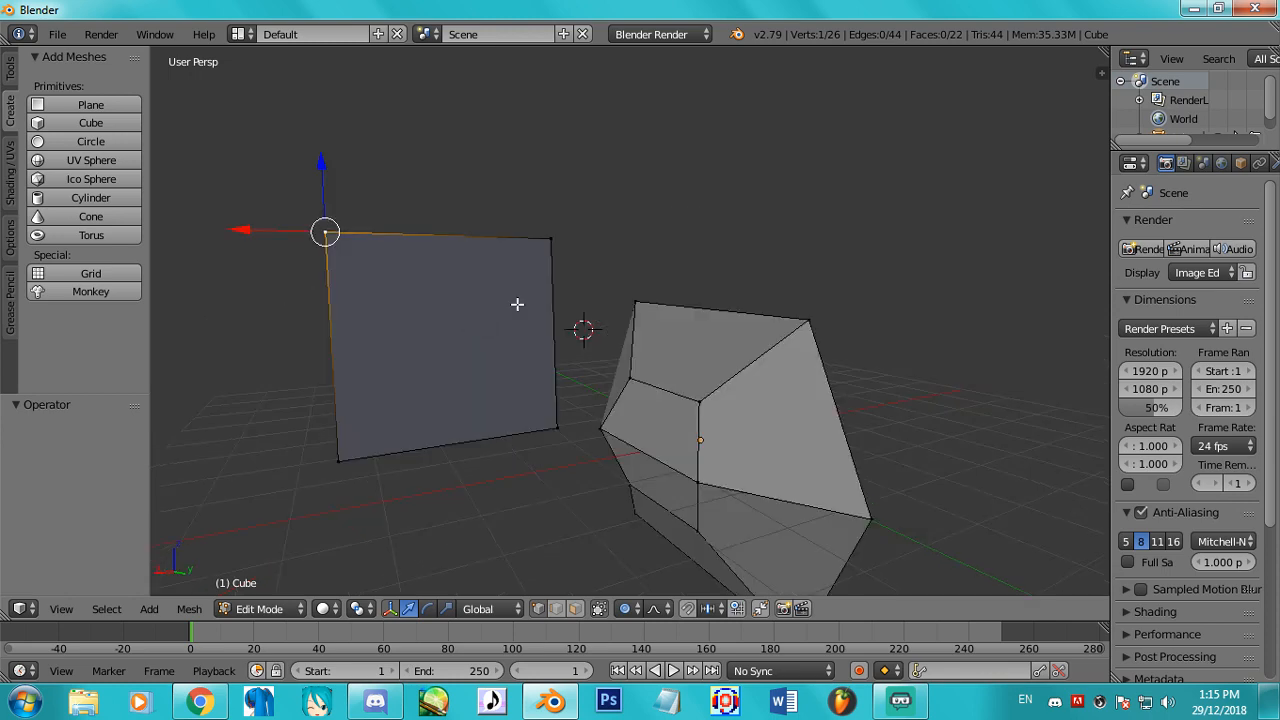
right_click(550, 225, "shift")
right_click(542, 428, "shift")
right_click(370, 461, "shift")
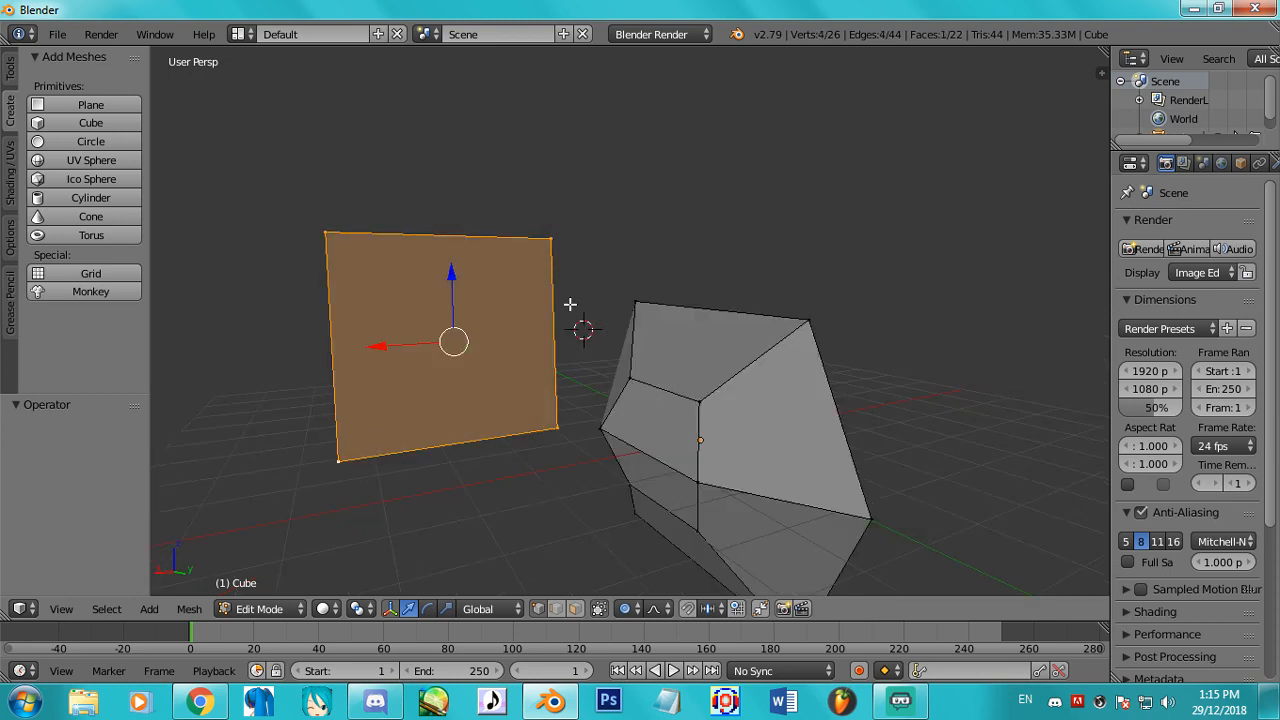
key("w")
left_click(570, 304)
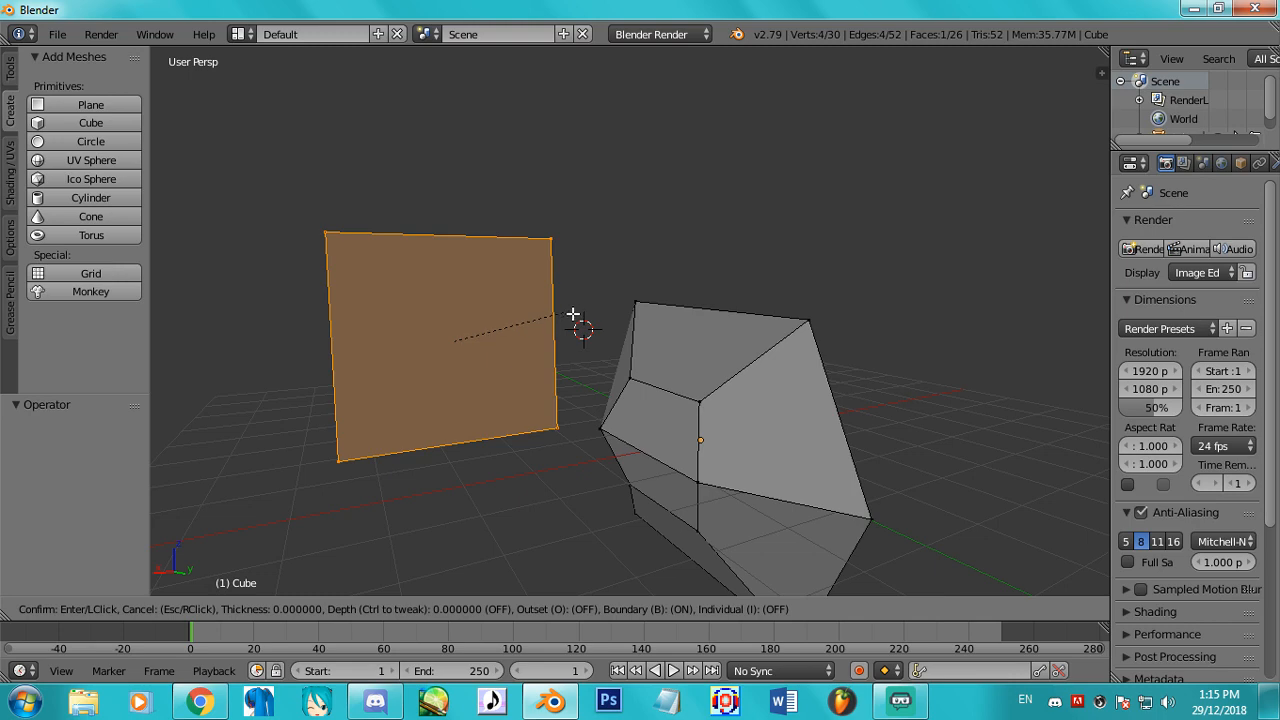
left_click(517, 316)
middle_click_drag(516, 399, 571, 346)
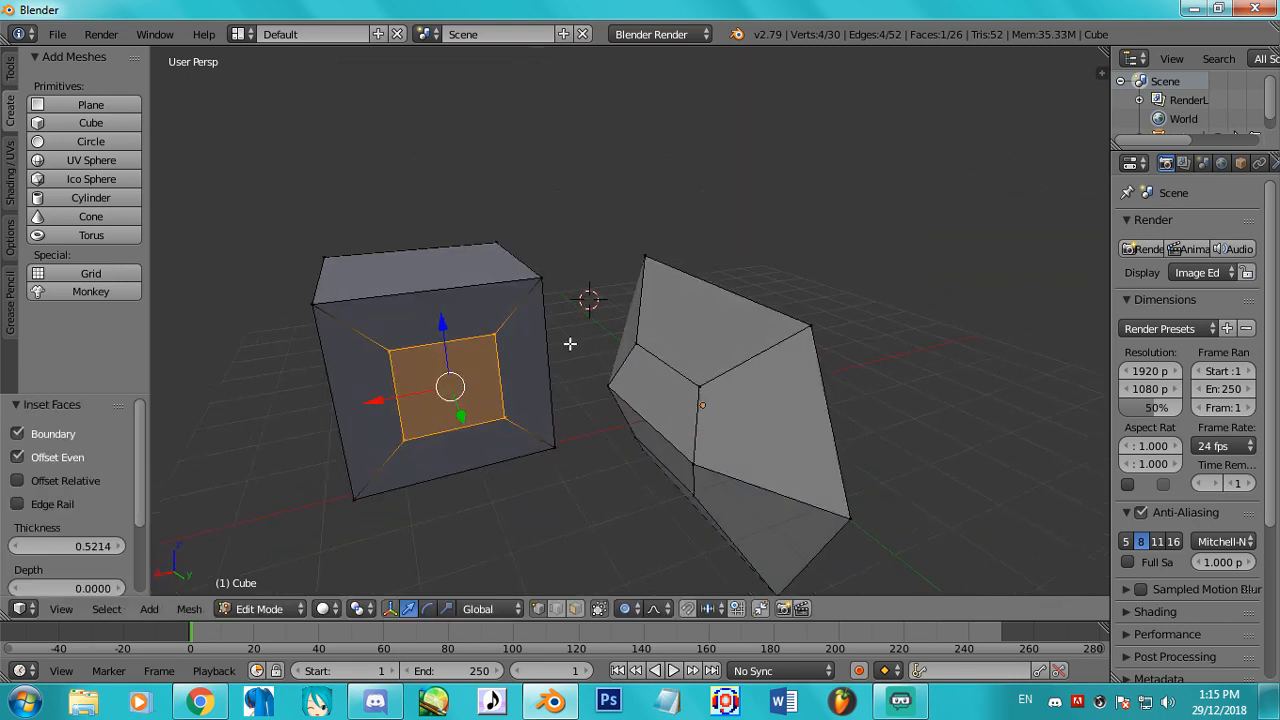
Move the inset face inward and outward along Y, including a move of about 1.421 into the cube.
left_click_drag(485, 420, 466, 379)
middle_click_drag(467, 379, 462, 408)
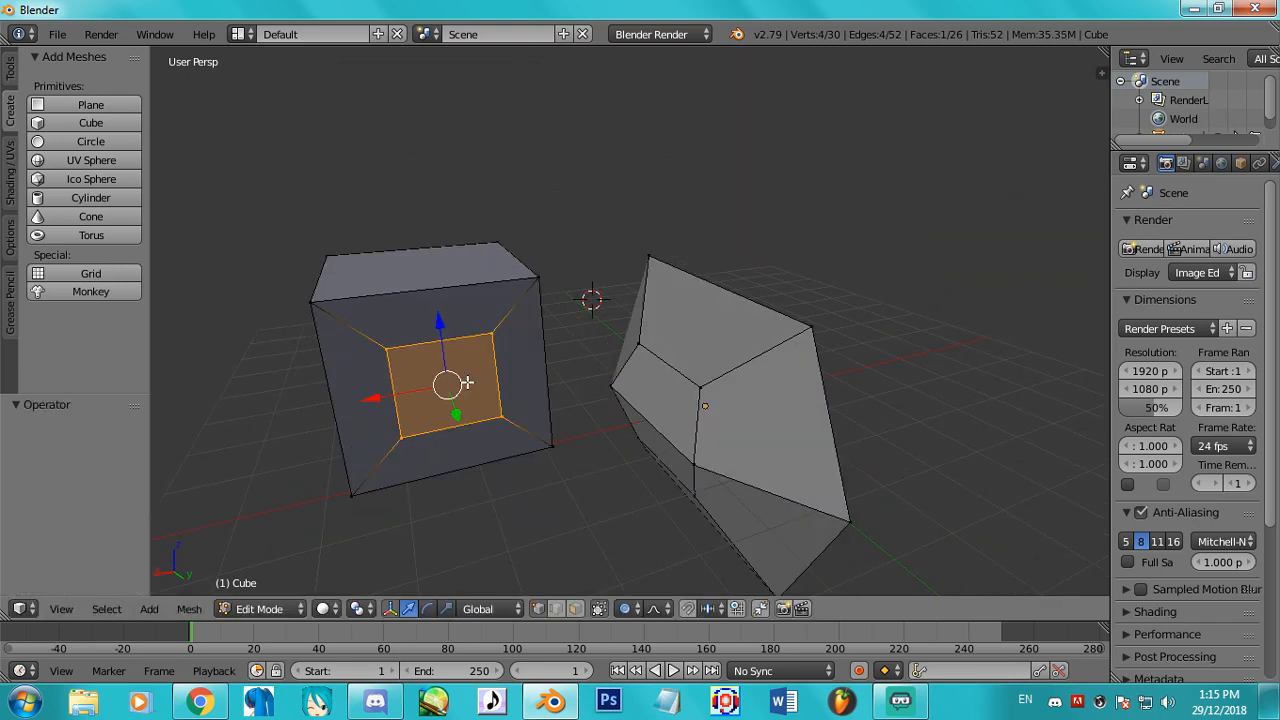
left_click_drag(454, 415, 419, 352)
middle_click_drag(525, 372, 598, 354)
left_click_drag(445, 357, 491, 431)
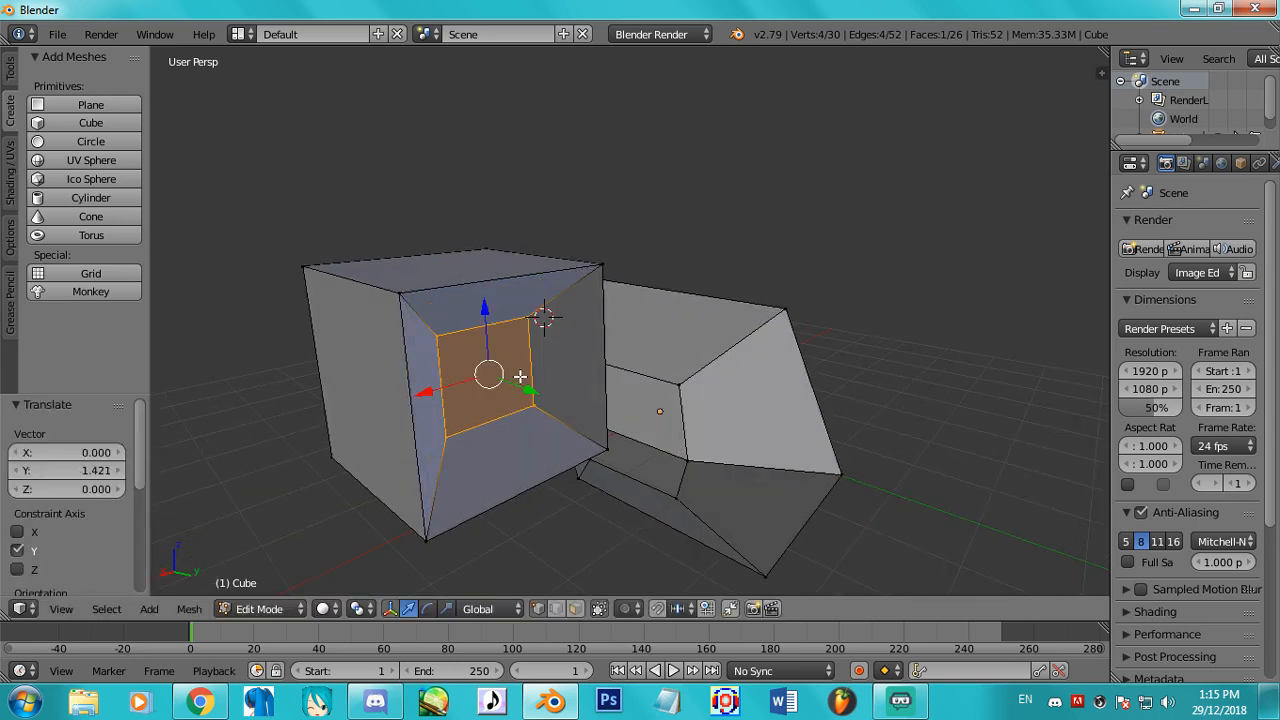
left_click_drag(526, 387, 613, 446)
middle_click_drag(610, 445, 675, 376)
Undo the inset face's moves and the inset on the cube.
key("ctrl+z")
key("ctrl+z")
key("ctrl+z")
key("ctrl+z")
key("ctrl+z")
Bevel the whole mesh of both shapes and inspect the chamfered edges in Object Mode.
key("a")
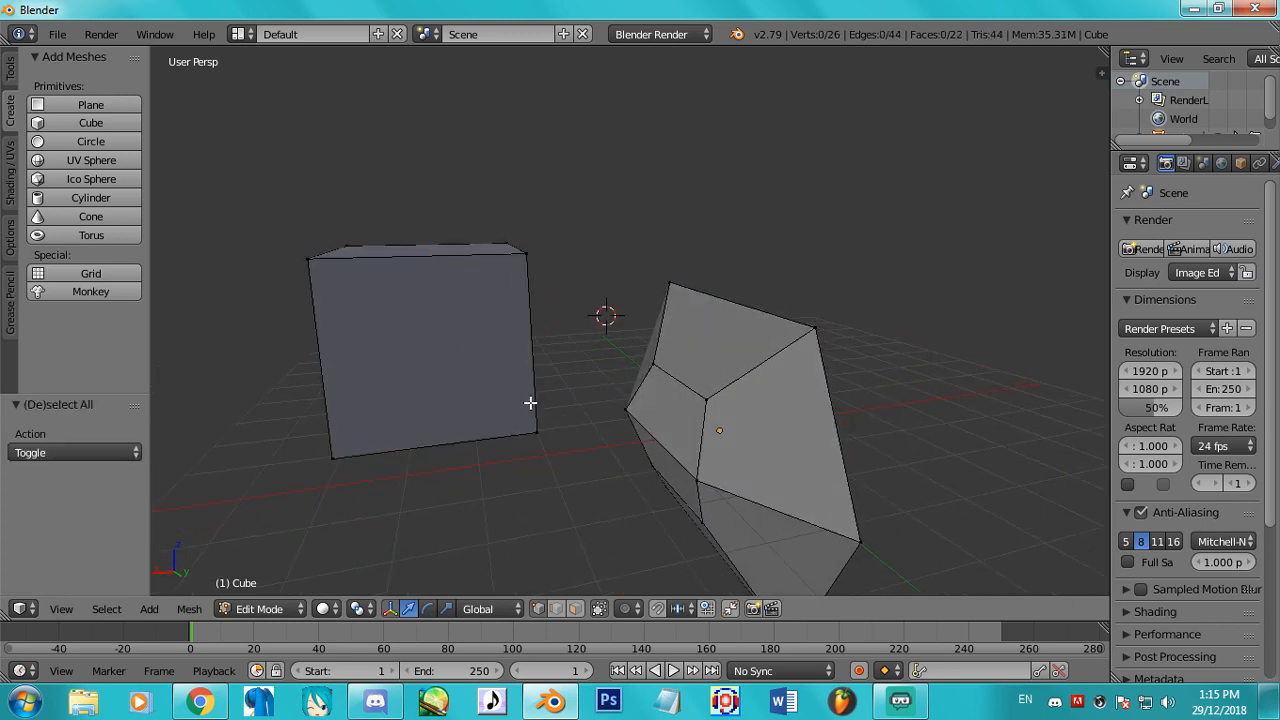
key("a")
key("w")
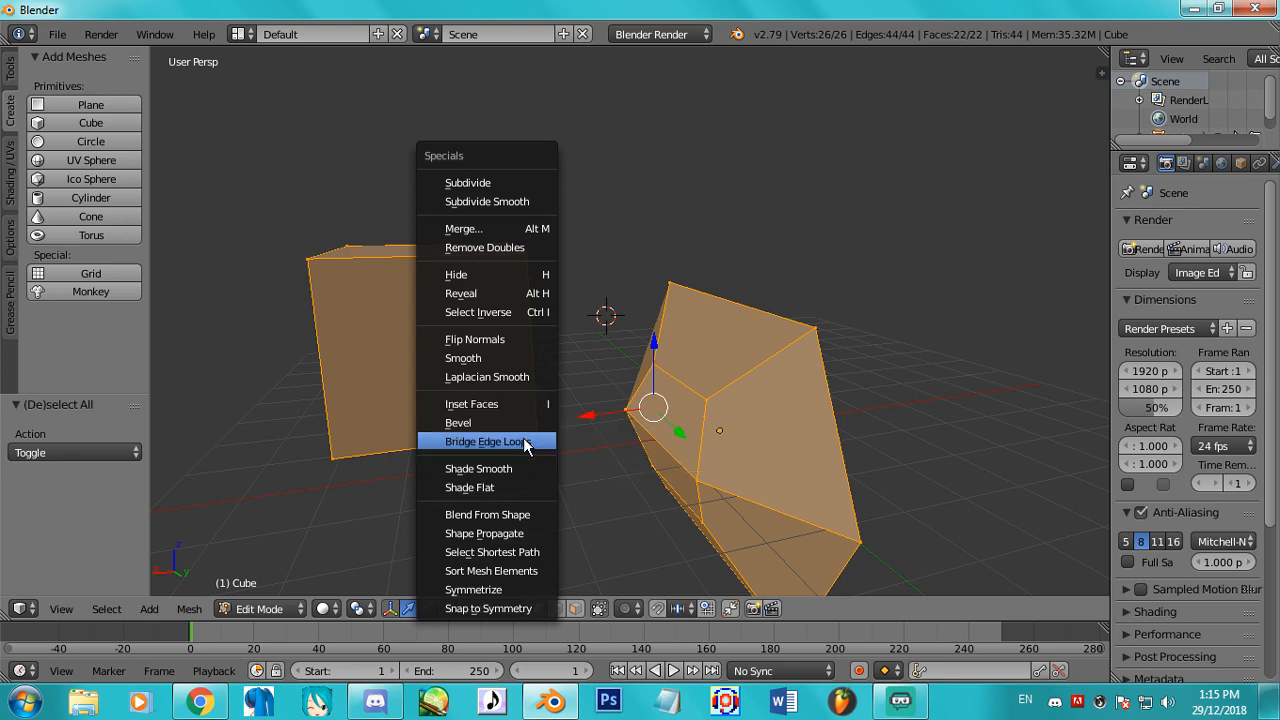
left_click(500, 423)
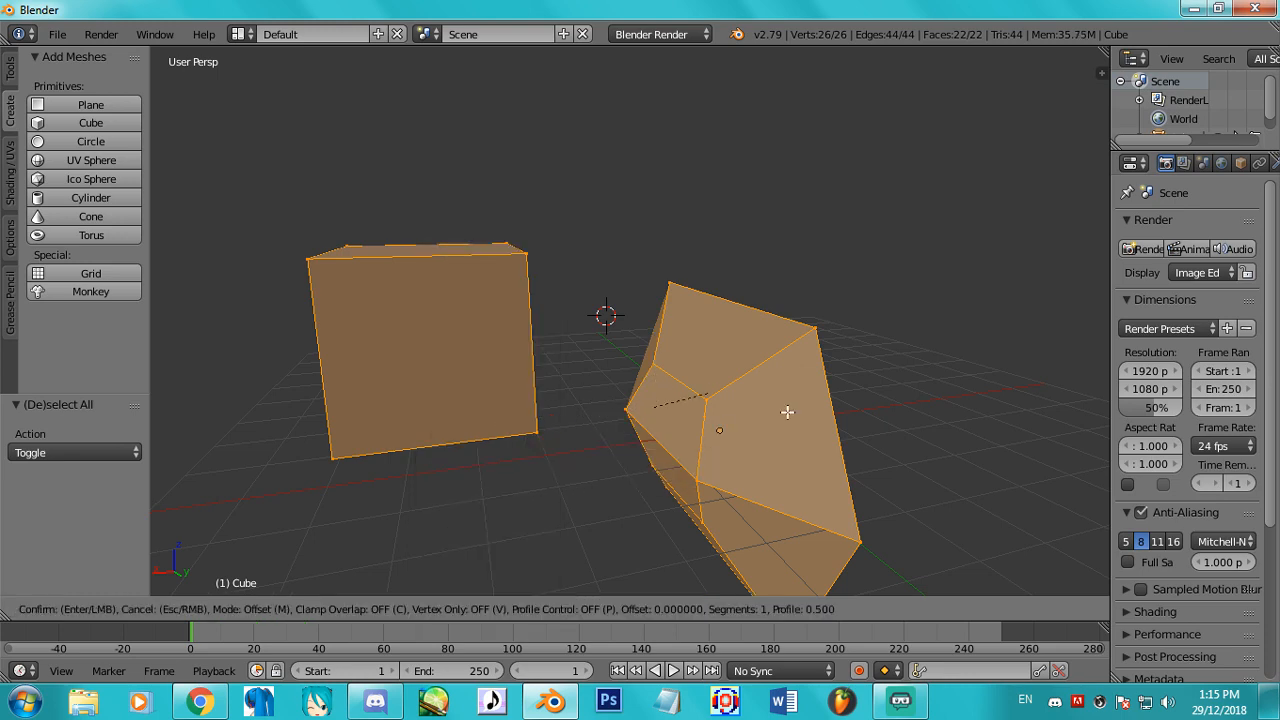
left_click(477, 300)
middle_click_drag(691, 405, 688, 436)
key("Tab")
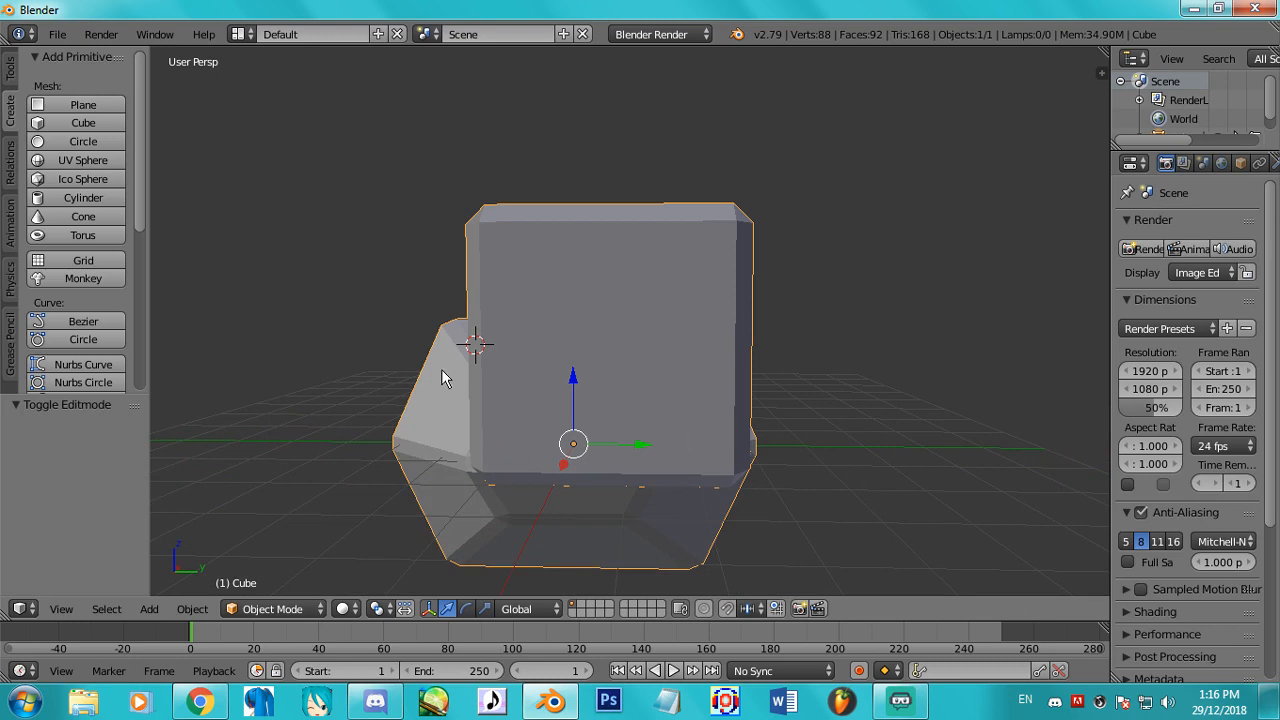
middle_click_drag(441, 369, 507, 375)
Return to Edit Mode and undo the bevel on both shapes.
key("Tab")
key("ctrl+z")
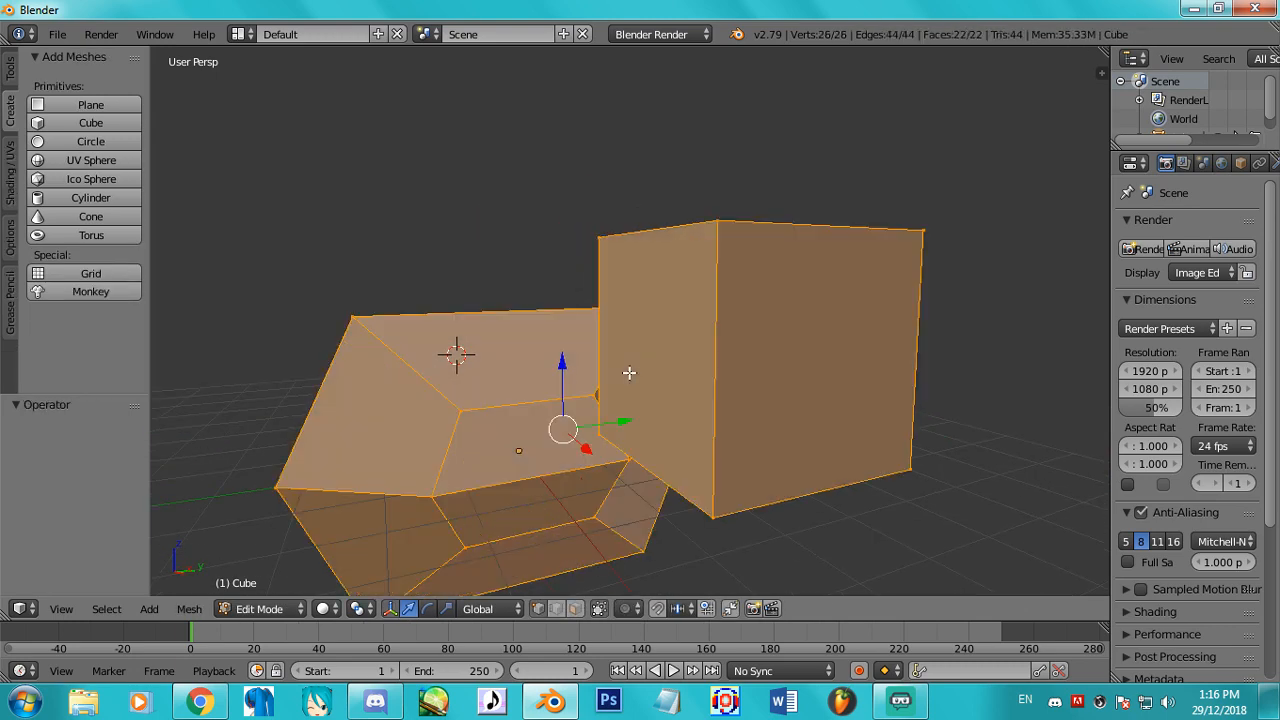
middle_click_drag(629, 373, 470, 407)
key("Tab")
key("Tab")
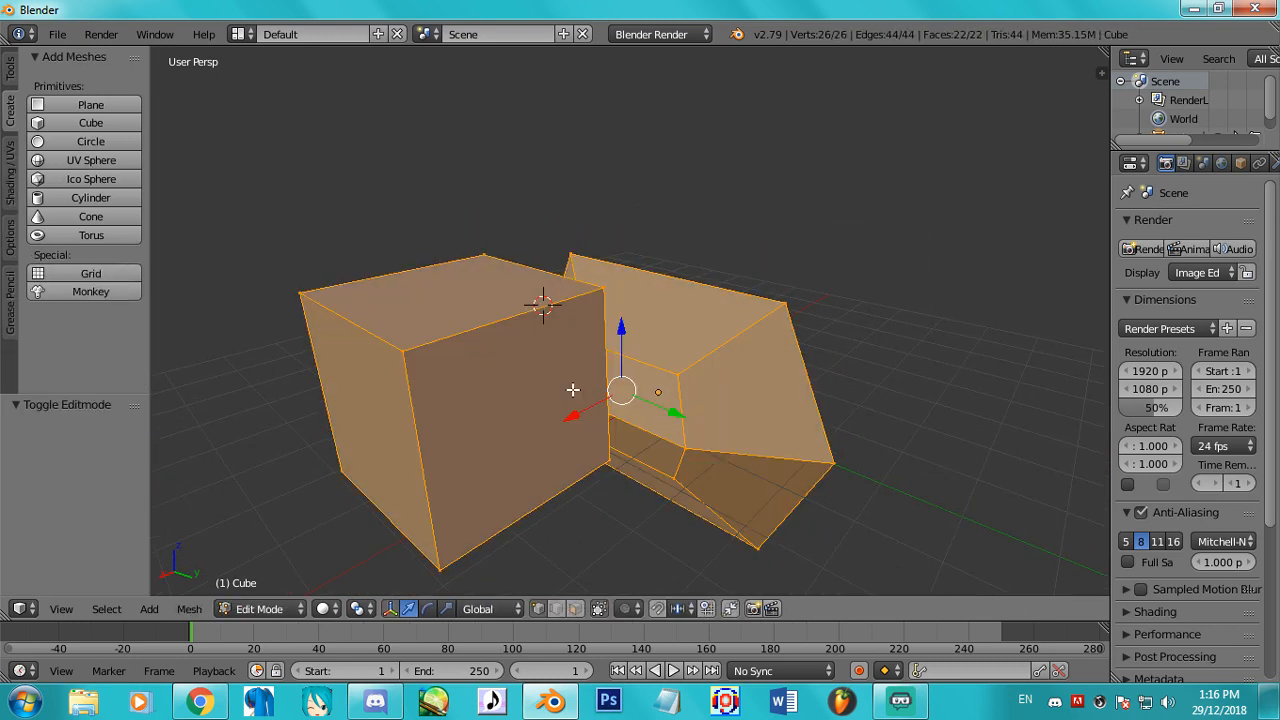
key("w")
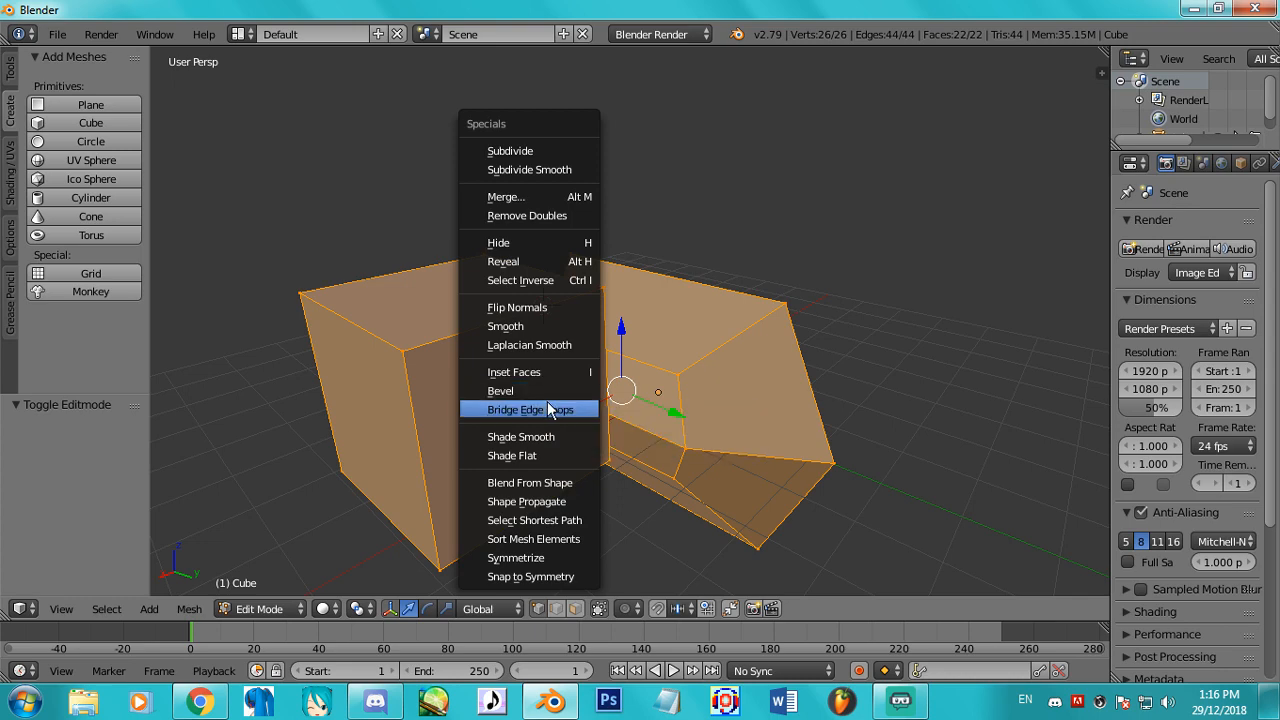
middle_click_drag(769, 419, 651, 406)
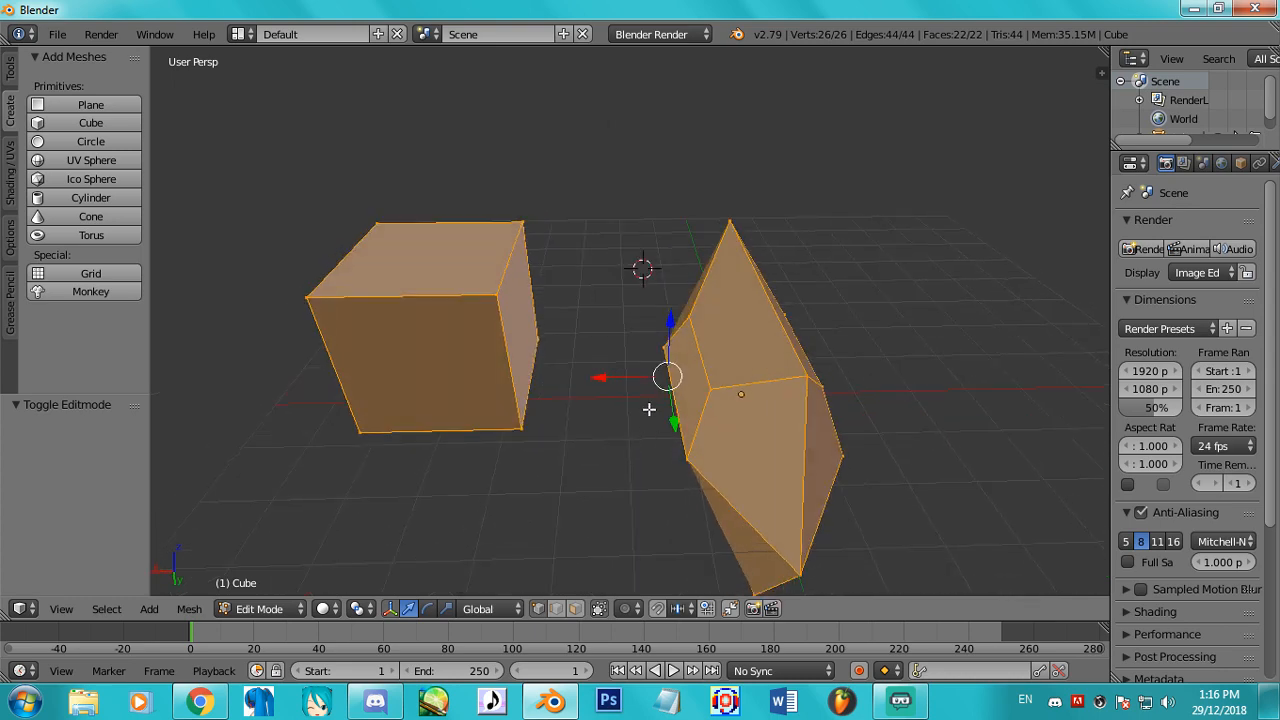
right_click(523, 226)
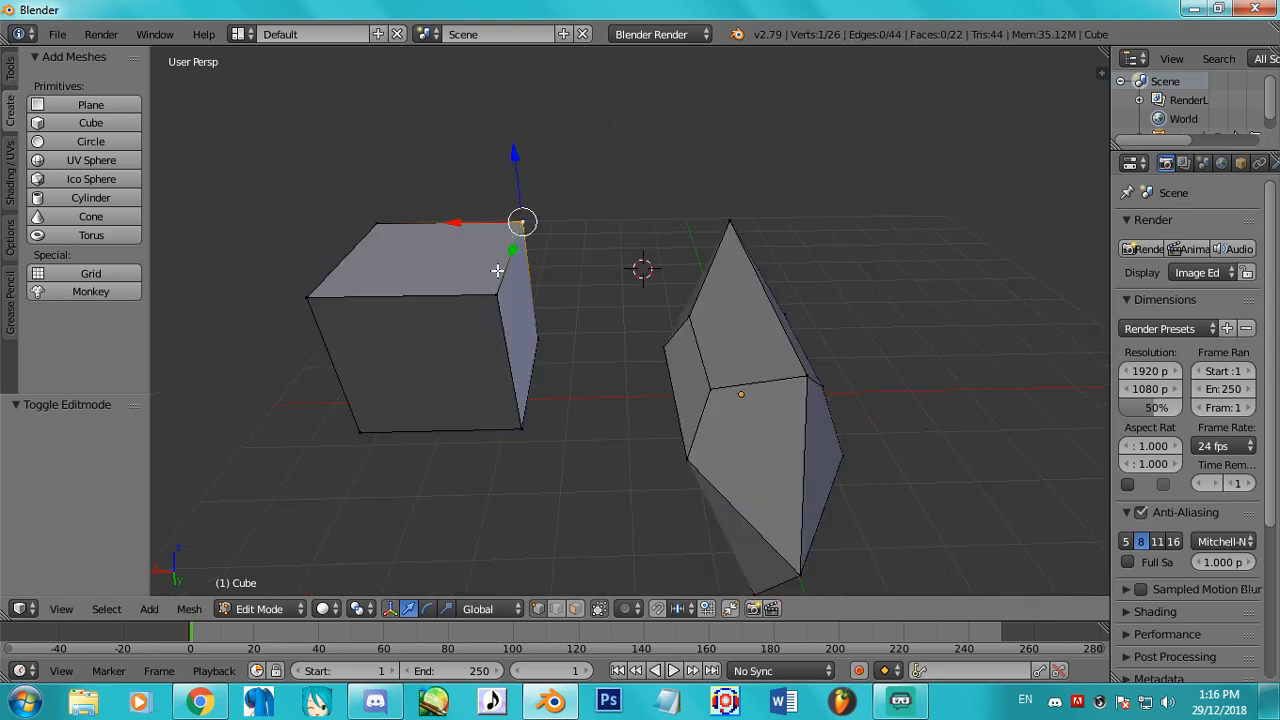
right_click(500, 278, "shift")
right_click(727, 219, "shift")
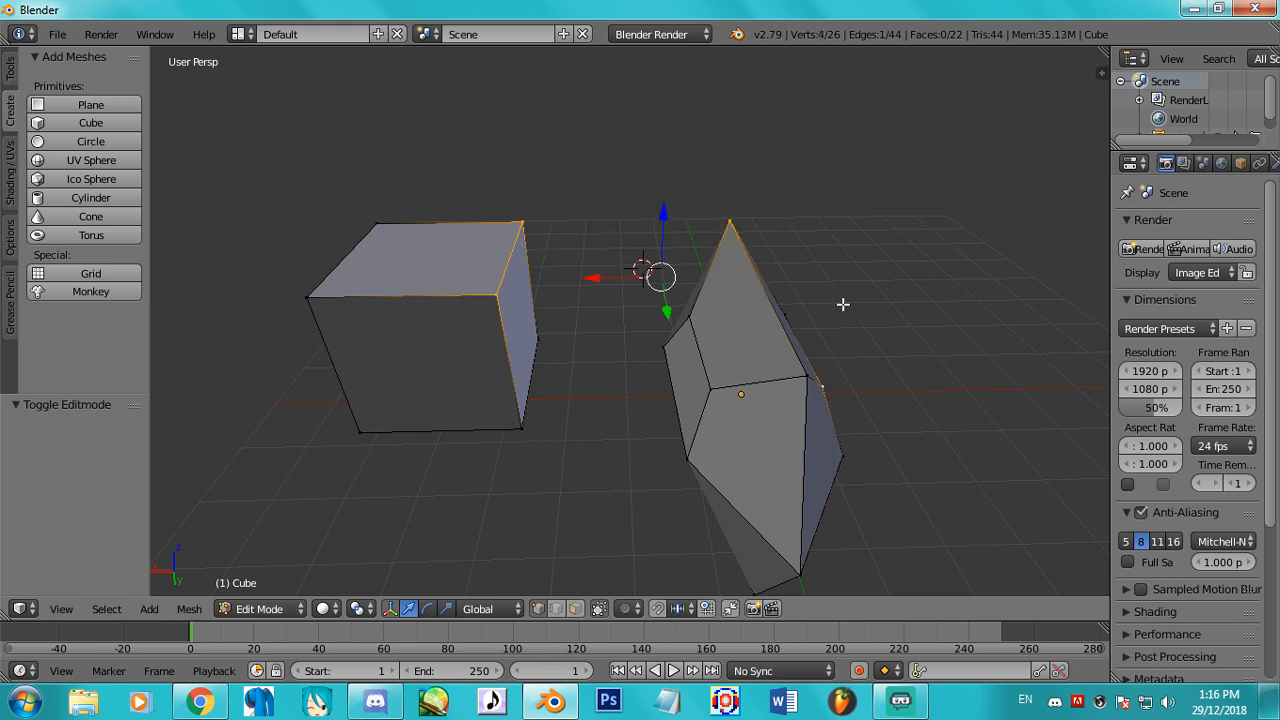
Try Bridge Edge Loops between the cube's top edge and the facing upper edge of the distorted shape, and undo it.
right_click(758, 208)
right_click(795, 379, "shift")
right_click(524, 222, "shift")
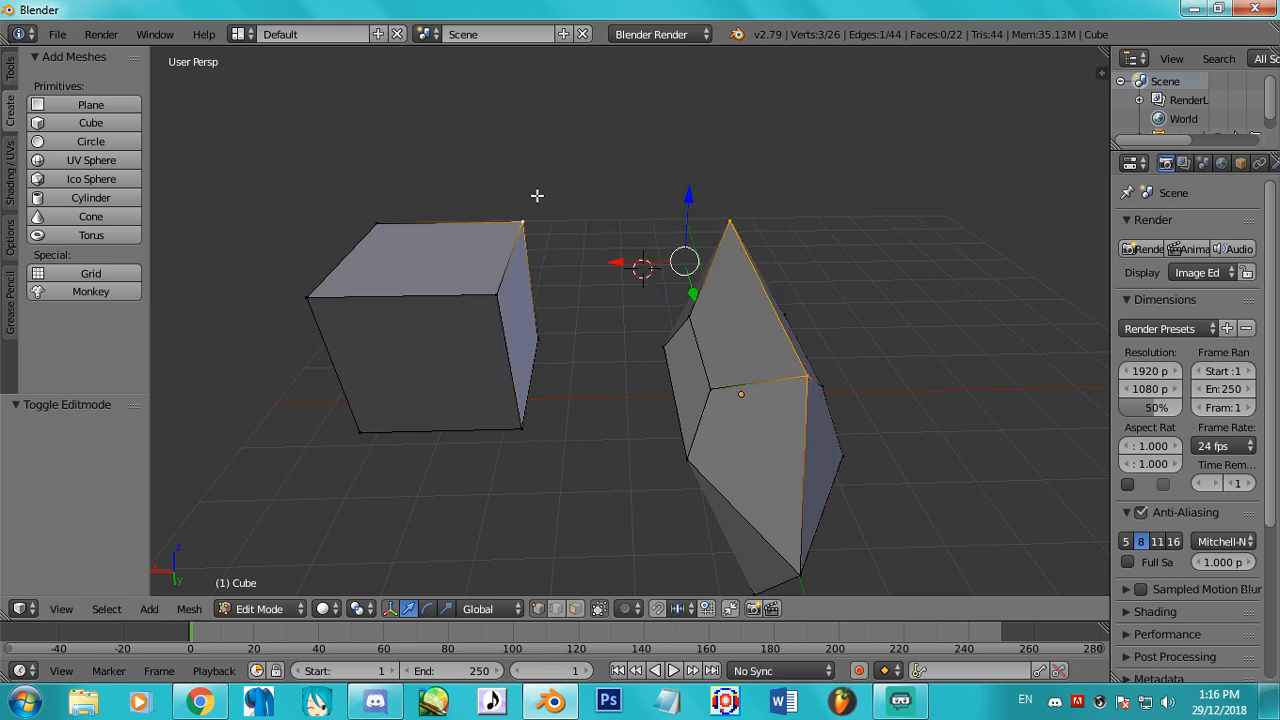
right_click(496, 297, "shift")
key("w")
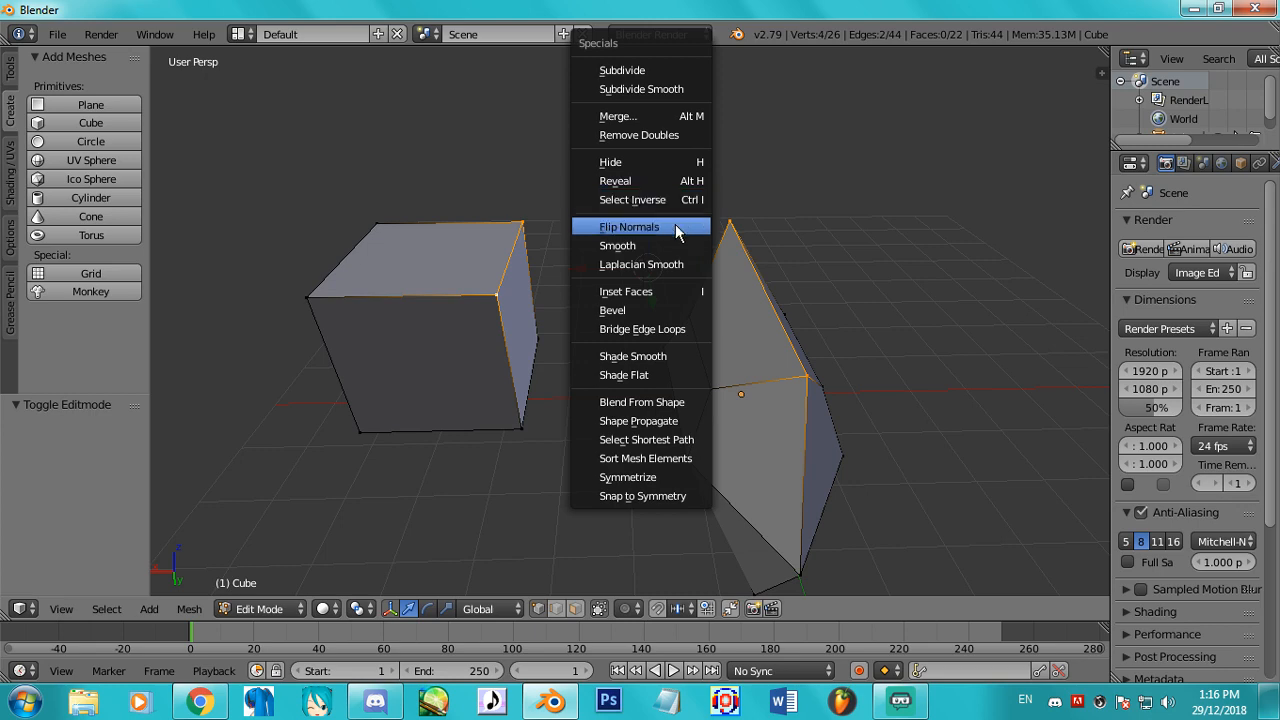
left_click(653, 330)
mouse_move(660, 292)
middle_mouse_down()
mouse_move(789, 366)
mouse_move(650, 280)
middle_mouse_up()
key("ctrl+z")
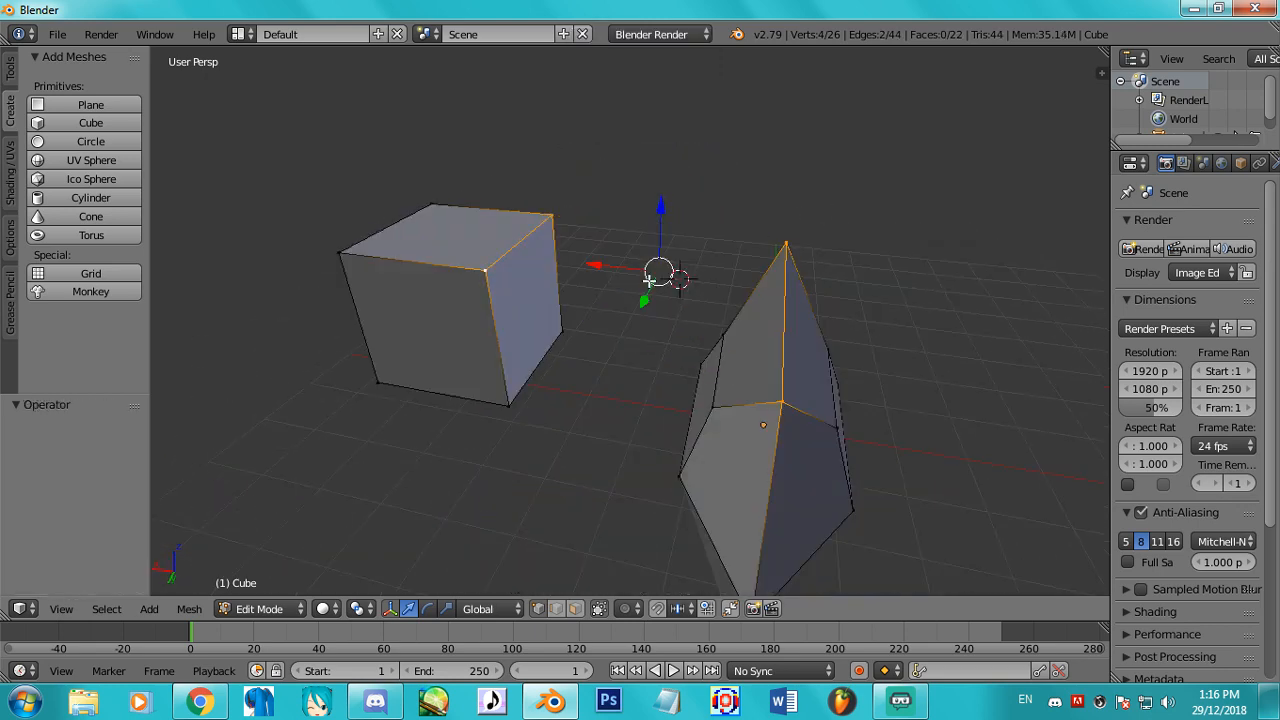
Apply Shade Smooth to the whole mesh of both shapes and inspect the shading in Object Mode.
key("Tab")
key("Tab")
key("a")
key("a")
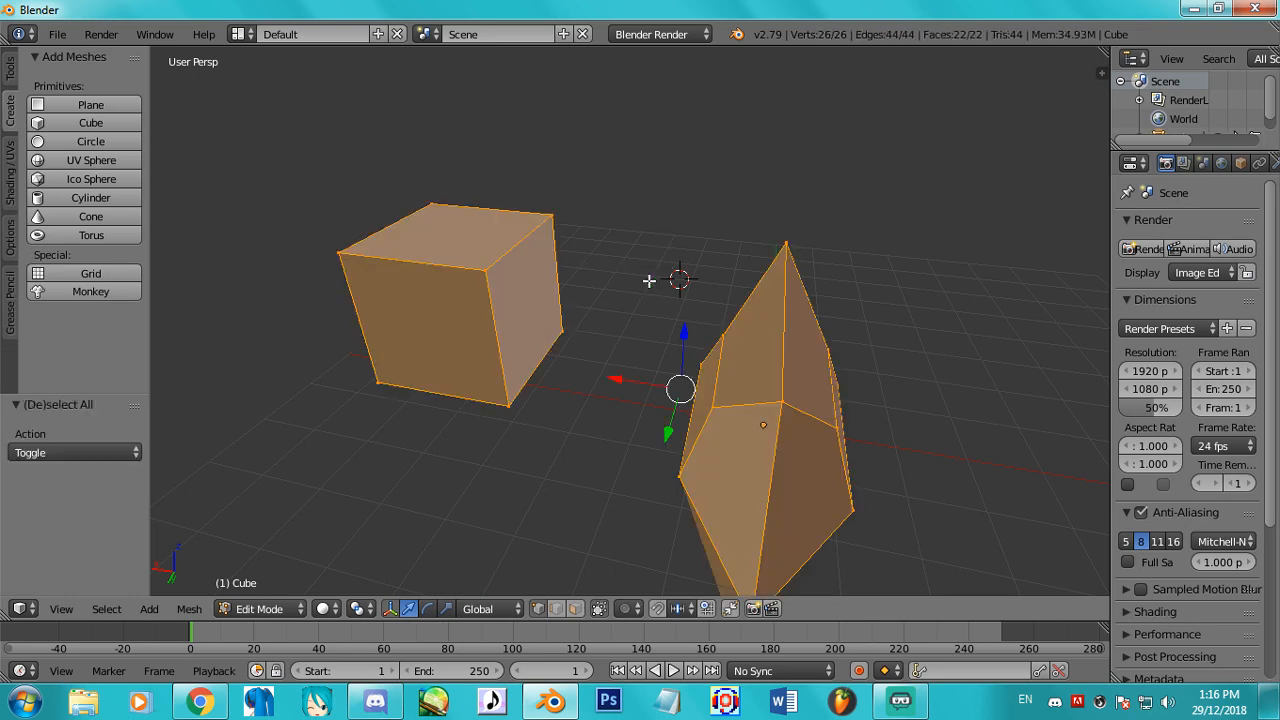
key("w")
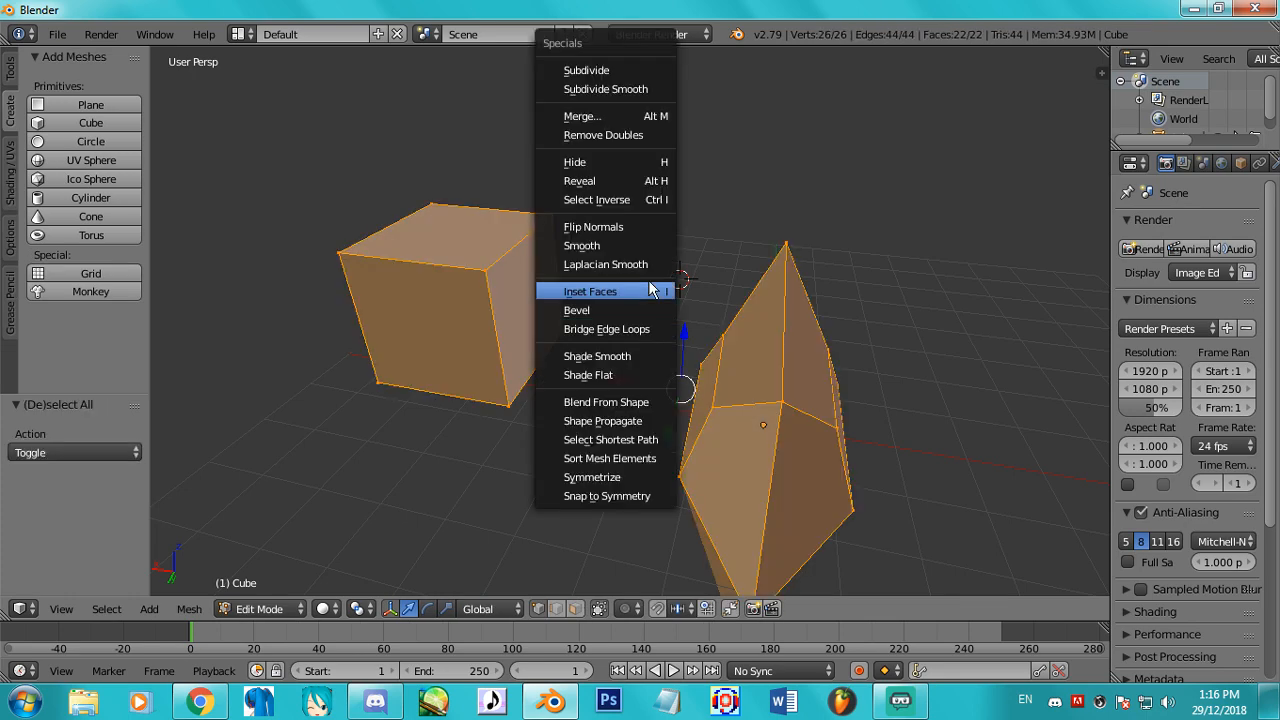
left_click(634, 357)
middle_click_drag(629, 346, 734, 444)
key("Tab")
middle_click_drag(395, 268, 767, 352)
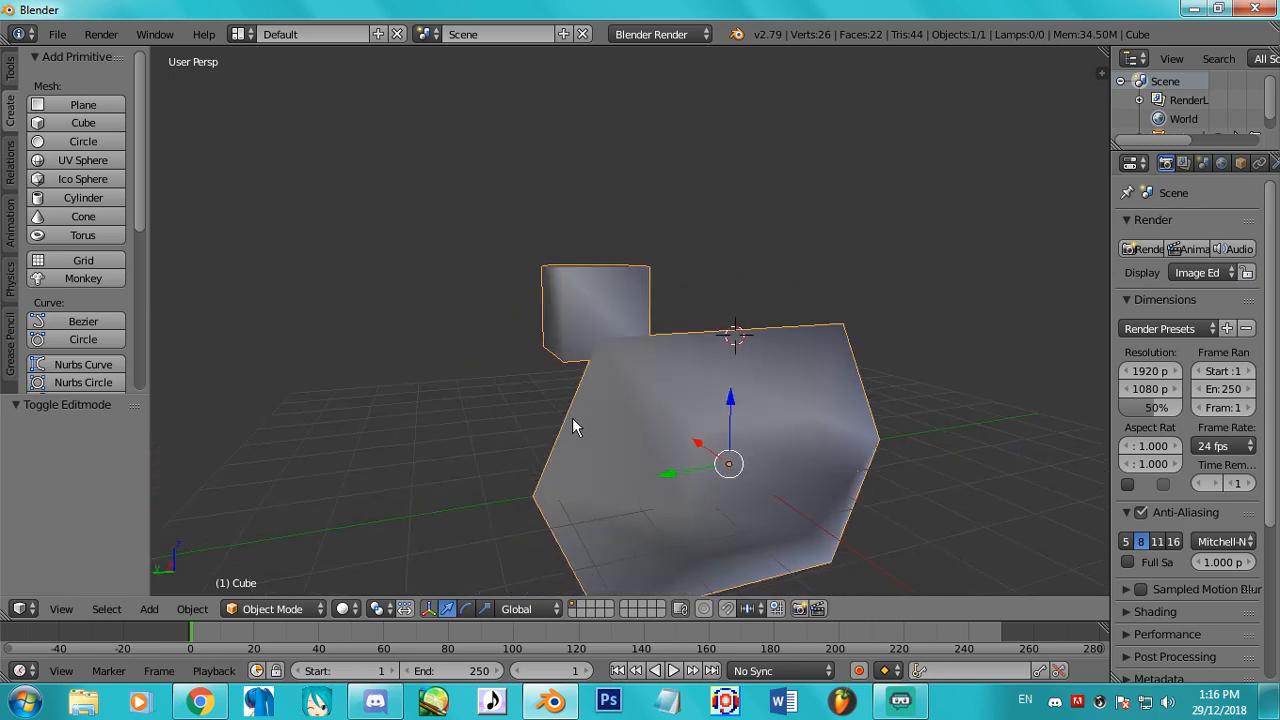
middle_click_drag(572, 420, 428, 471)
Apply Shade Flat to the whole mesh of both shapes and inspect the faceted shading in Object Mode.
key("Tab")
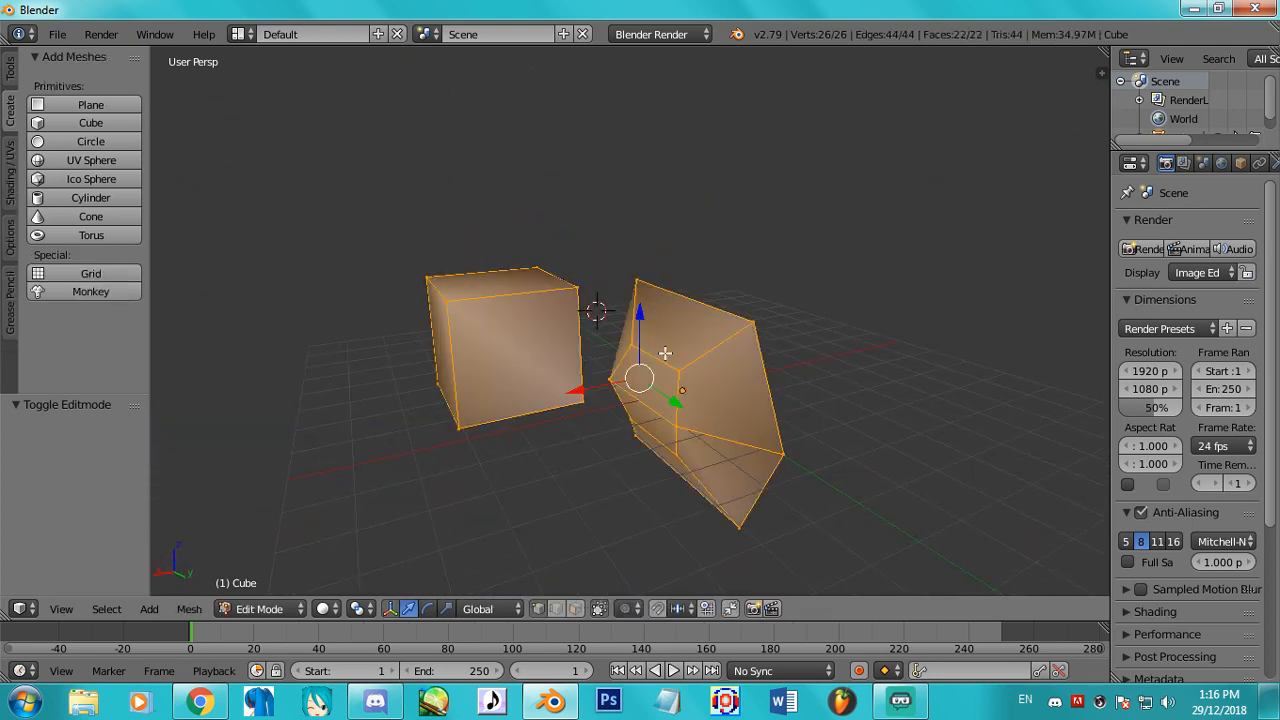
key("w")
left_click(632, 379)
middle_click_drag(632, 381, 177, 257)
key("Tab")
key("Tab")
key("Tab")
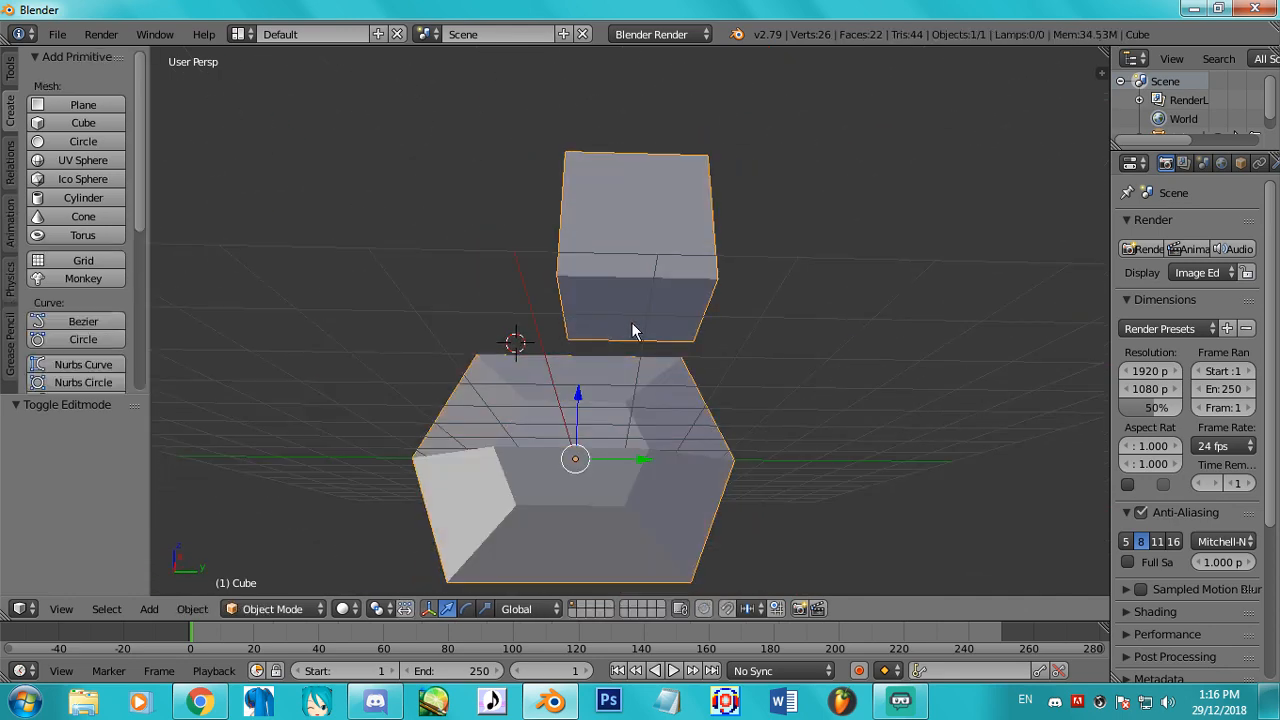
middle_click_drag(631, 322, 622, 468)
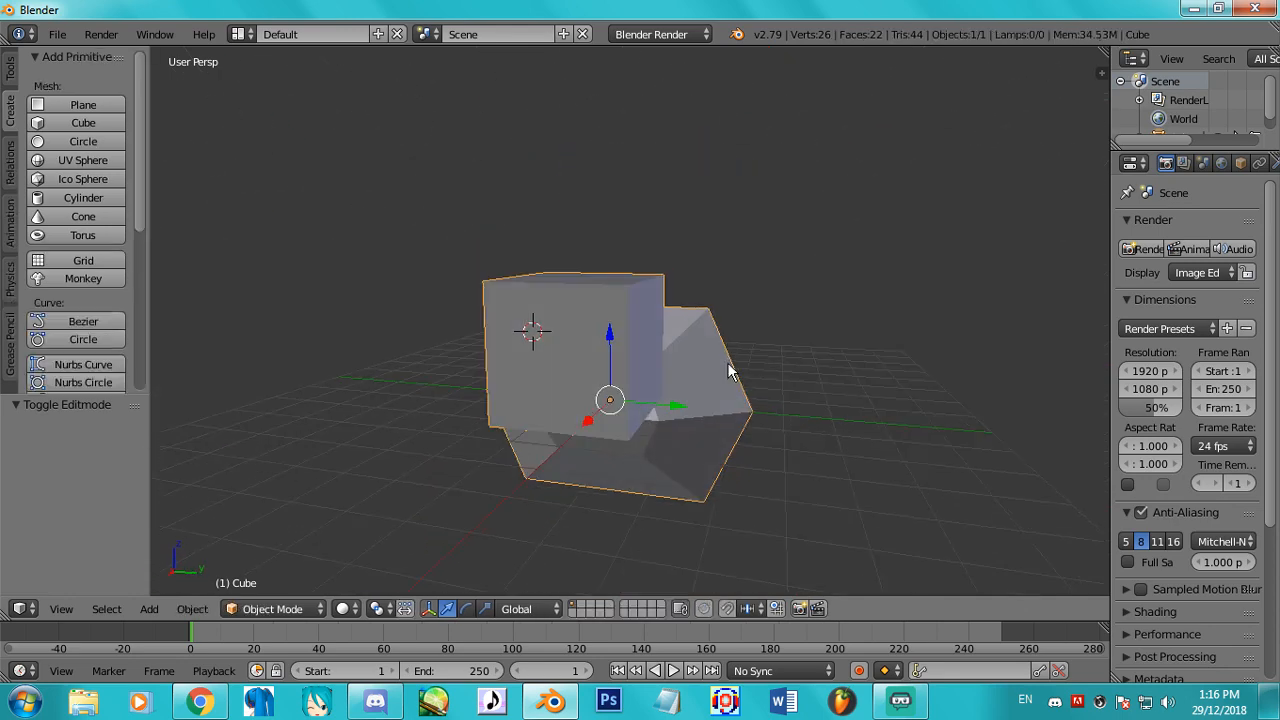
Return to Edit Mode and select only a top corner vertex of the cube.
key("Tab")
key("w")
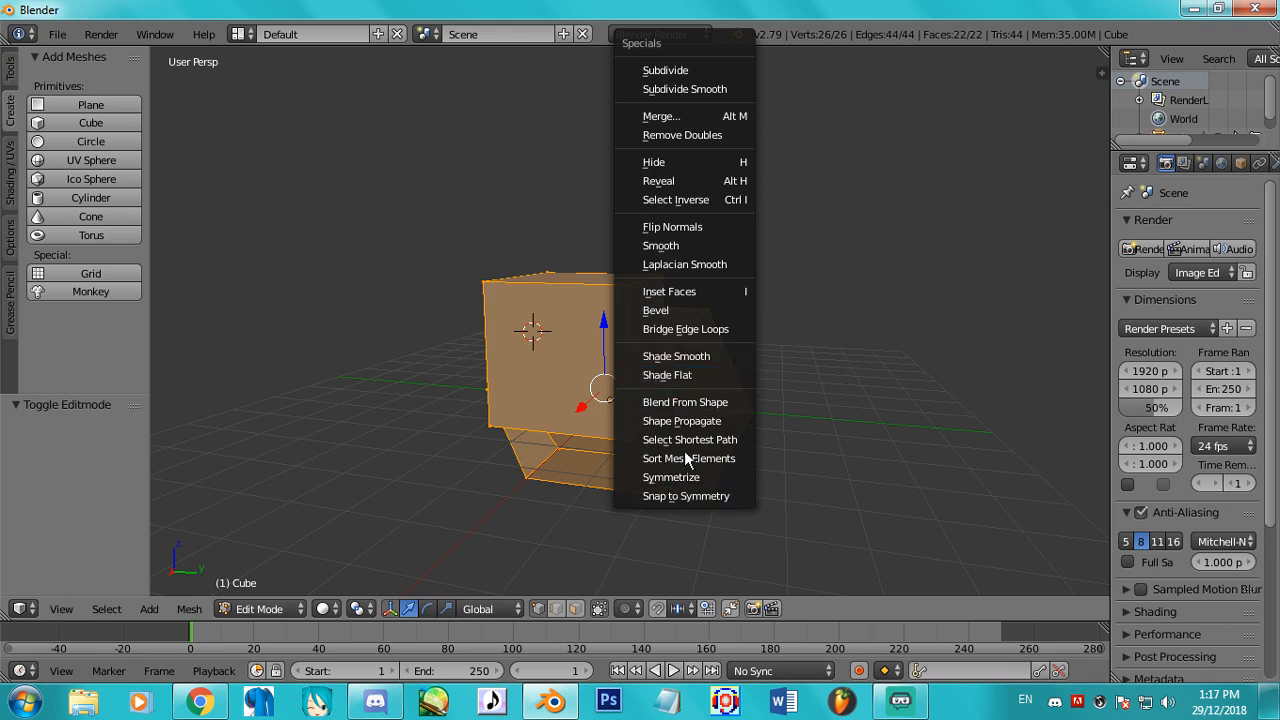
left_click(680, 477)
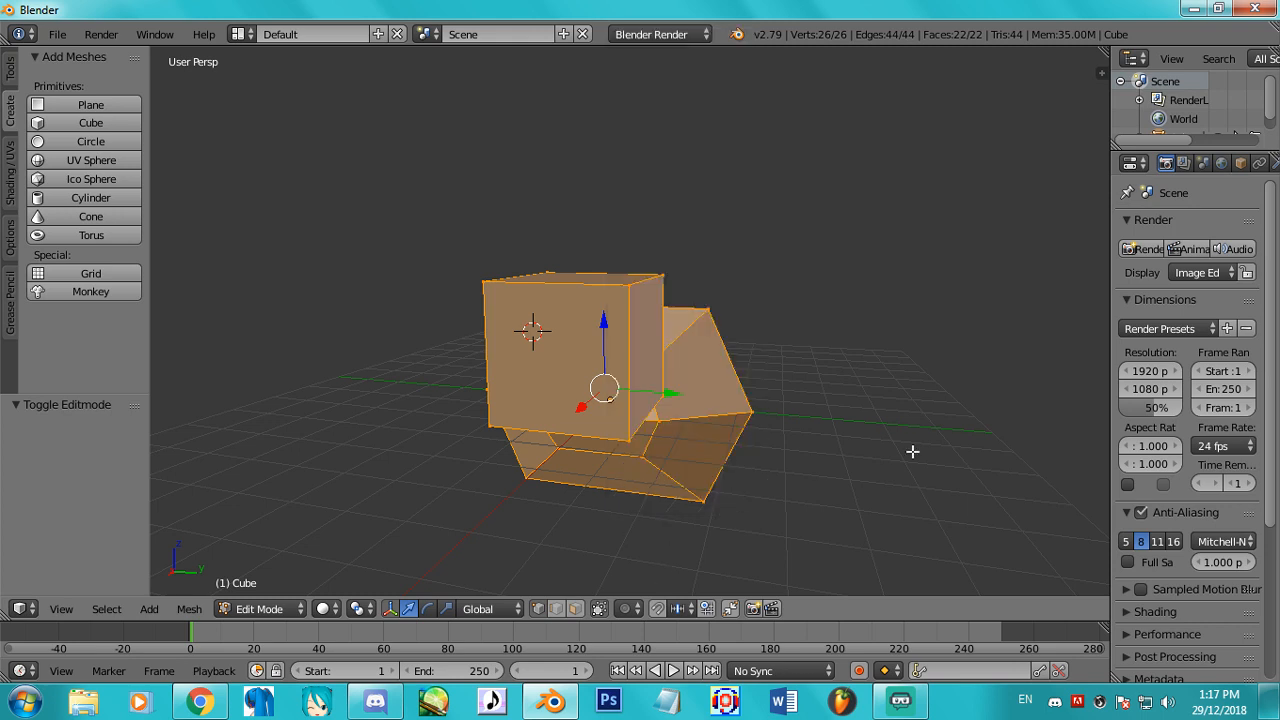
middle_click_drag(937, 340, 709, 379)
right_click(438, 291)
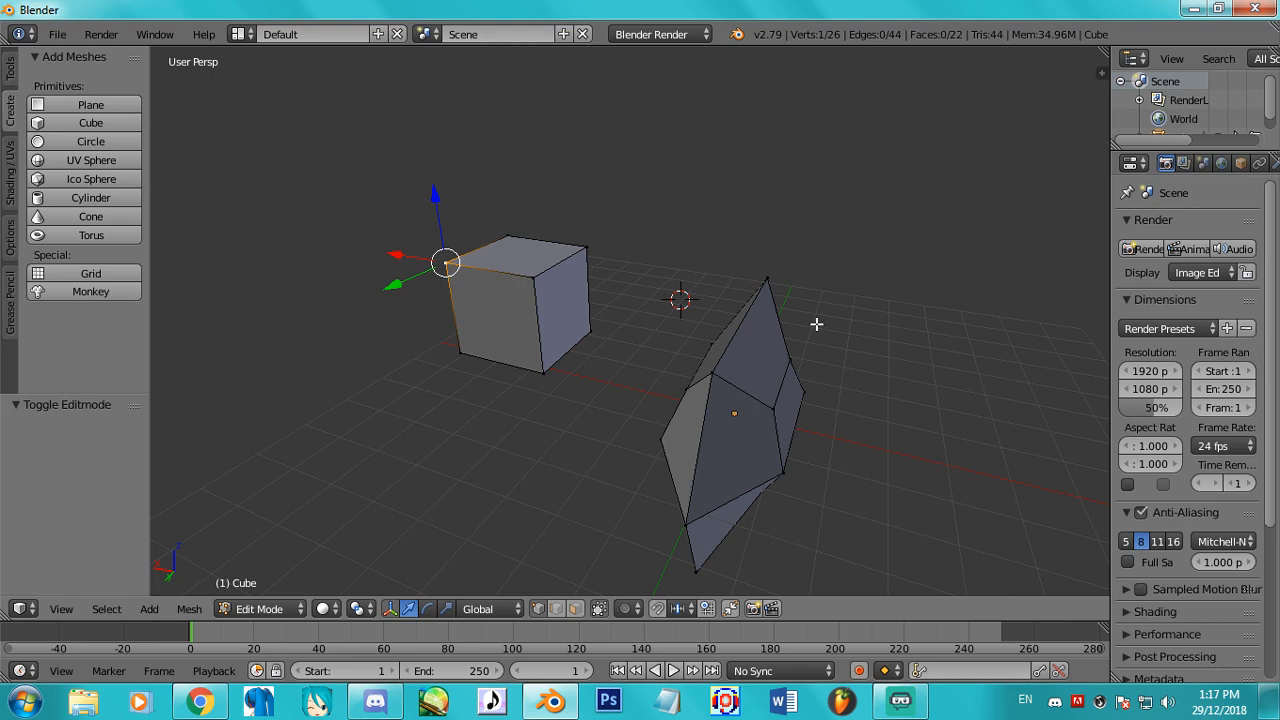
Show the mesh editing tools and examine the Transform tools, including the description of Translate.
left_click(8, 64)
scroll(401, 294, "down", 2)
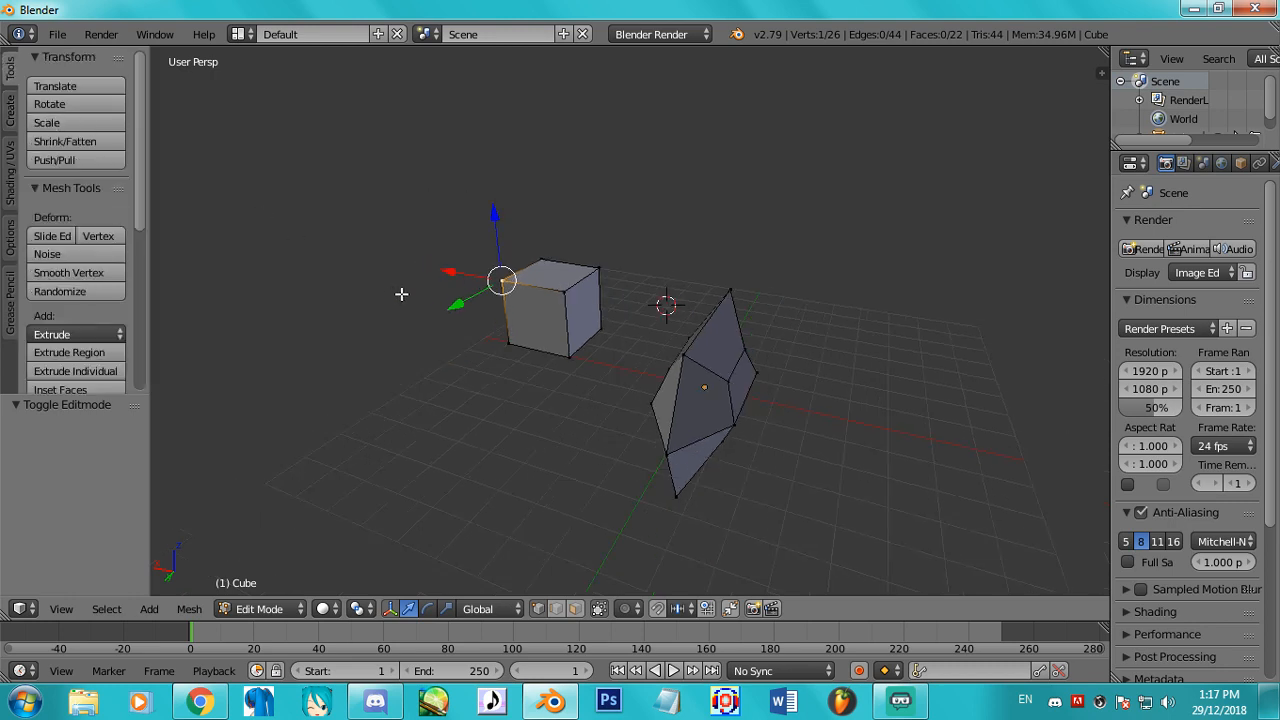
middle_click_drag(401, 294, 543, 326)
mouse_move(137, 122)
left_mouse_down()
mouse_move(138, 299)
mouse_move(130, 108)
left_mouse_up()
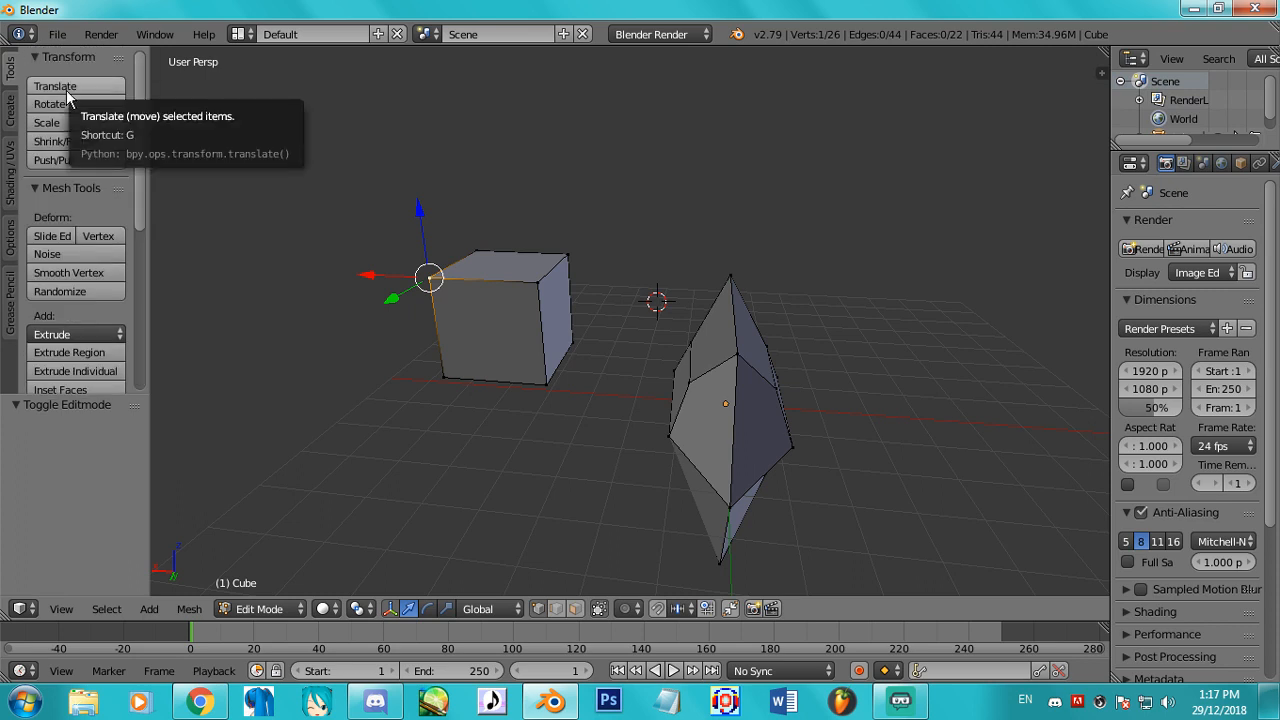
right_click(82, 160)
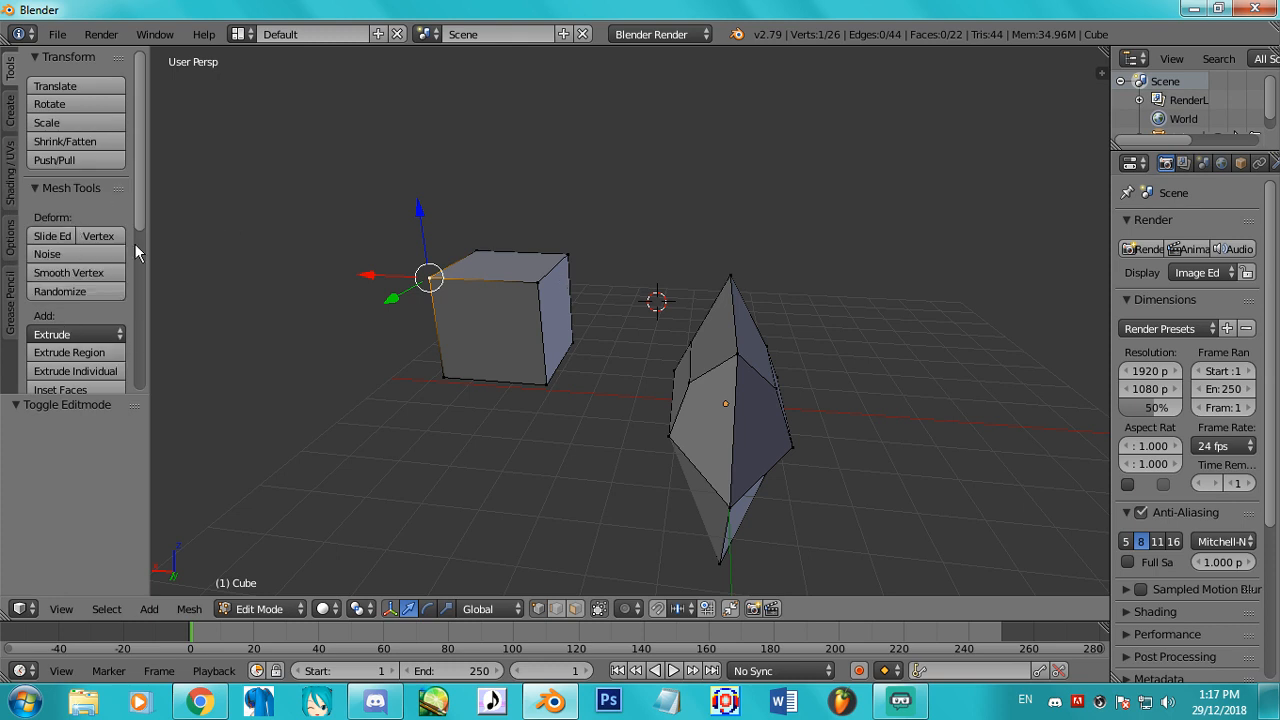
Try a vertex slide of the cube's selected top corner down its vertical edge by a factor of 0.830.
left_click(108, 238)
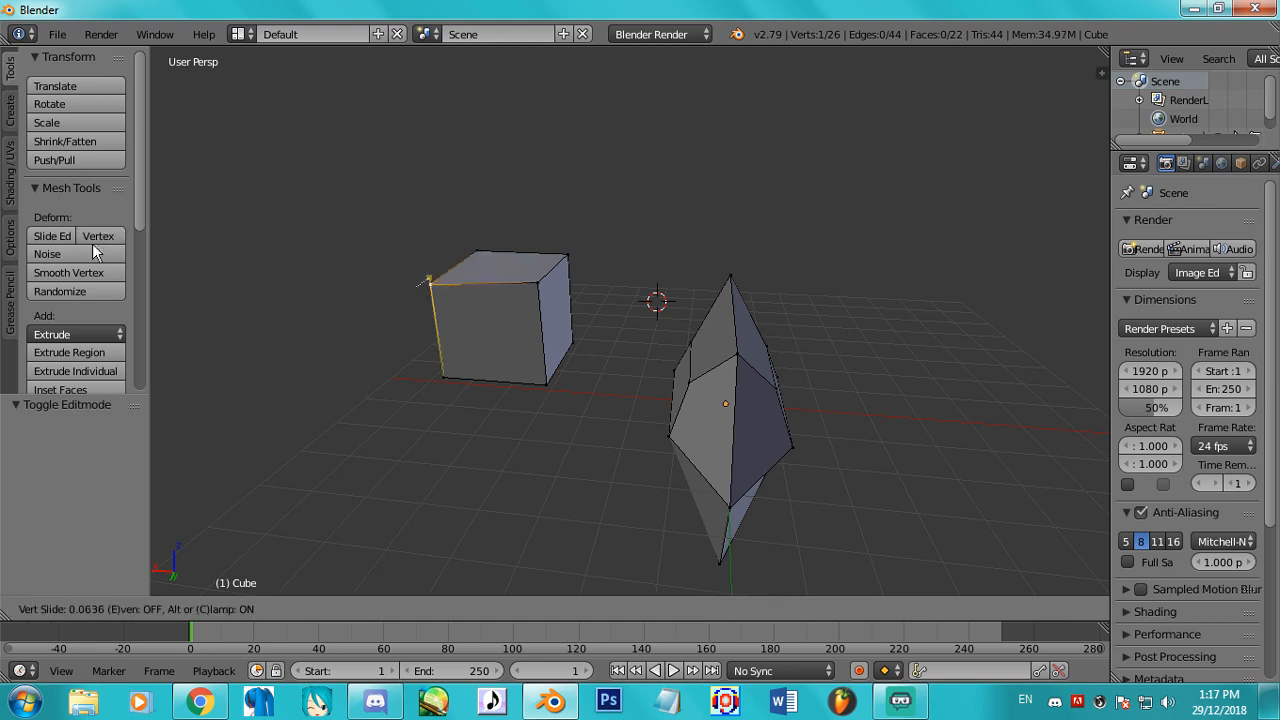
left_click(114, 329)
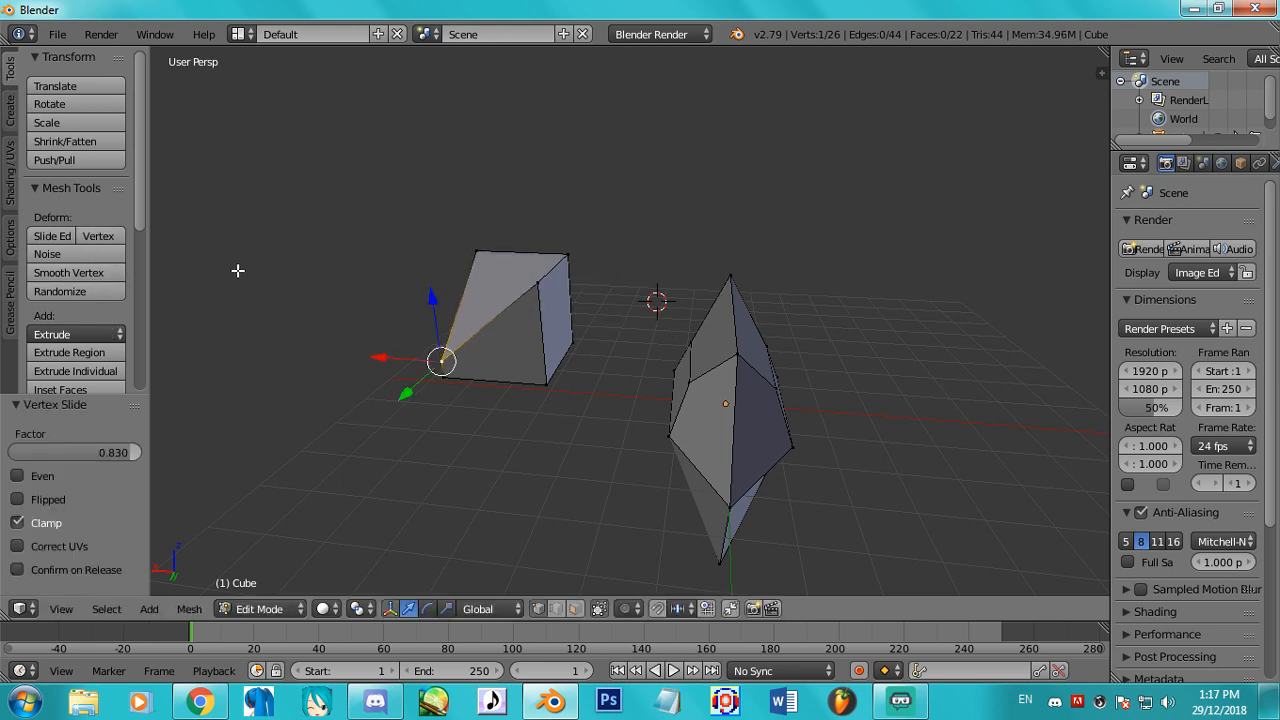
key("ctrl+z")
Look through the mesh editing tools for adding and removing geometry, from Extrude to Remove Doubles.
scroll(47, 225, "down", 4)
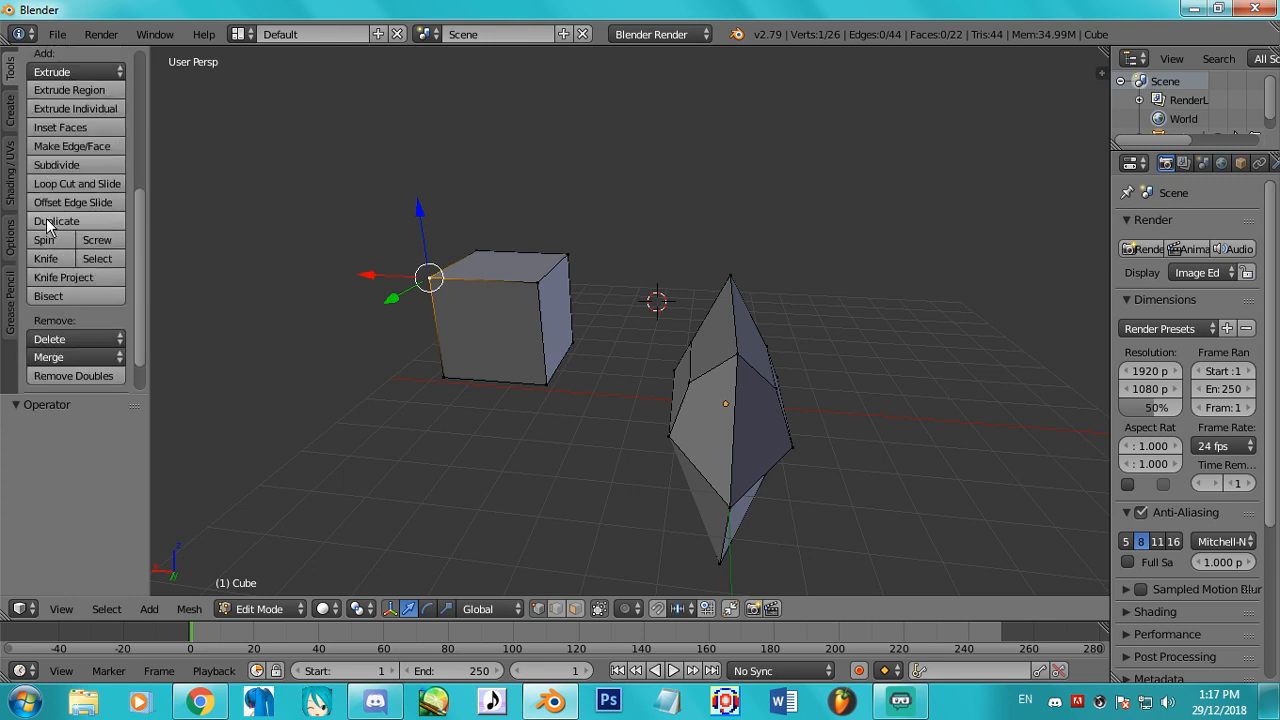
scroll(47, 225, "down", 2)
scroll(47, 225, "up", 6)
scroll(47, 225, "down", 3)
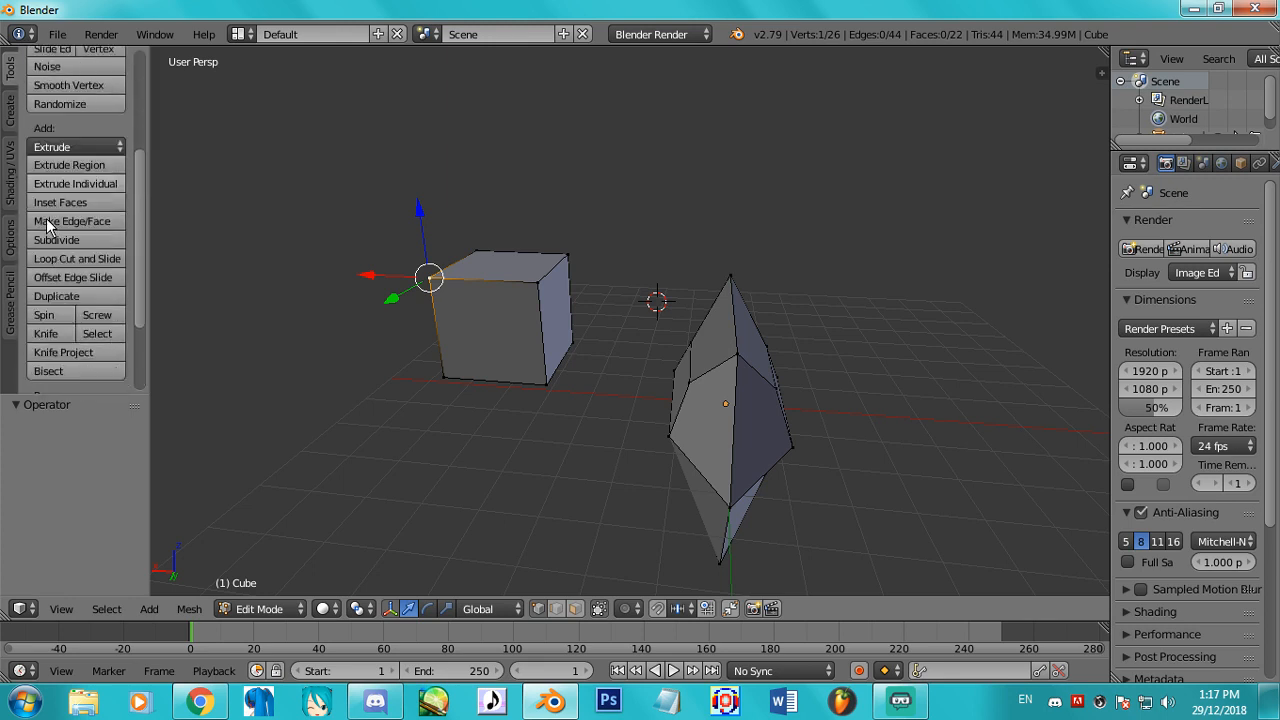
scroll(47, 225, "down", 2)
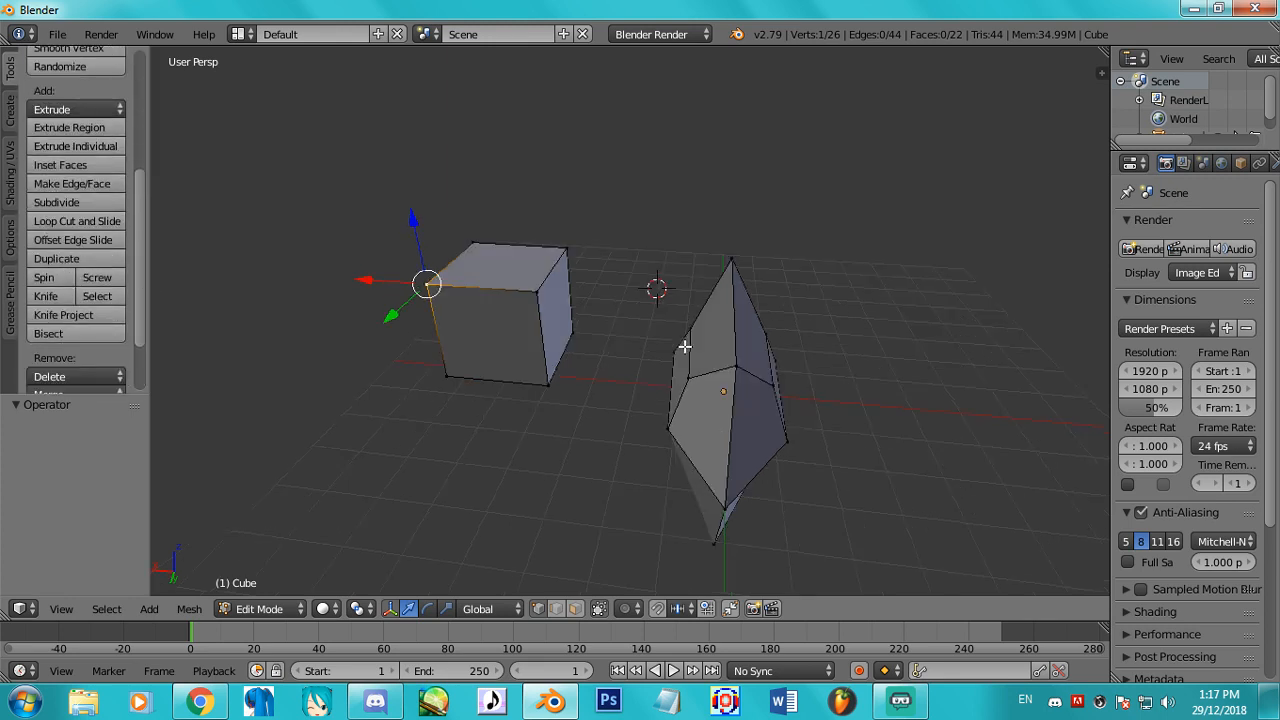
Select the whole mesh of both shapes and examine it from several angles in perspective view.
middle_click_drag(683, 346, 846, 403)
key("a")
key("a")
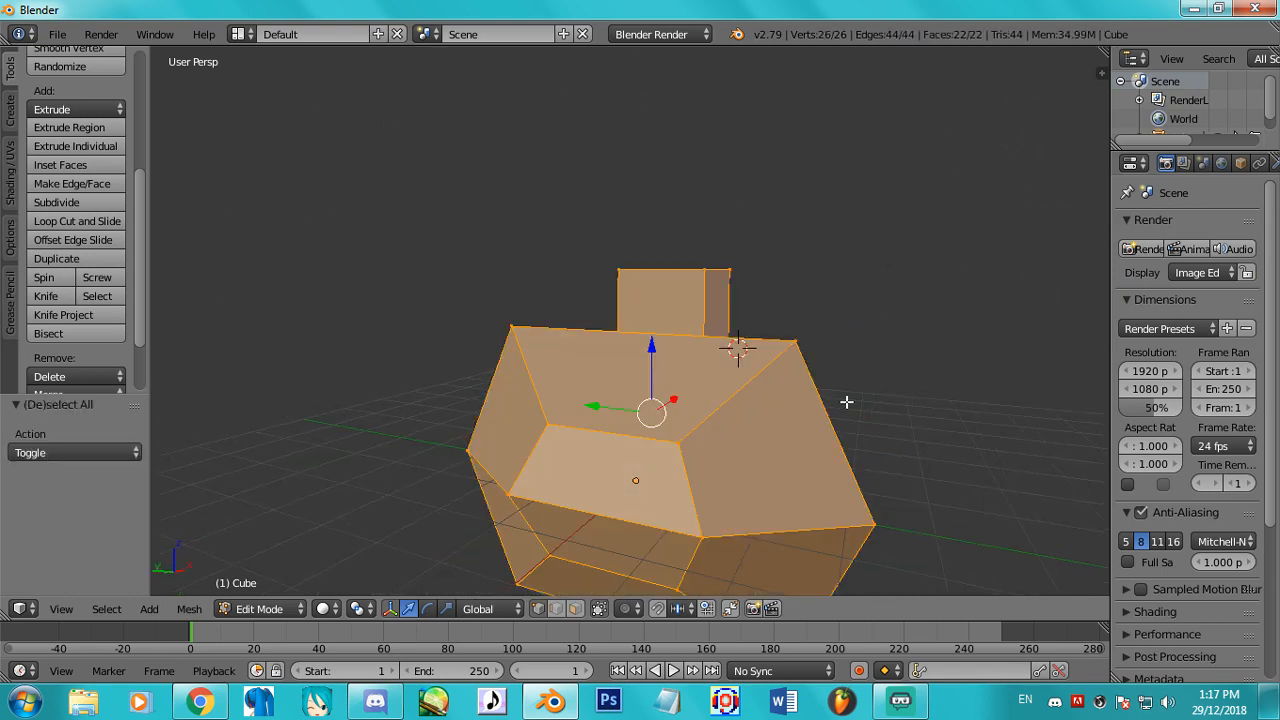
middle_click_drag(748, 439, 883, 475)
middle_click_drag(728, 557, 626, 494)
middle_click_drag(787, 383, 440, 350)
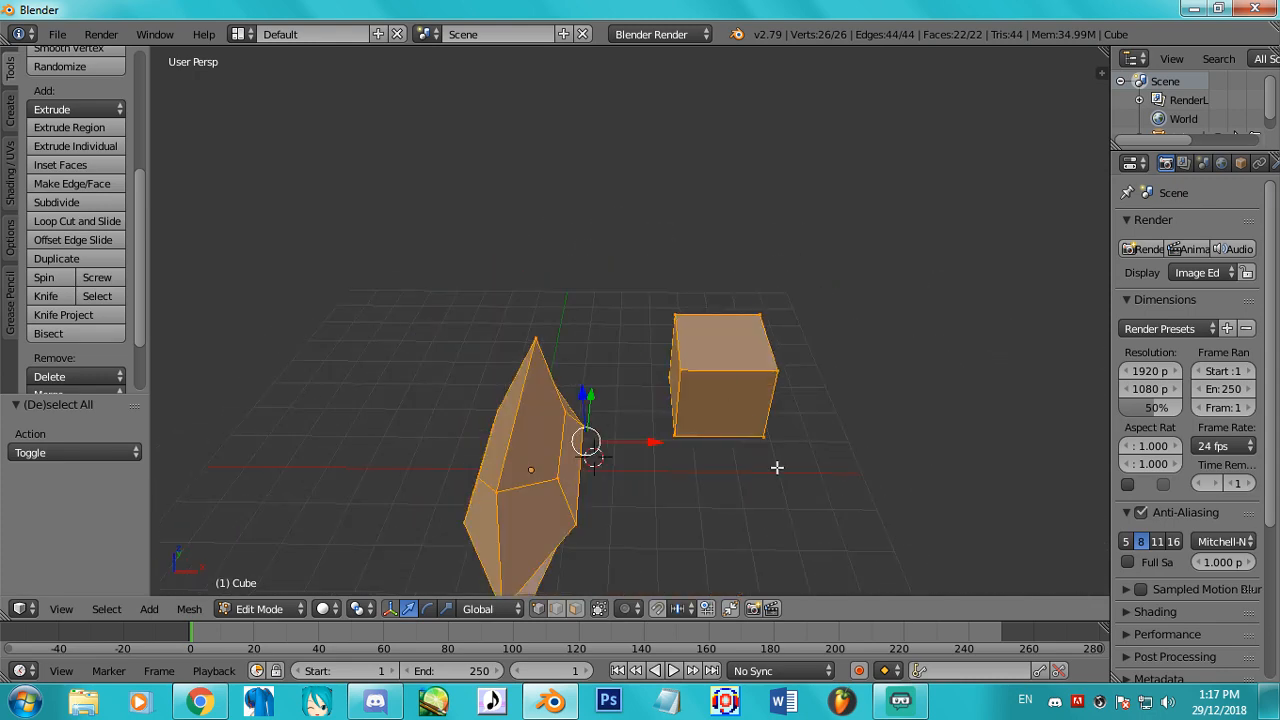
middle_click_drag(777, 466, 591, 414)
middle_click_drag(840, 486, 754, 421)
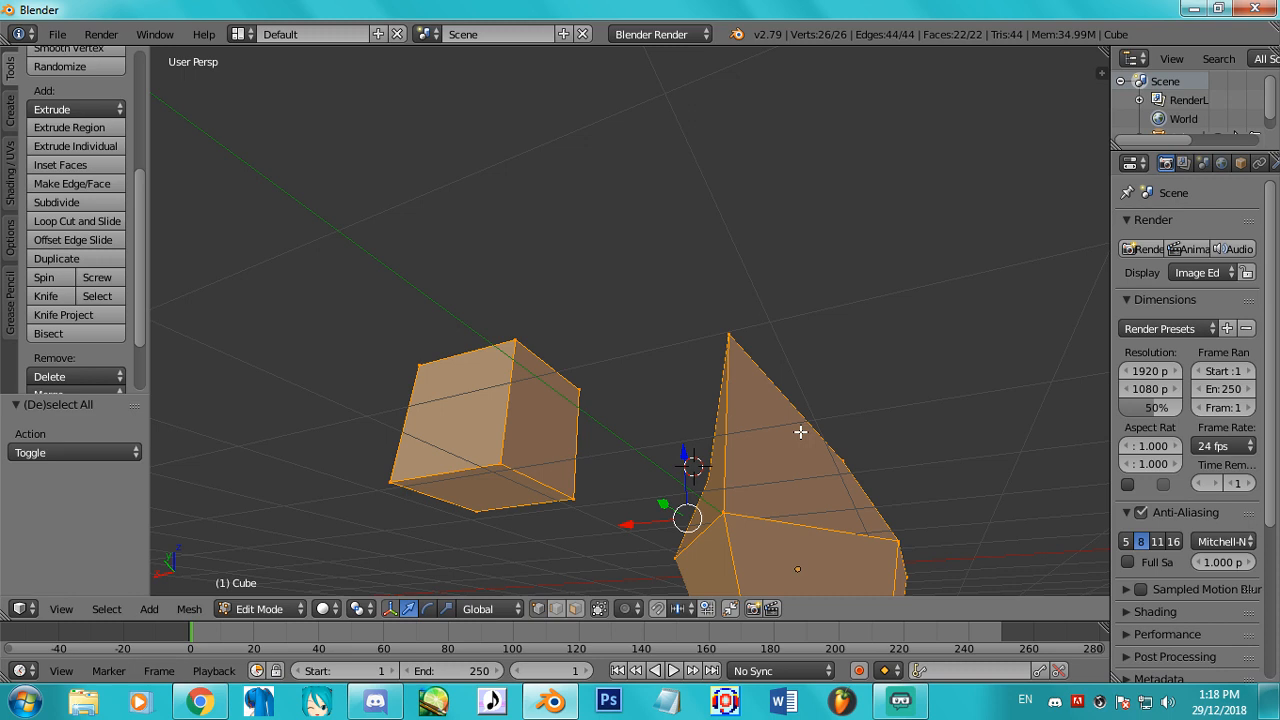
middle_click_drag(780, 303, 573, 533)
middle_click_drag(731, 422, 22, 268)
scroll(137, 263, "down", 3)
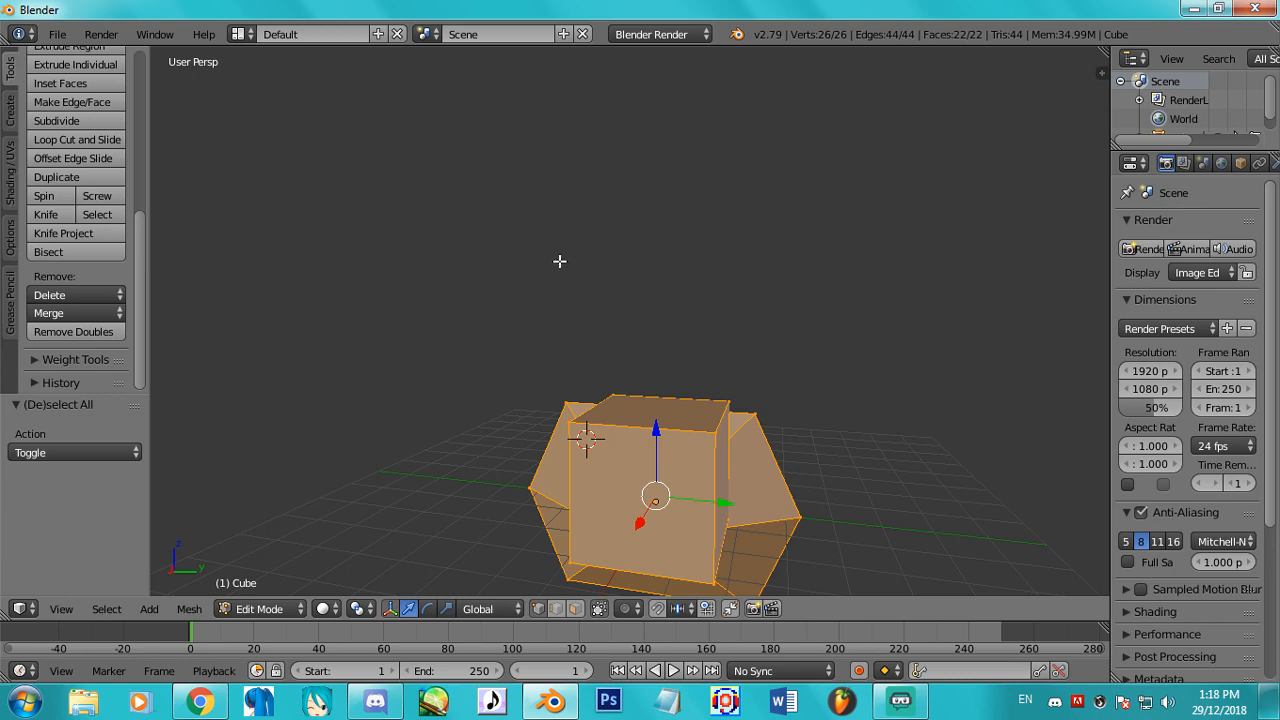
middle_click_drag(550, 307, 837, 292)
middle_click_drag(880, 206, 803, 366)
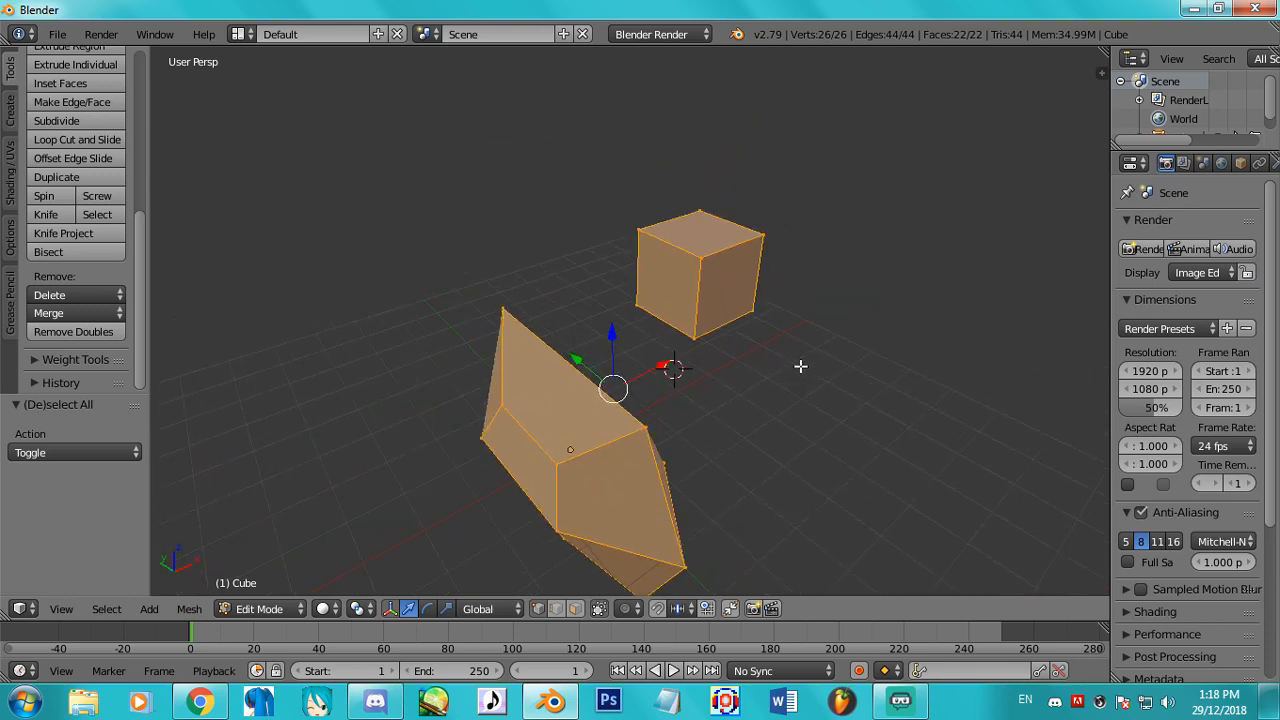
middle_click_drag(869, 171, 919, 254, "shift")
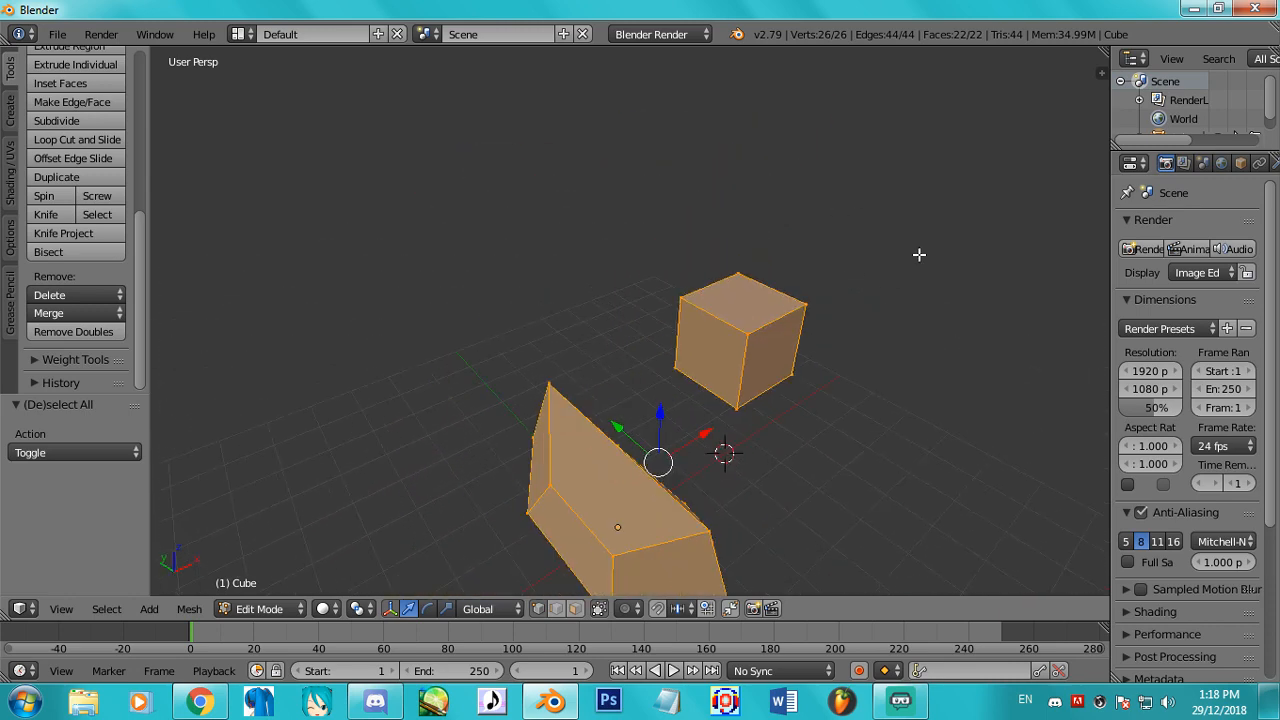
middle_click_drag(797, 438, 199, 219)
Select only one side corner vertex of the gem-like shape and inspect the mesh around it.
right_click(639, 422)
middle_click_drag(673, 261, 637, 438)
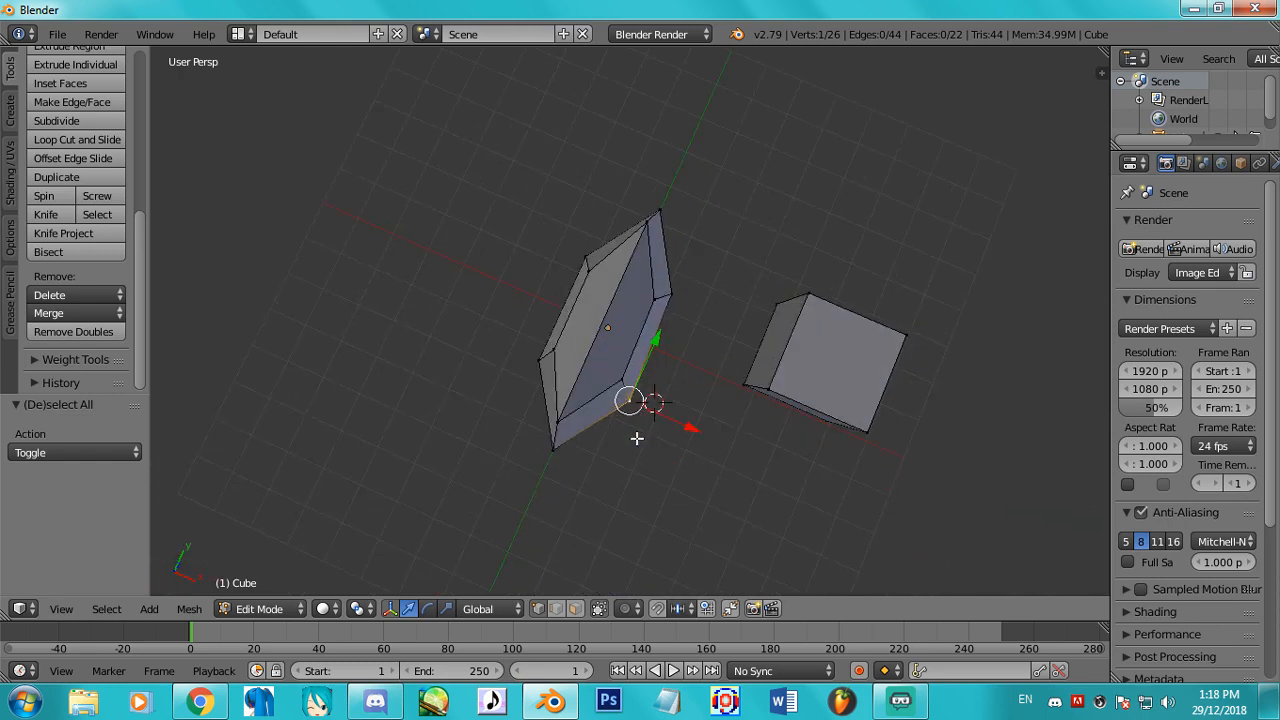
middle_click_drag(537, 362, 1088, 117)
middle_click_drag(720, 280, 591, 581)
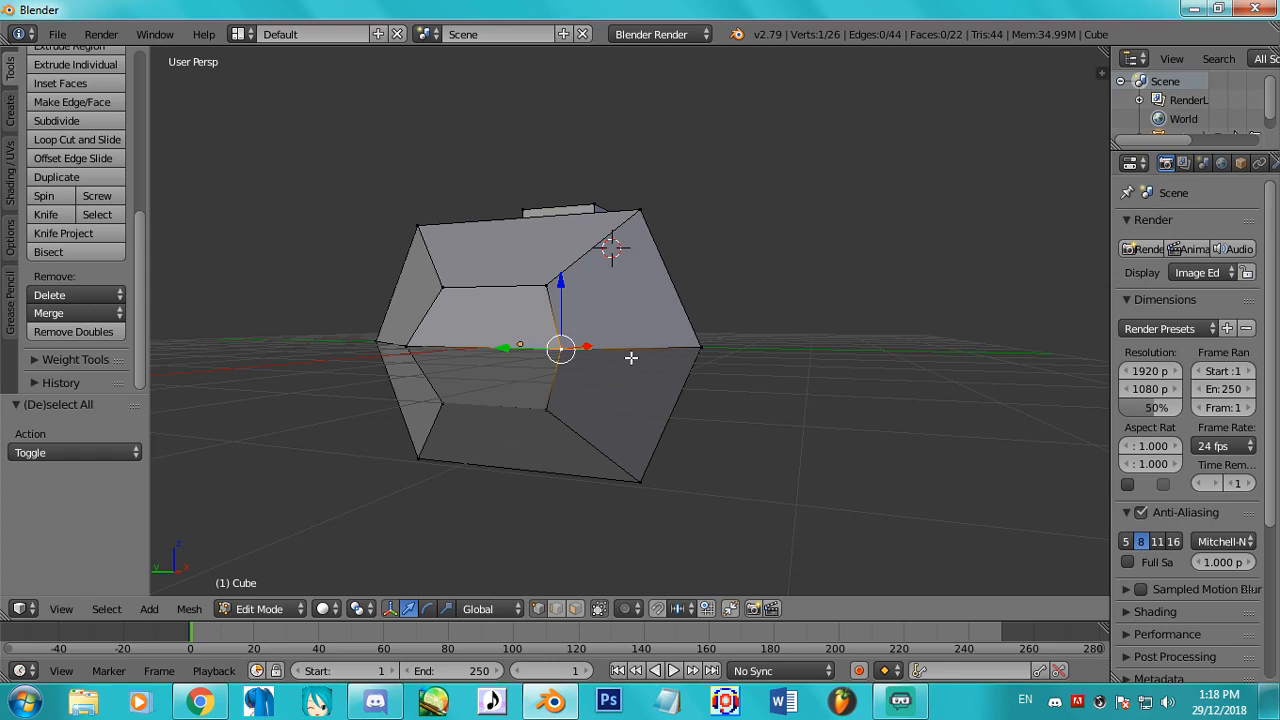
middle_click_drag(734, 367, 323, 394)
scroll(739, 459, "down", 4)
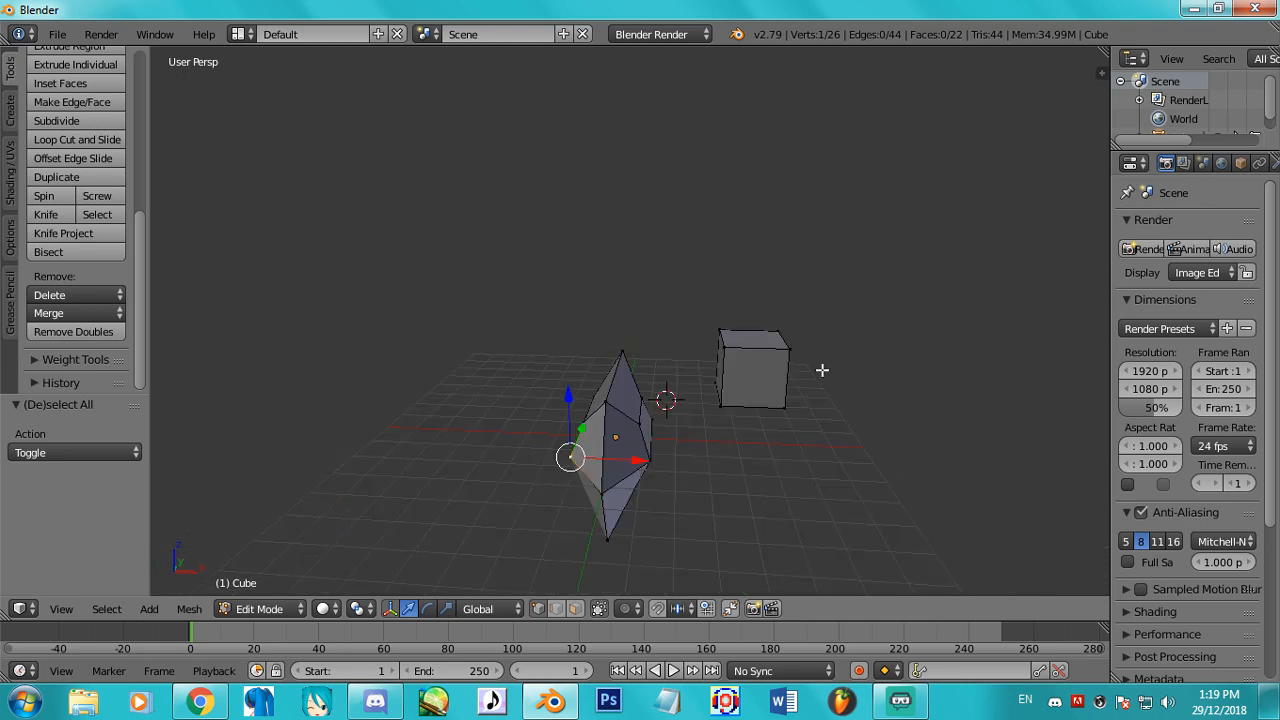
middle_click_drag(823, 369, 571, 488)
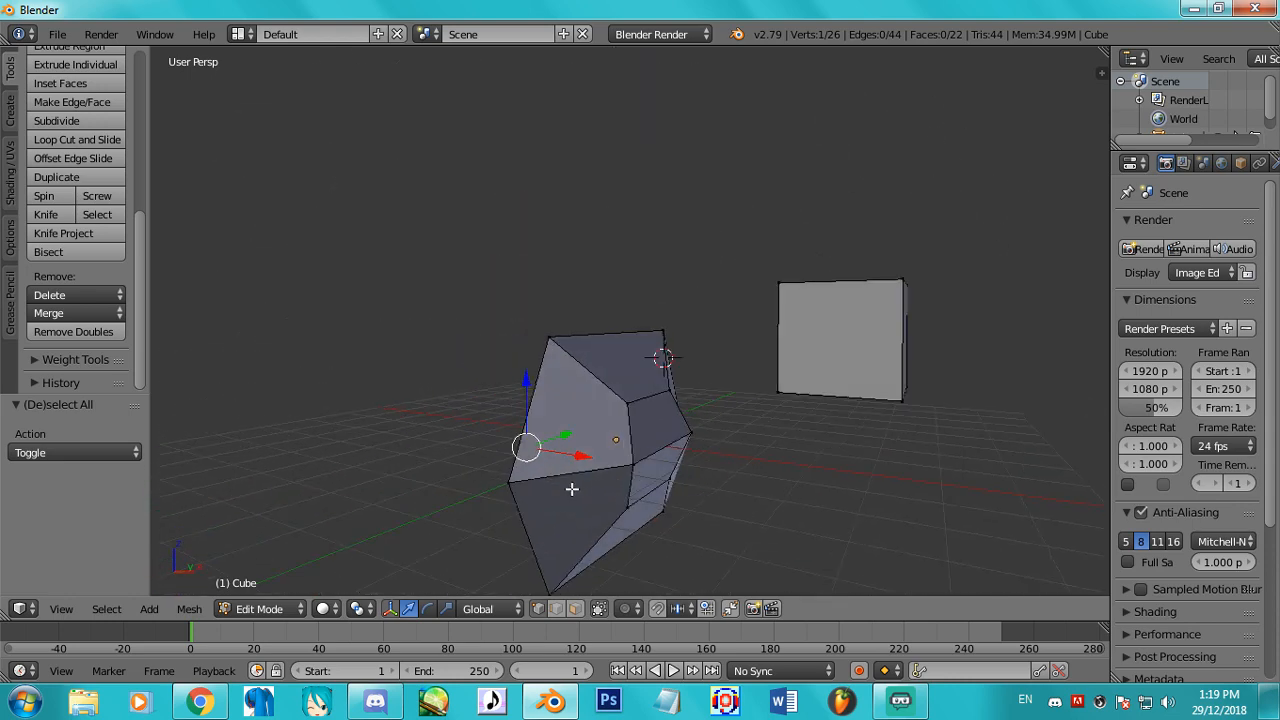
Switch the viewport to orthographic projection and inspect both shapes from different angles.
key("KP_5")
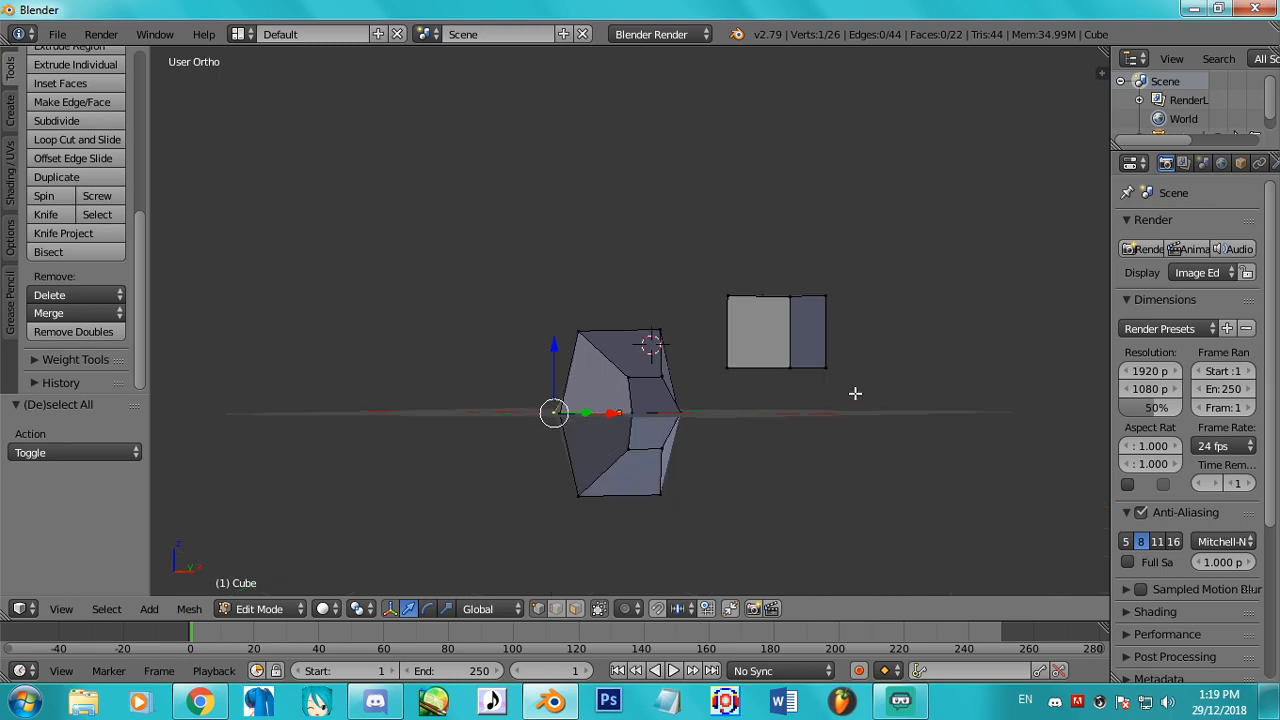
middle_click_drag(854, 394, 271, 251)
middle_click_drag(783, 227, 747, 265, "shift")
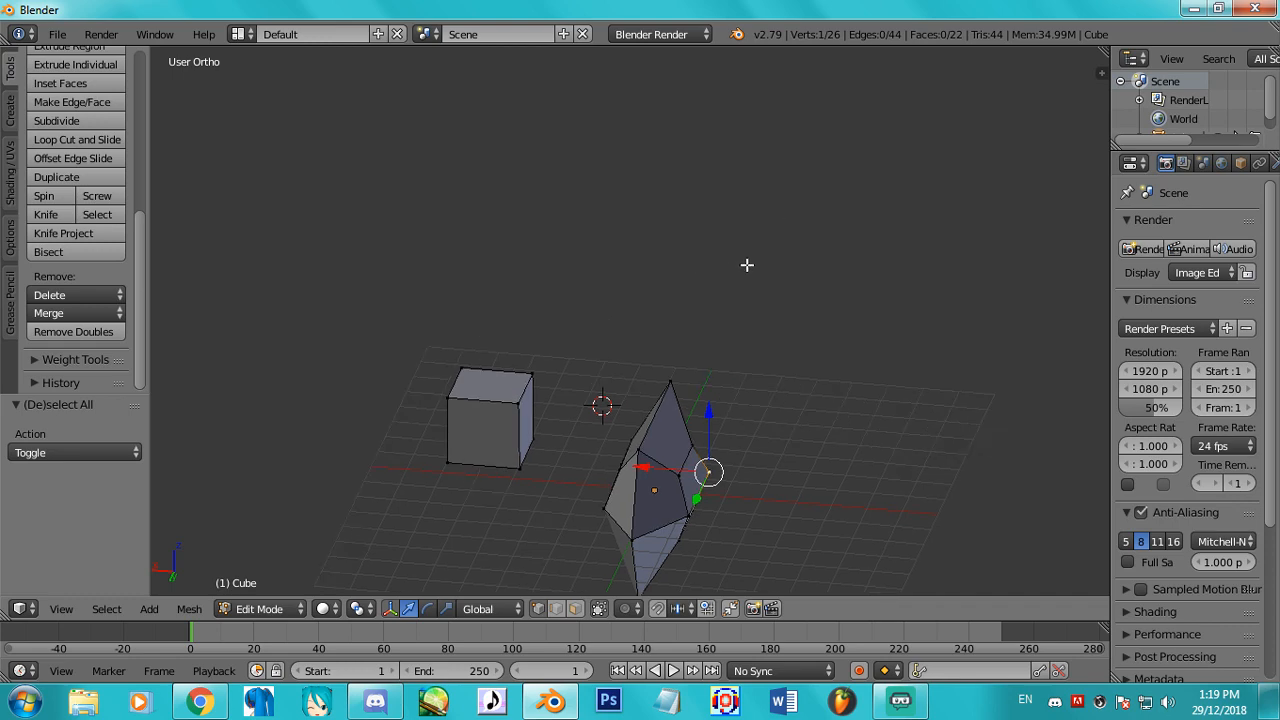
middle_click_drag(747, 265, 707, 295)
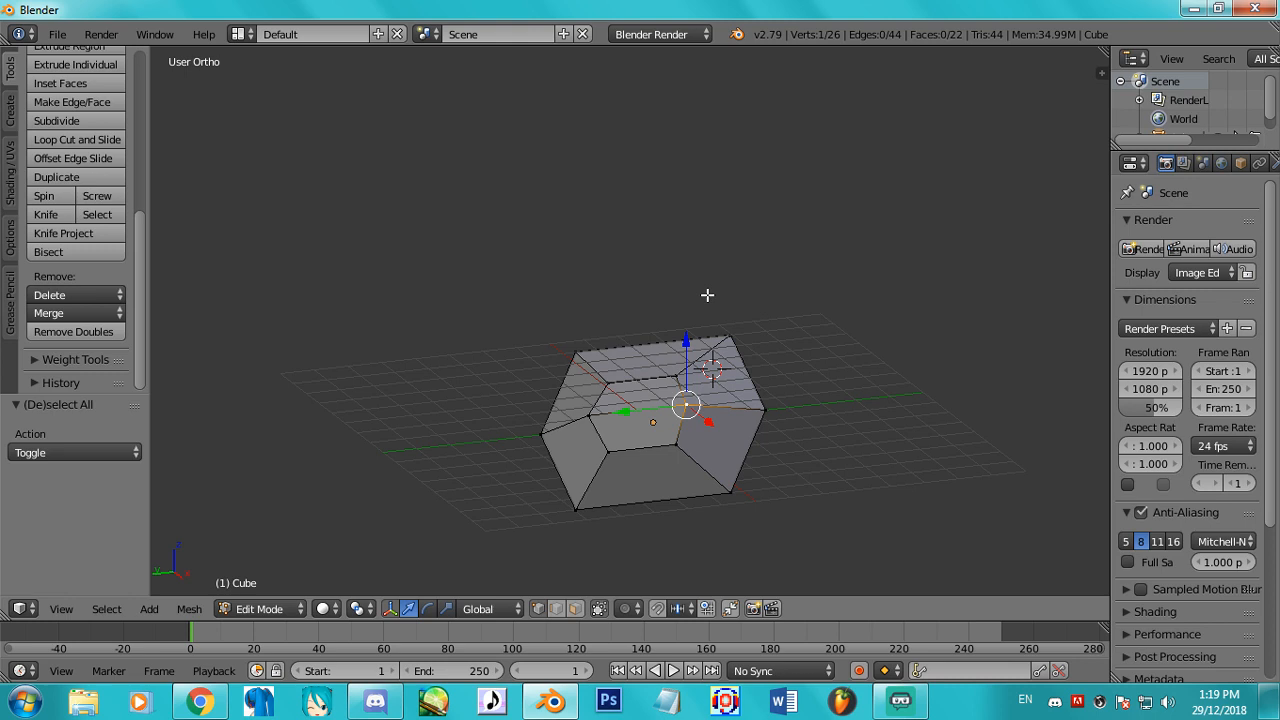
Return the viewport to perspective projection and examine both shapes from different sides for comparison.
key("KP_5")
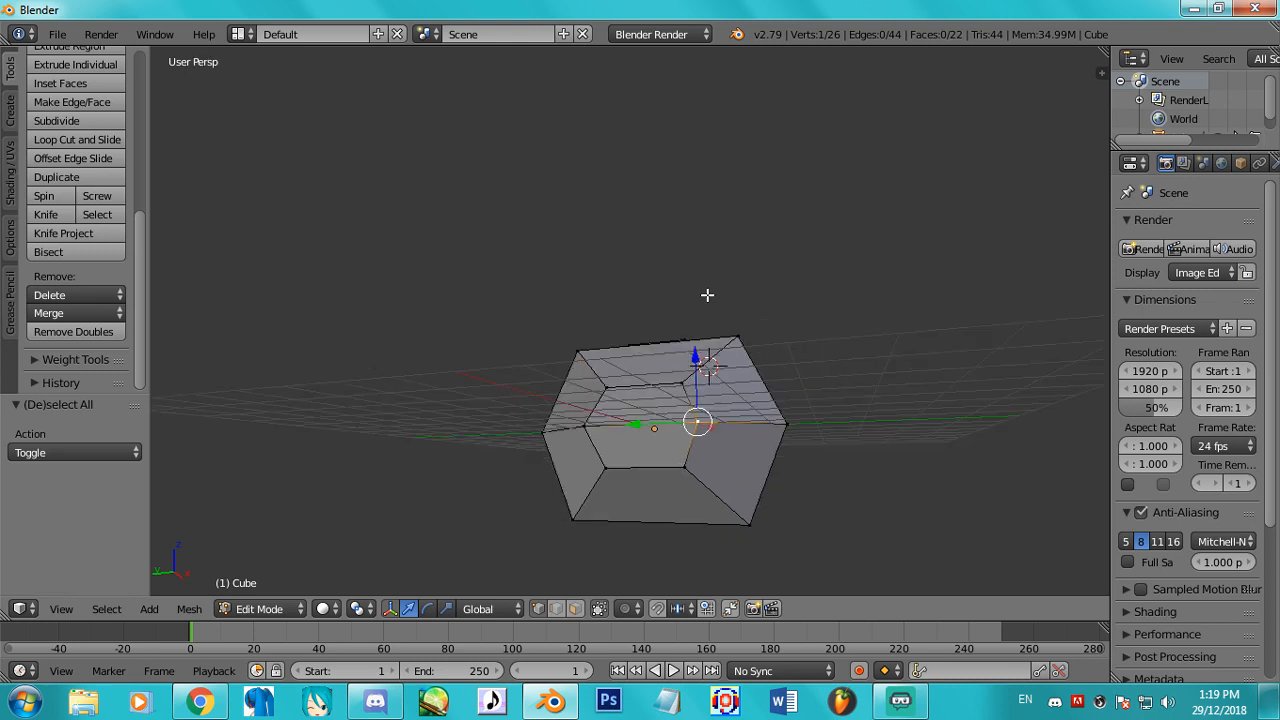
middle_click_drag(707, 295, 840, 366)
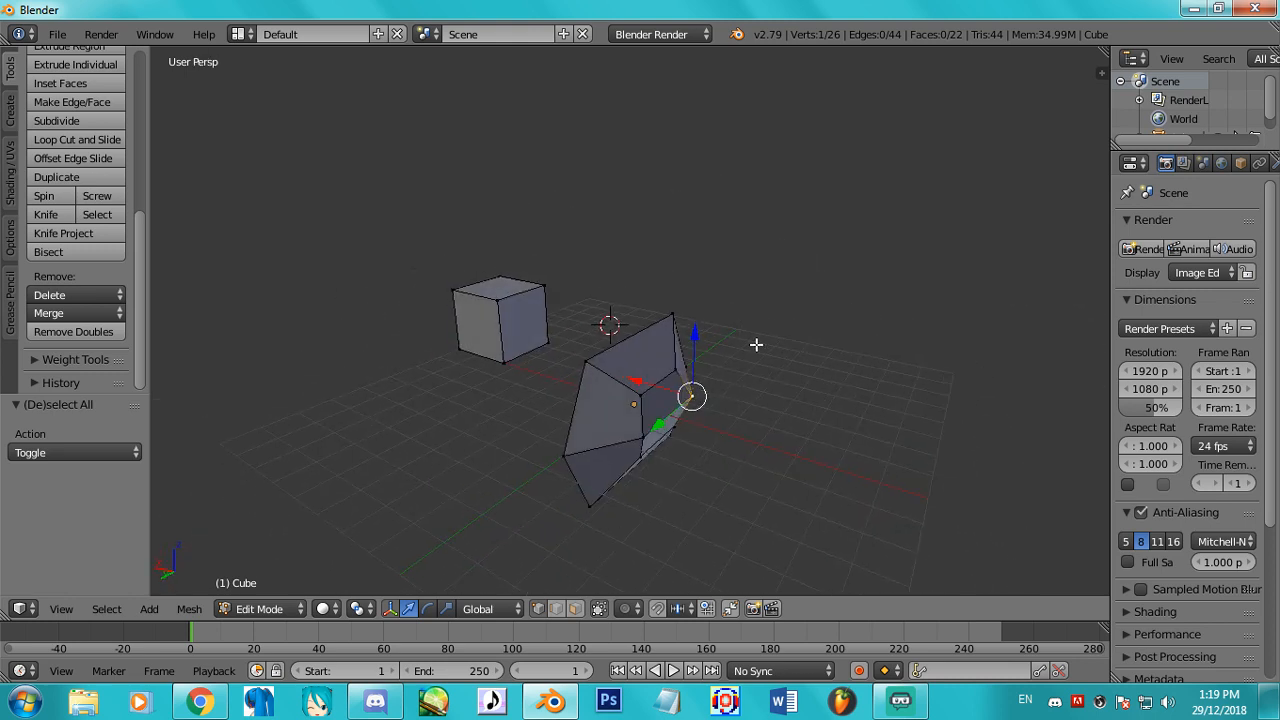
middle_click_drag(717, 306, 723, 357, "shift")
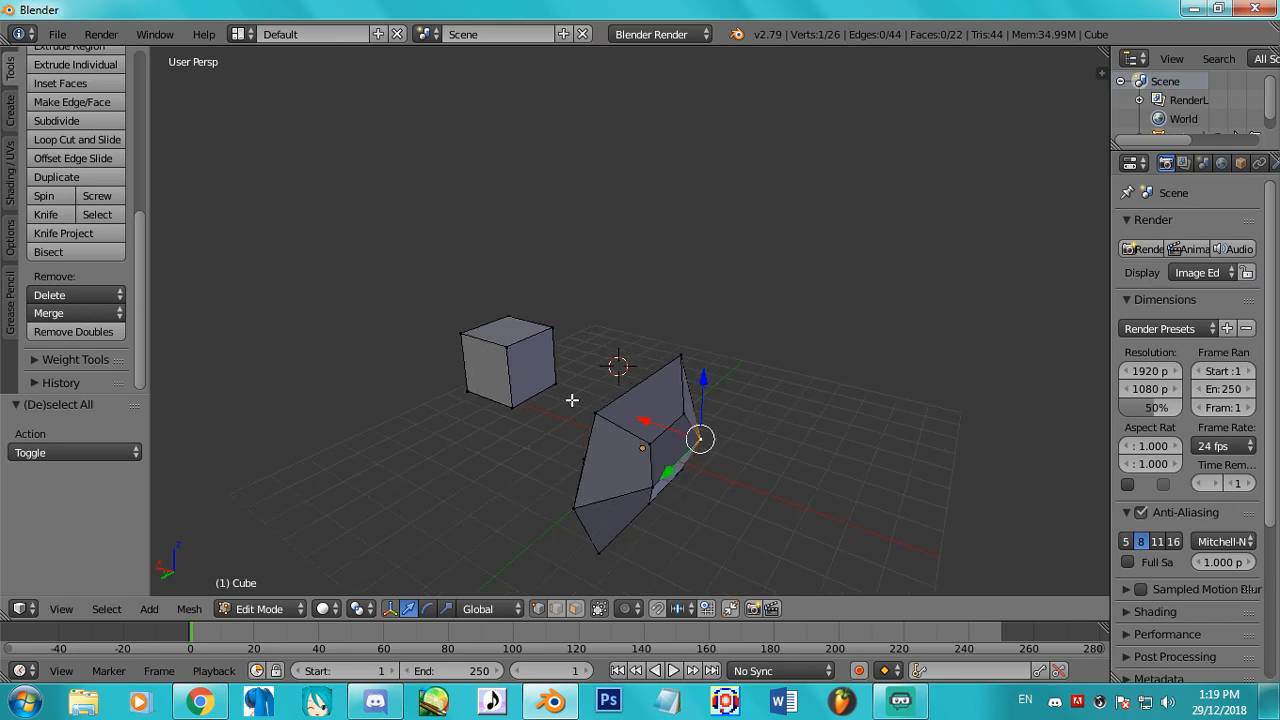
middle_click_drag(571, 400, 877, 377)
middle_click_drag(543, 430, 806, 420)
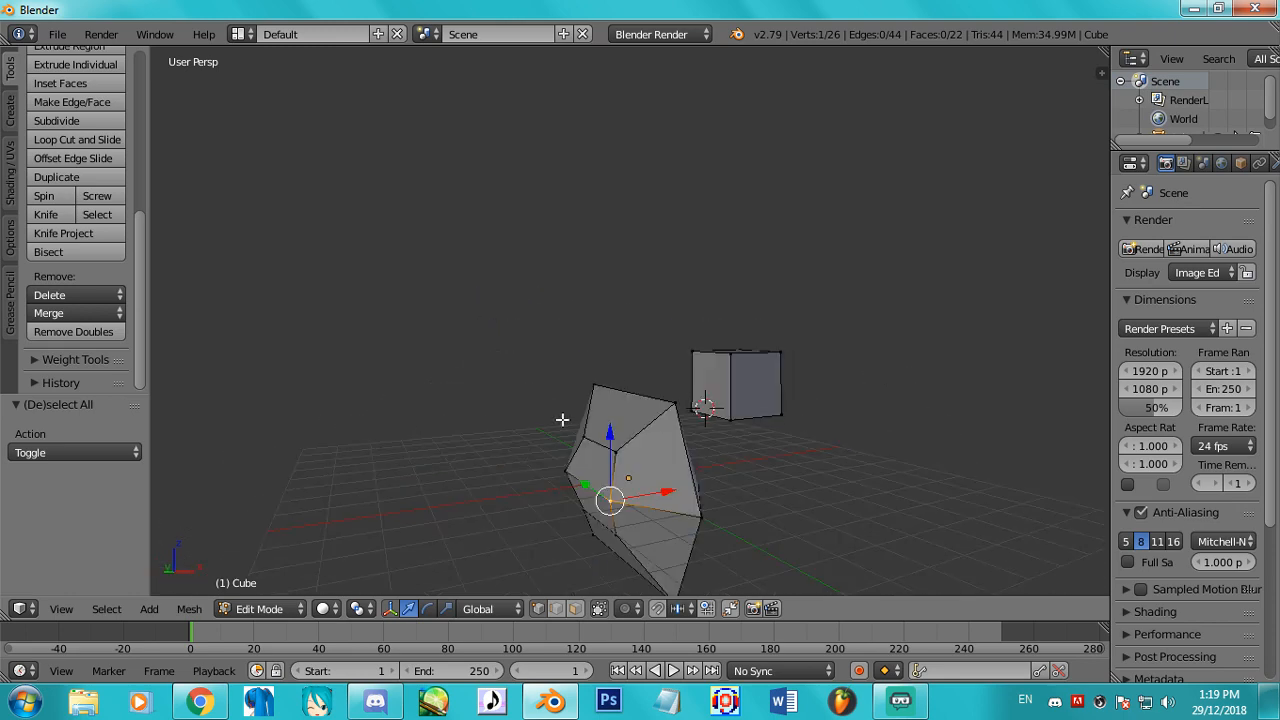
middle_click_drag(562, 420, 828, 417)
Switch to orthographic projection and view the mesh from the front, right, top and bottom.
key("KP_5")
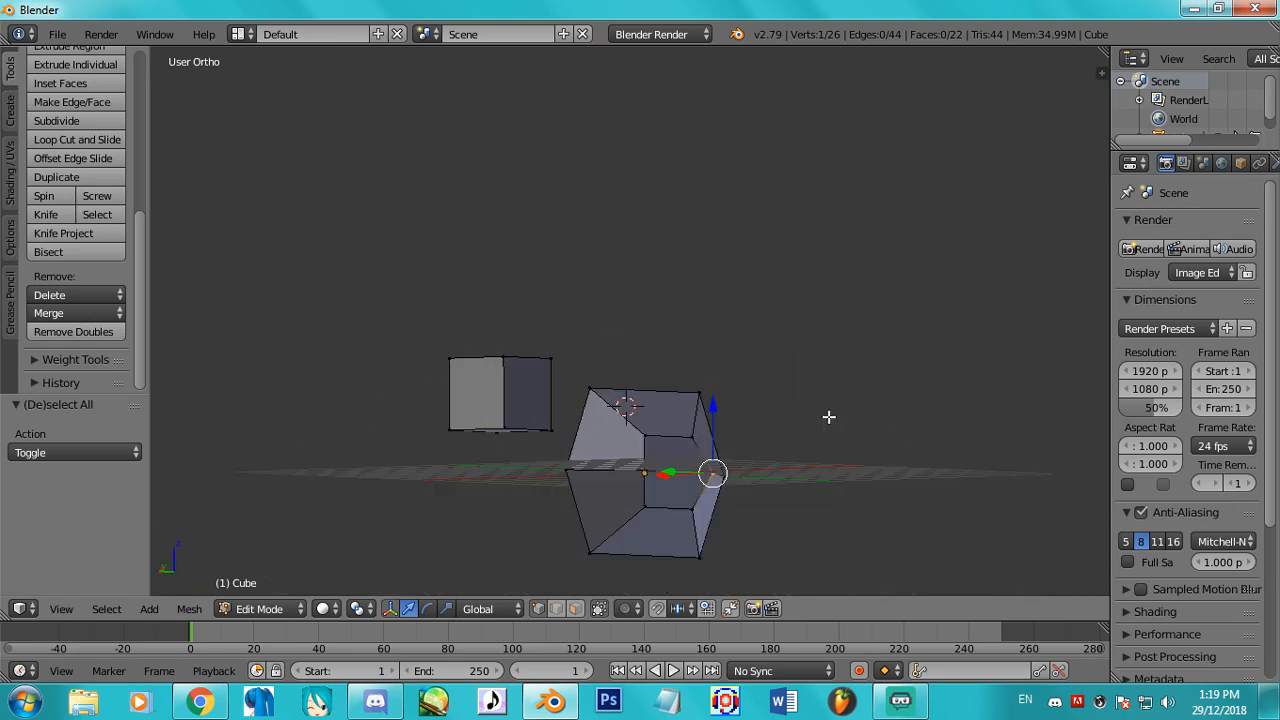
key("KP_5")
key("KP_5")
key("KP_1")
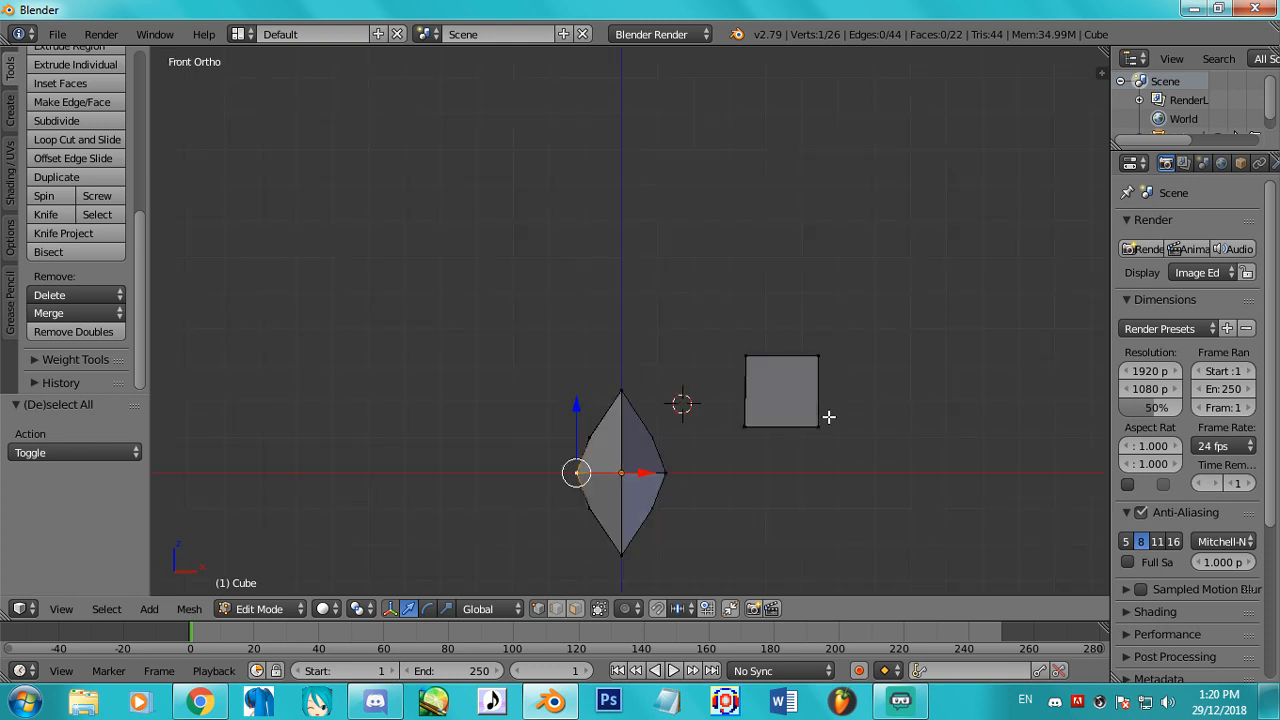
key("KP_3")
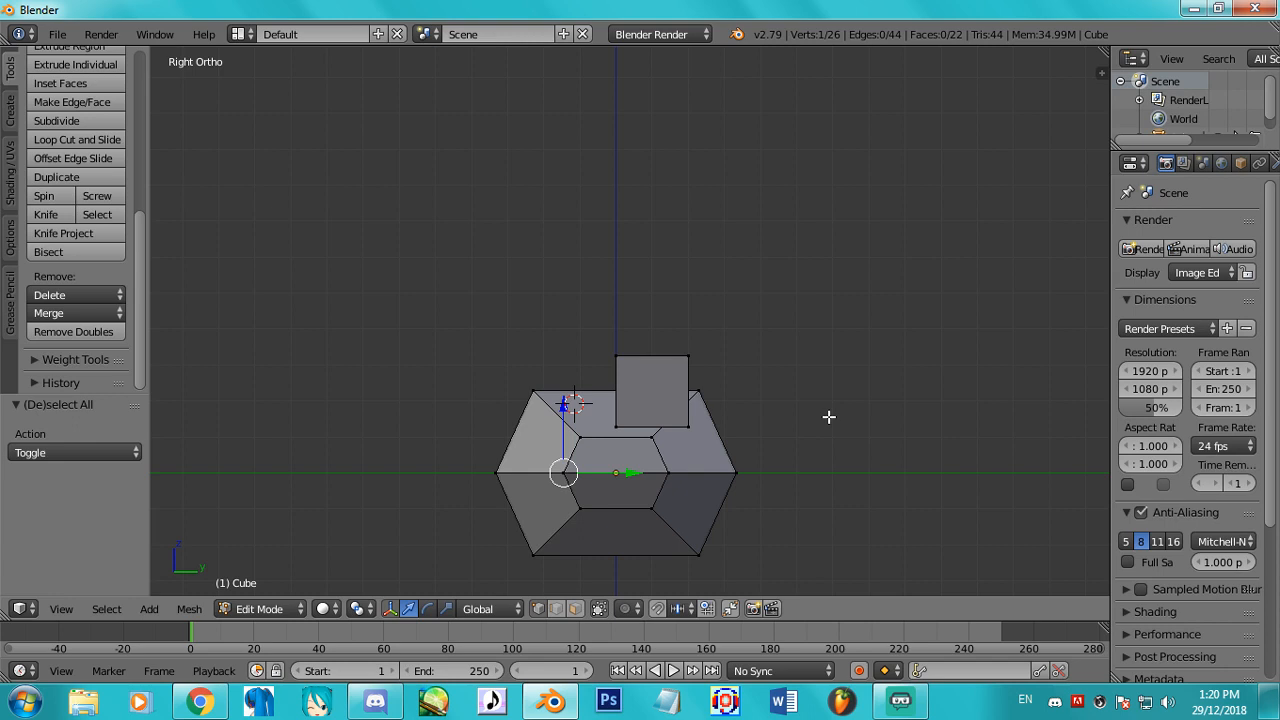
key("KP_7")
key("ctrl+KP_7")
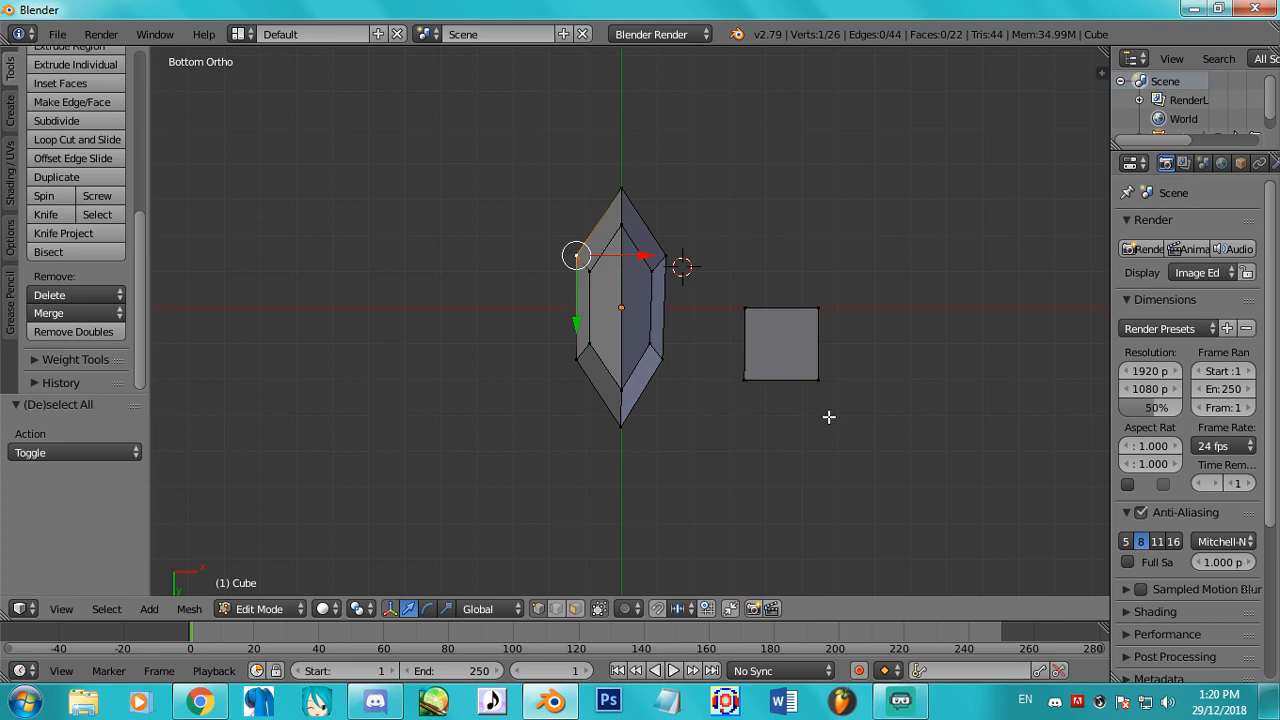
View the mesh in orthographic projection from the back, left, bottom and top.
key("ctrl+KP_1")
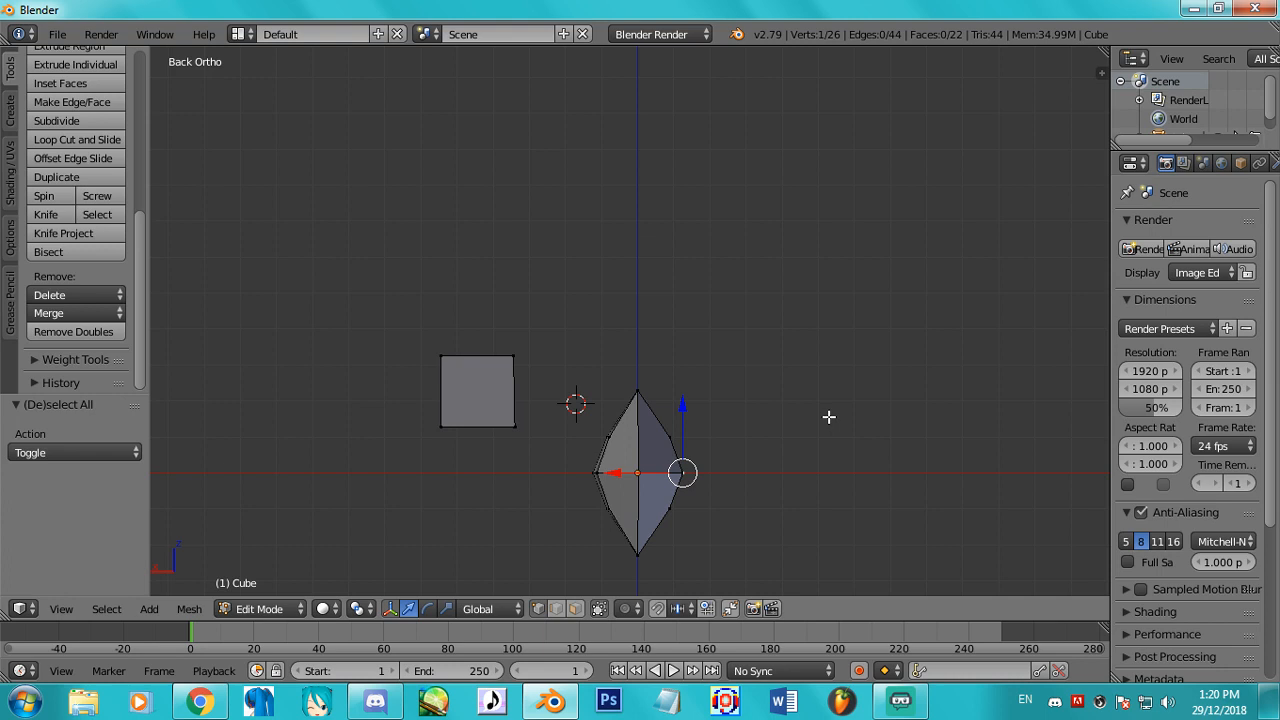
key("ctrl+KP_3")
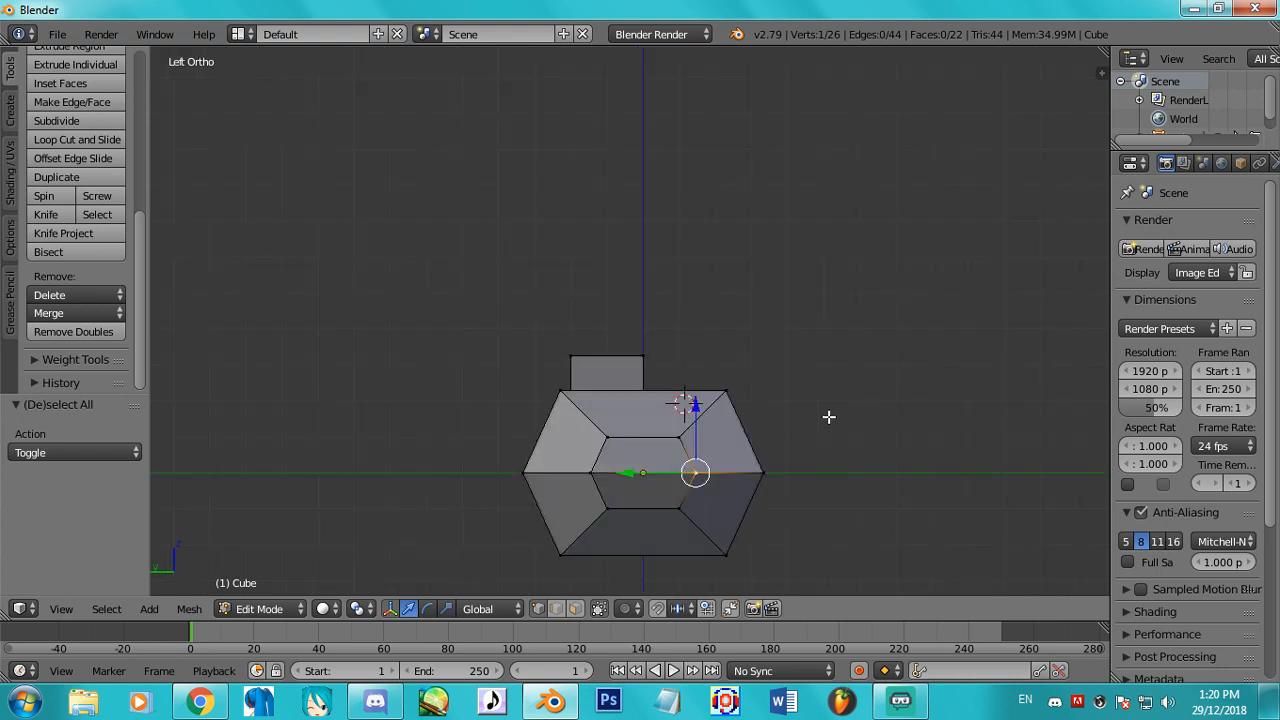
key("ctrl+KP_7")
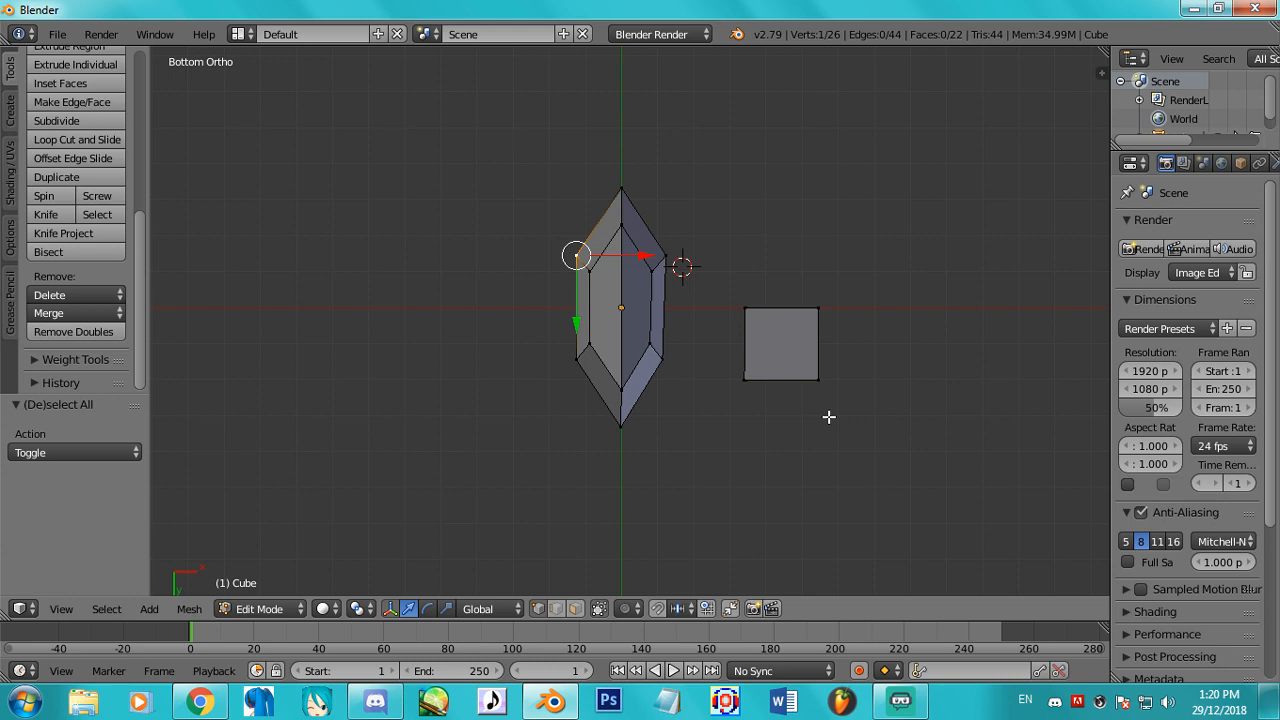
key("KP_7")
Widen the properties area, add an Array modifier to the mesh, and inspect the resulting copies of both shapes.
middle_click_drag(829, 417, 835, 211)
middle_click_drag(701, 421, 736, 371, "shift")
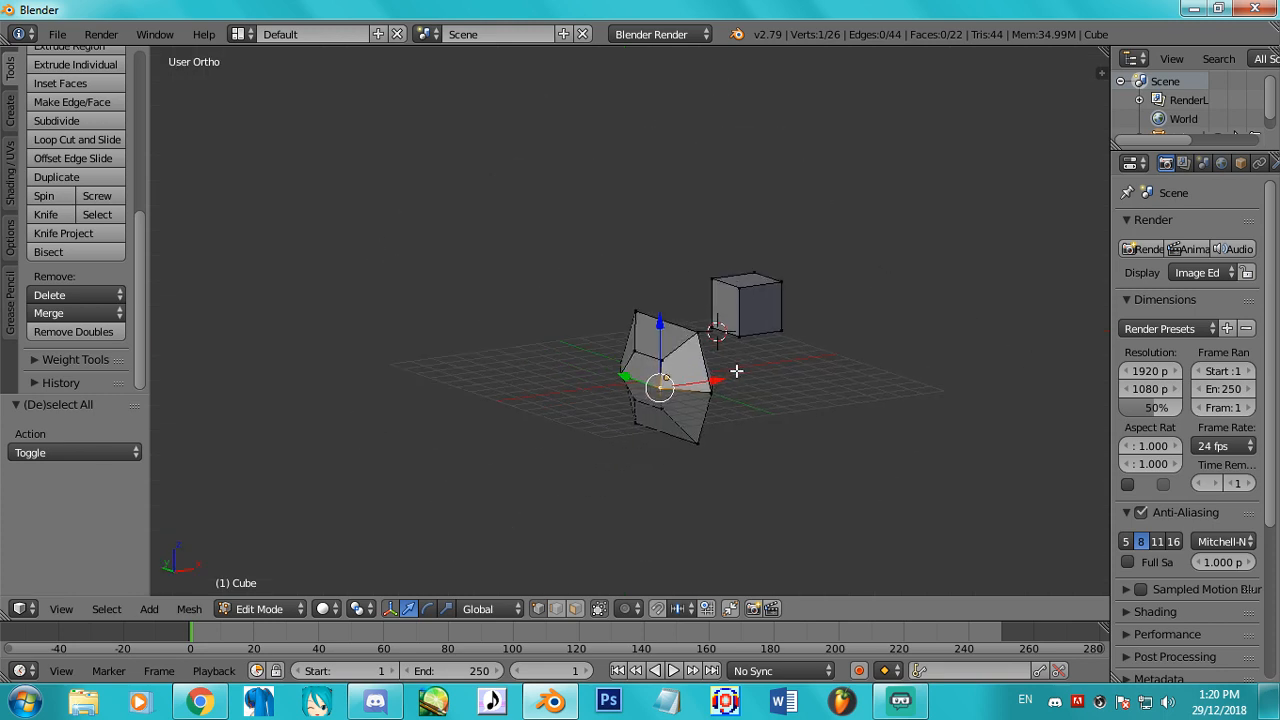
scroll(736, 371, "up", 5)
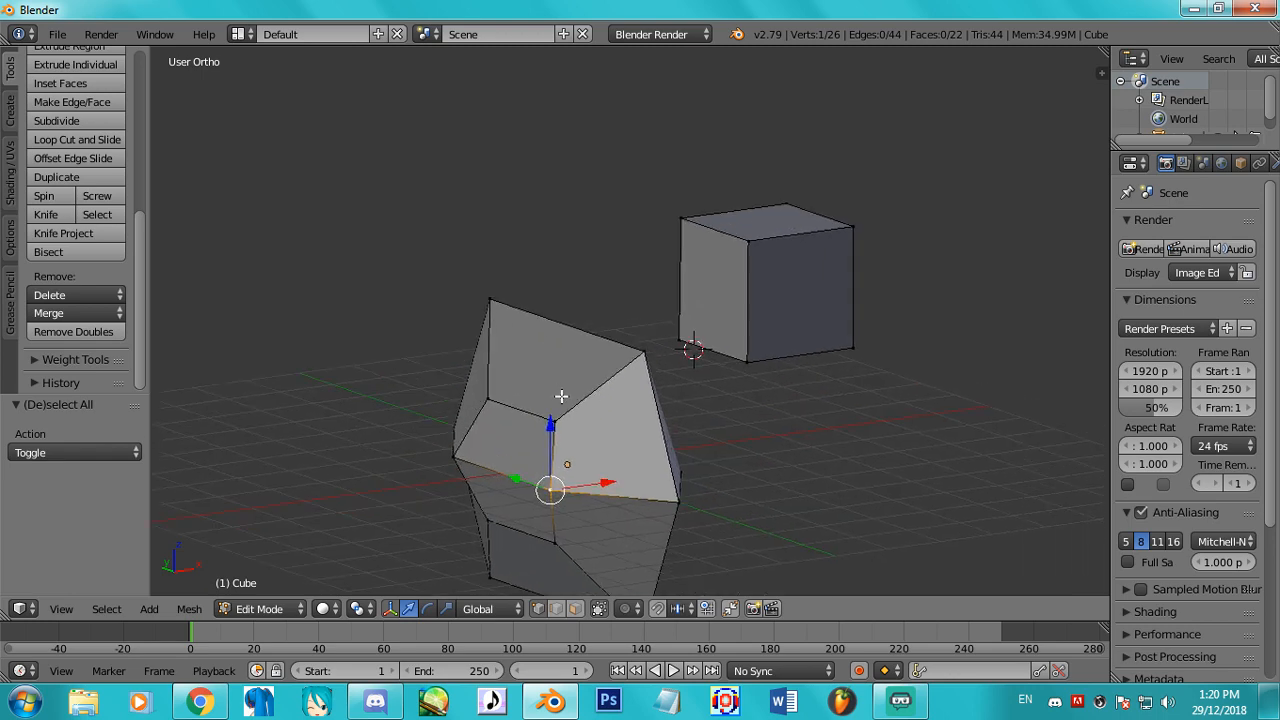
middle_click_drag(640, 400, 744, 373)
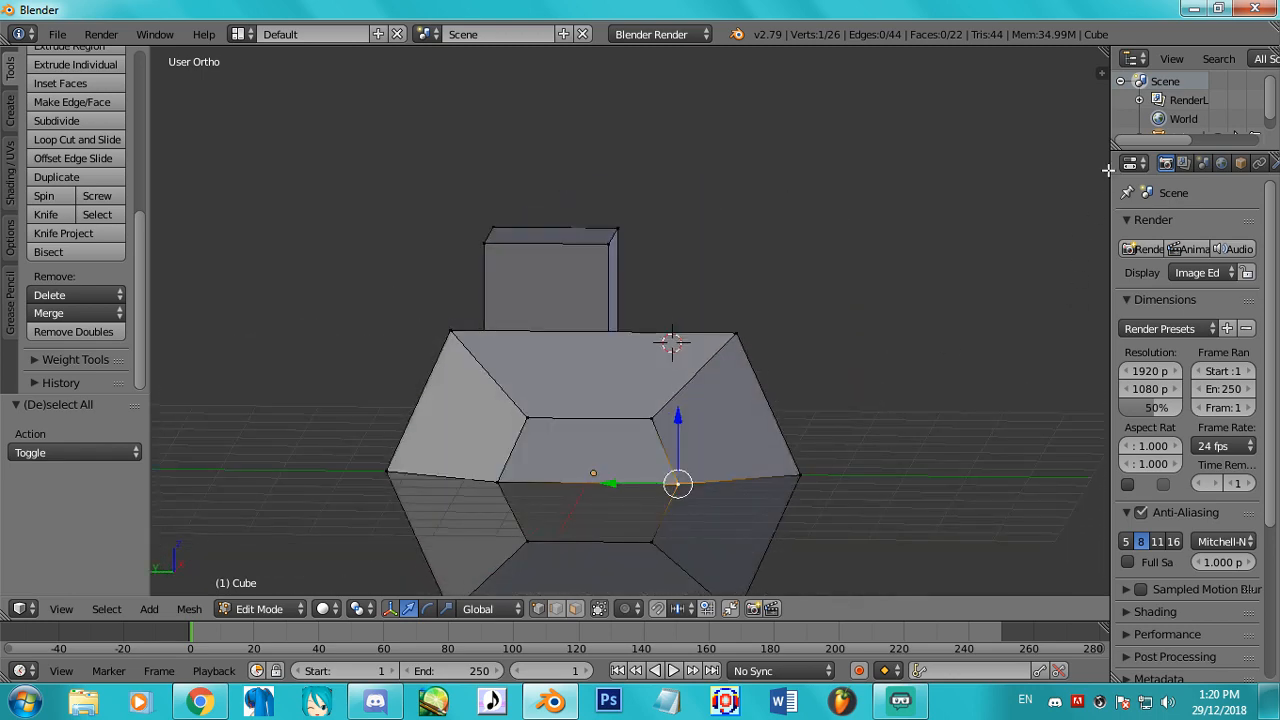
left_click_drag(1108, 170, 1056, 180)
left_click(1222, 163)
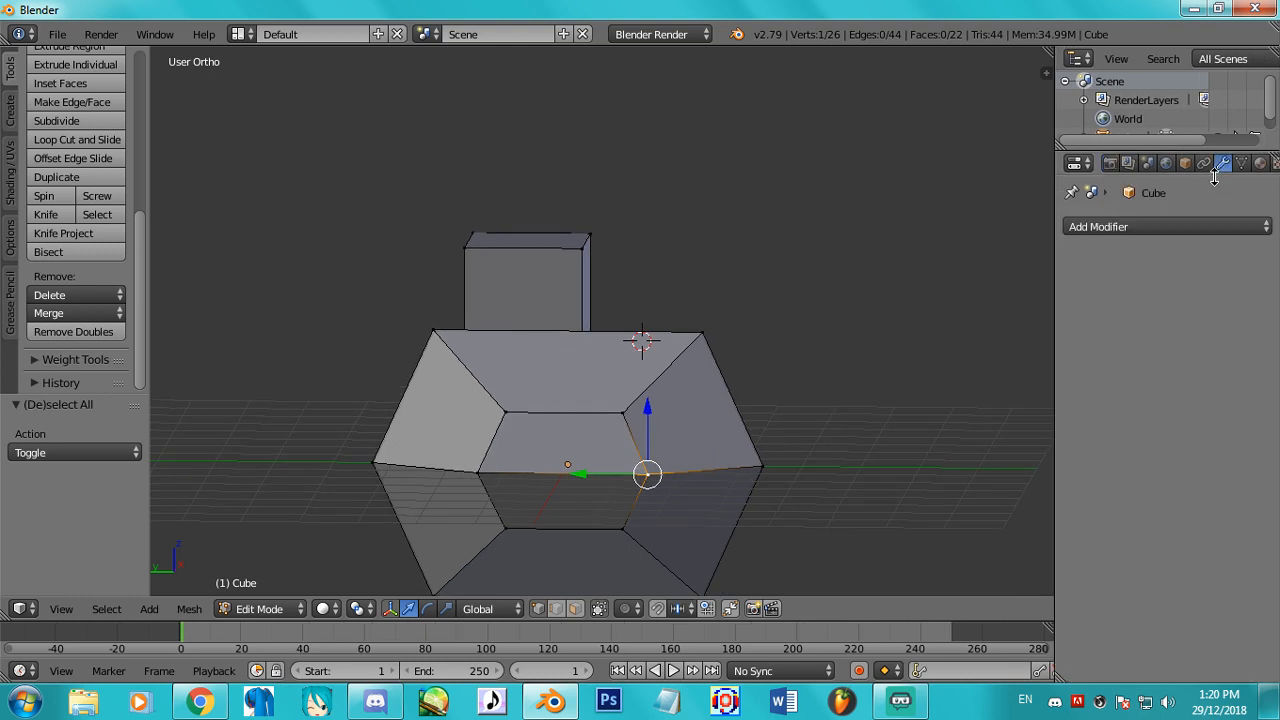
left_click(1115, 228)
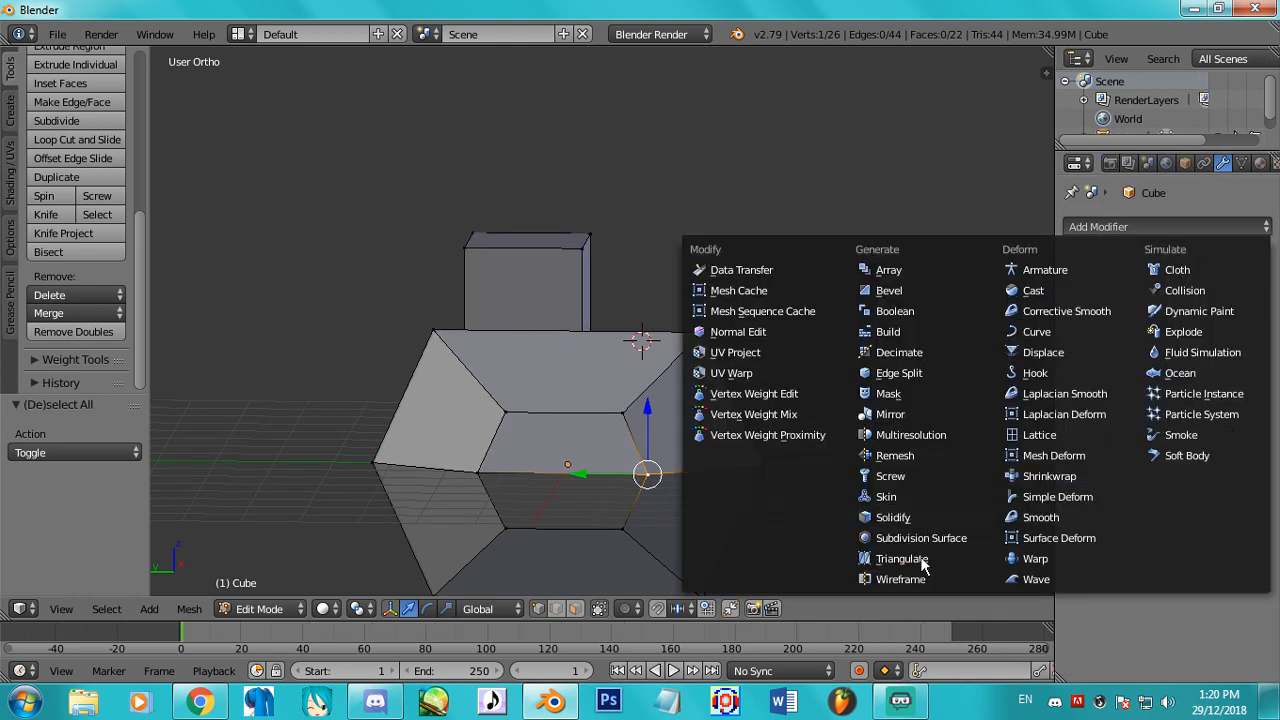
left_click(893, 276)
middle_click_drag(886, 280, 588, 268)
scroll(600, 268, "down", 4)
middle_click_drag(826, 269, 714, 375)
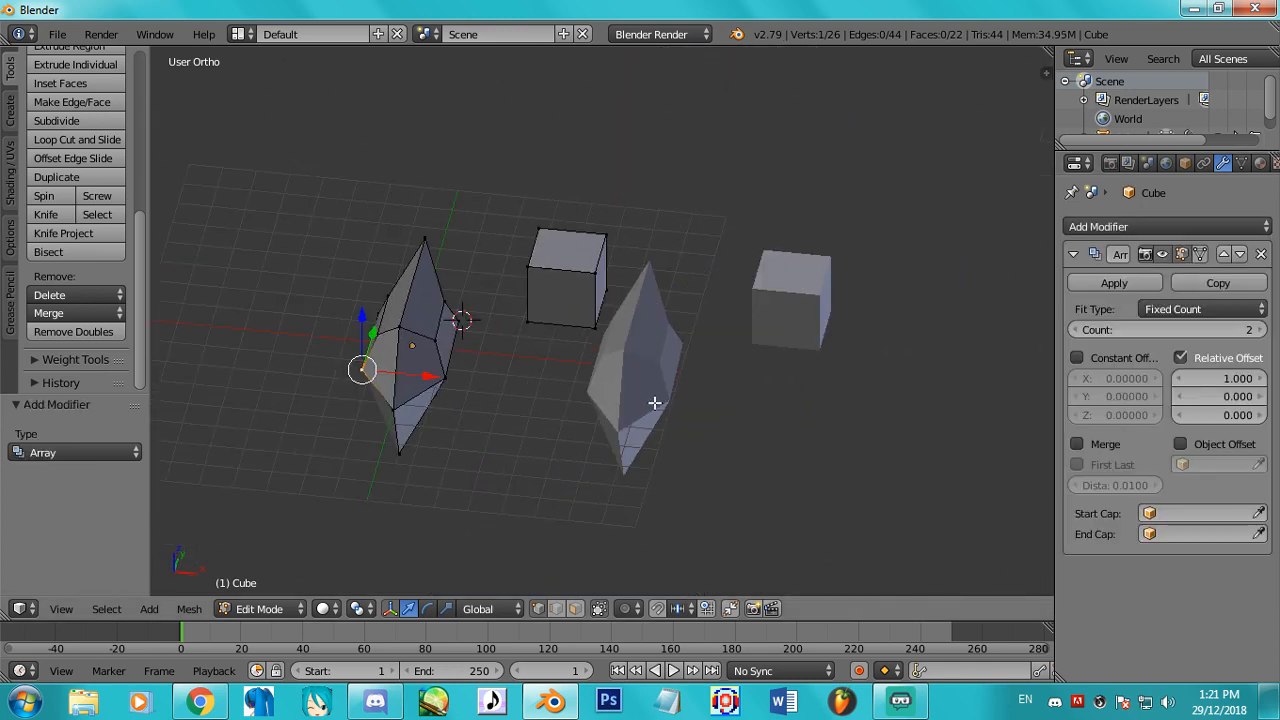
Raise the Array modifier's count to 22 and view the resulting row of copies from the side.
middle_click_drag(655, 403, 855, 431)
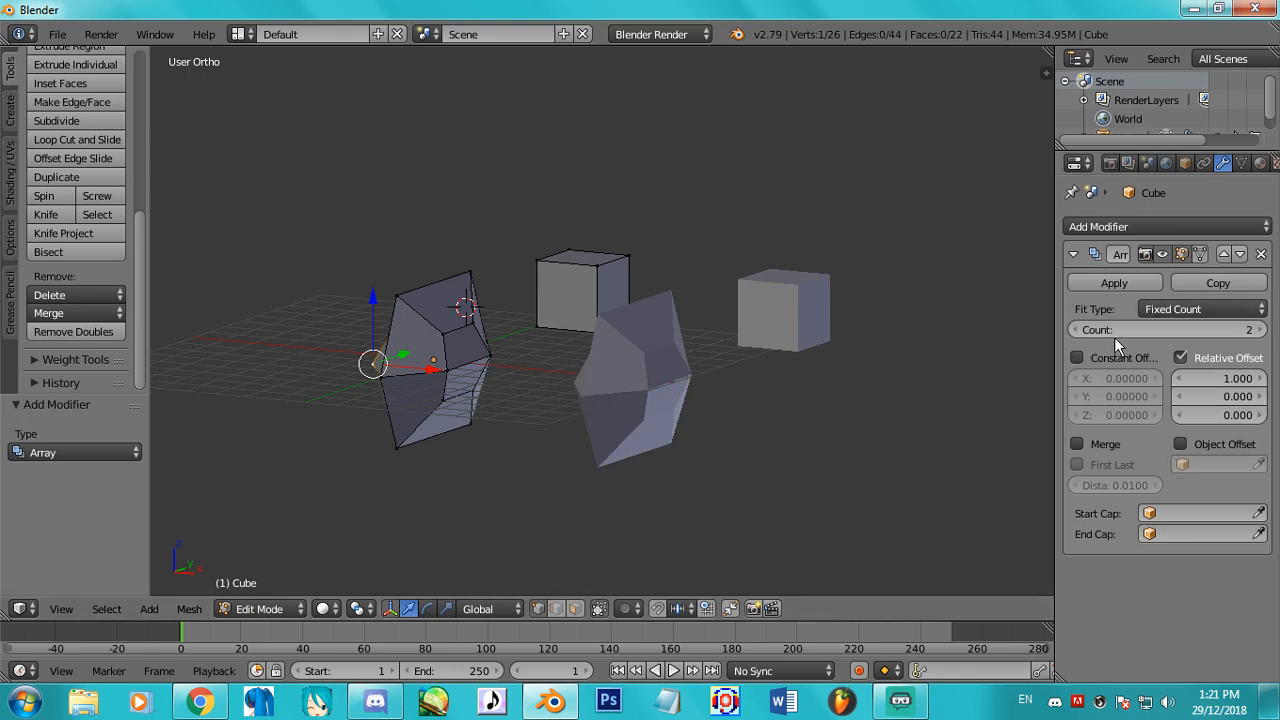
left_click_drag(1168, 330, 1214, 330)
middle_click_drag(636, 350, 985, 375)
Set the Array modifier's count back to 2 and examine the remaining copies up close.
left_click(1175, 330)
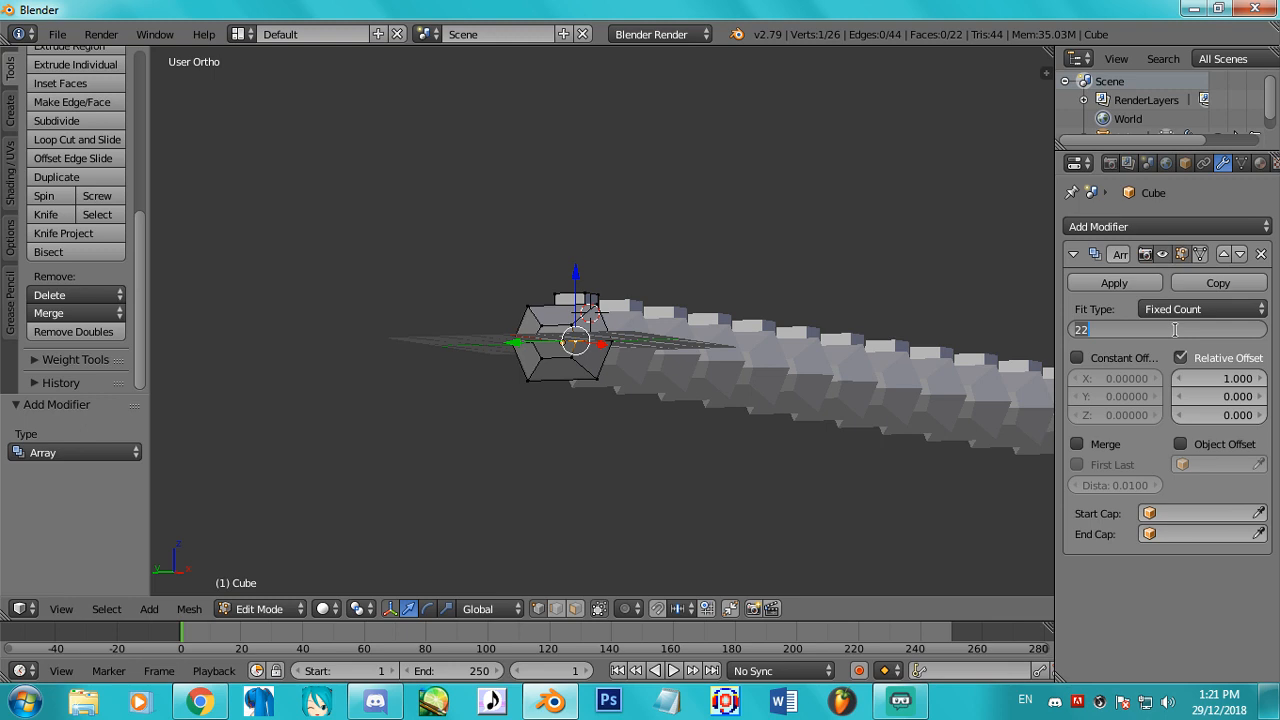
type("2")
key("Return")
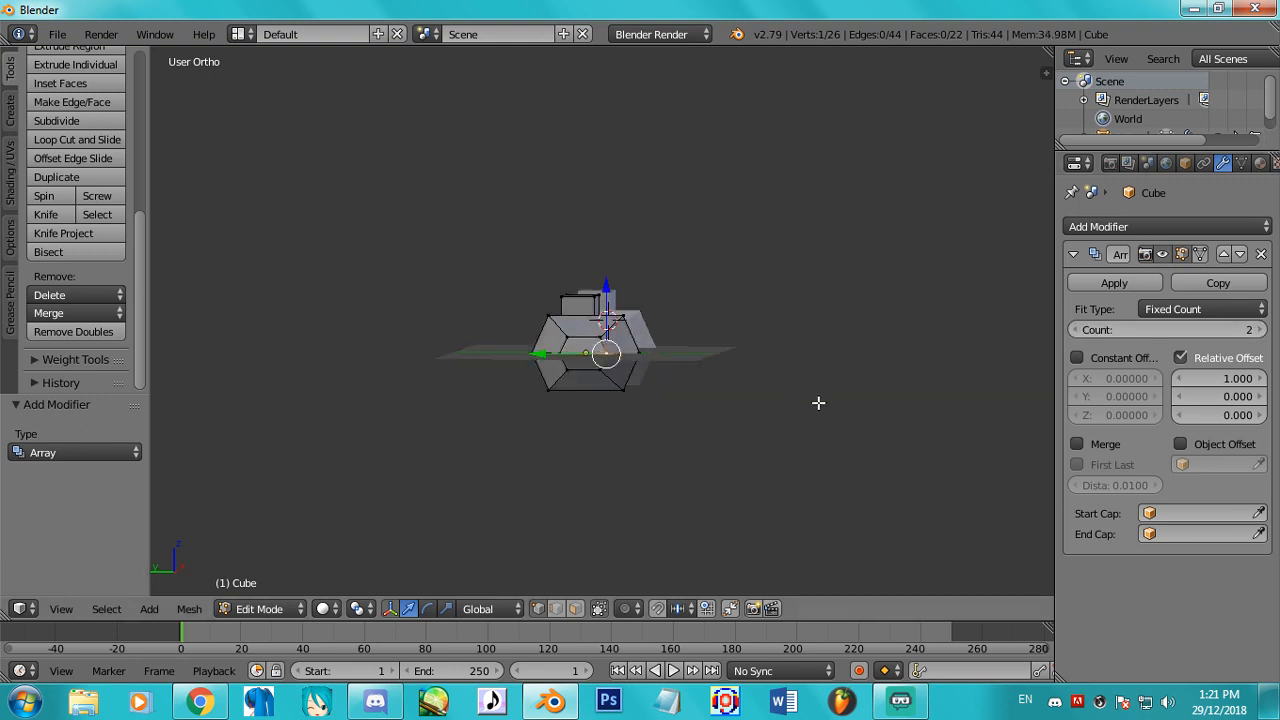
scroll(820, 404, "up", 5)
middle_click_drag(818, 400, 900, 430)
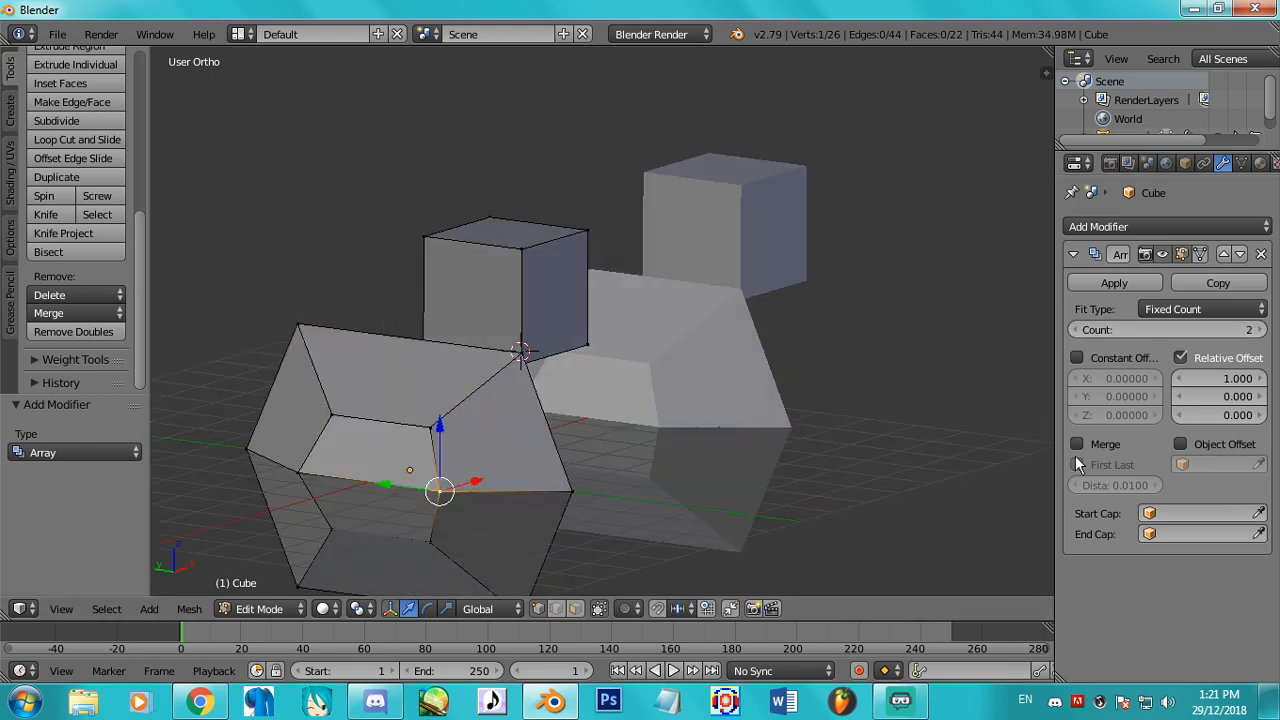
Toggle the Array modifier's Merge option on and off, then examine the copies from another side.
left_click(1077, 444)
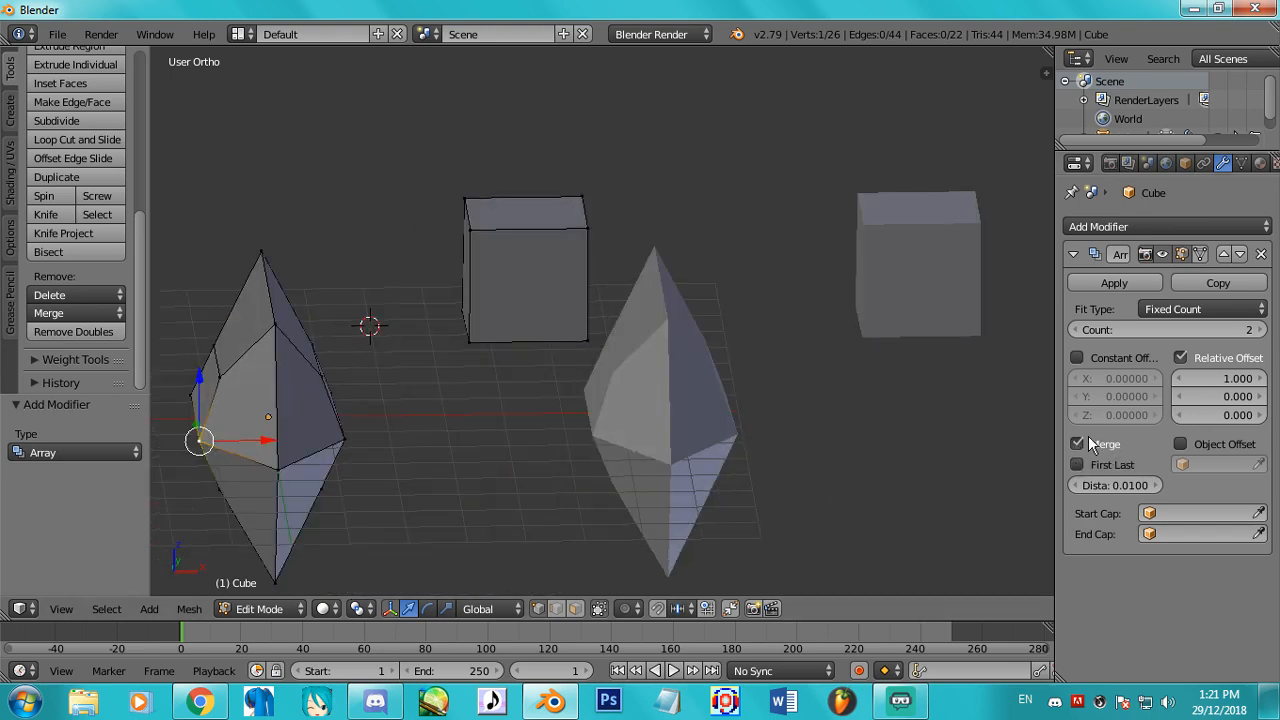
left_click(1086, 441)
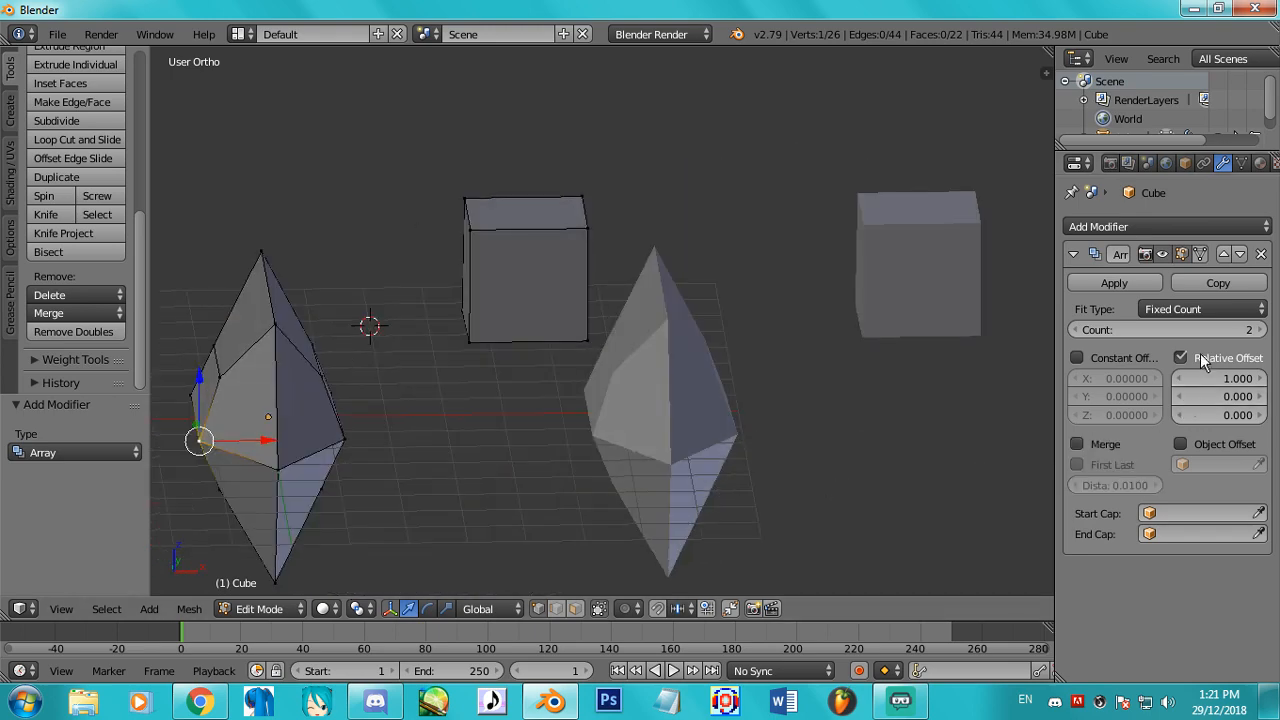
middle_click_drag(802, 459, 787, 326)
Try the Fit Length and Fit Curve types for the Array modifier, then return it to Fixed Count.
left_click(1175, 309)
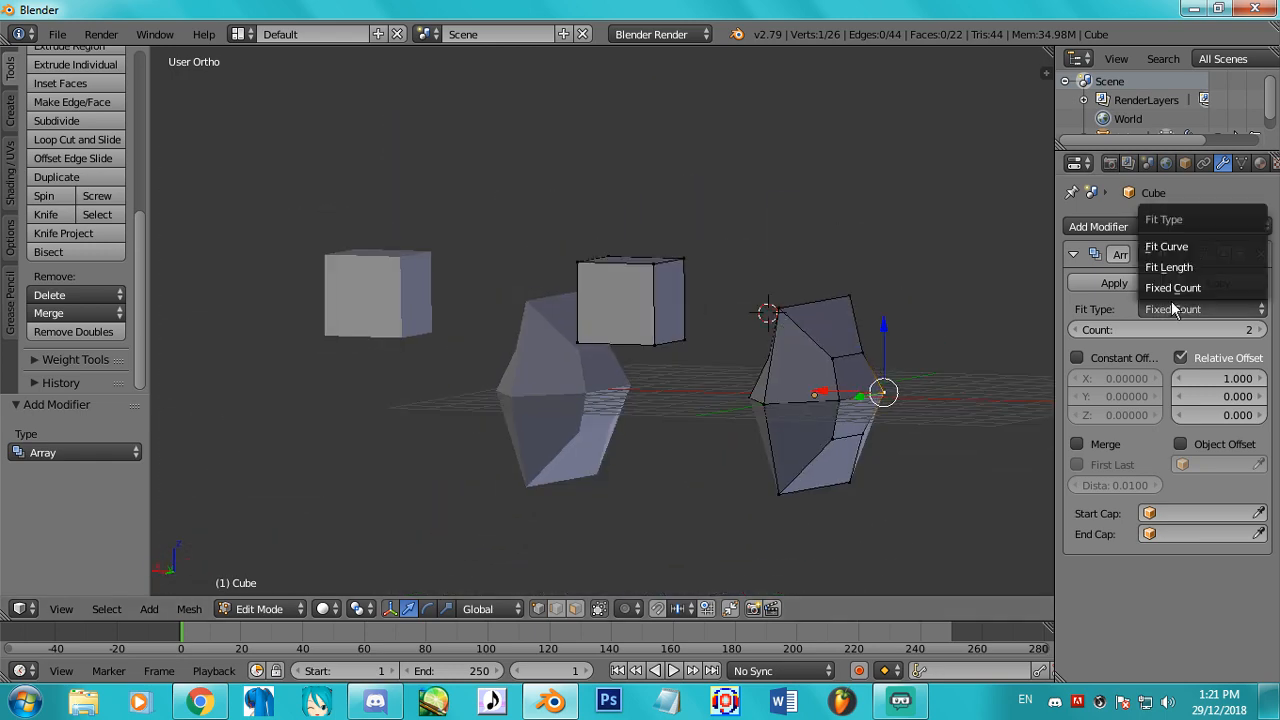
left_click(1175, 309)
left_click(1175, 309)
left_click(1170, 267)
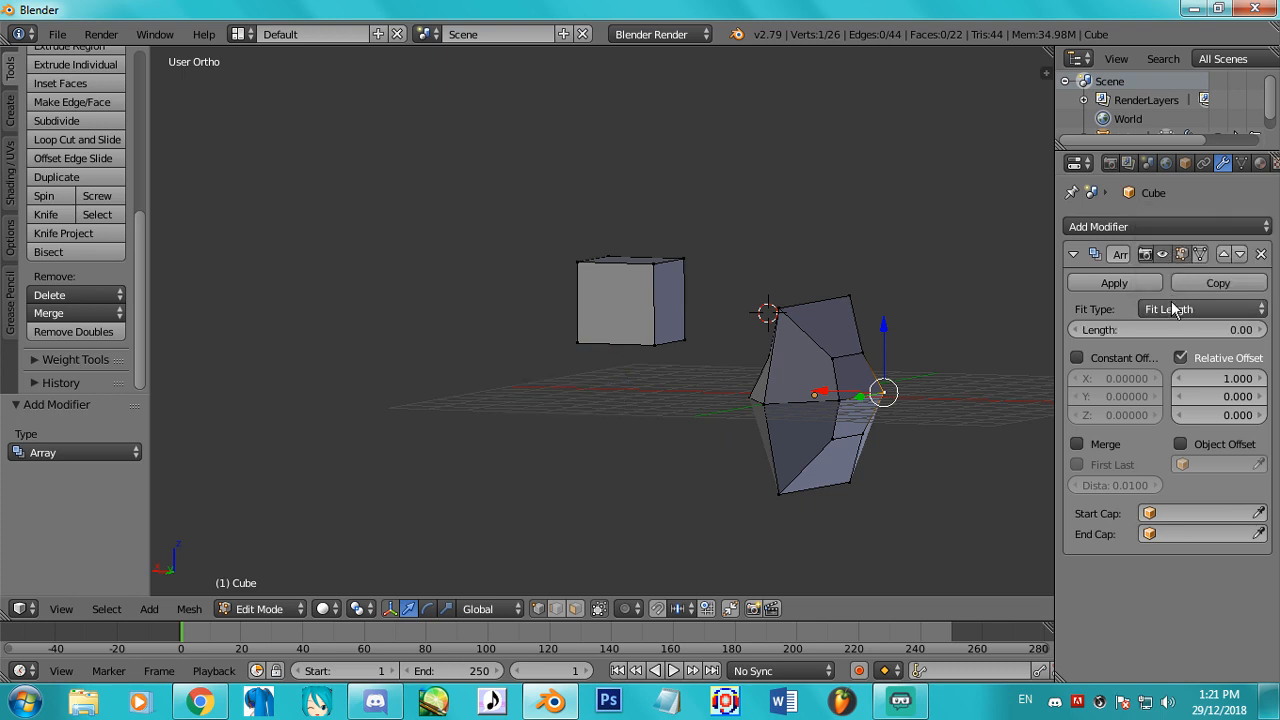
left_click(1171, 301)
left_click(1153, 251)
left_click(1172, 309)
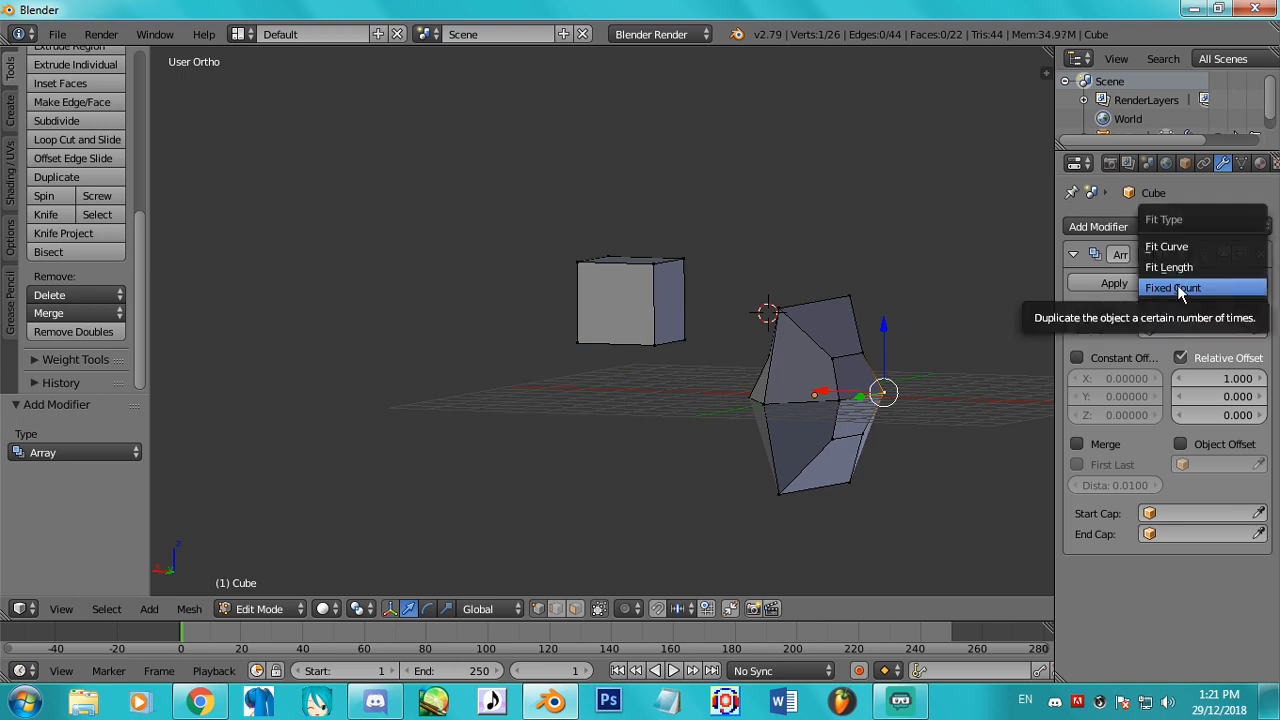
left_click(1178, 290)
left_click(1174, 310)
left_click(1172, 311)
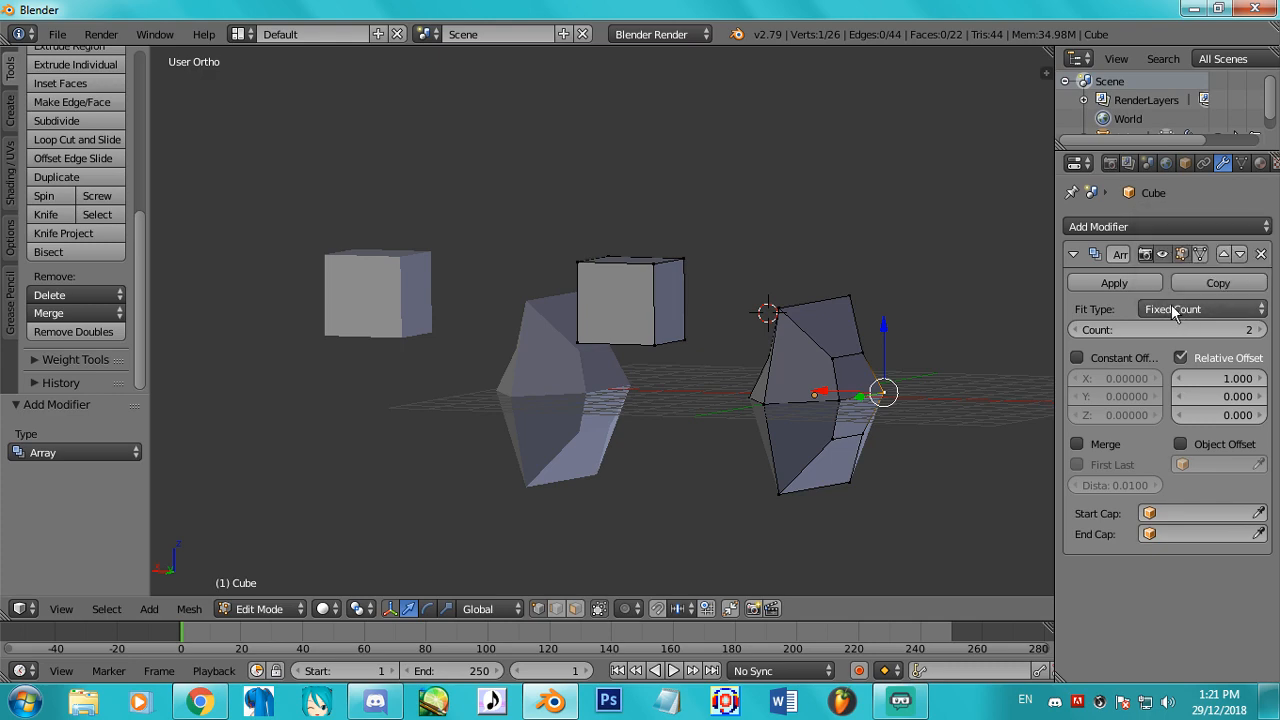
Replace the Array modifier with a Mirror modifier on the X axis and view the mirrored shapes.
middle_click_drag(950, 450, 880, 430)
left_click(1261, 254)
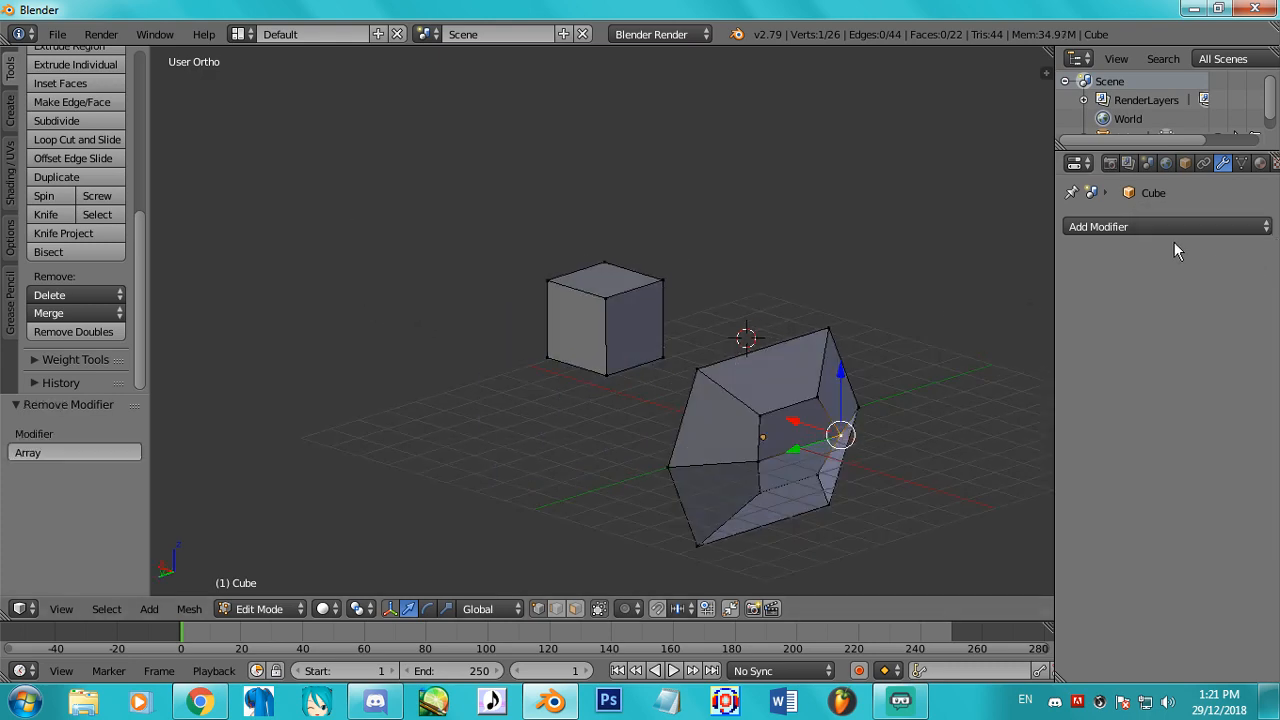
left_click(1160, 228)
left_click(886, 414)
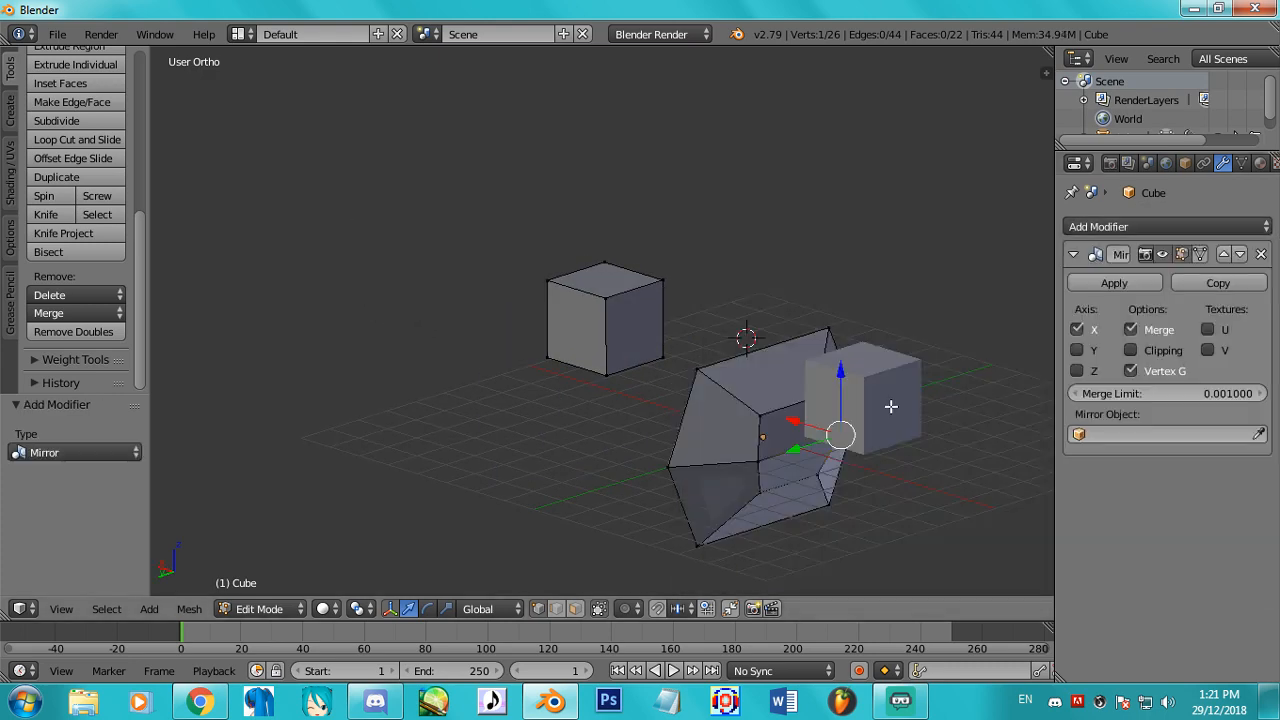
middle_click_drag(857, 331, 526, 414)
Select the whole mesh and move it along the X axis, away from its mirrored copy.
key("a")
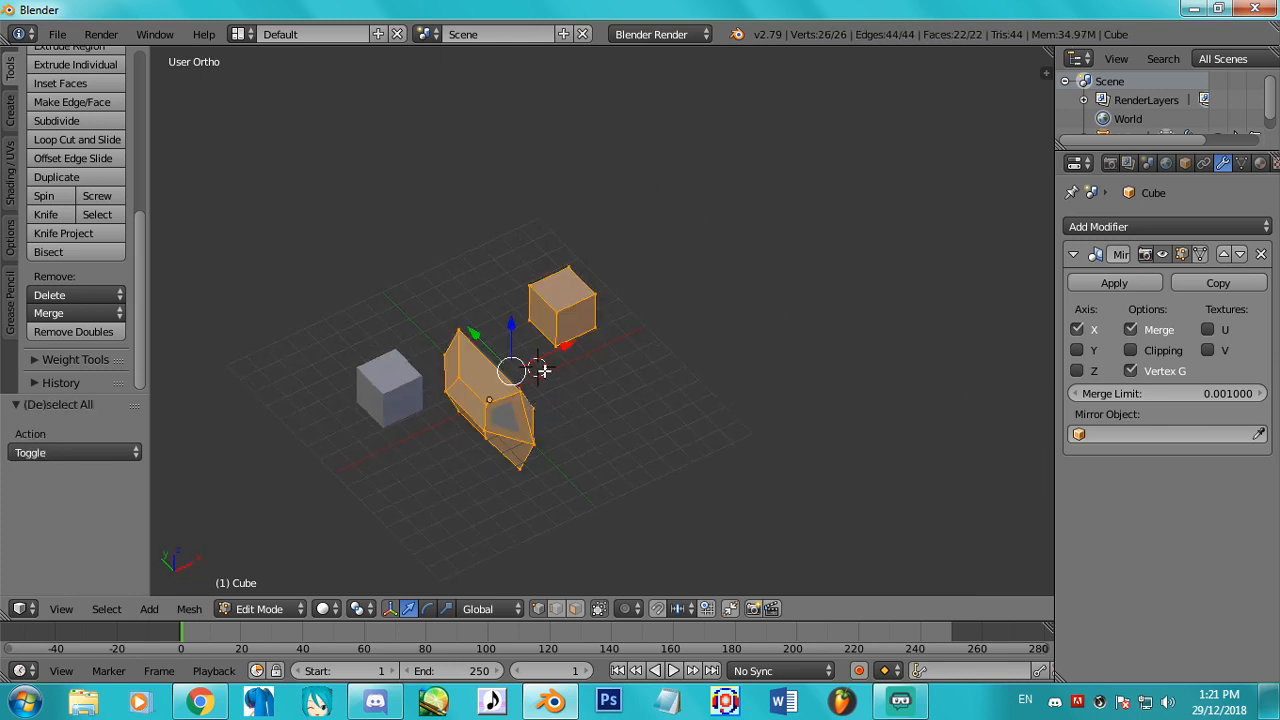
left_click_drag(567, 346, 602, 352)
middle_click_drag(620, 397, 690, 490)
Replace the Mirror modifier with a Solidify modifier and adjust its thickness while viewing the mesh up close.
left_click(1261, 254)
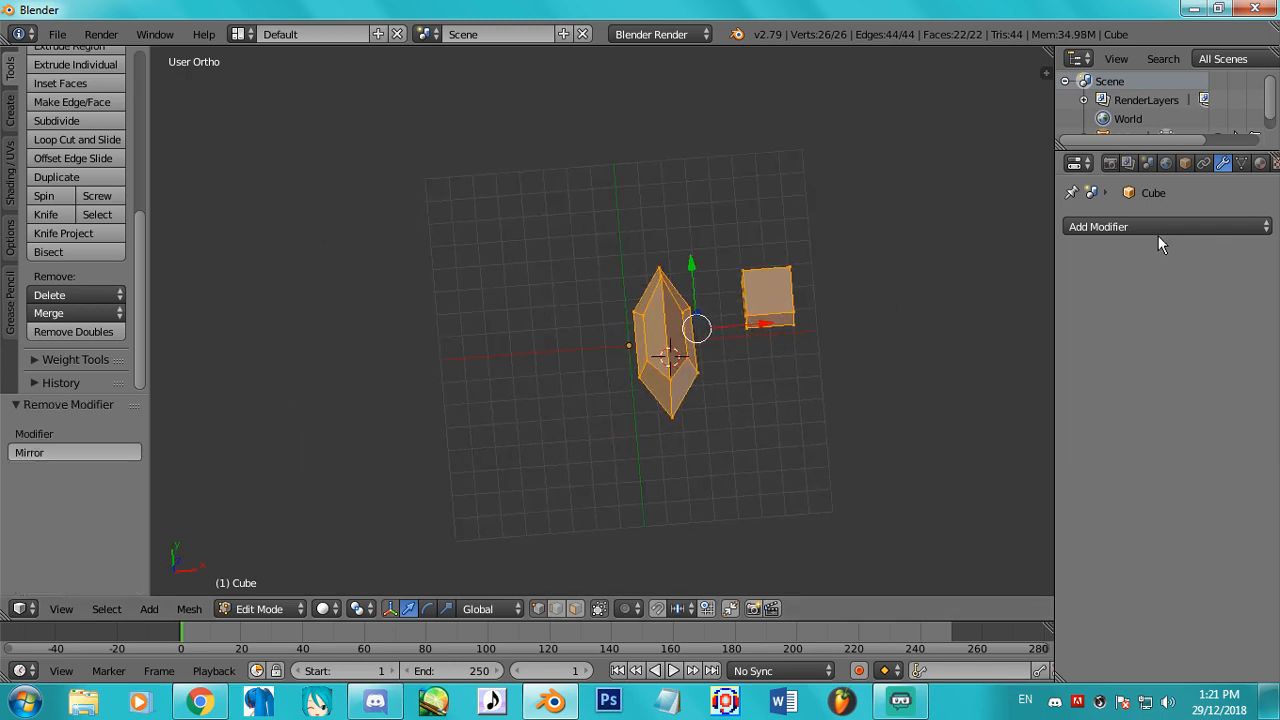
left_click(1138, 227)
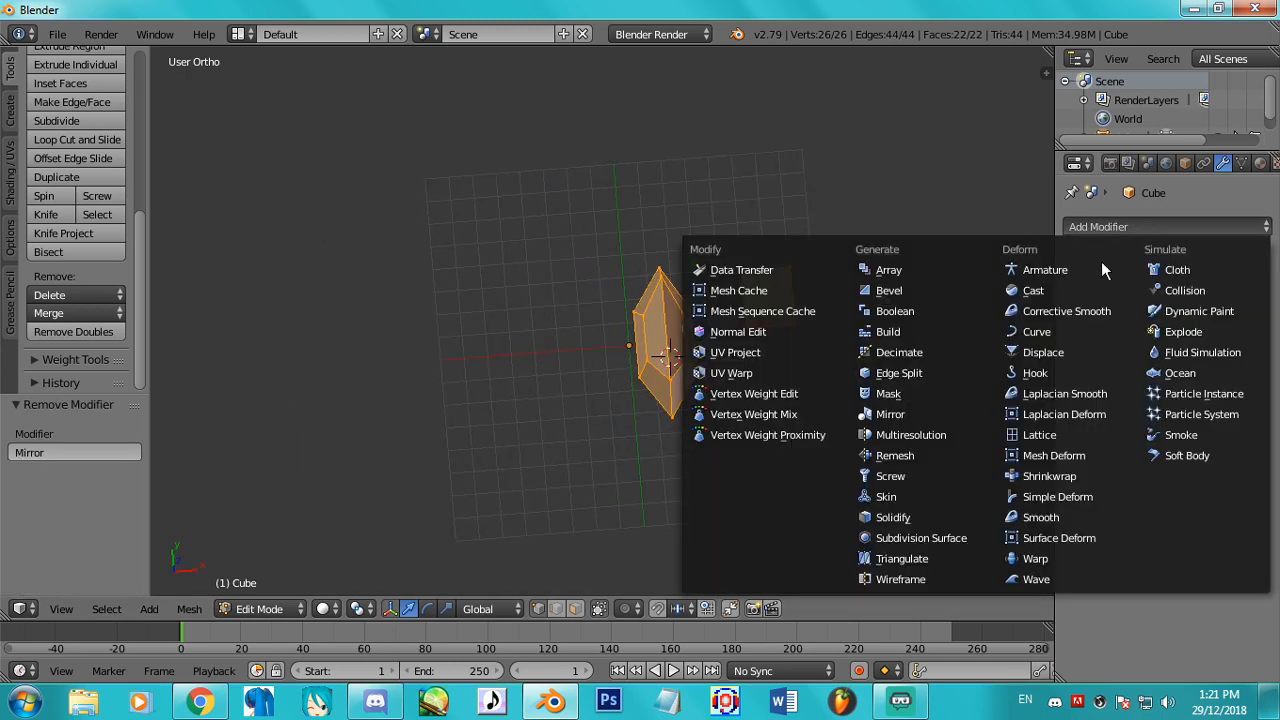
left_click(920, 520)
middle_click_drag(769, 366, 766, 291)
scroll(766, 291, "up", 3)
middle_click_drag(906, 308, 766, 289, "shift")
scroll(765, 310, "up", 2)
middle_click_drag(760, 415, 703, 437)
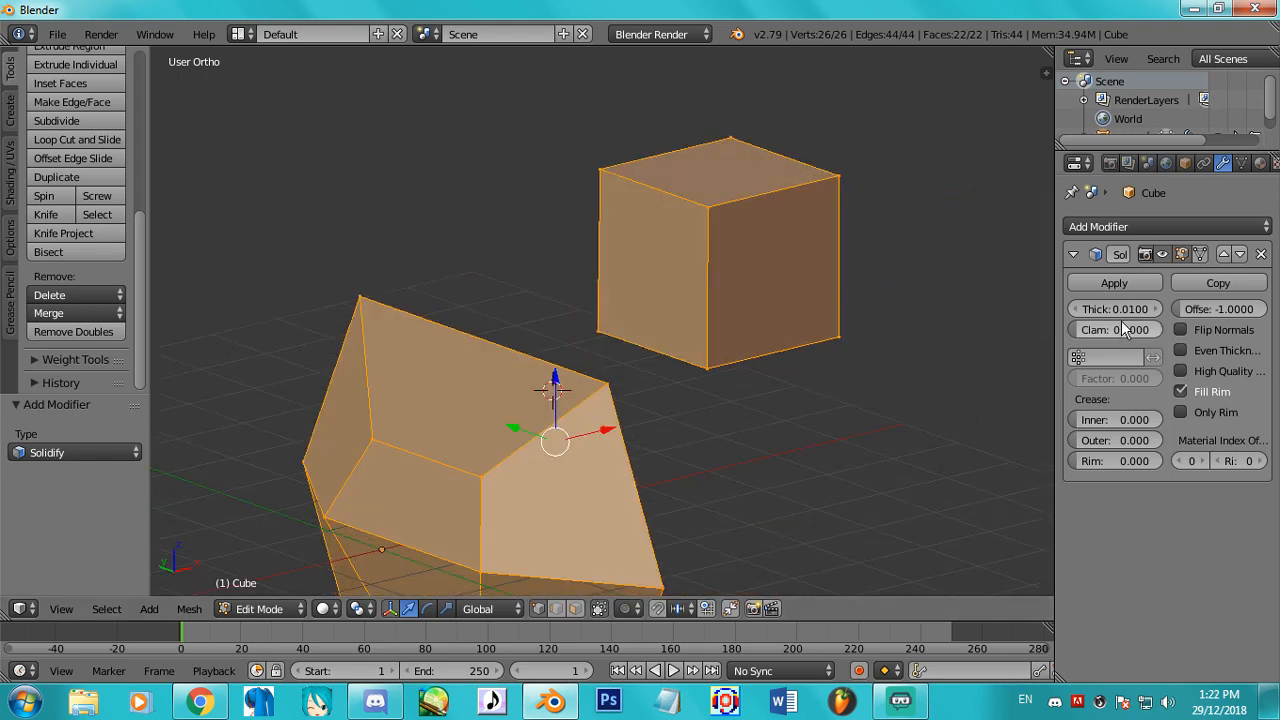
mouse_move(1124, 309)
left_mouse_down()
mouse_move(1064, 309)
mouse_move(1115, 309)
left_mouse_up()
Replace the Solidify modifier with a Subdivision Surface modifier and inspect the smoothed shapes in Object Mode.
left_click(1261, 254)
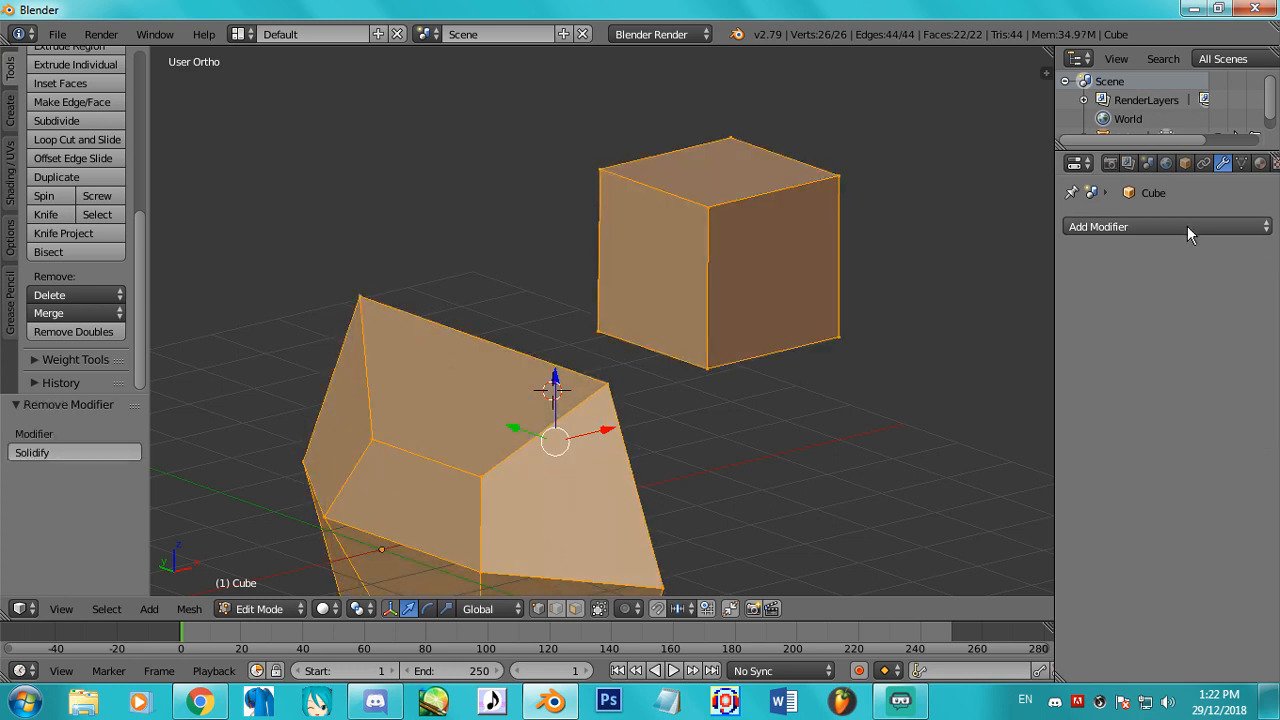
left_click(1166, 226)
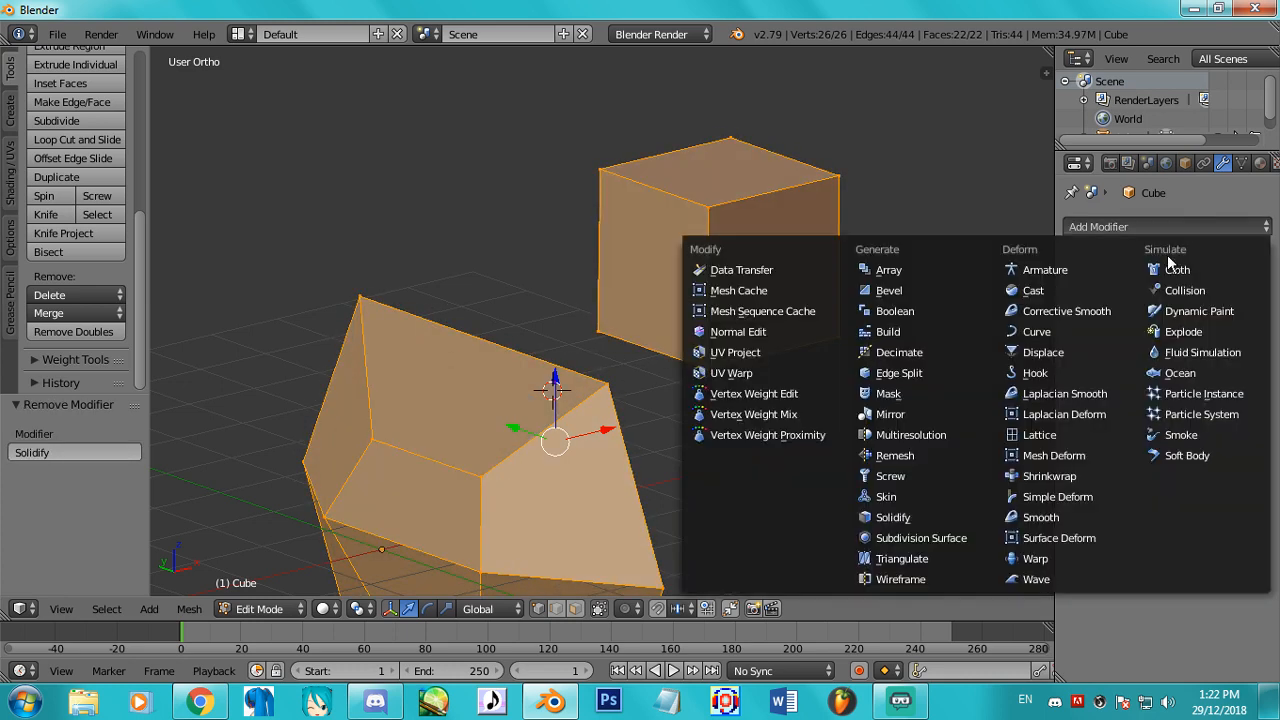
left_click(917, 544)
middle_click_drag(791, 403, 430, 380)
key("Tab")
middle_click_drag(705, 415, 706, 372)
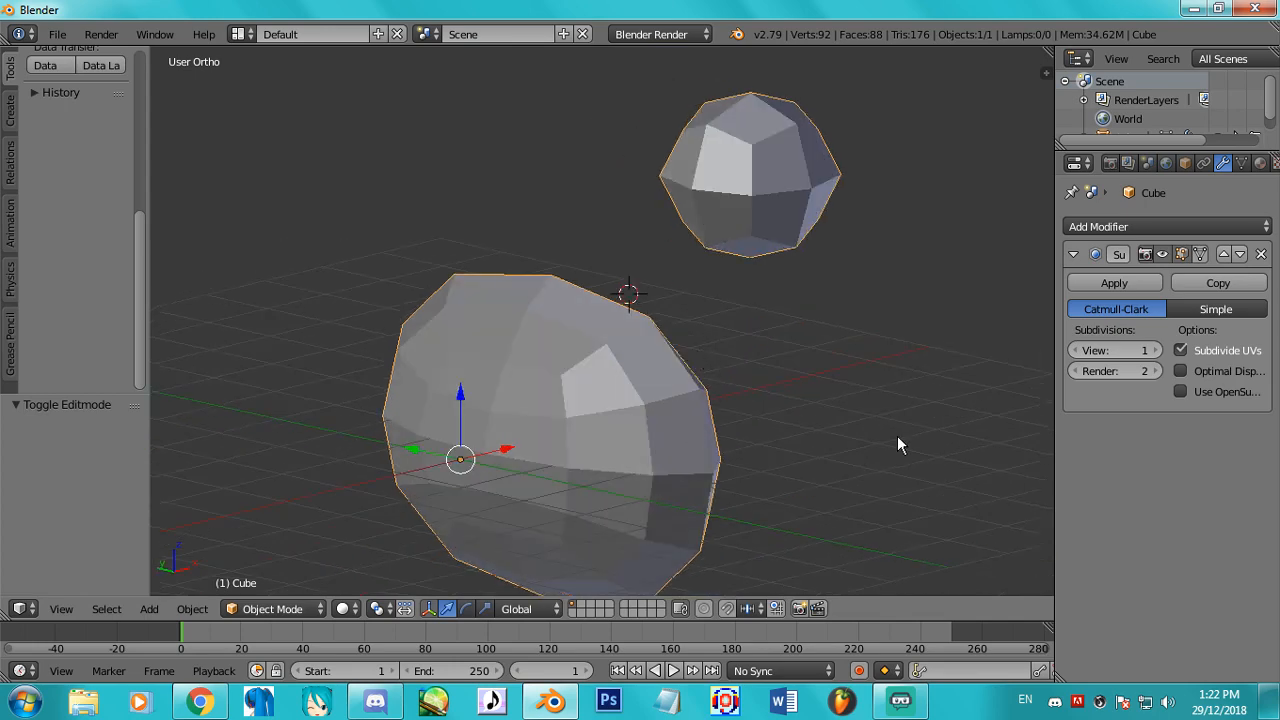
middle_click_drag(898, 438, 946, 443)
Alternate the modifier's view subdivisions between 1 and 2, comparing the shapes from different sides and ending at 2.
left_click(1158, 351)
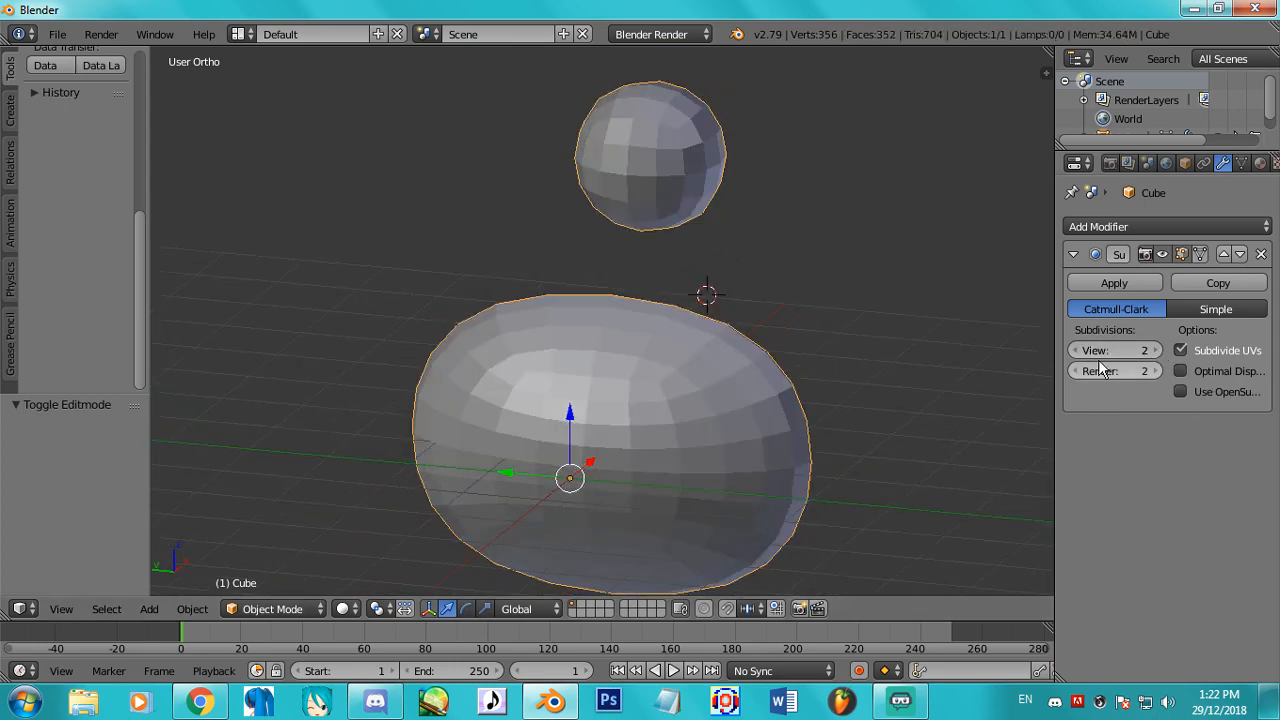
left_click(1076, 351)
left_click(1155, 353)
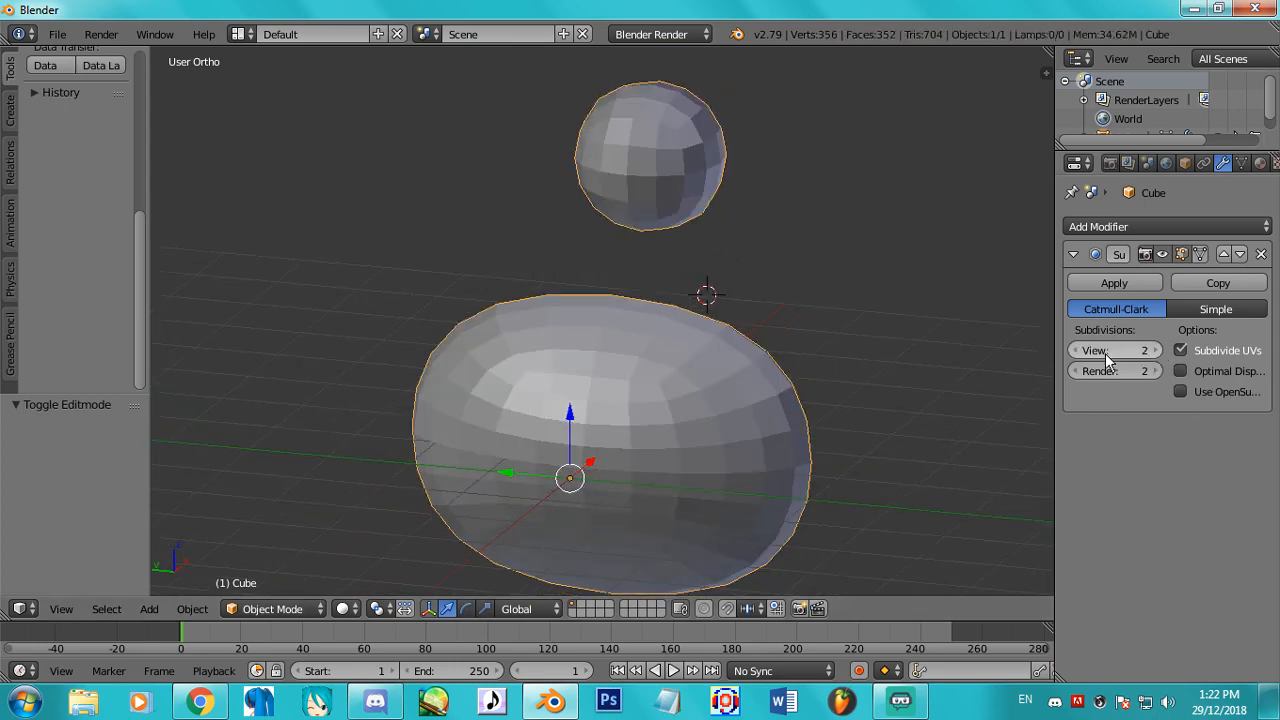
left_click(1076, 351)
middle_click_drag(640, 380, 1117, 357)
left_click(1155, 351)
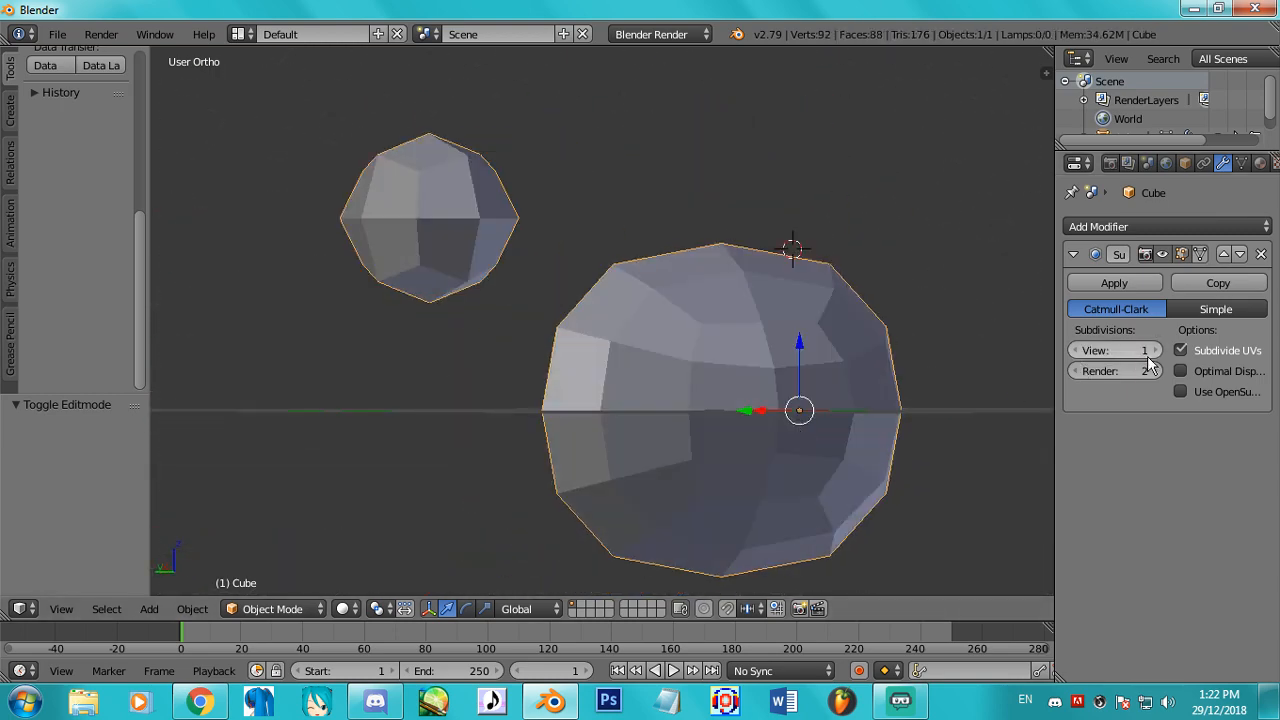
middle_click_drag(973, 369, 505, 408)
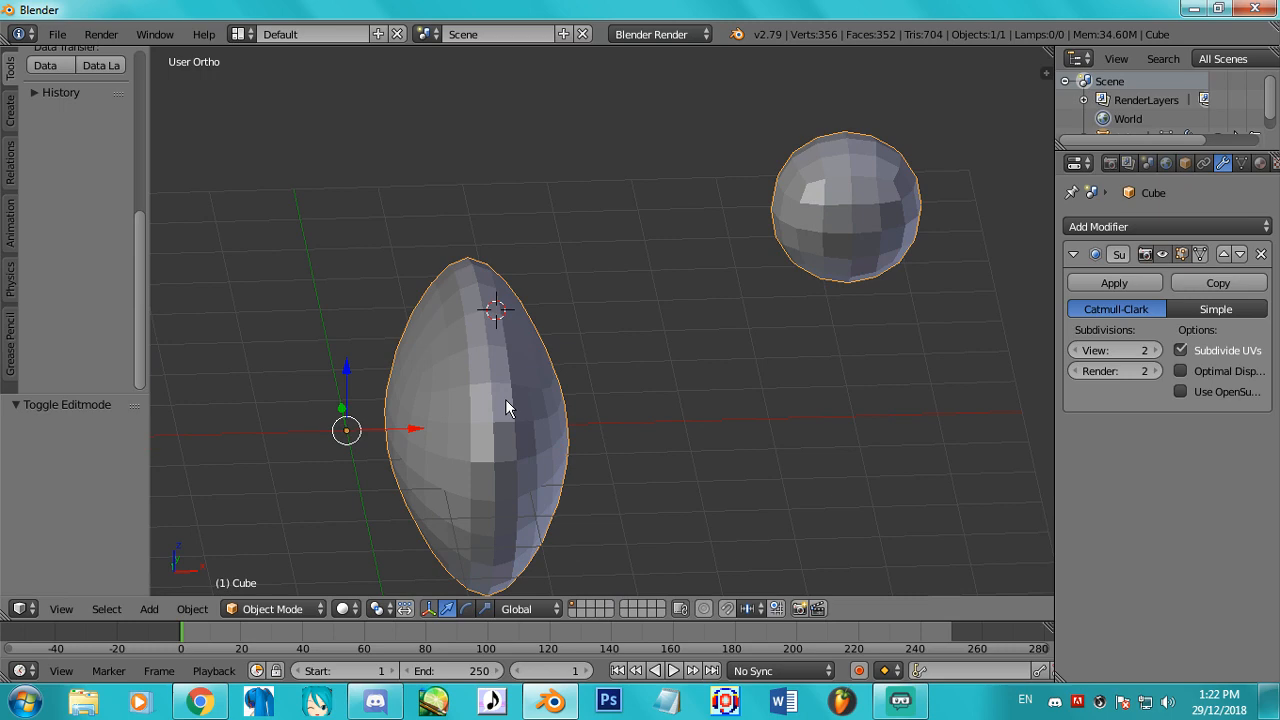
Raise the Subdivision Surface modifier's view subdivisions to 4 and inspect the smoother surfaces up close.
left_click(1076, 351)
left_click(1155, 352)
left_click(1155, 354)
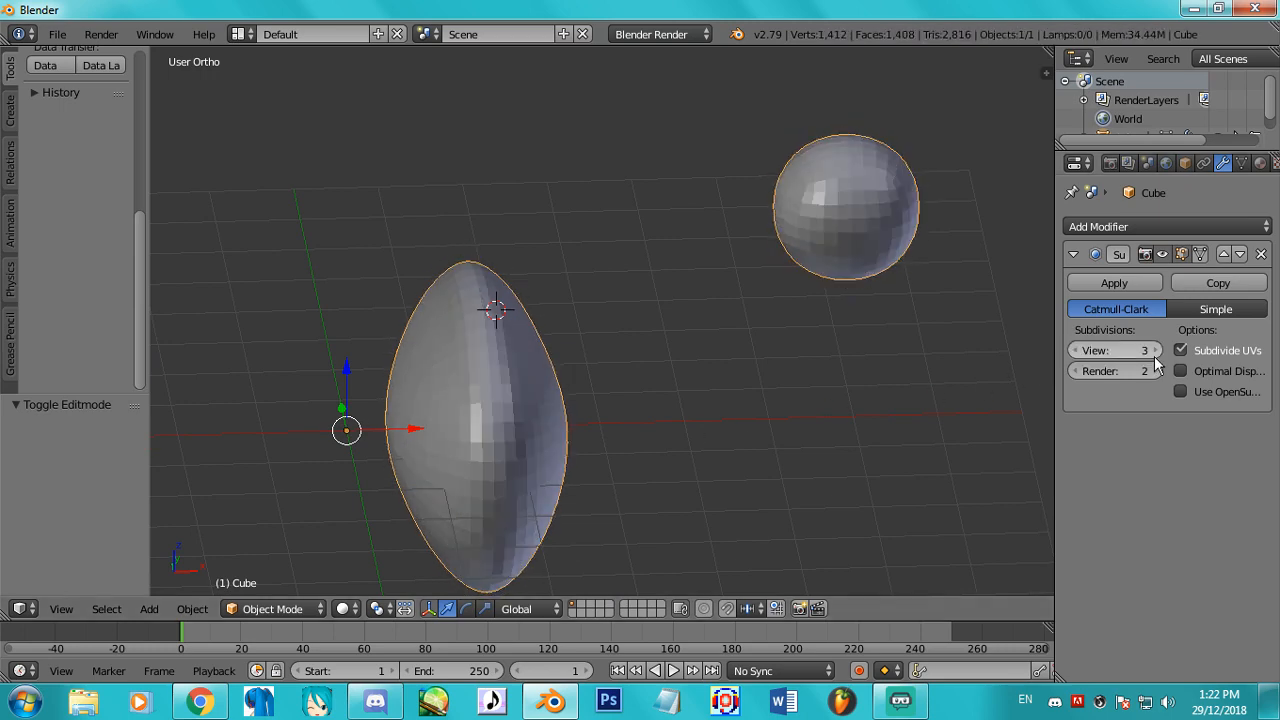
left_click(1155, 354)
middle_click_drag(903, 454, 1010, 366)
scroll(695, 445, "up", 3)
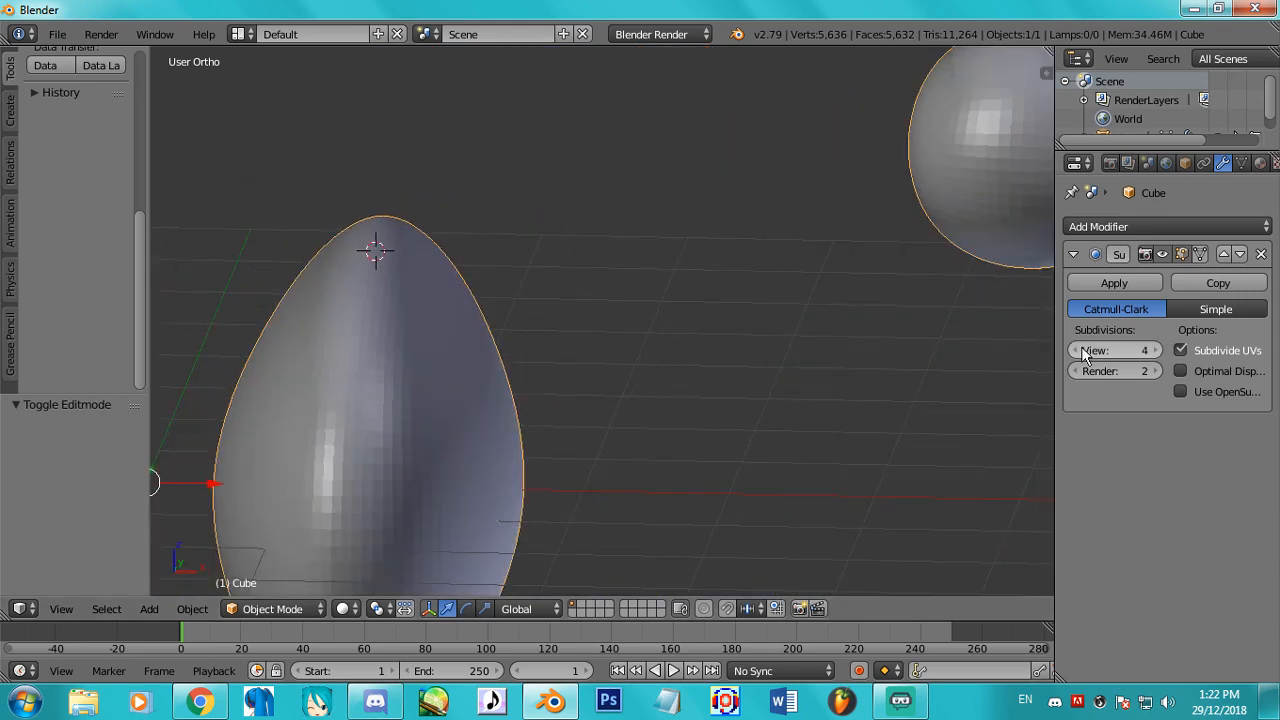
Lower the view subdivisions to 1, then remove the Subdivision Surface modifier and view the original faceted shapes.
left_click(1080, 351)
left_click(1080, 351)
left_click(1080, 351)
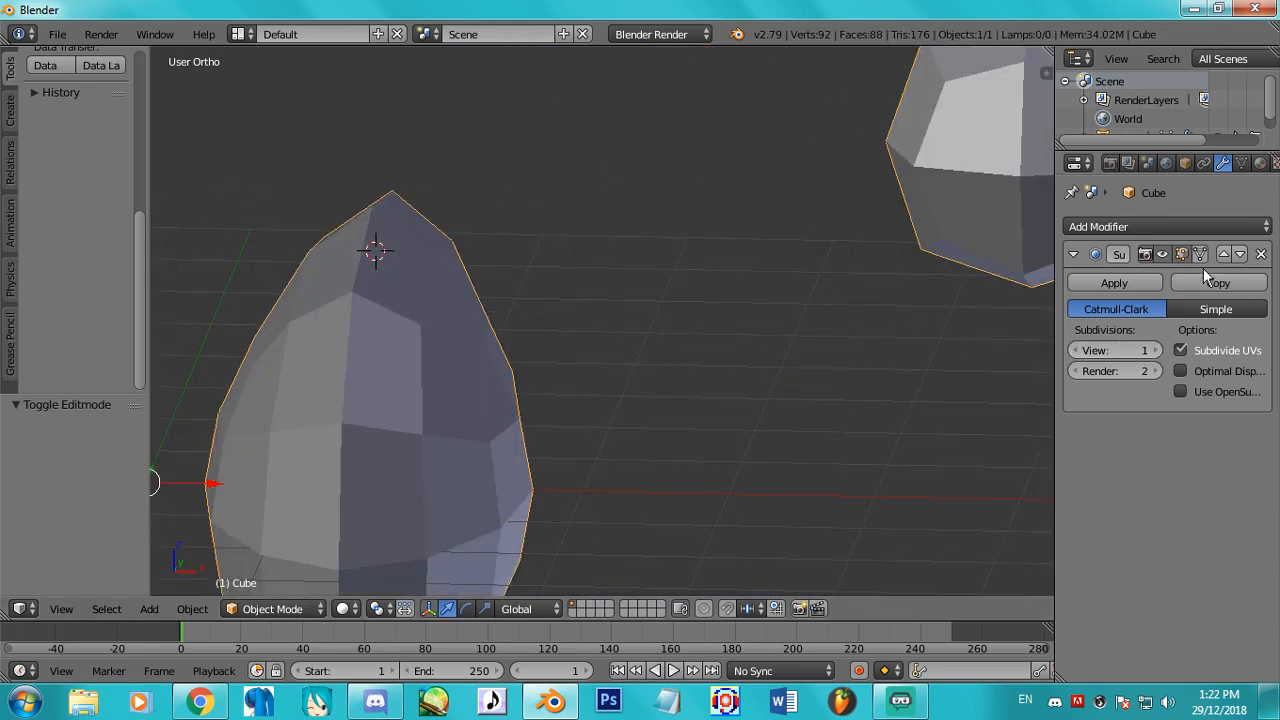
left_click(1260, 255)
left_click(1171, 228)
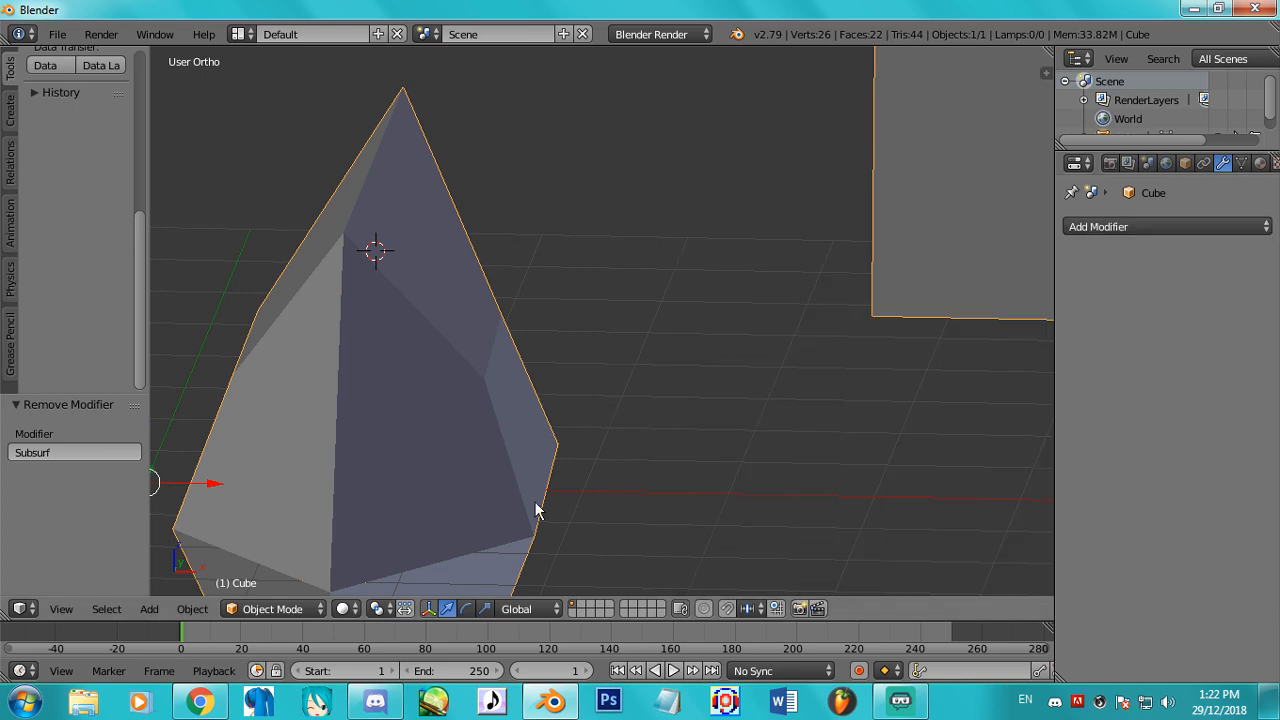
scroll(644, 487, "down", 3)
middle_click_drag(644, 487, 704, 522)
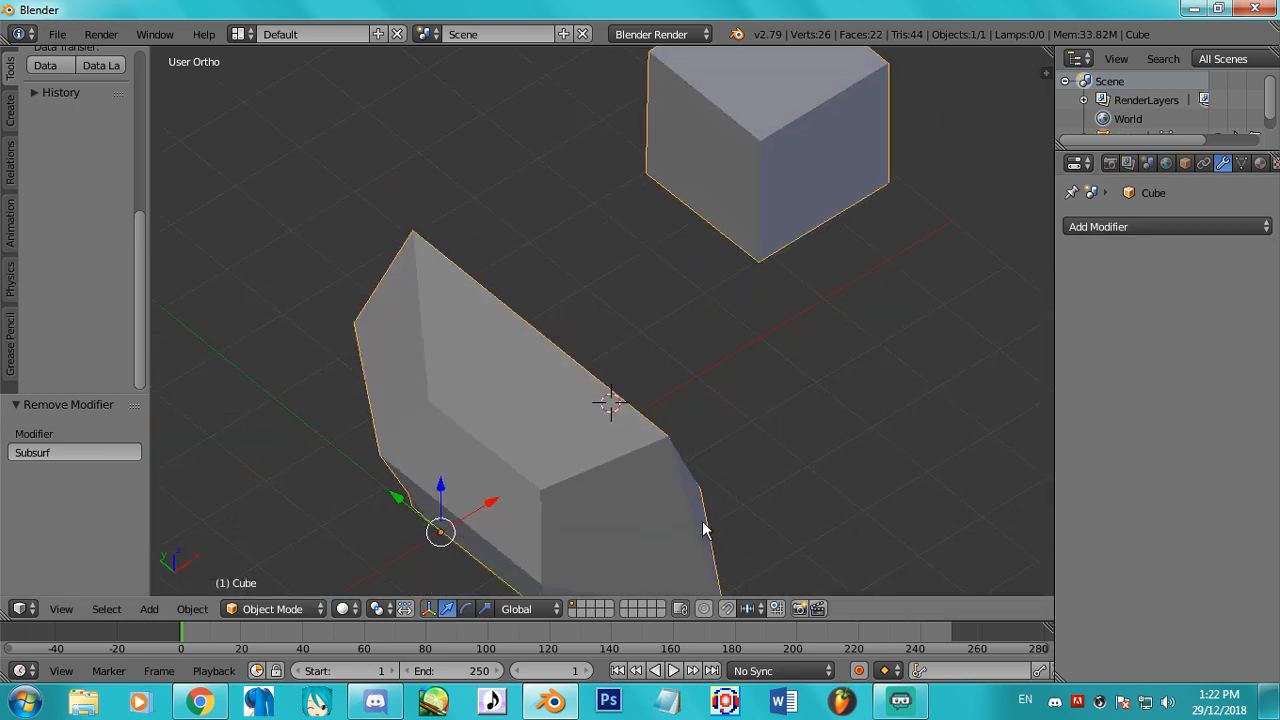
Add a Curve modifier to the mesh and create a Bezier circle with radius 1.000 at the 3D cursor.
left_click(1125, 226)
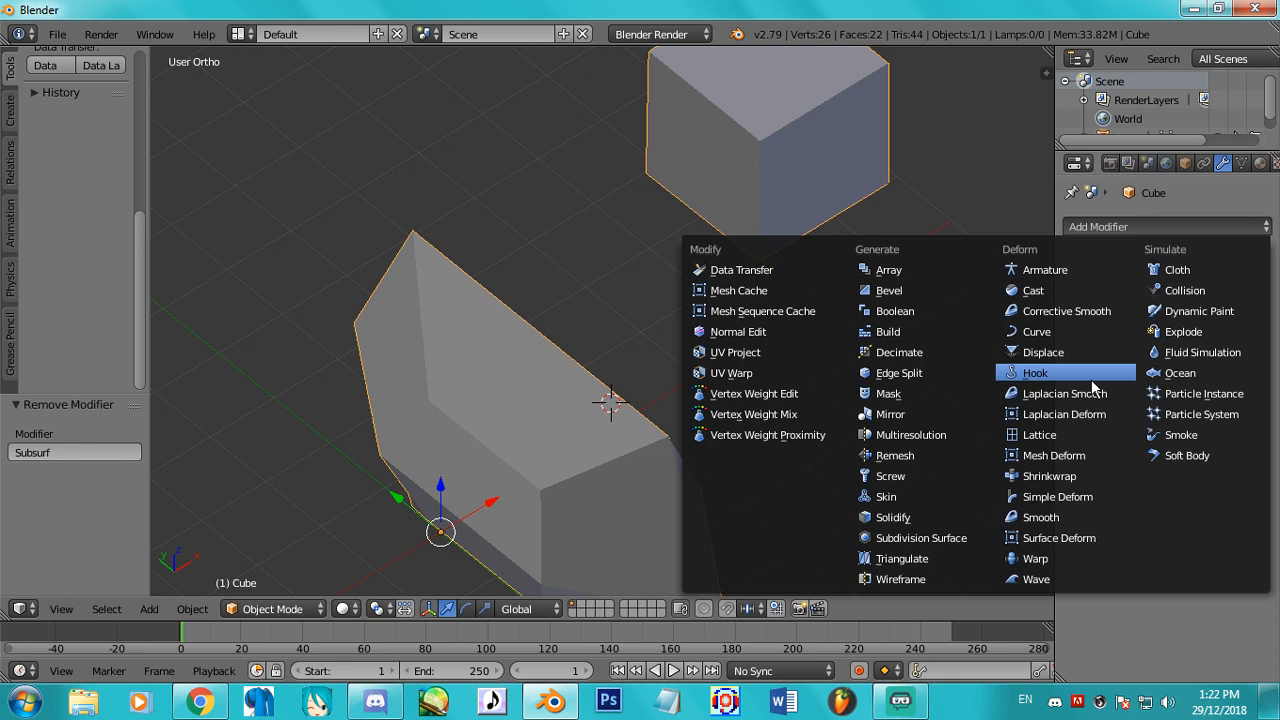
left_click(1040, 332)
left_click(11, 108)
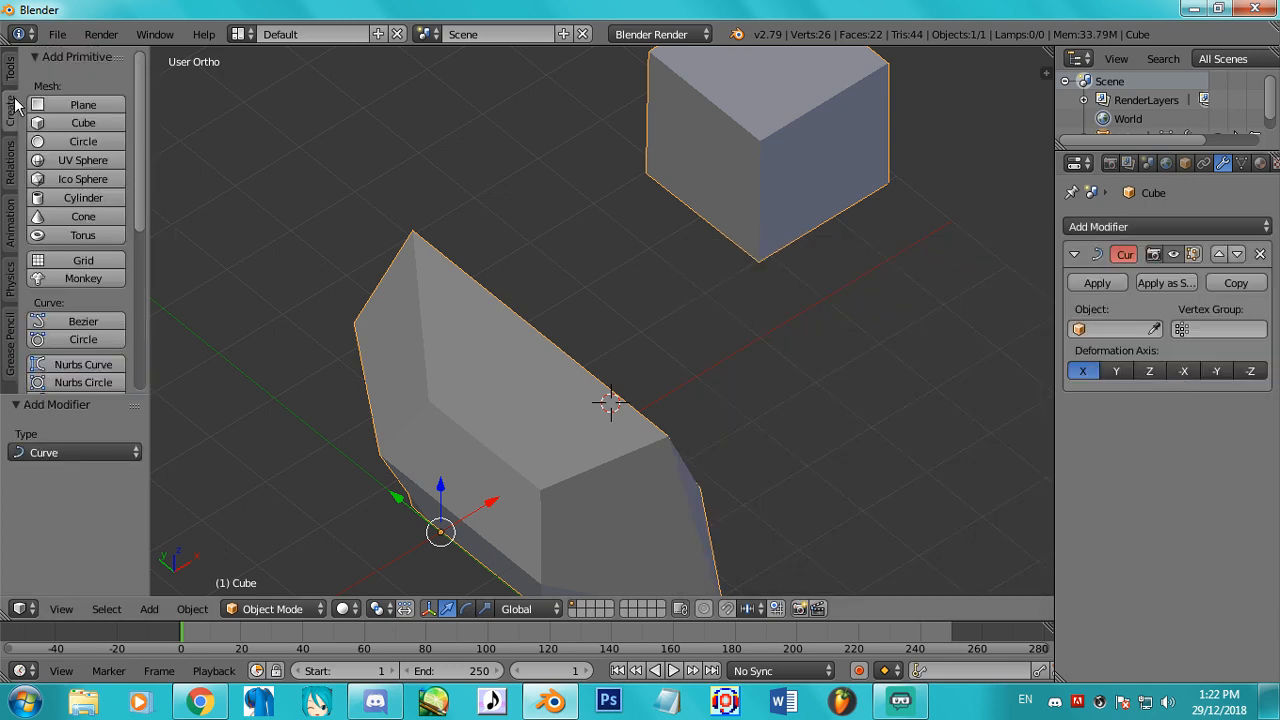
left_click(83, 339)
scroll(761, 329, "down", 4)
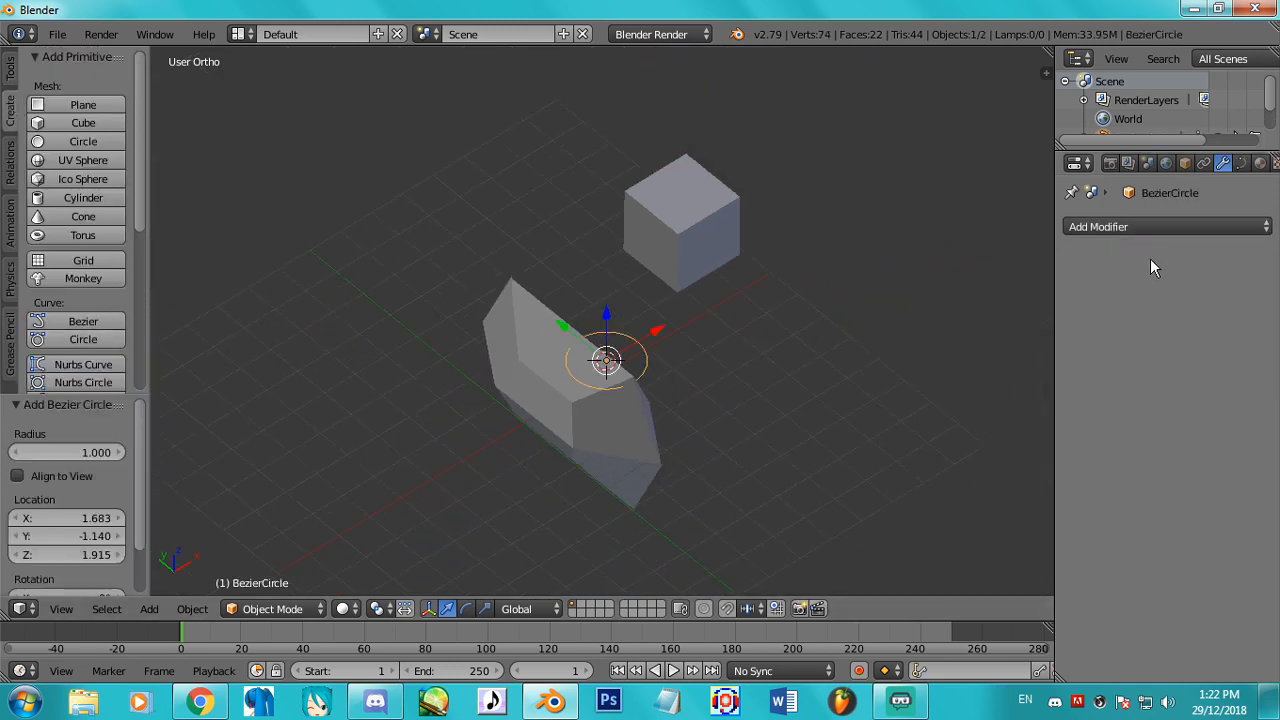
Assign the Bezier circle as the Curve modifier's object for the mesh and view the deformation.
left_click(1138, 226)
left_click(1153, 330)
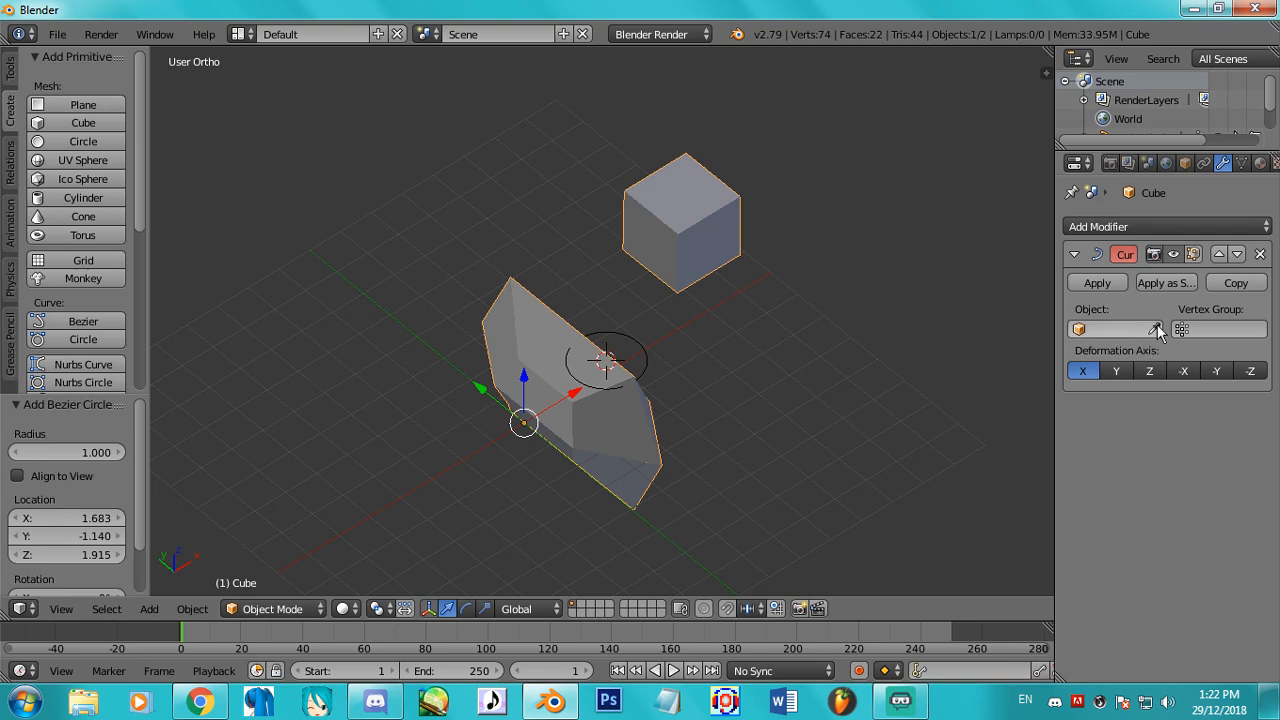
left_click(633, 354)
middle_click_drag(658, 372, 980, 345)
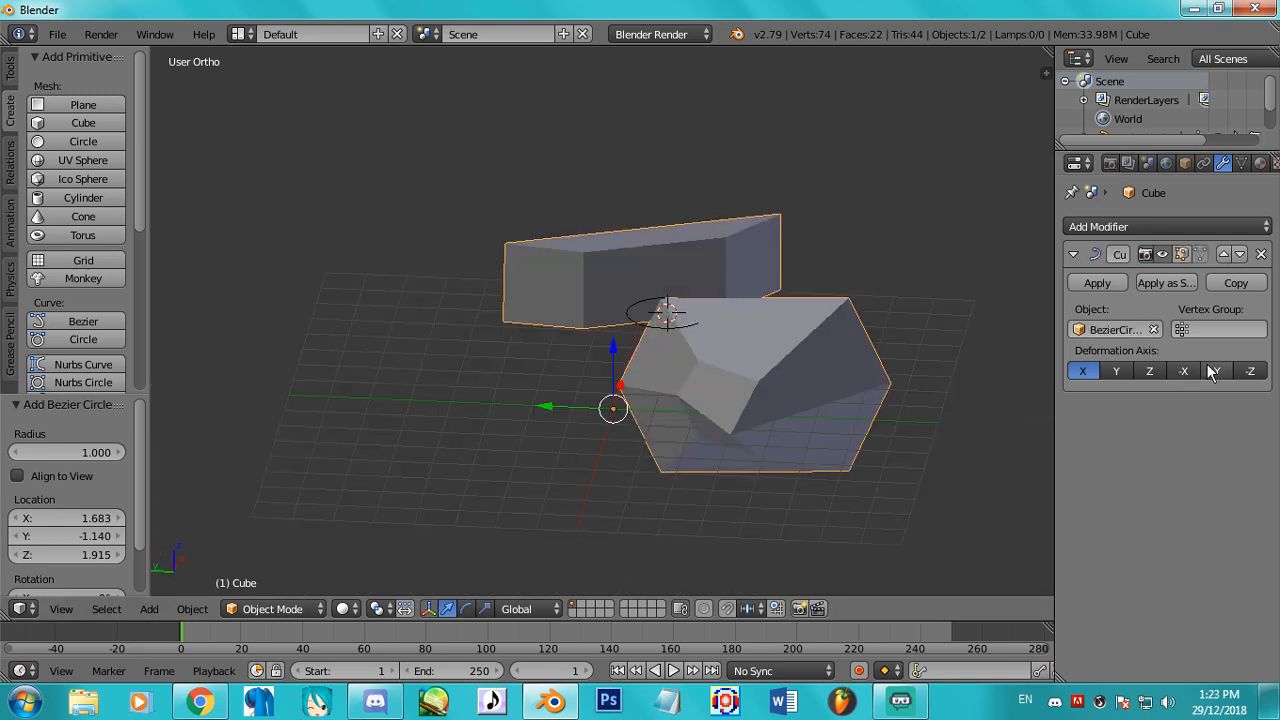
Scale the mesh and the Bezier circle together to about 0.717, then select only the circle.
key("a")
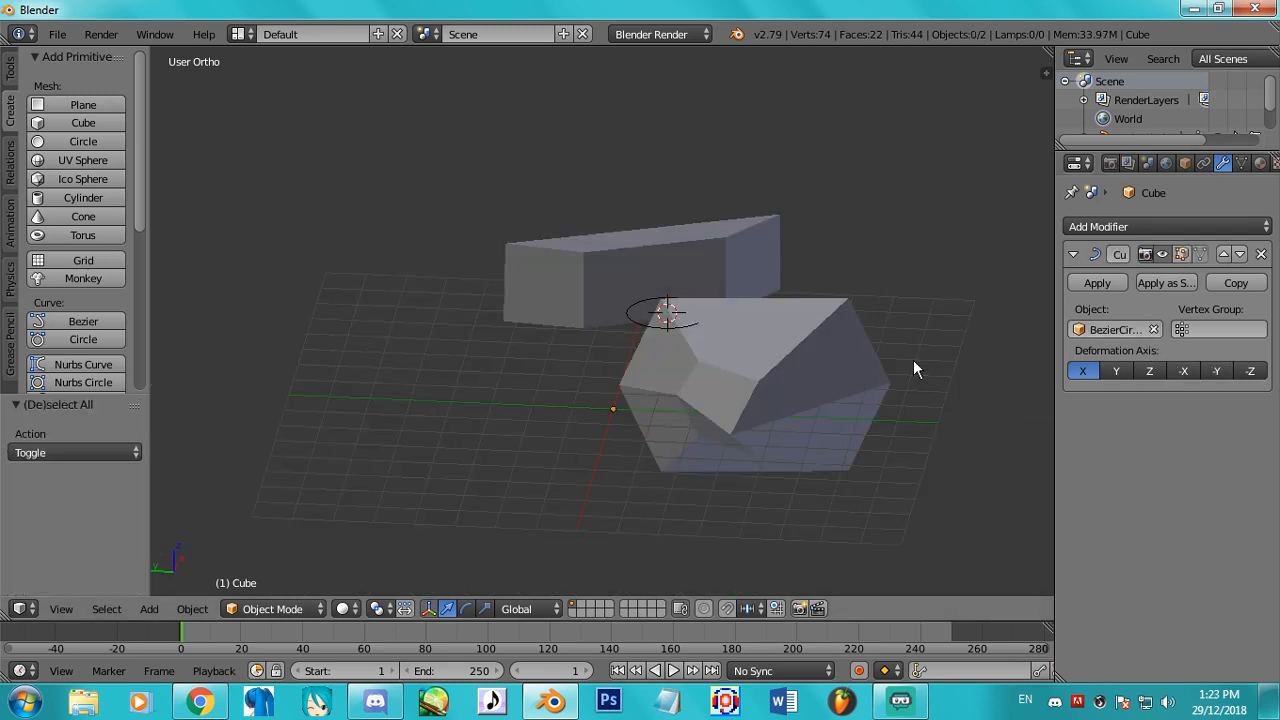
key("a")
key("s")
left_click(831, 369)
right_click(676, 341)
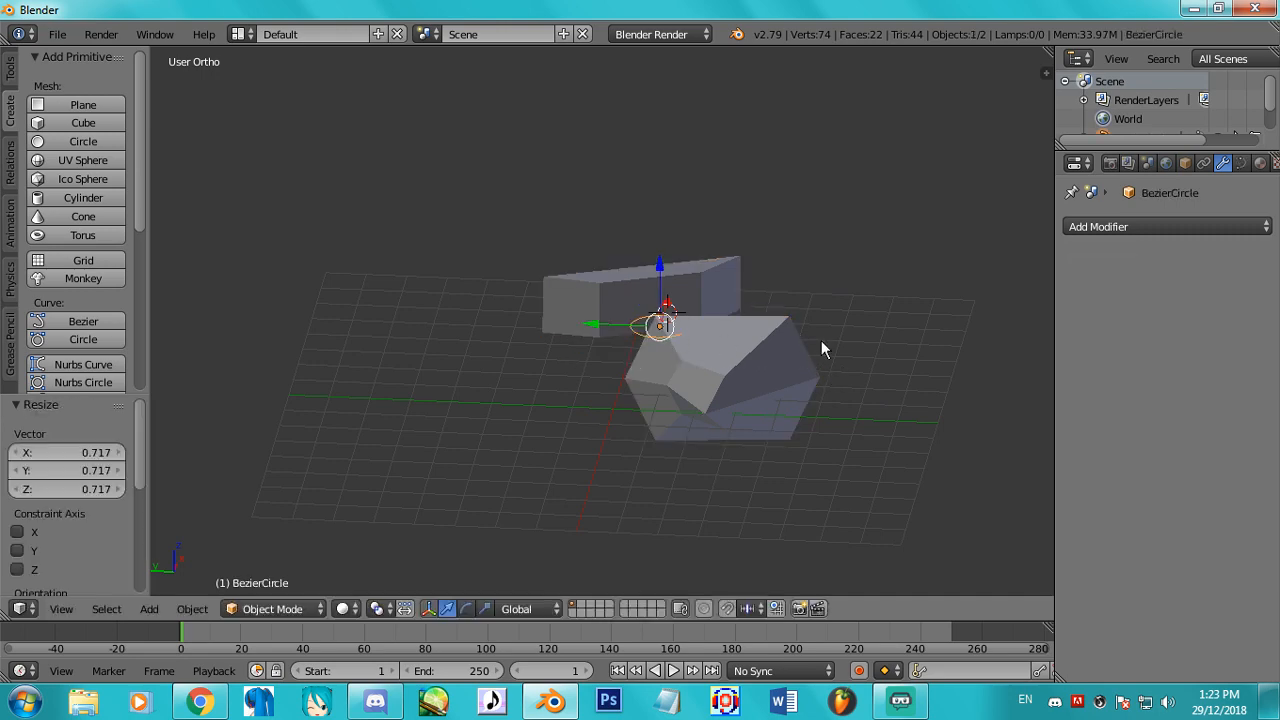
Scale up the Bezier circle until it spans most of the grid, and inspect its curve points in Edit Mode.
key("s")
left_click(1021, 360)
middle_click_drag(1021, 360, 786, 466)
key("Tab")
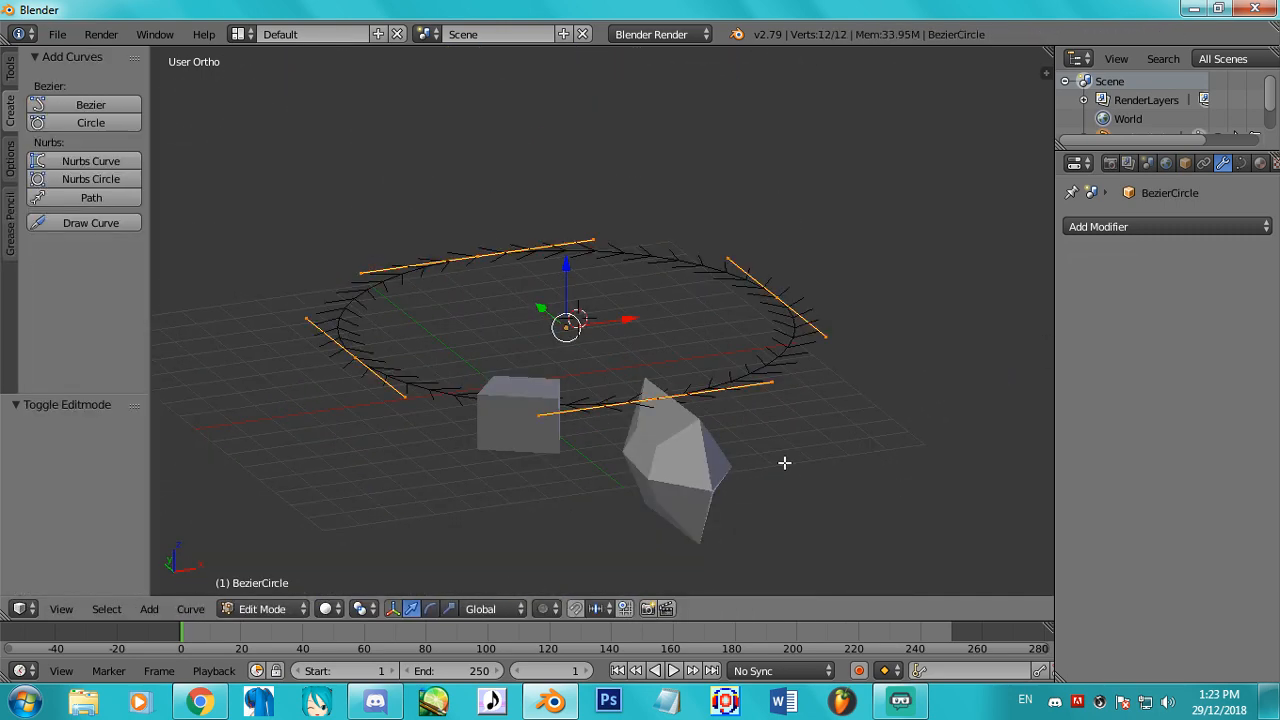
key("x")
key("Tab")
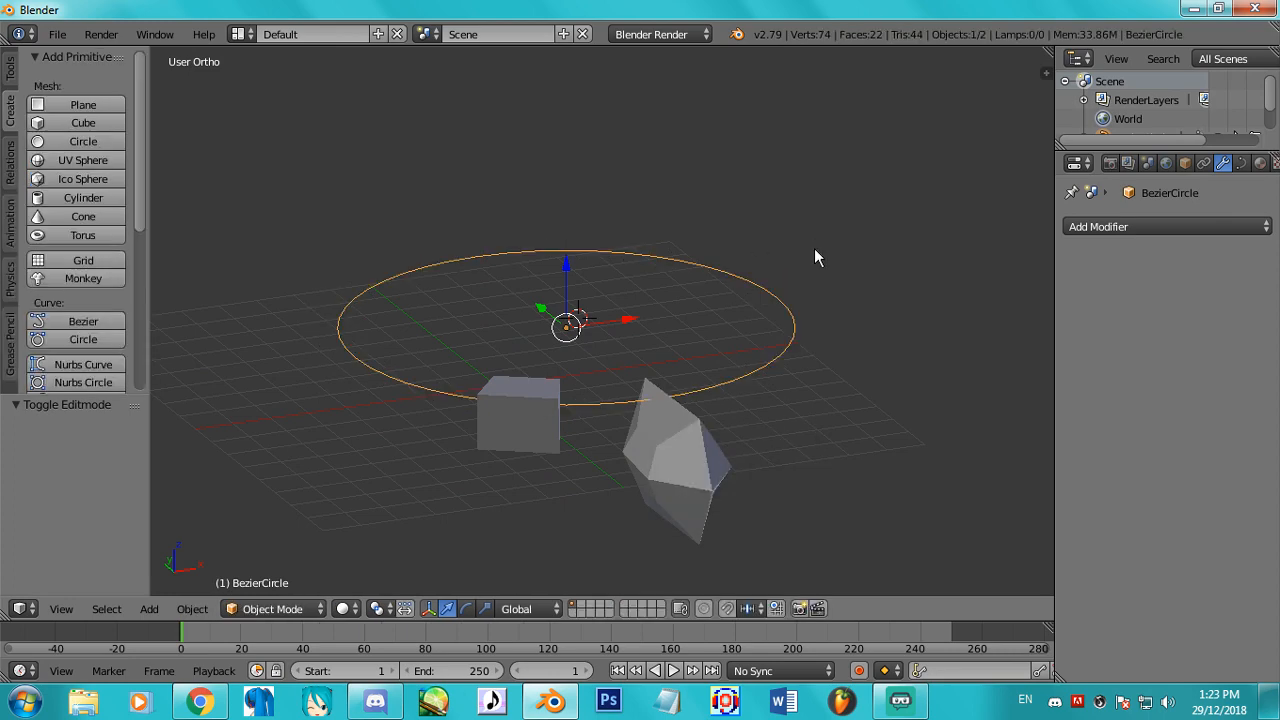
Delete the Bezier circle, then select the Cube mesh and remove its Curve modifier.
key("x")
left_click(815, 257)
left_click(566, 351)
middle_click_drag(566, 351, 730, 370)
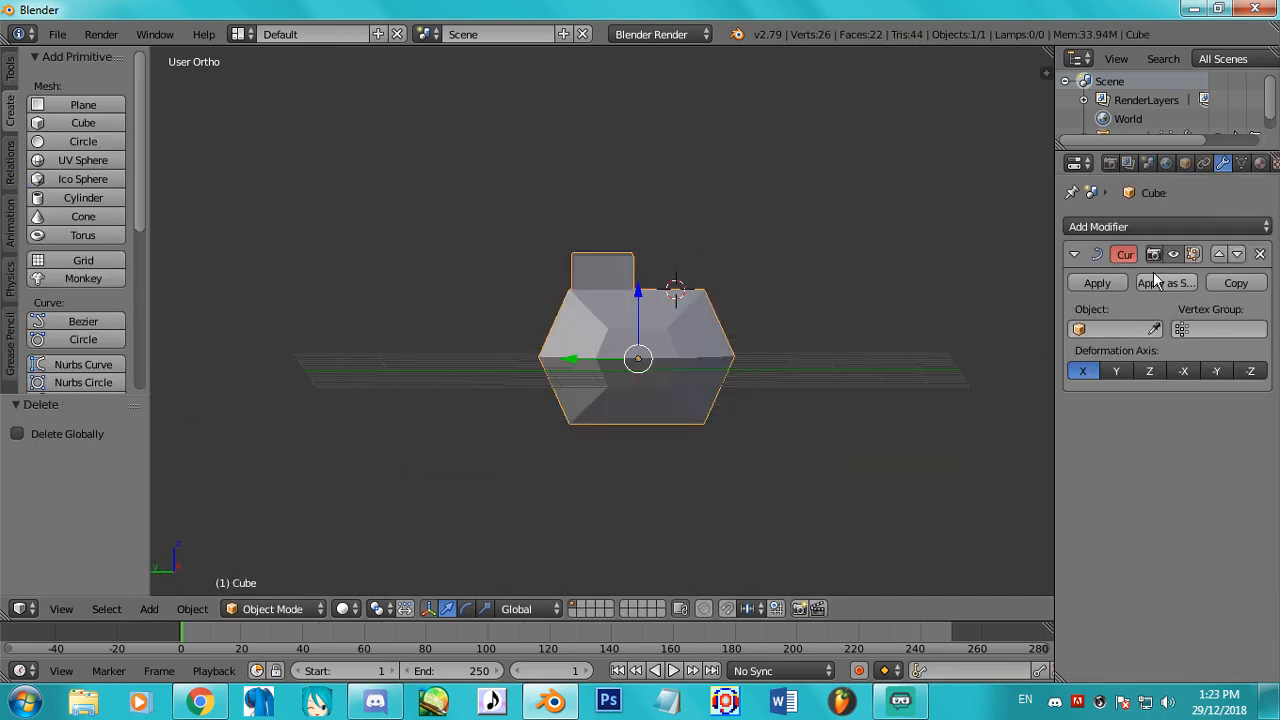
left_click(1257, 255)
Look through the available modifiers without adding one, and enlarge the Outliner so that the Cube entry fits.
left_click(1206, 228)
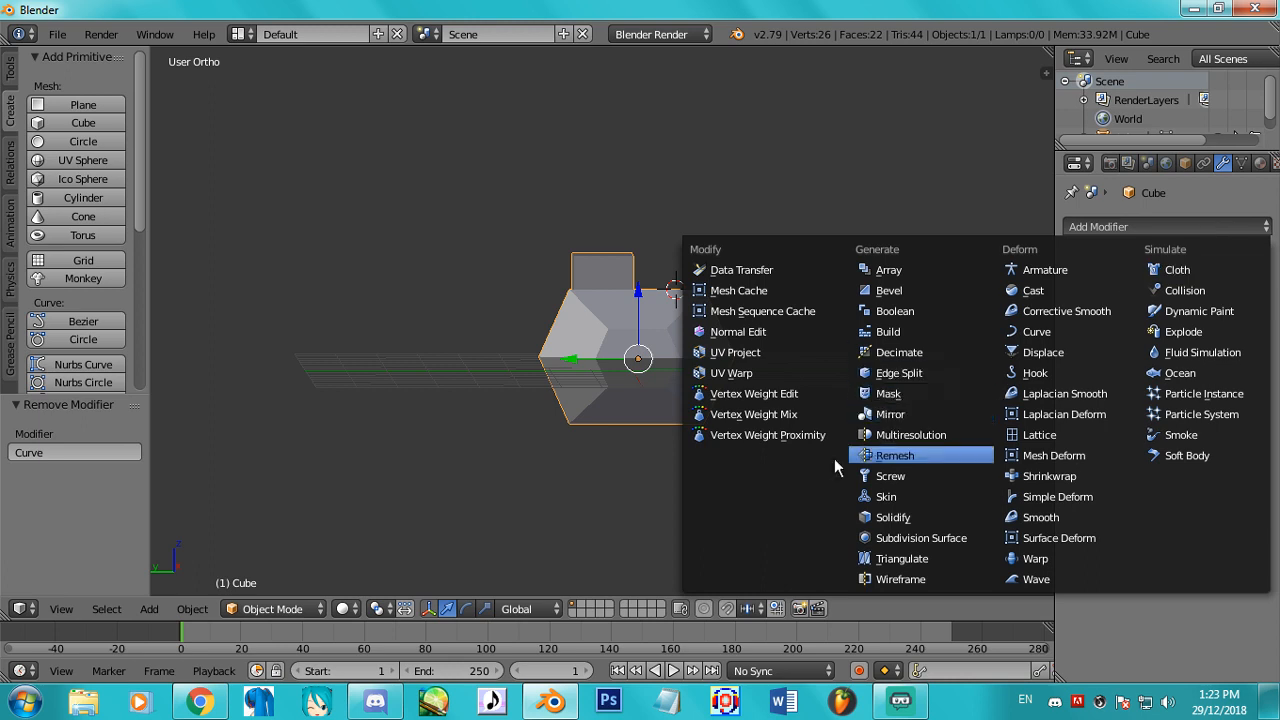
scroll(676, 350, "up", 4)
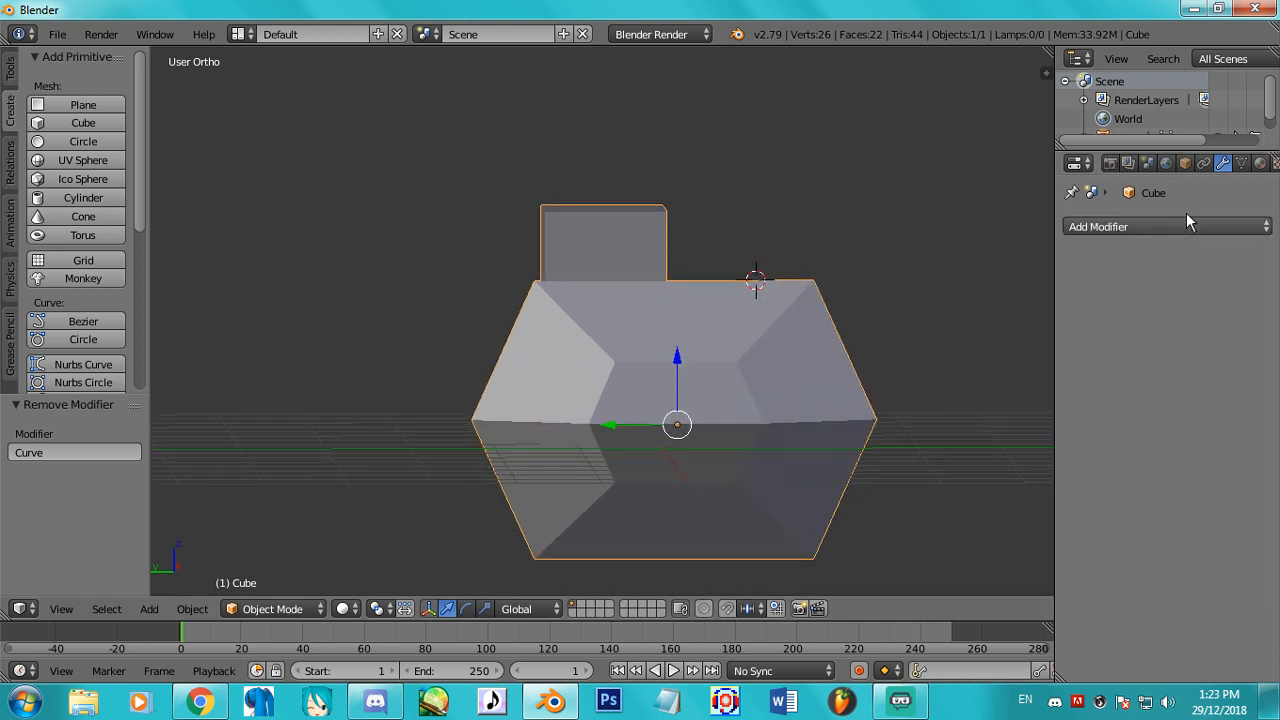
left_click_drag(1223, 149, 1223, 287)
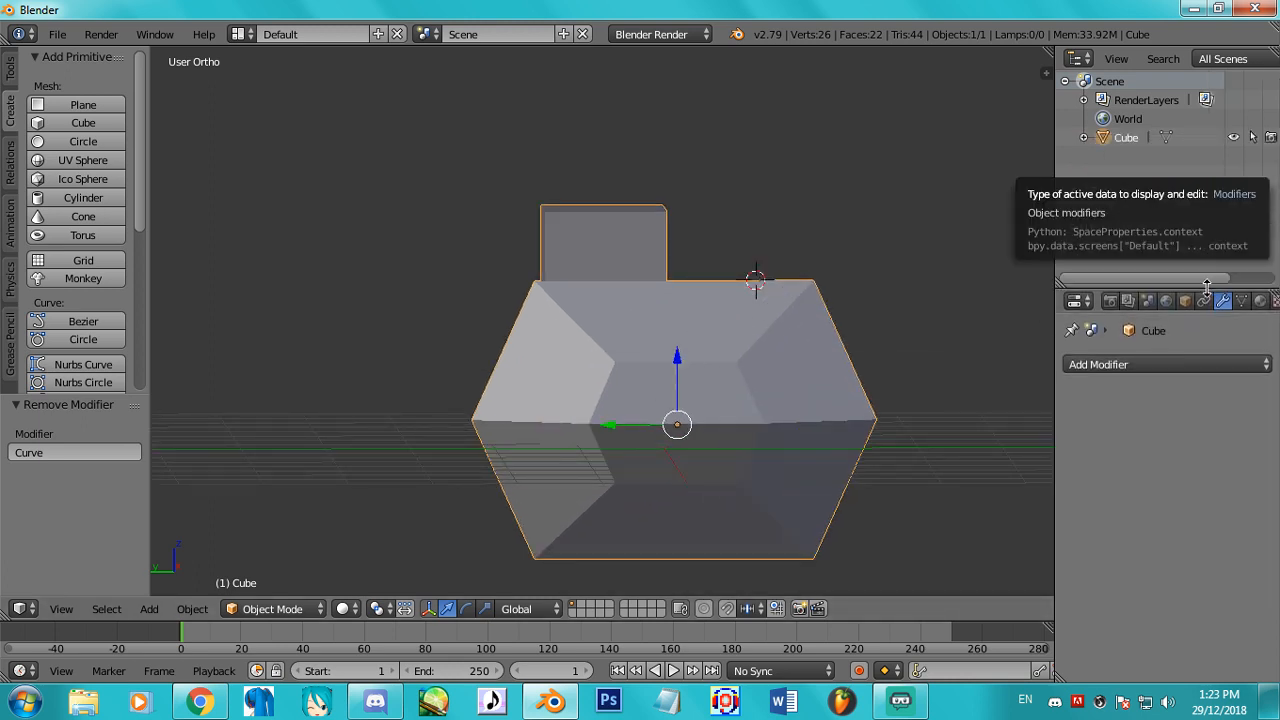
scroll(820, 400, "down", 4)
middle_click_drag(763, 423, 880, 335)
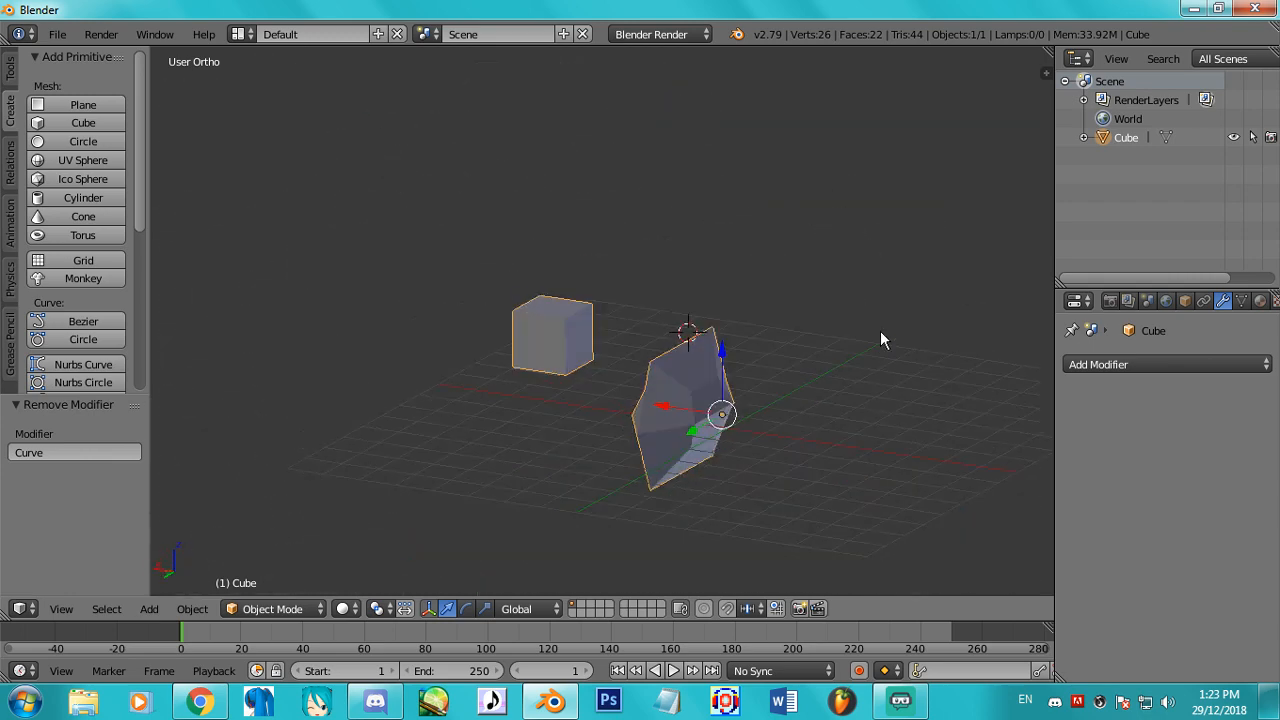
left_click(1097, 364)
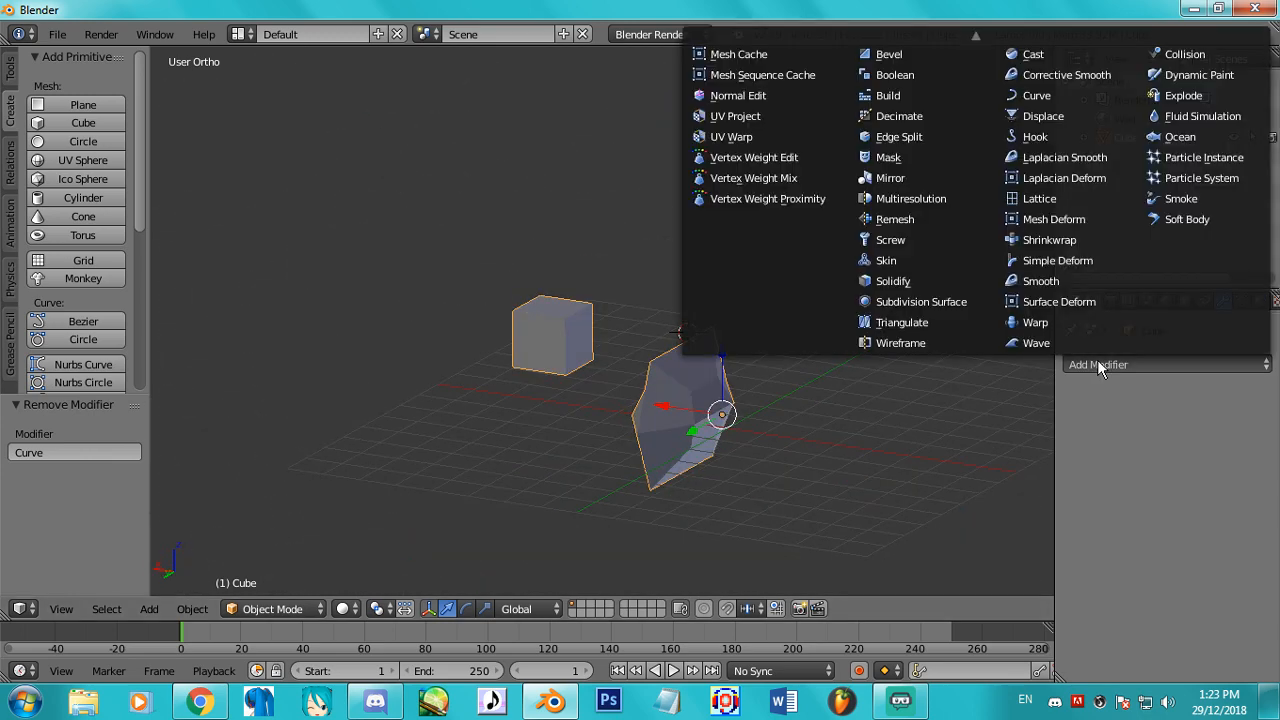
key("Escape")
middle_click_drag(752, 504, 837, 420)
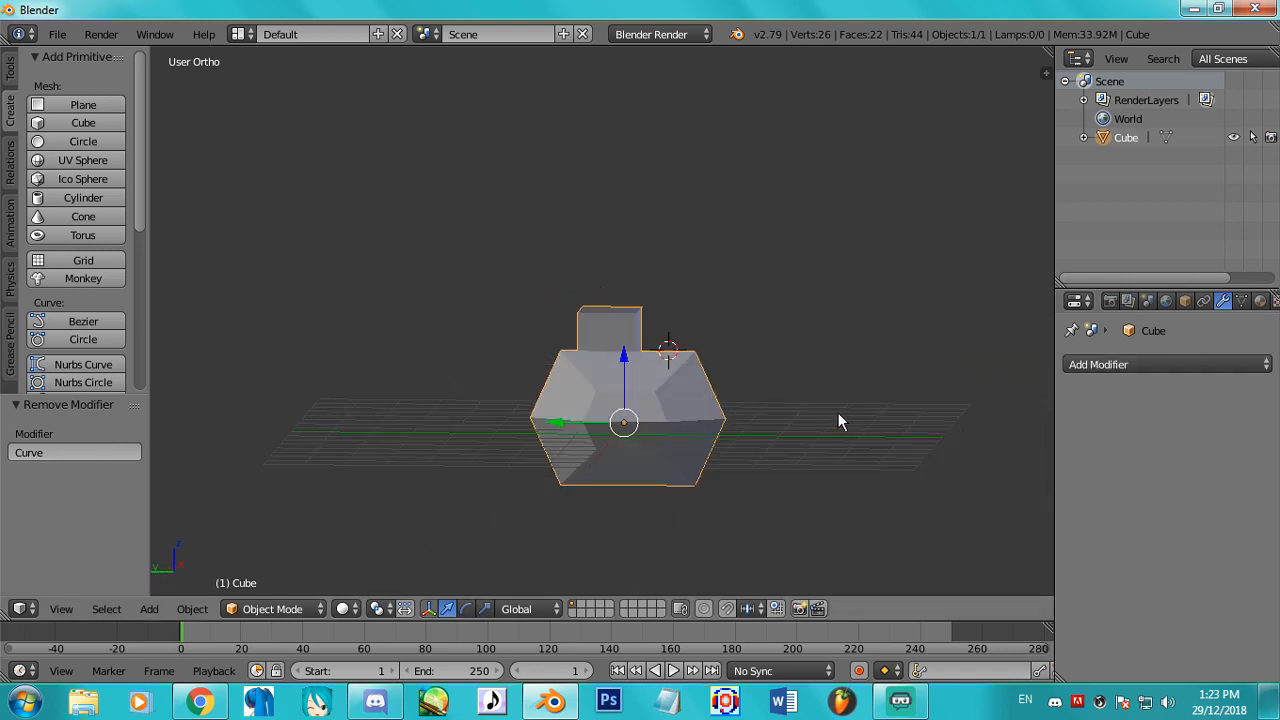
Examine the Cube's object data properties, from normals and vertex groups to shape keys, UV maps and vertex colors.
left_click(1241, 302)
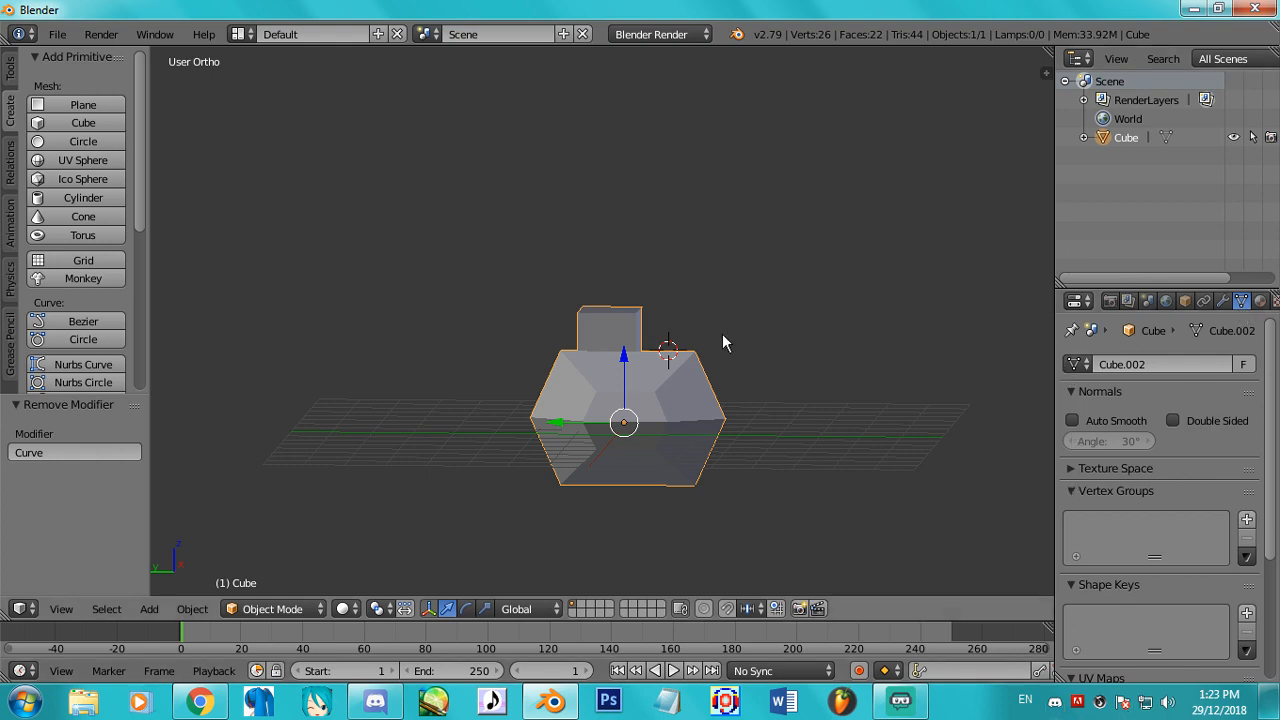
middle_click_drag(723, 337, 500, 385)
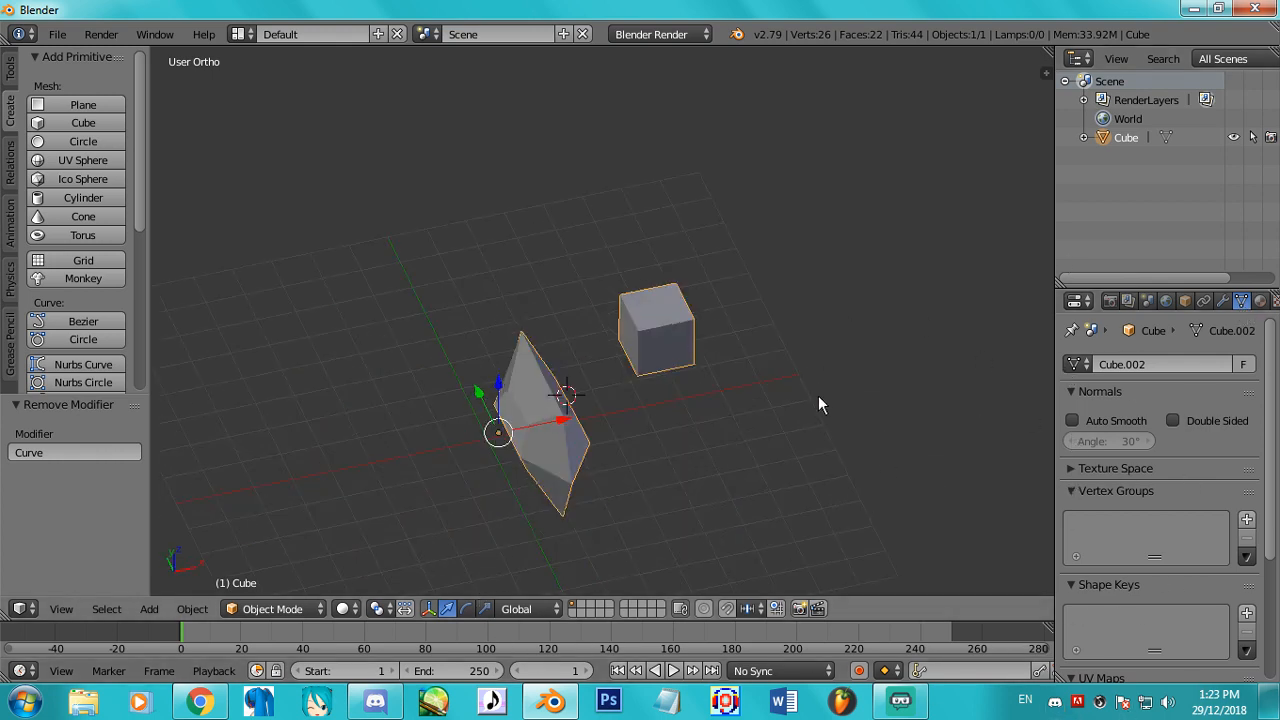
scroll(1206, 498, "down", 3)
scroll(1206, 498, "down", 2)
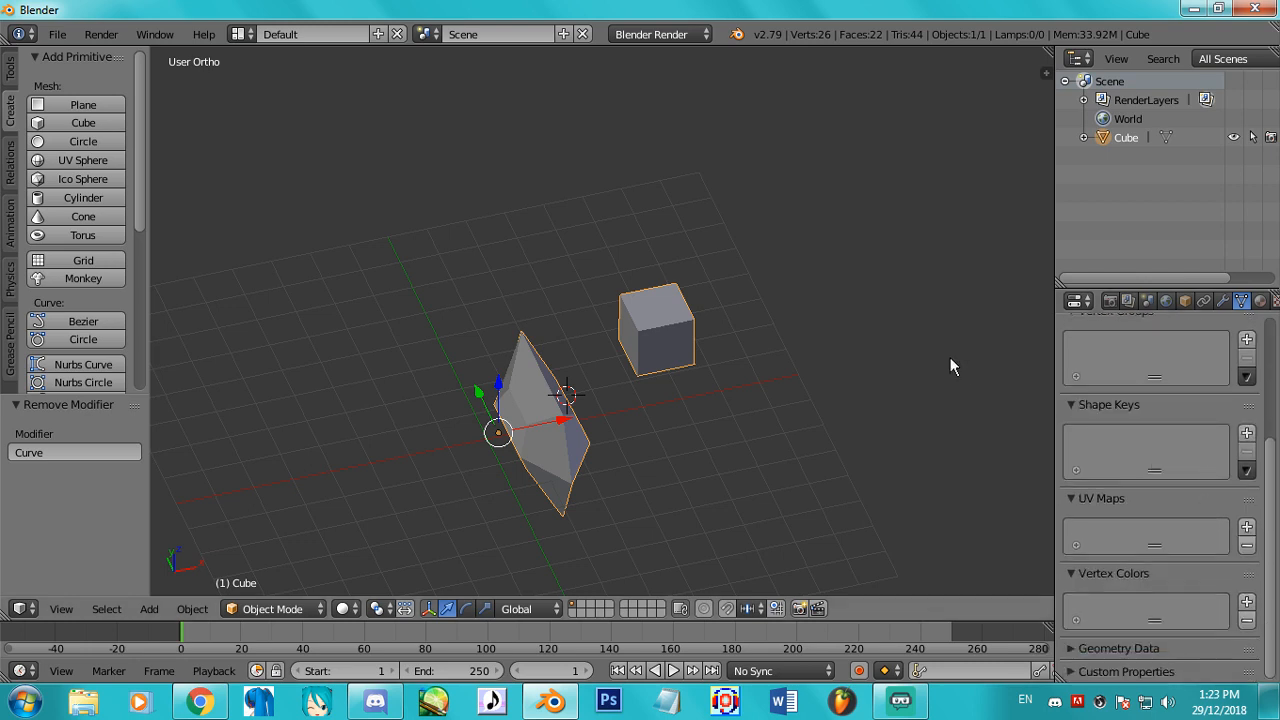
middle_click_drag(950, 357, 866, 454)
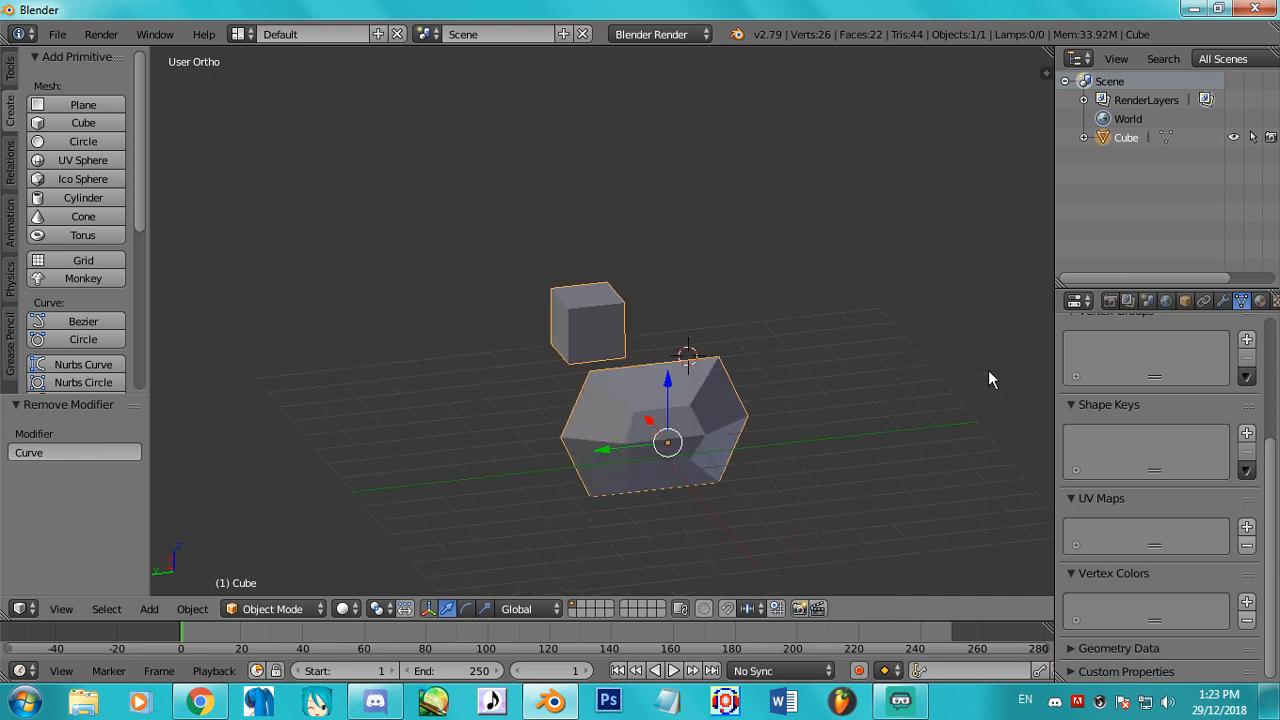
Assign the existing Material to the Cube mesh and view the shapes from the front.
left_click(1260, 301)
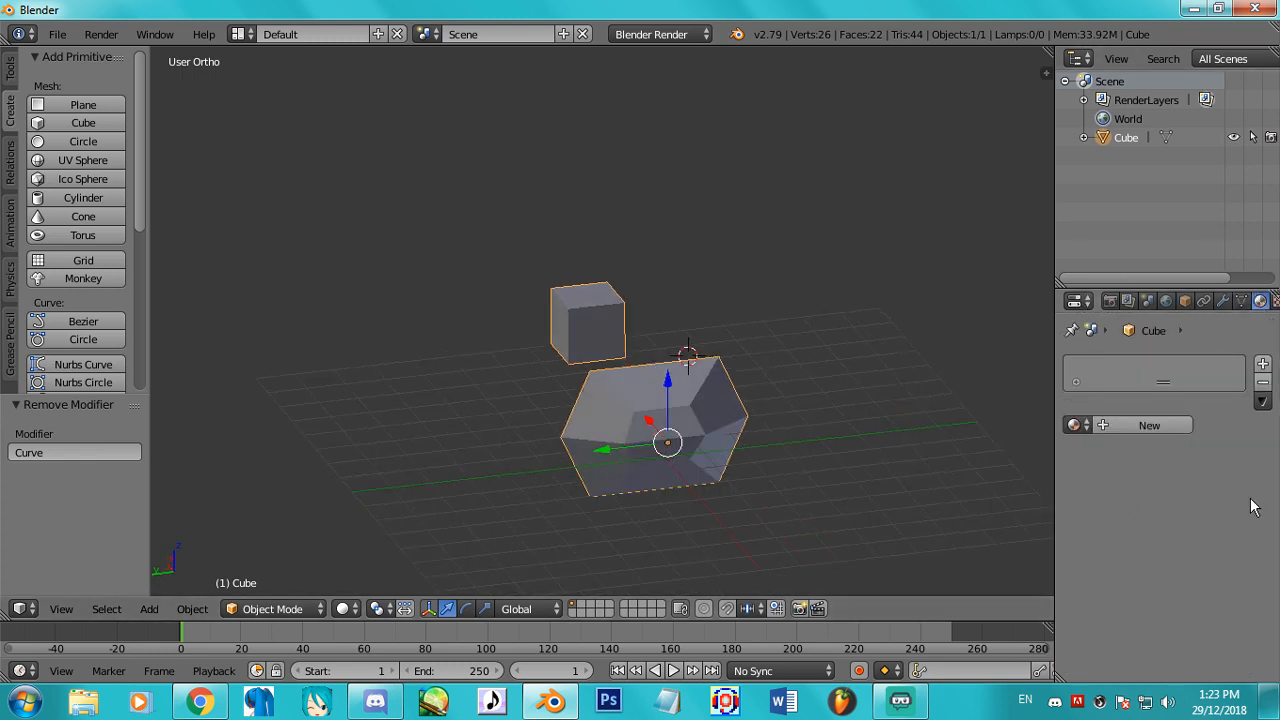
left_click(1071, 424)
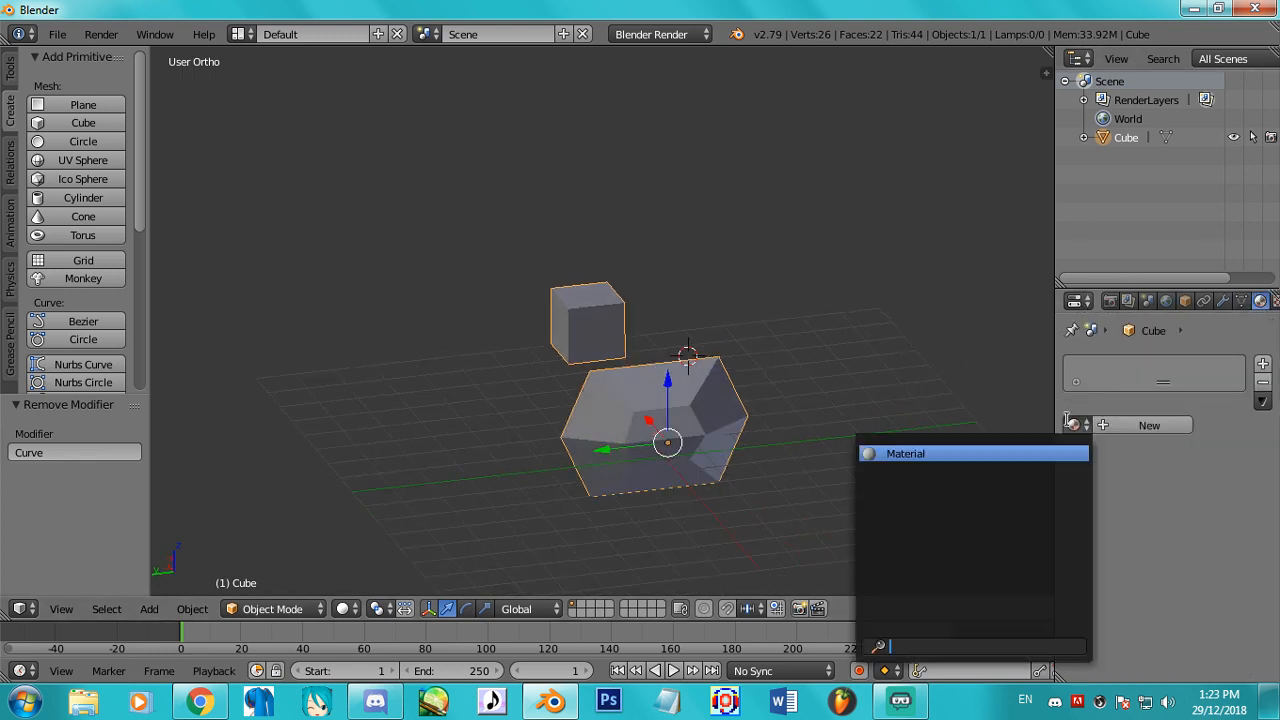
left_click(934, 452)
middle_click_drag(894, 443, 580, 117)
key("KP_1")
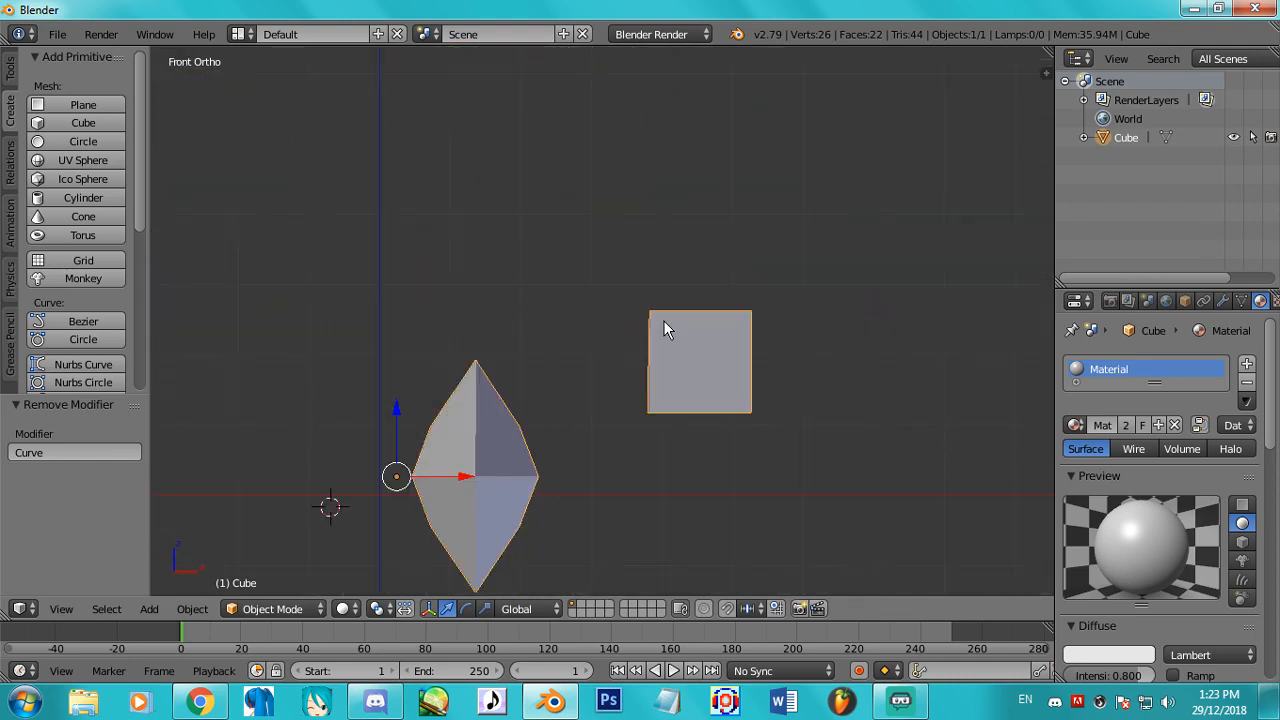